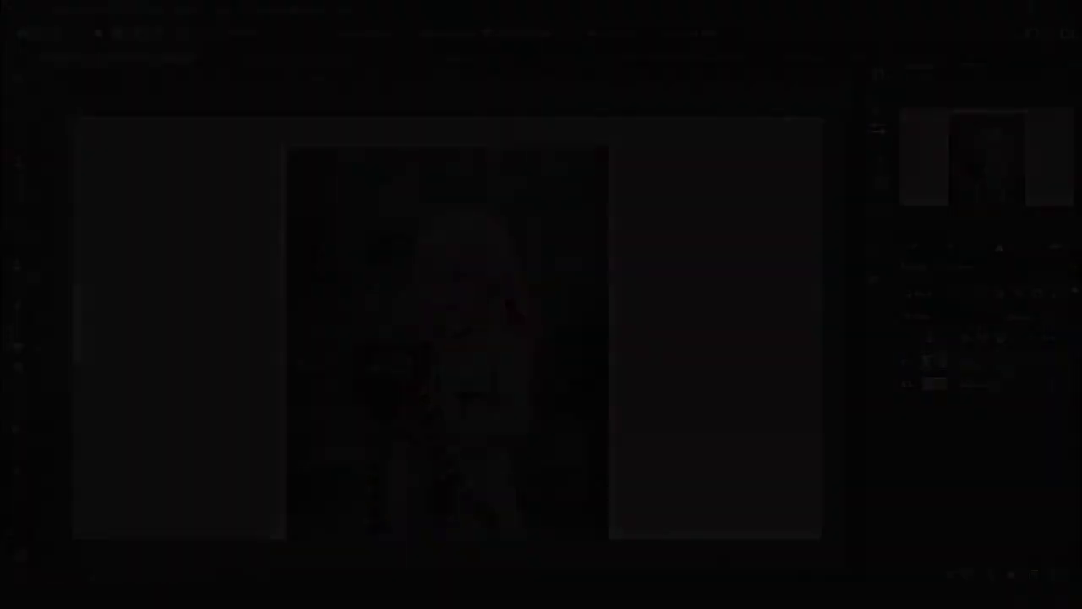
# - Box-select the girl with her camera and tripod using the Object Selection Tool
pyautogui.moveTo(561, 557); pyautogui.dragTo(571, 558)
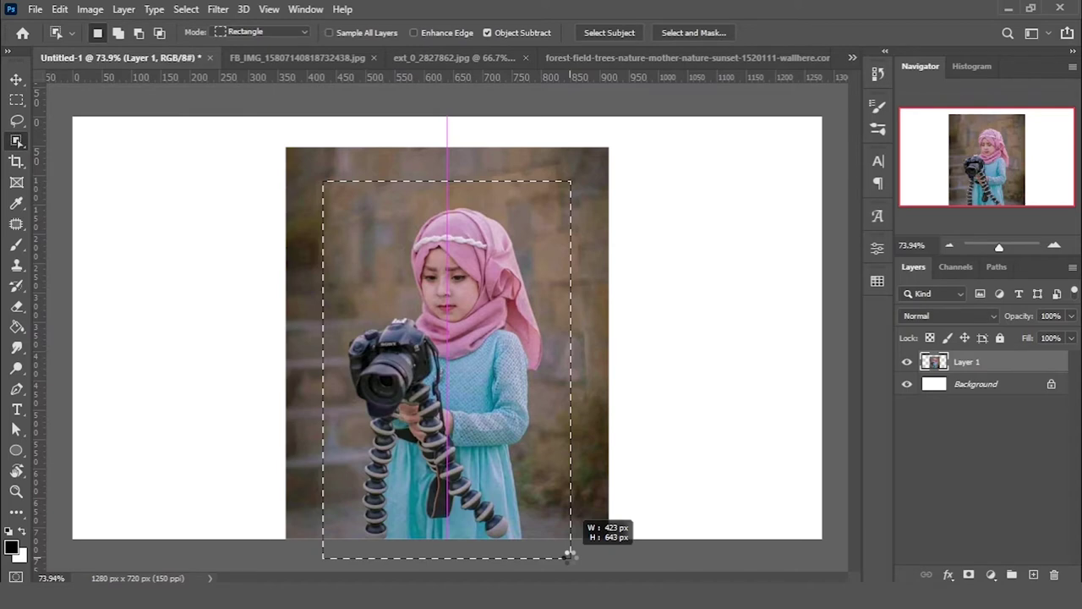
pyautogui.moveTo(570, 555); pyautogui.dragTo(570, 557)
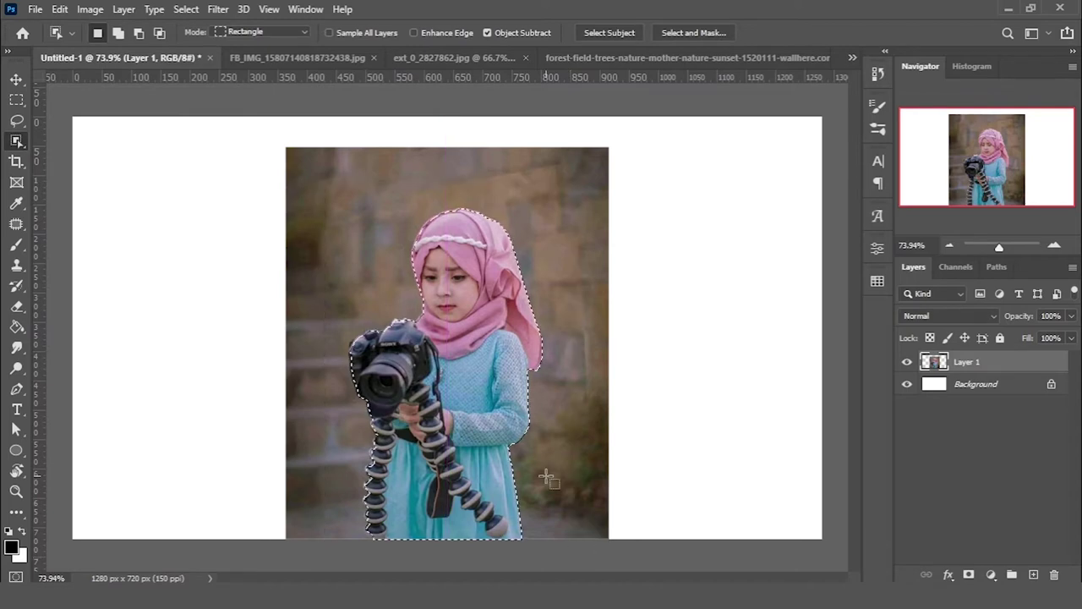
pyautogui.scroll(5, 369, 329)
pyautogui.scroll(1, 364, 347)
pyautogui.scroll(-4, 358, 362)
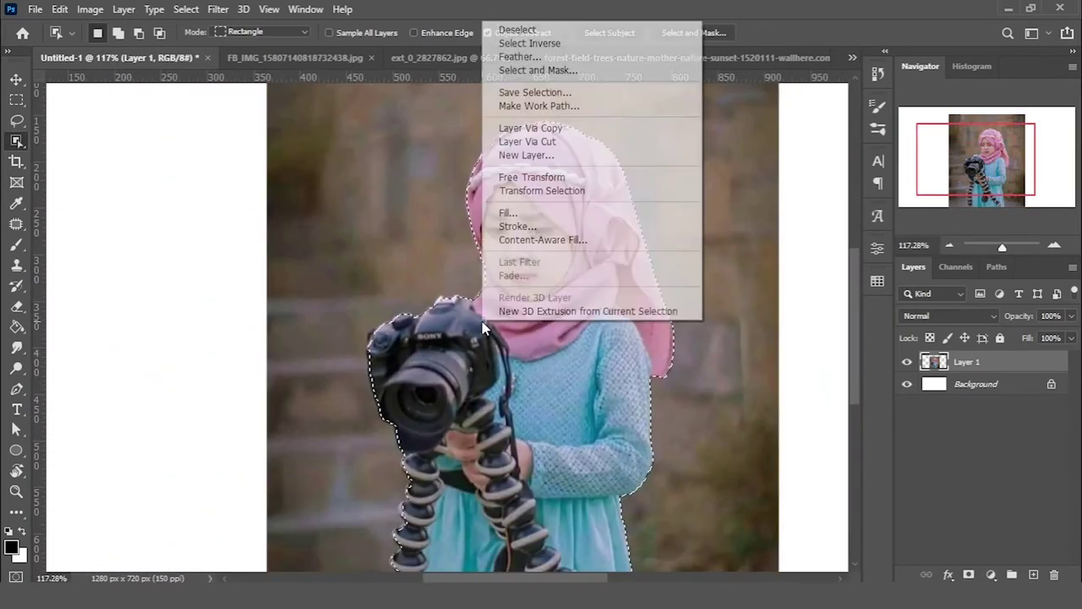
pyautogui.click(694, 32)
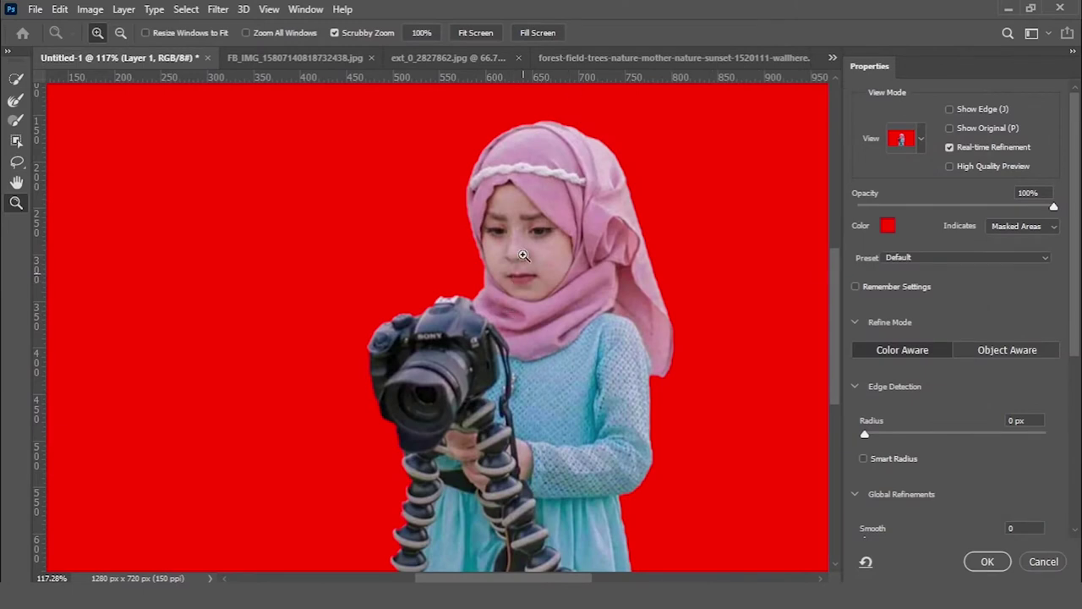
# - Lower overlay opacity and refine the girl's edges to Radius 1 px, Smooth 4, Contrast 9%
pyautogui.scroll(-2, 587, 336)
pyautogui.scroll(-1, 390, 517)
pyautogui.scroll(6, 359, 538)
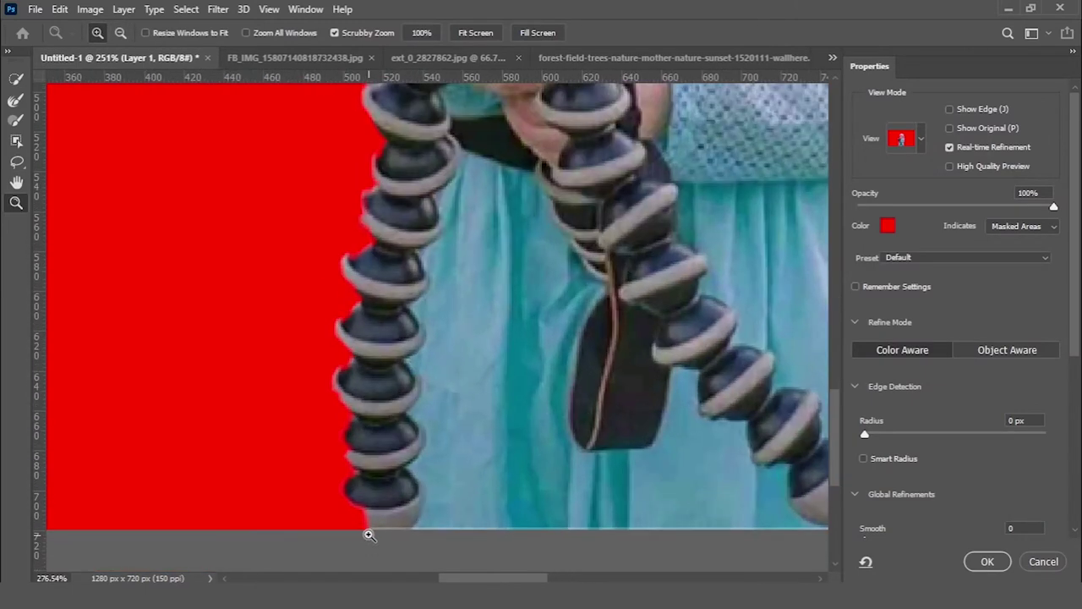
pyautogui.moveTo(1026, 209); pyautogui.dragTo(1010, 208)
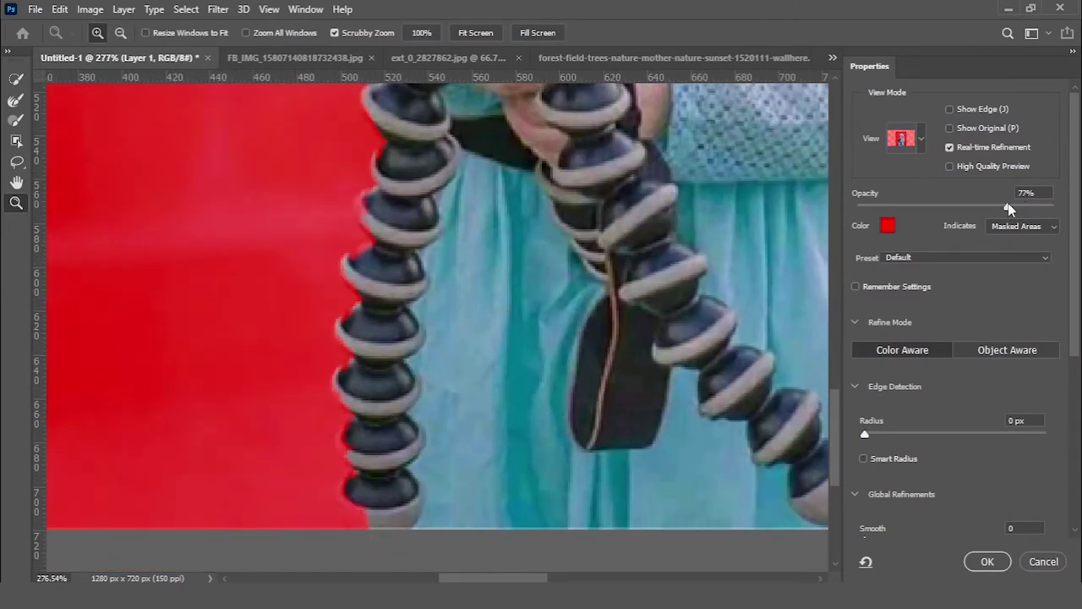
pyautogui.click(16, 101)
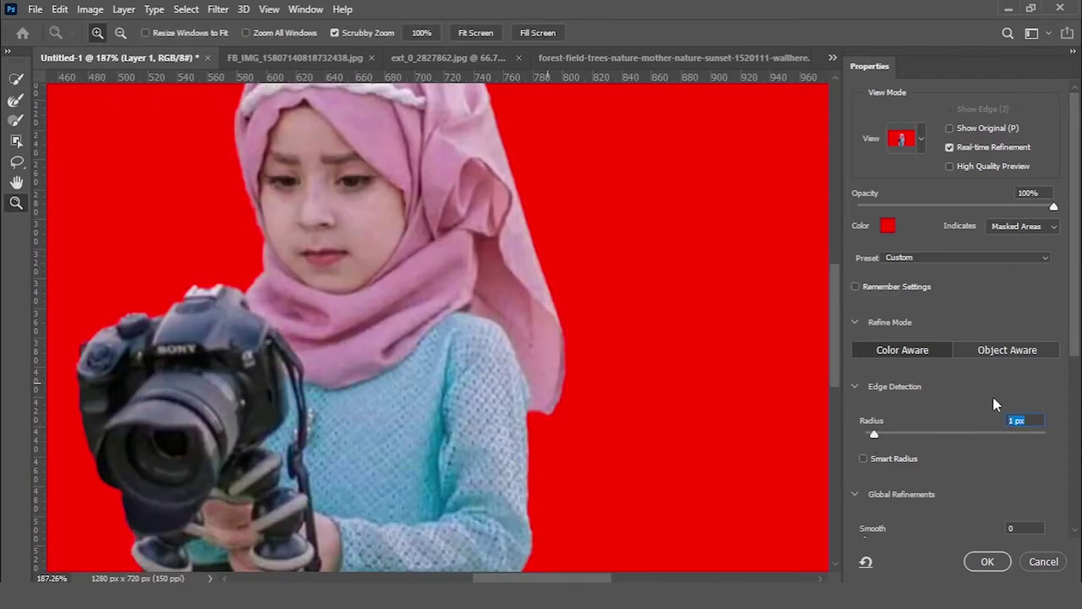
pyautogui.scroll(-1, 866, 366)
pyautogui.scroll(-4, 866, 366)
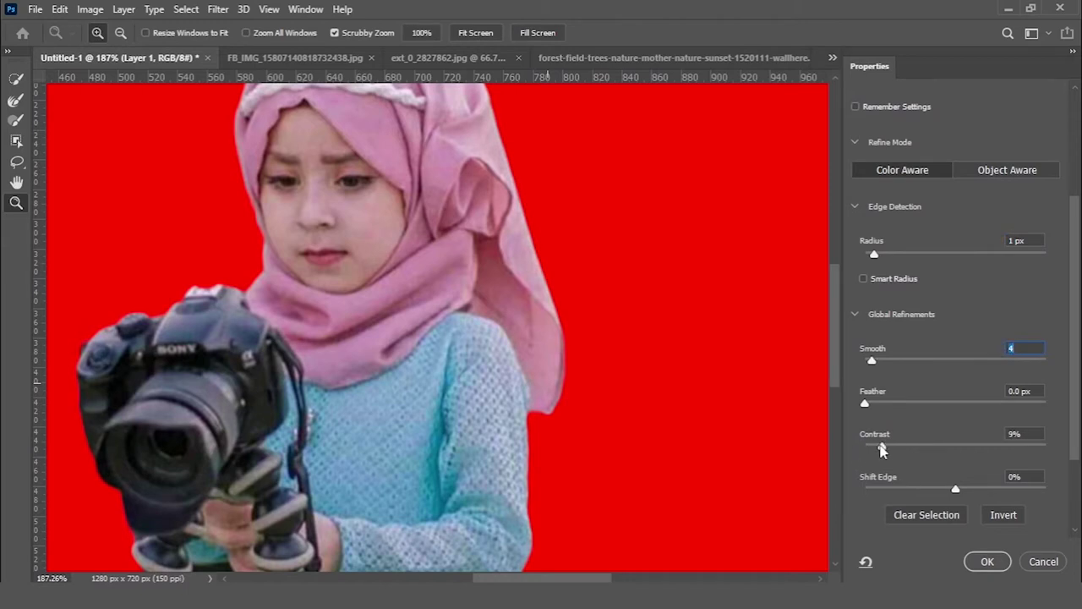
pyautogui.scroll(-2, 1006, 537)
pyautogui.click(997, 563)
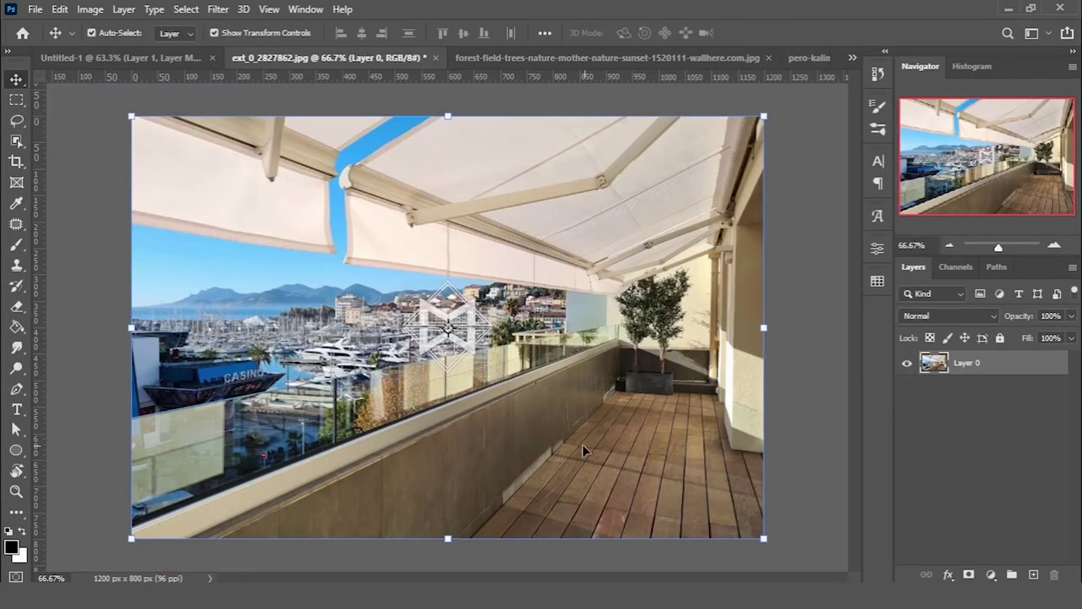
# - Trace the balcony deck outline with the Pen Tool set to Path mode
pyautogui.click(16, 389)
pyautogui.click(132, 530)
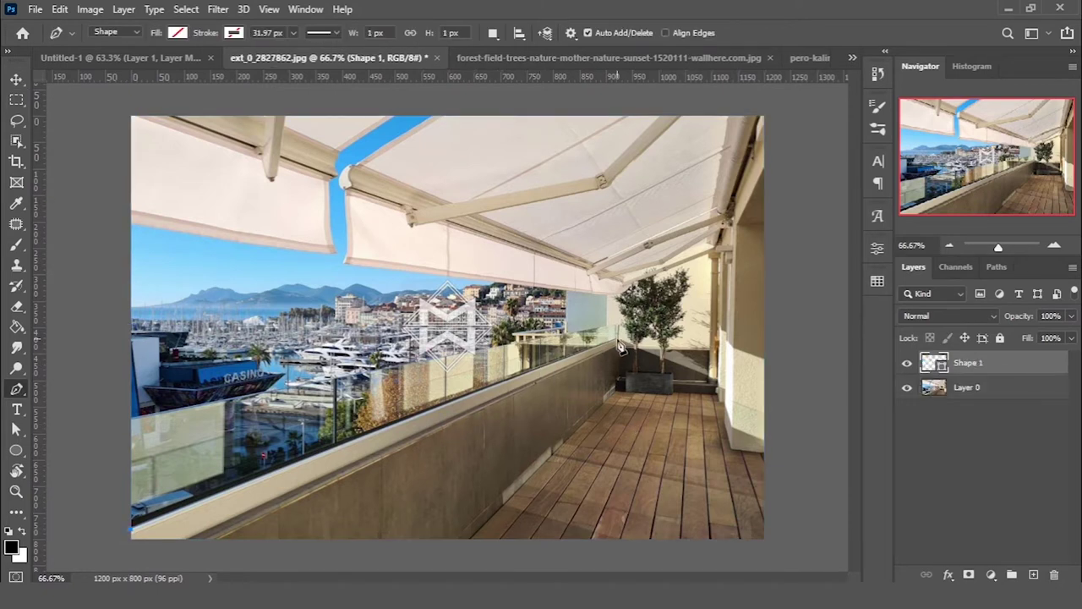
pyautogui.scroll(3, 670, 359)
pyautogui.scroll(-5, 727, 420)
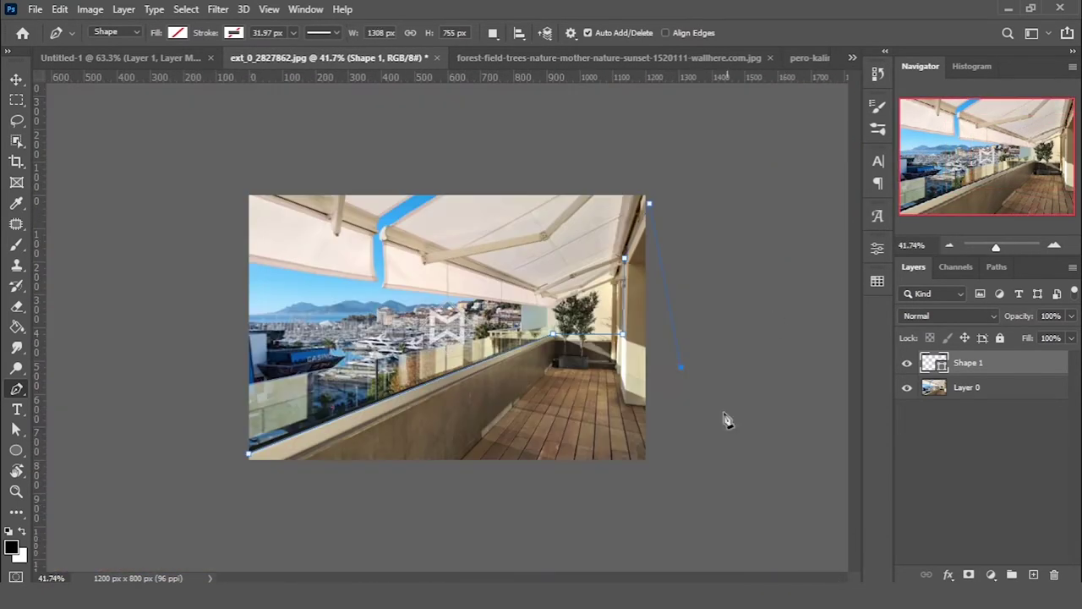
pyautogui.rightClick(608, 421)
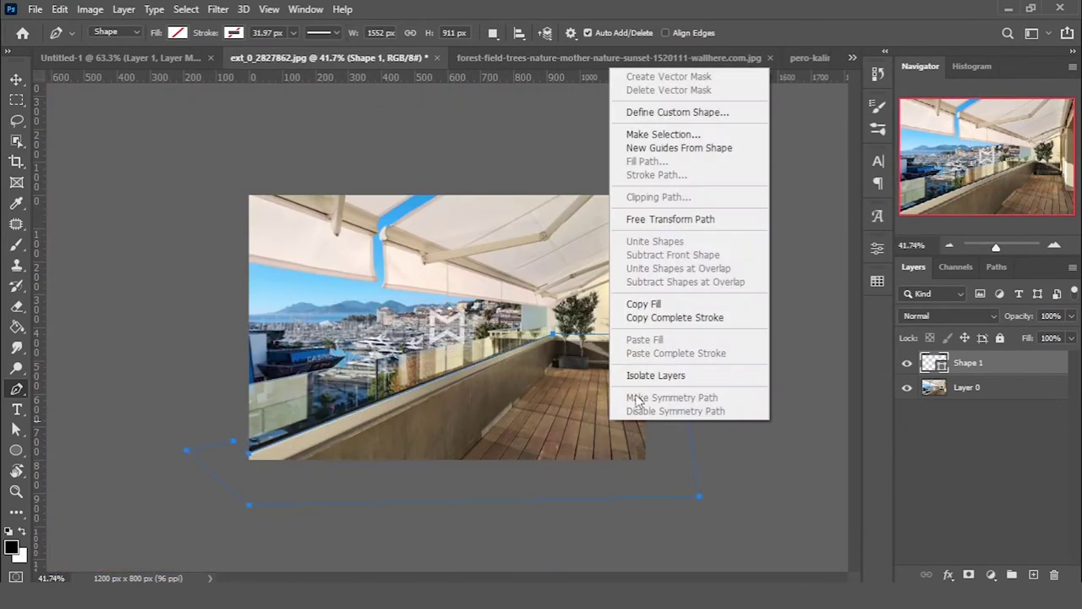
pyautogui.click(772, 8)
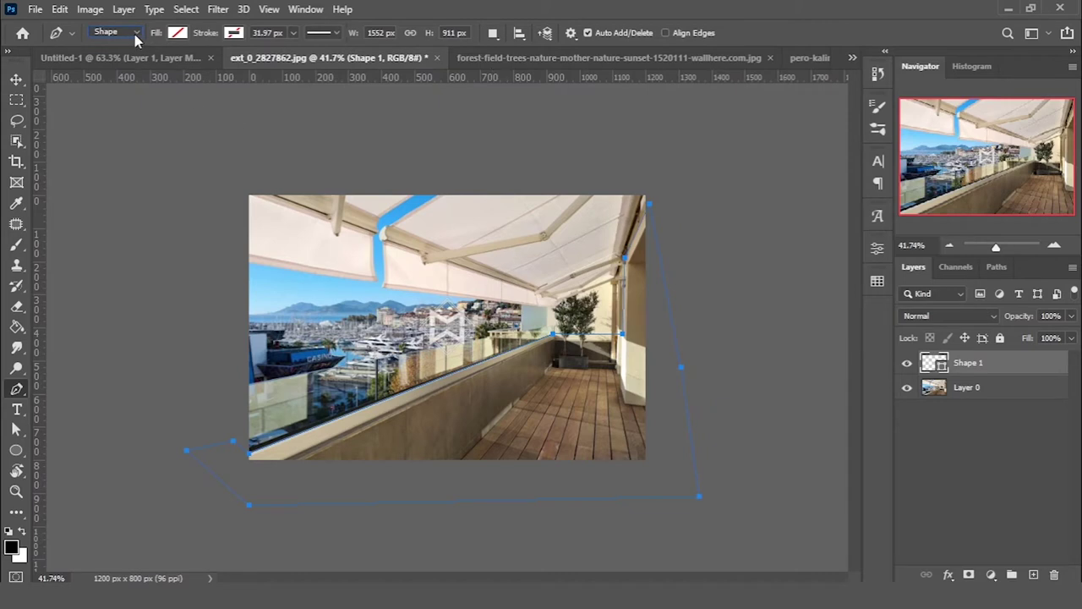
pyautogui.click(135, 34)
pyautogui.click(110, 59)
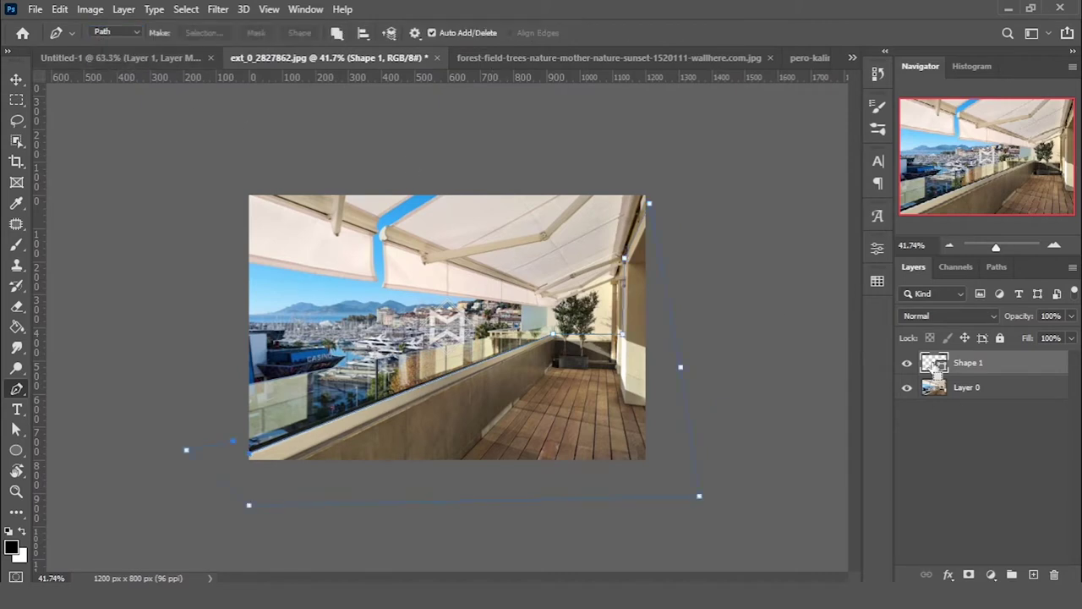
# - Cut the traced balcony from the photo onto its own layer with Layer Via Cut
pyautogui.click(986, 389)
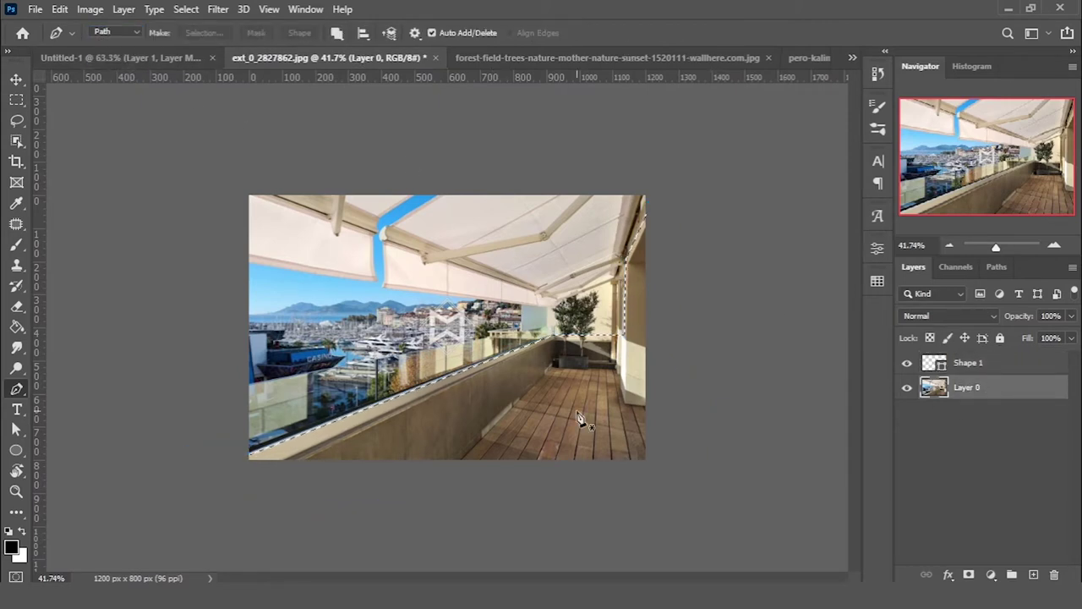
pyautogui.rightClick(580, 420)
pyautogui.click(613, 229)
pyautogui.press('v')
pyautogui.click(153, 57)
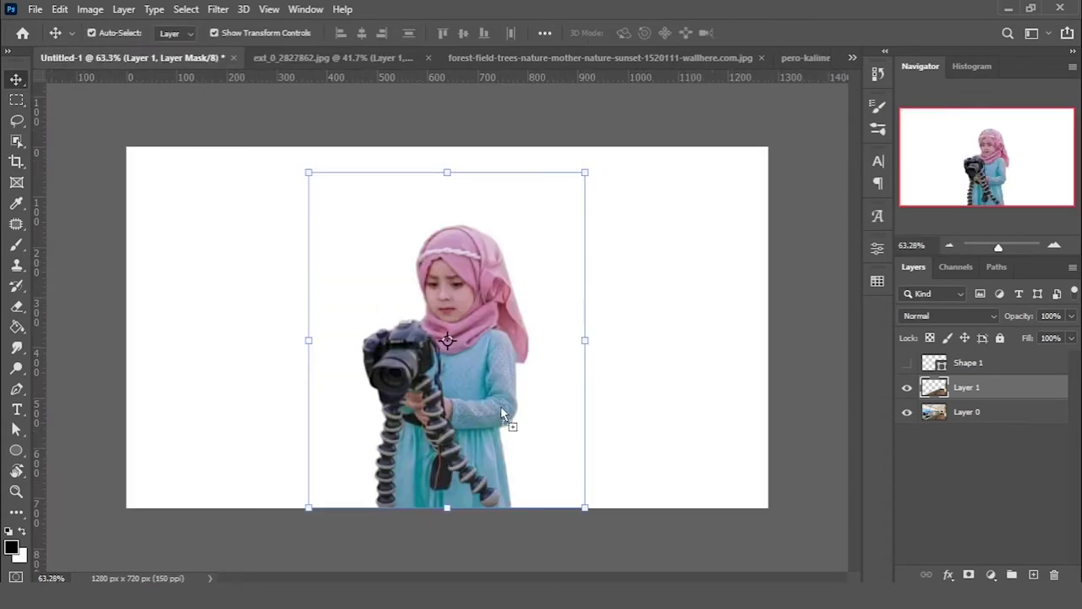
# - Bring the cut-out balcony into the composite as Layer 2, scaled to 68.29% at lower right
pyautogui.moveTo(520, 425); pyautogui.dragTo(542, 372)
pyautogui.scroll(-3, 542, 372)
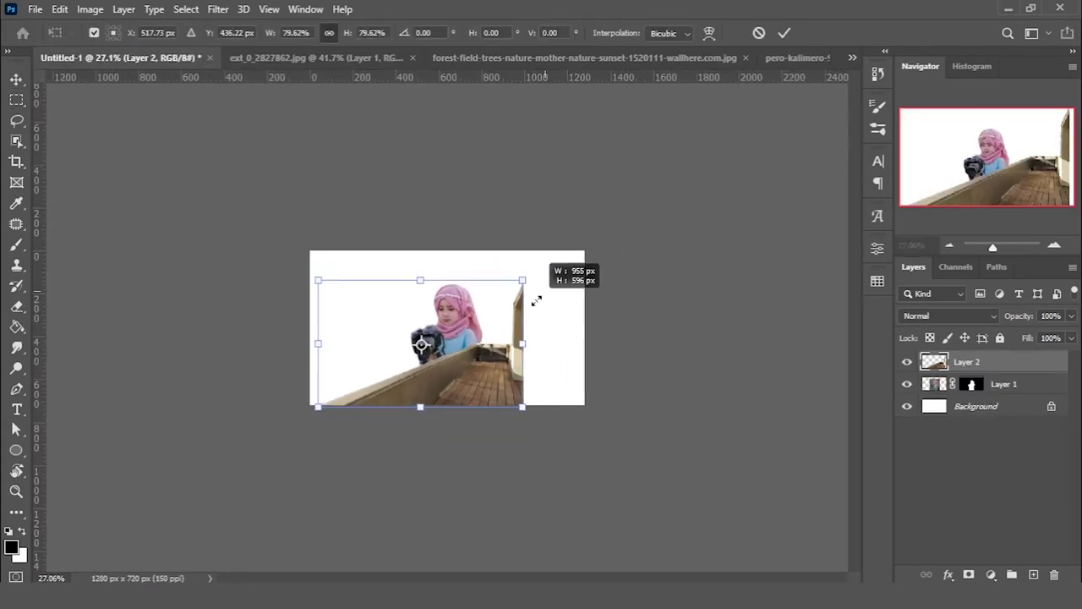
pyautogui.moveTo(576, 246); pyautogui.dragTo(564, 256)
pyautogui.moveTo(523, 372); pyautogui.dragTo(544, 374)
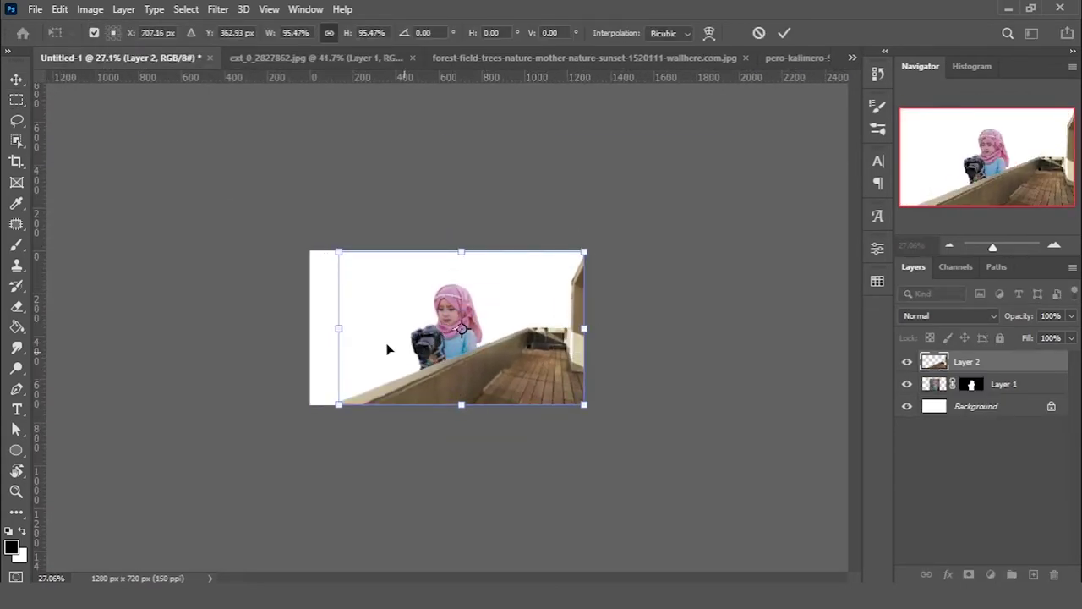
pyautogui.moveTo(338, 255); pyautogui.dragTo(409, 295)
pyautogui.scroll(3, 442, 411)
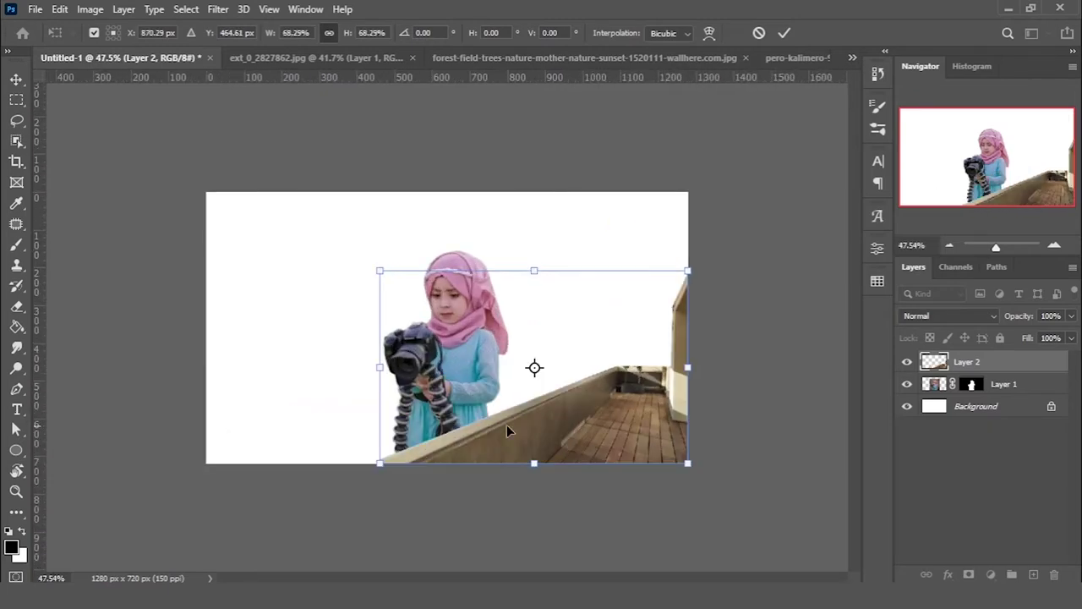
pyautogui.moveTo(604, 425); pyautogui.dragTo(521, 431)
pyautogui.press('Return')
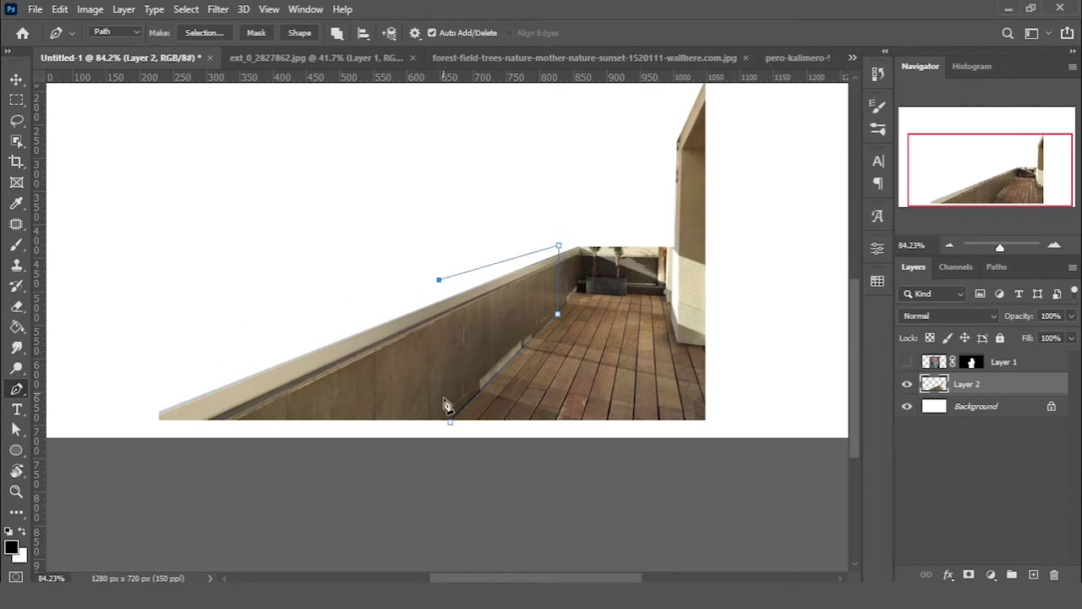
pyautogui.rightClick(473, 359)
# - Turn the far-wall path into a selection and copy it to a new layer
pyautogui.click(532, 300)
pyautogui.click(623, 144)
pyautogui.rightClick(512, 305)
pyautogui.press('Escape')
pyautogui.press('m')
pyautogui.rightClick(520, 309)
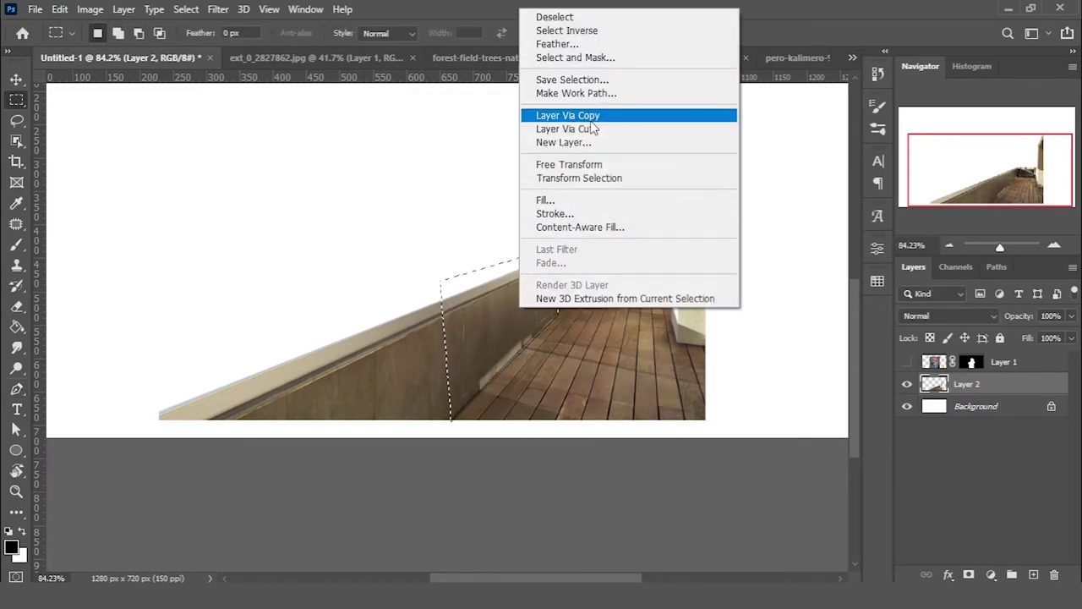
pyautogui.click(558, 110)
# - Distort the copied wall piece's corners so its corner stands upright
pyautogui.scroll(2, 507, 338)
pyautogui.moveTo(454, 359); pyautogui.dragTo(452, 338)
pyautogui.moveTo(607, 474); pyautogui.dragTo(606, 464)
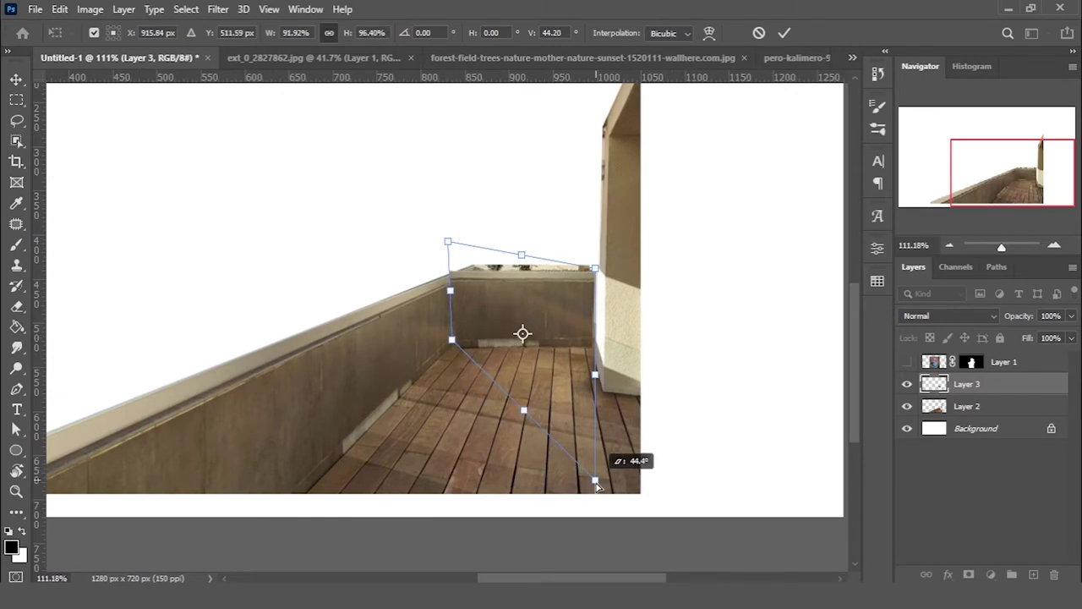
pyautogui.scroll(2, 448, 245)
pyautogui.scroll(4, 431, 220)
pyautogui.moveTo(420, 203)
pyautogui.mouseDown()
pyautogui.moveTo(421, 218)
pyautogui.moveTo(426, 207)
pyautogui.mouseUp()
pyautogui.moveTo(428, 456); pyautogui.dragTo(430, 437)
pyautogui.moveTo(428, 211); pyautogui.dragTo(430, 219)
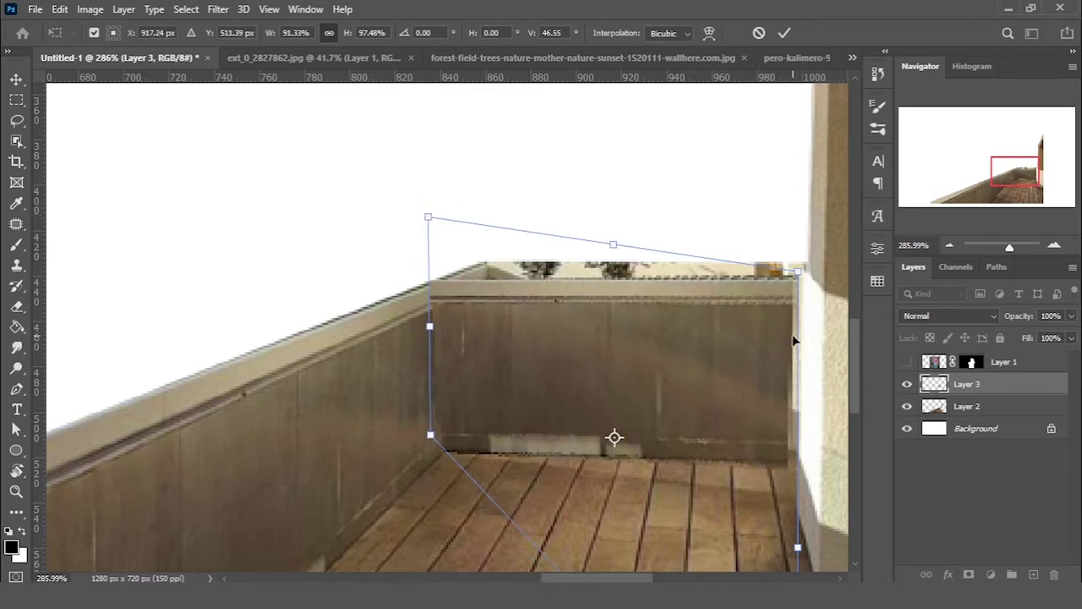
pyautogui.press('Return')
# - Move the wall piece to the balcony's far end and select a thin strip along its top
pyautogui.scroll(-2, 716, 345)
pyautogui.scroll(-1, 442, 259)
pyautogui.scroll(1, 535, 296)
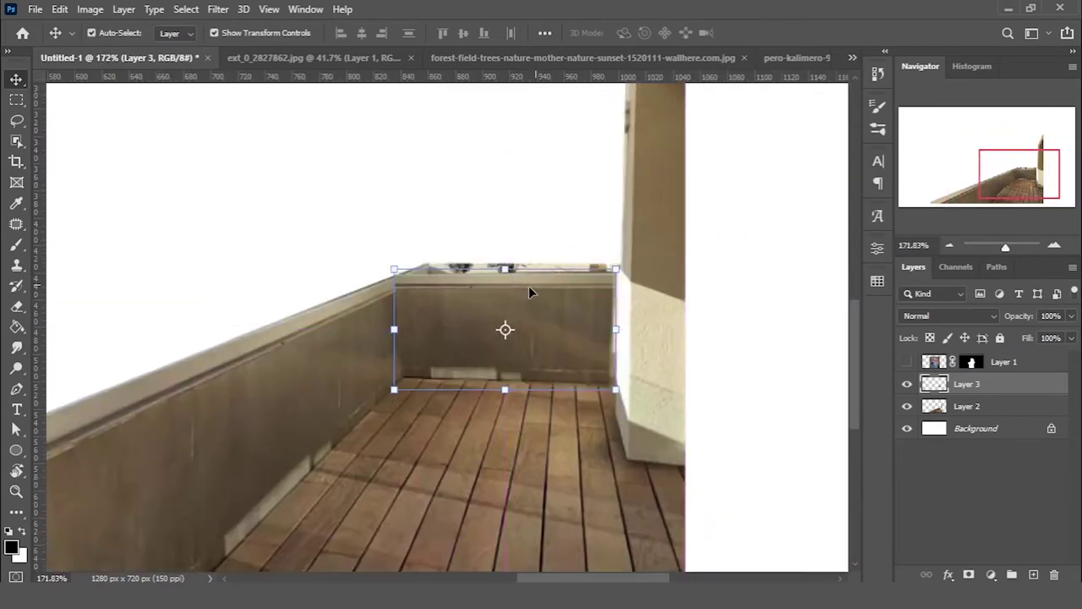
pyautogui.scroll(2, 534, 296)
pyautogui.moveTo(573, 304); pyautogui.dragTo(560, 345)
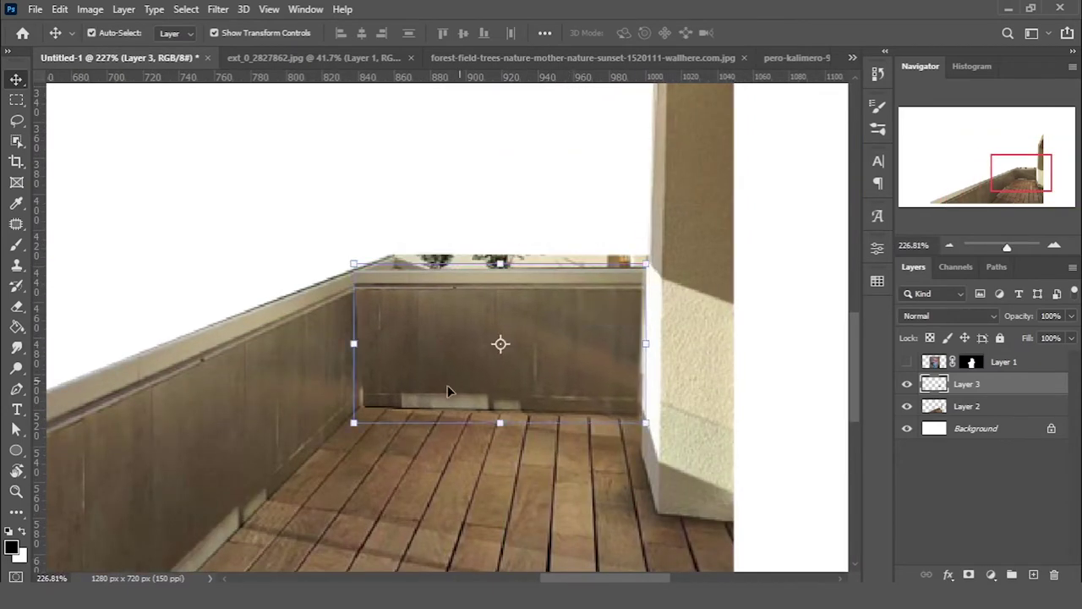
pyautogui.click(353, 423)
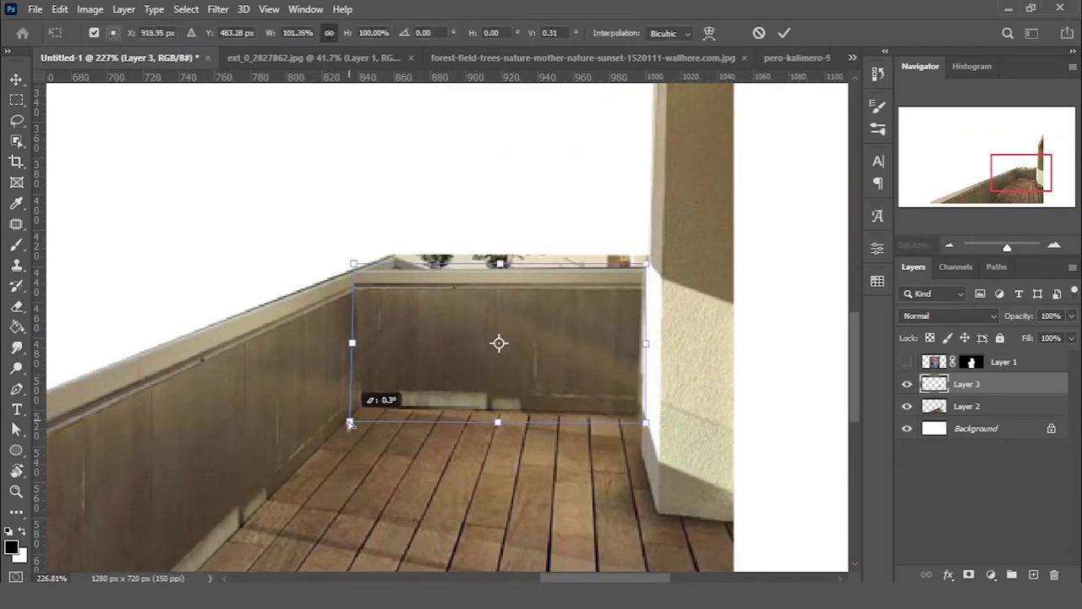
pyautogui.moveTo(353, 424); pyautogui.dragTo(357, 408)
pyautogui.click(760, 34)
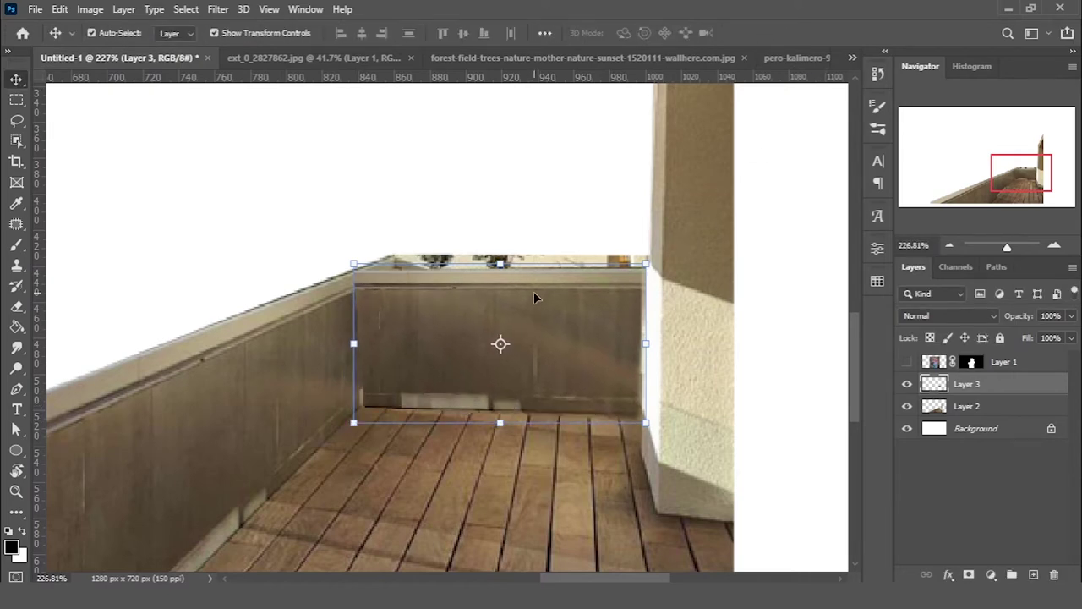
pyautogui.moveTo(646, 423)
pyautogui.mouseDown()
pyautogui.moveTo(616, 287)
pyautogui.moveTo(693, 254)
pyautogui.moveTo(710, 292)
pyautogui.mouseUp()
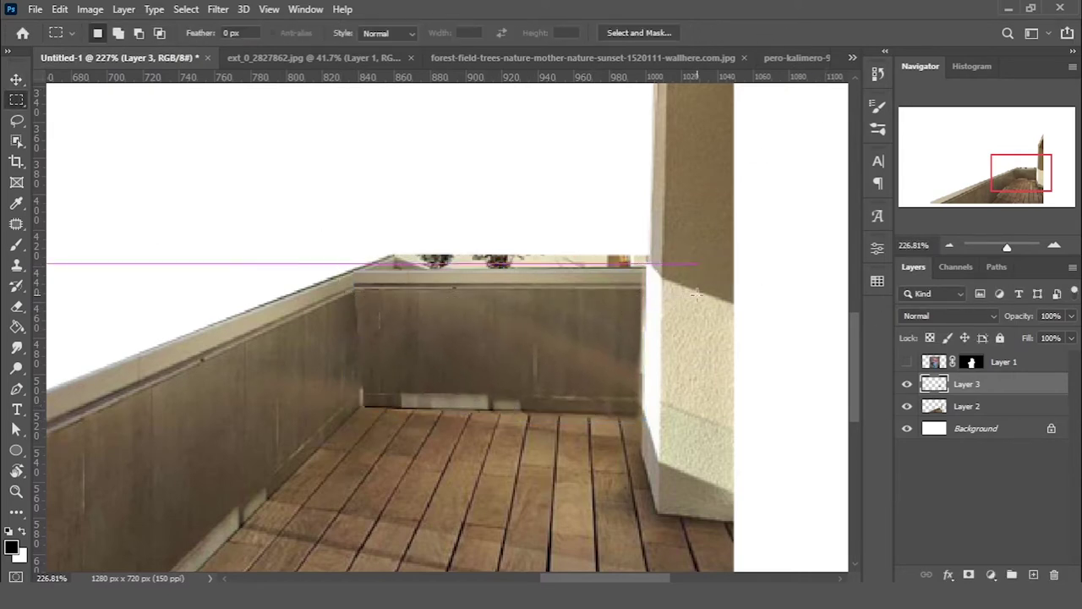
# - Stretch the top rail strip taller by pulling its top and bottom edges
pyautogui.press('Return')
pyautogui.scroll(2, 438, 290)
pyautogui.scroll(2, 438, 290)
pyautogui.hotkey('ctrl', 't')
pyautogui.moveTo(601, 253); pyautogui.dragTo(601, 247)
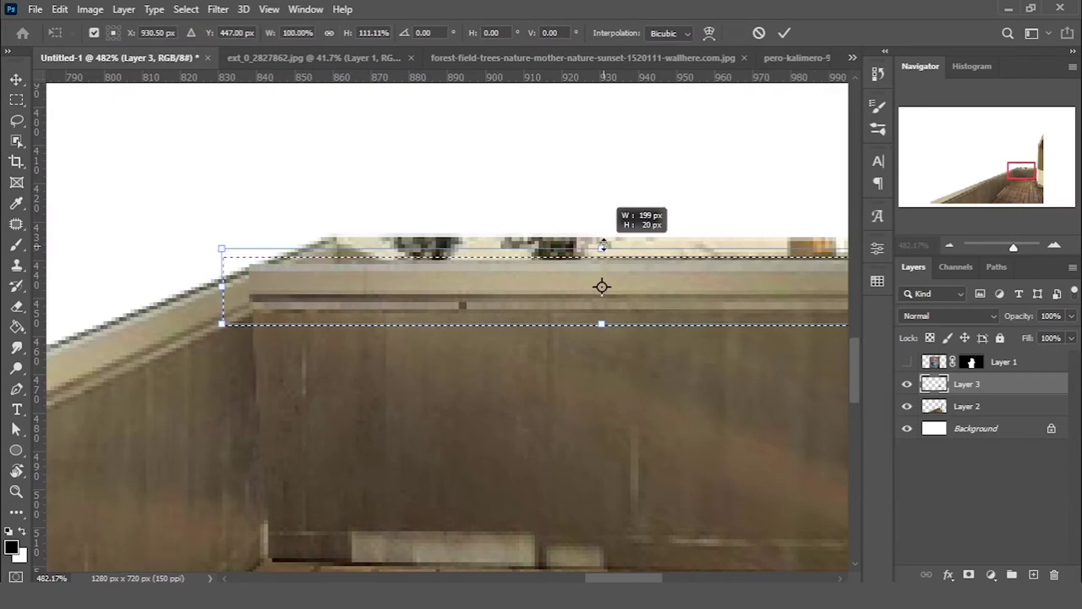
pyautogui.moveTo(602, 328); pyautogui.dragTo(603, 338)
pyautogui.press('Return')
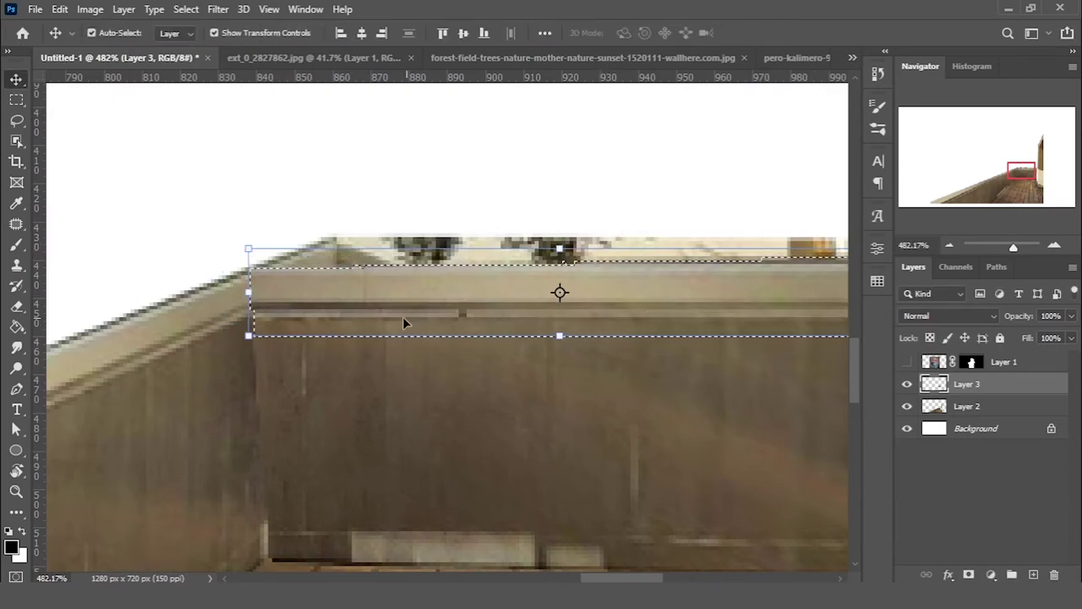
# - On Layer 2, turn a pen path around the back wall into a selection
pyautogui.scroll(-2, 638, 410)
pyautogui.click(638, 410)
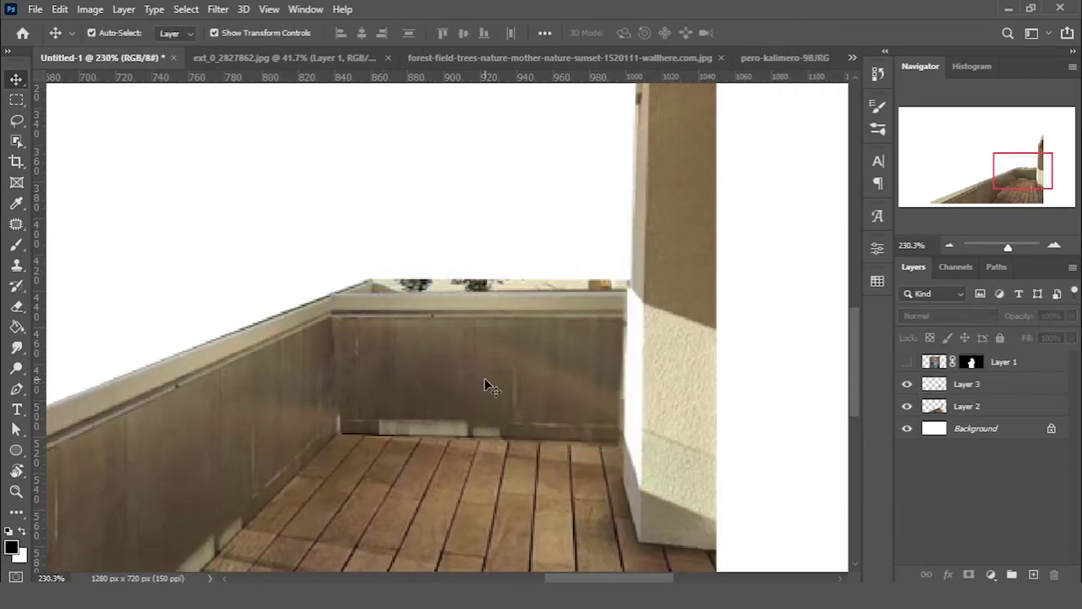
pyautogui.click(526, 431)
pyautogui.press('p')
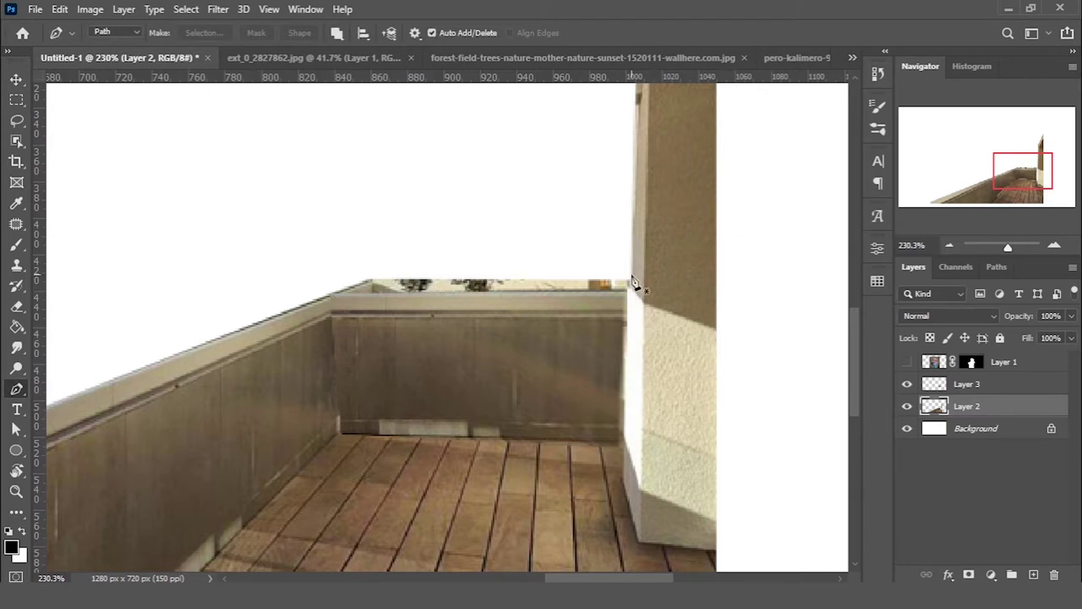
pyautogui.rightClick(507, 231)
pyautogui.click(562, 290)
pyautogui.click(623, 145)
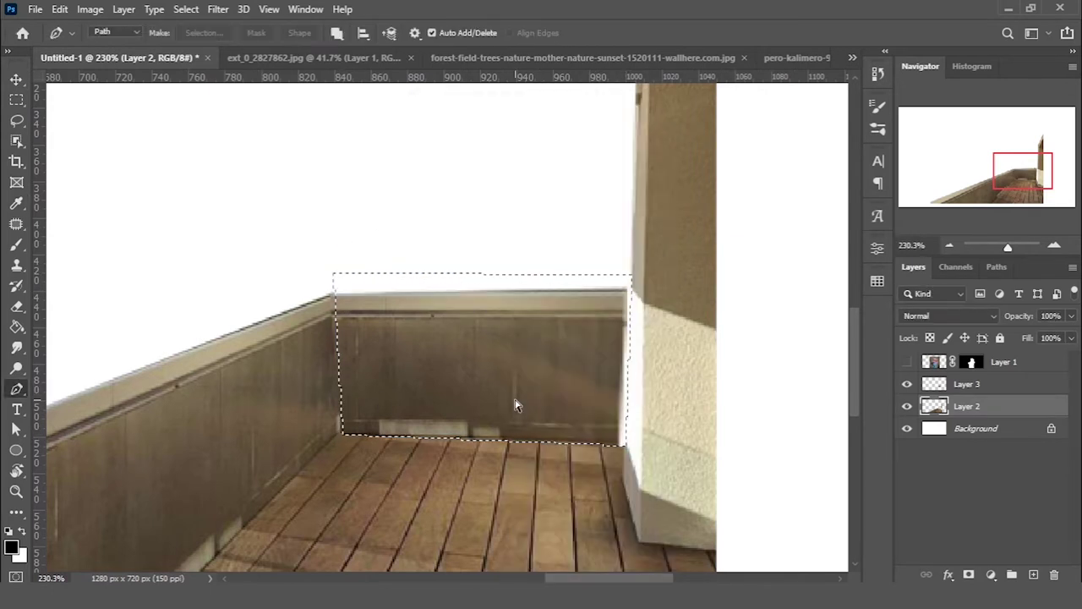
# - Free Transform the back wall section, tilting it so its corner meets the floor
pyautogui.hotkey('alt', ']')
pyautogui.hotkey('ctrl', 't')
pyautogui.scroll(3, 626, 448)
pyautogui.moveTo(630, 453); pyautogui.dragTo(635, 447)
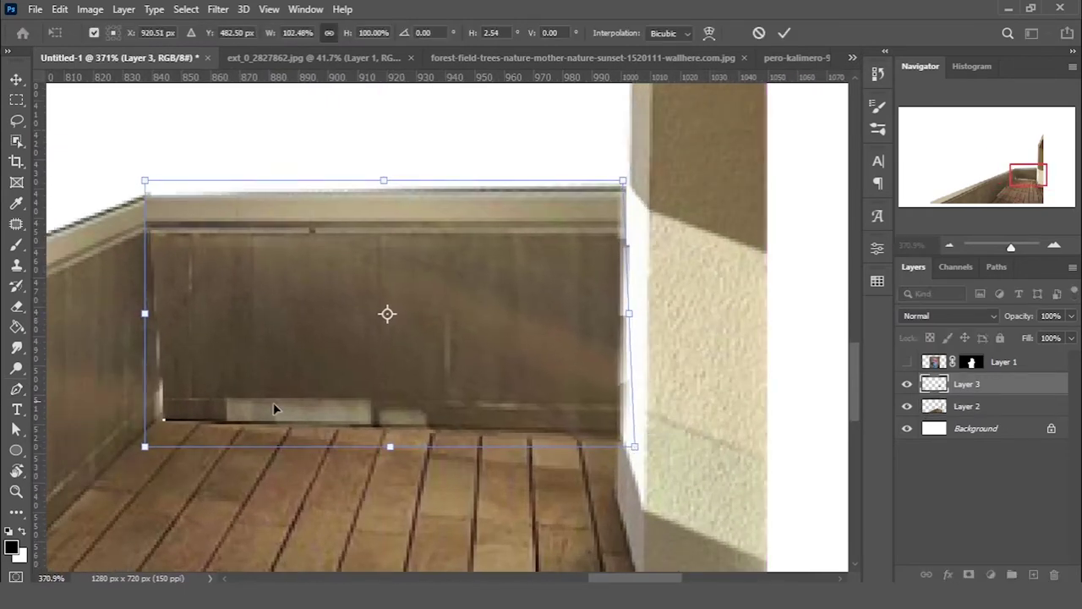
pyautogui.moveTo(144, 446); pyautogui.dragTo(141, 445)
pyautogui.press('Return')
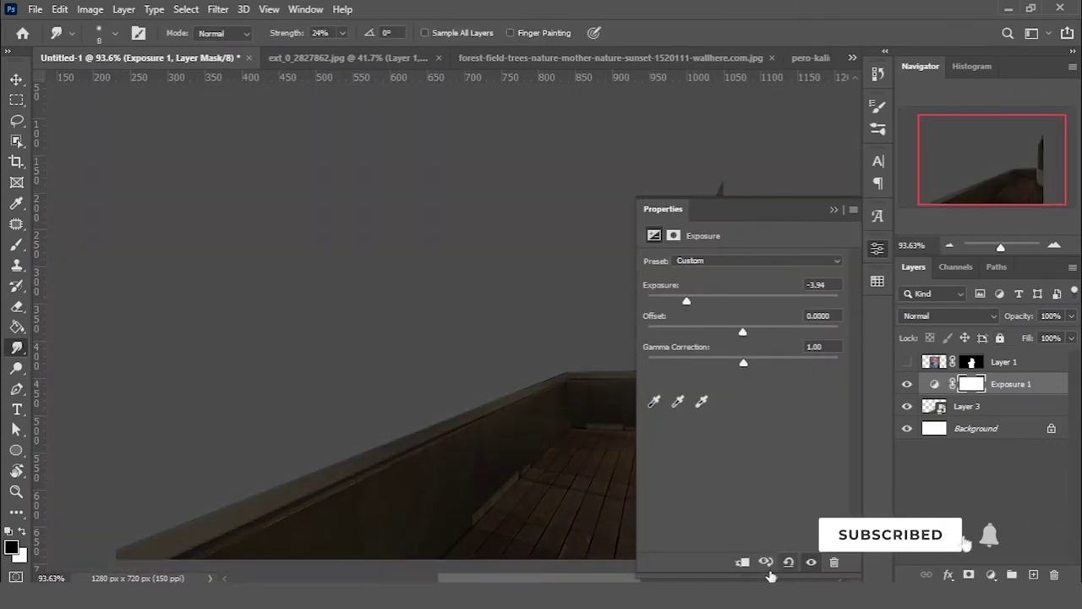
# - Clip Exposure 1 to the balcony, invert its mask, and paint darkening below the rail corner
pyautogui.click(742, 562)
pyautogui.click(986, 385)
pyautogui.hotkey('ctrl', 'i')
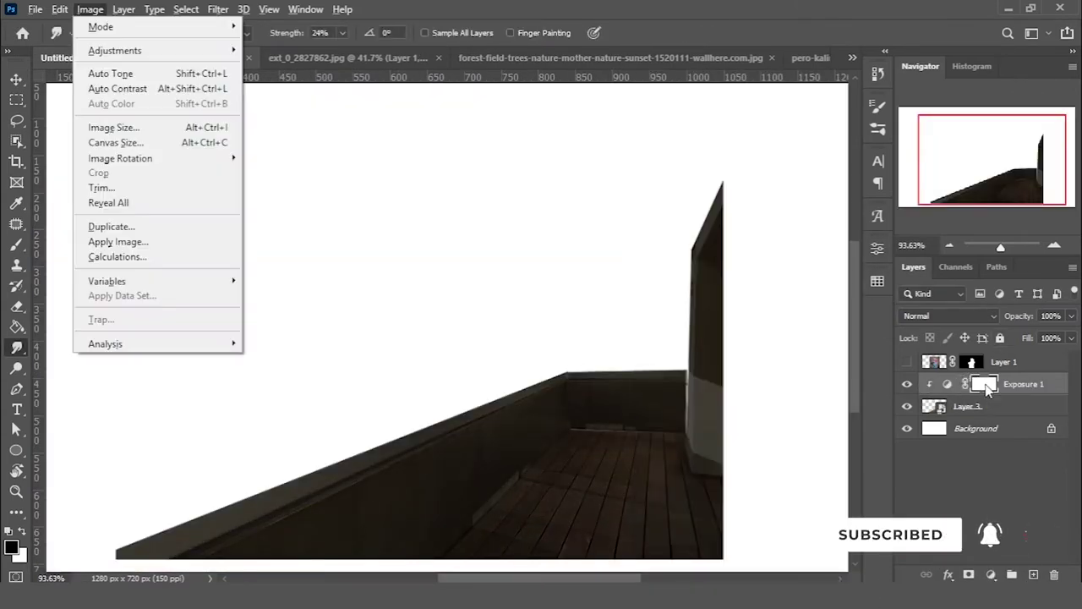
pyautogui.press('b')
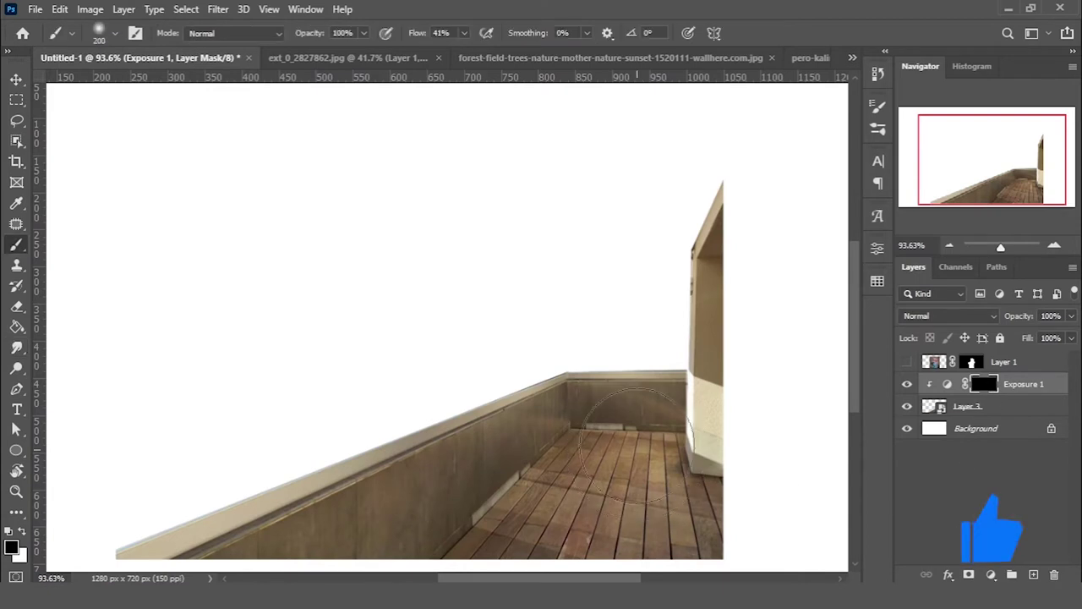
pyautogui.scroll(2, 572, 389)
pyautogui.scroll(3, 575, 423)
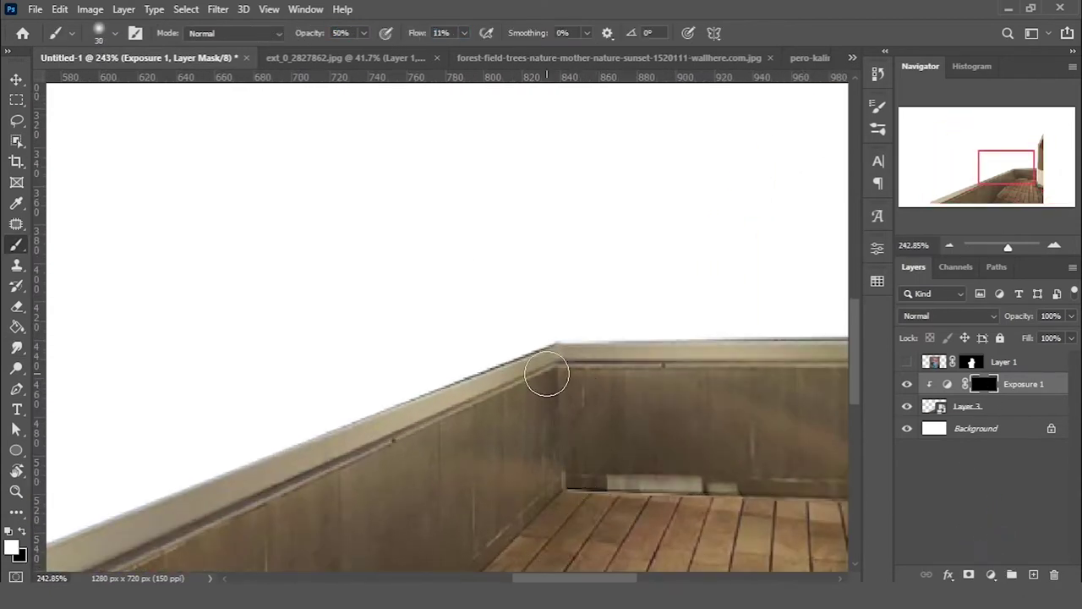
pyautogui.moveTo(564, 370)
pyautogui.mouseDown()
pyautogui.moveTo(587, 372)
pyautogui.moveTo(537, 437)
pyautogui.moveTo(513, 510)
pyautogui.moveTo(461, 444)
pyautogui.mouseUp()
# - Darken the wooden floor with a larger soft brush and set the exposure opacity to 83%
pyautogui.hotkey('ctrl', '0')
pyautogui.press('7')
pyautogui.press('9')
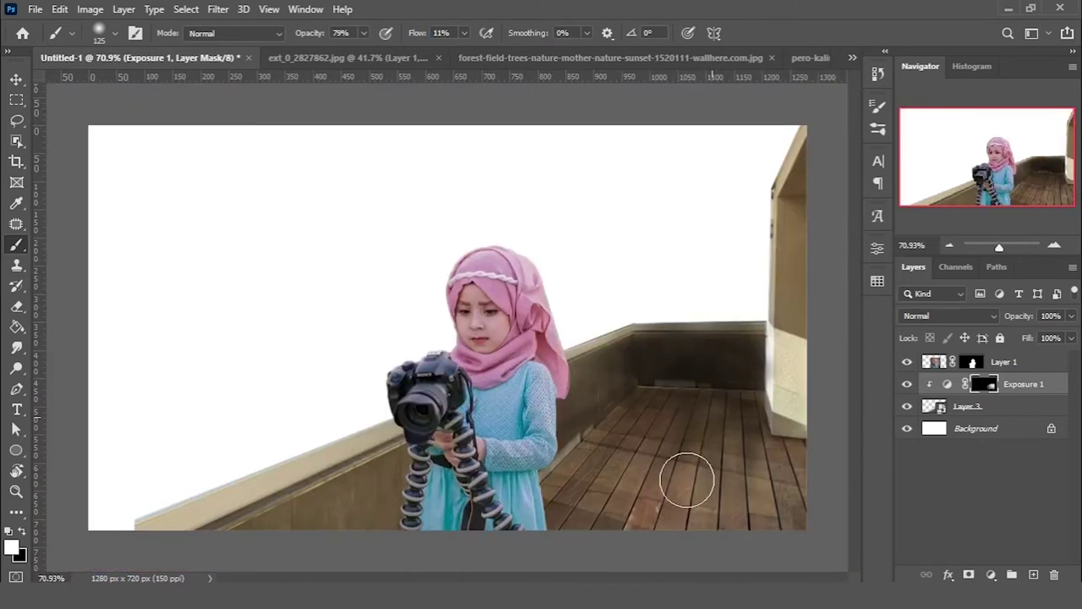
pyautogui.moveTo(699, 409); pyautogui.dragTo(674, 494)
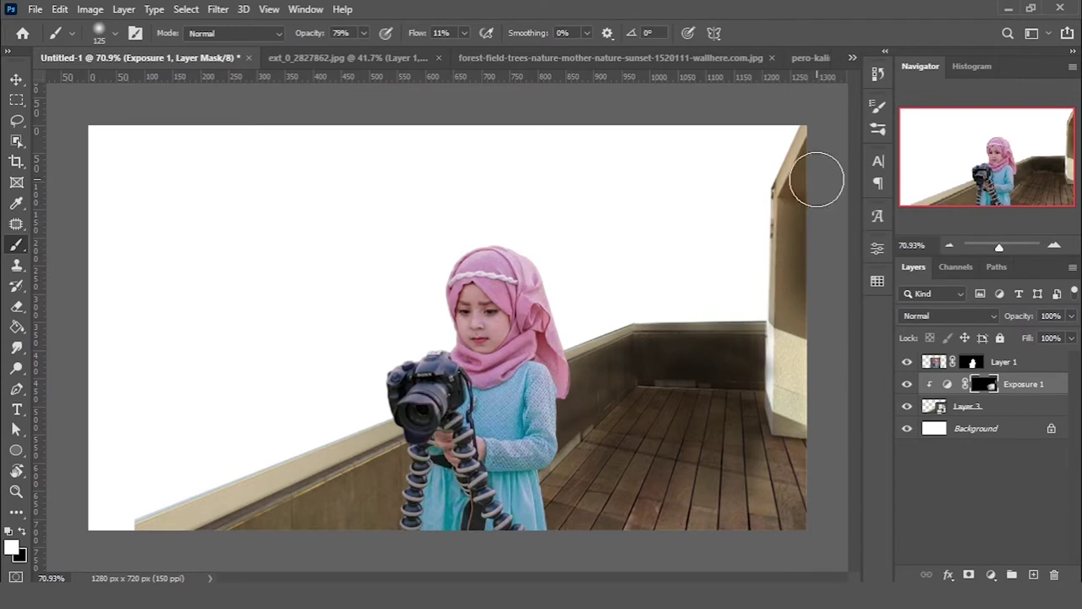
pyautogui.click(908, 384)
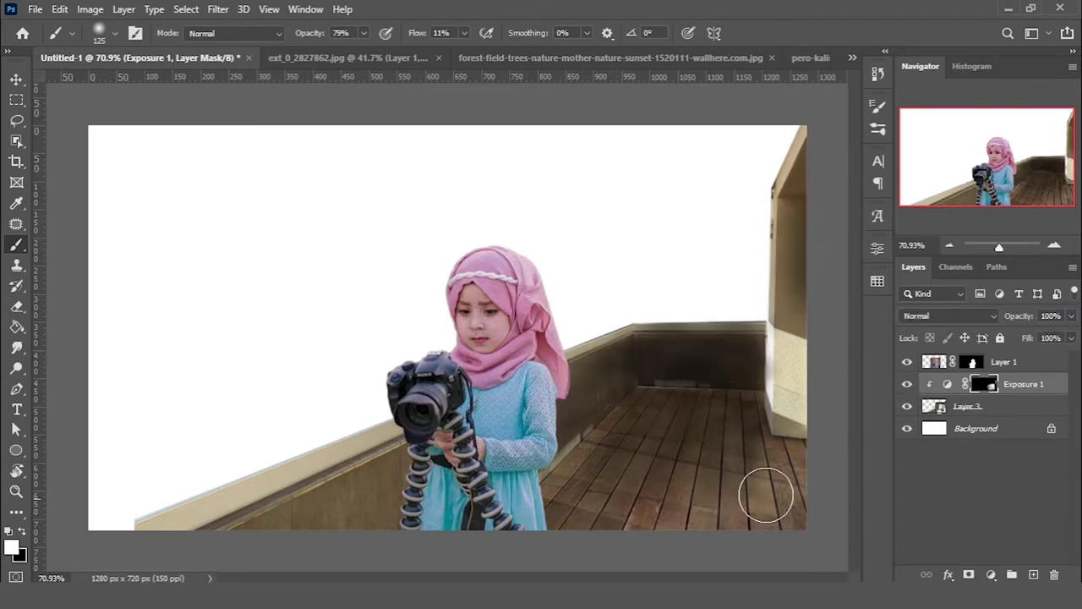
pyautogui.moveTo(1019, 315); pyautogui.dragTo(1004, 315)
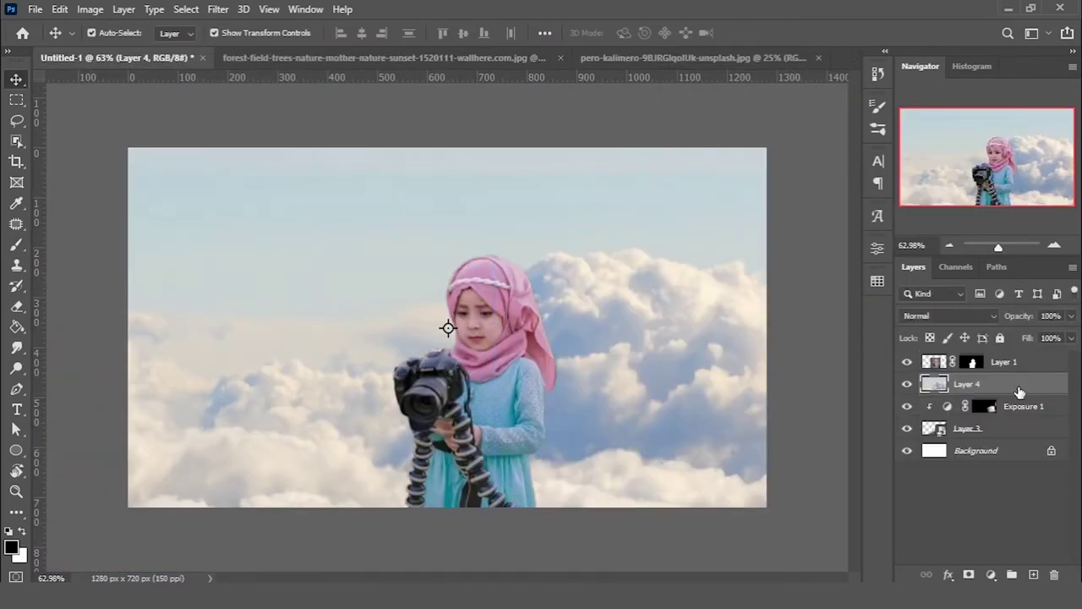
# - Place the cloud layer above Background and scale it to about 37% to fill the sky
pyautogui.moveTo(1019, 392); pyautogui.dragTo(1023, 448)
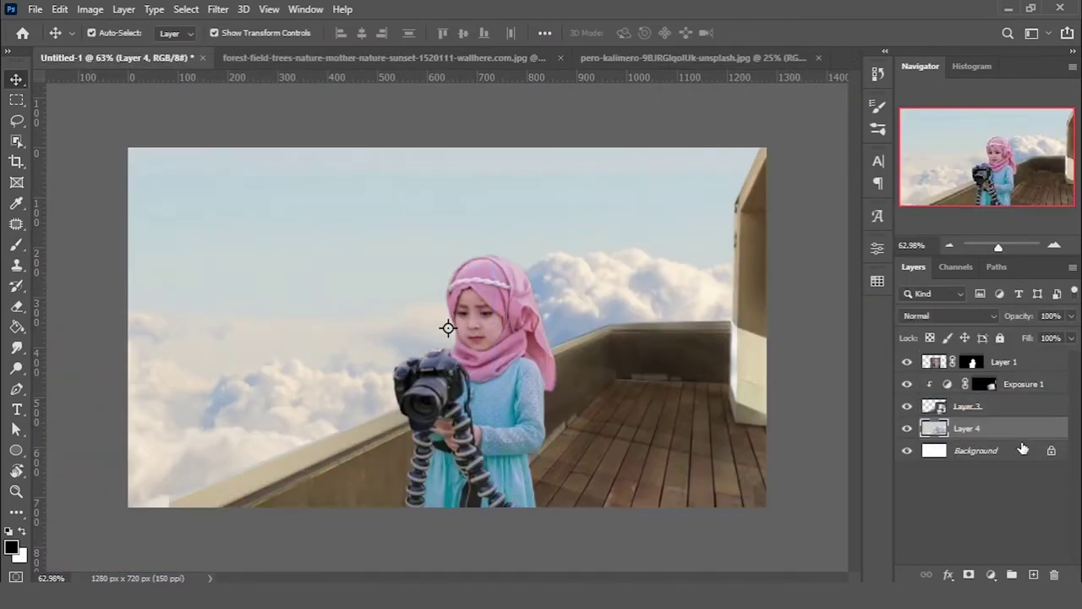
pyautogui.scroll(-5, 331, 233)
pyautogui.hotkey('ctrl', 't')
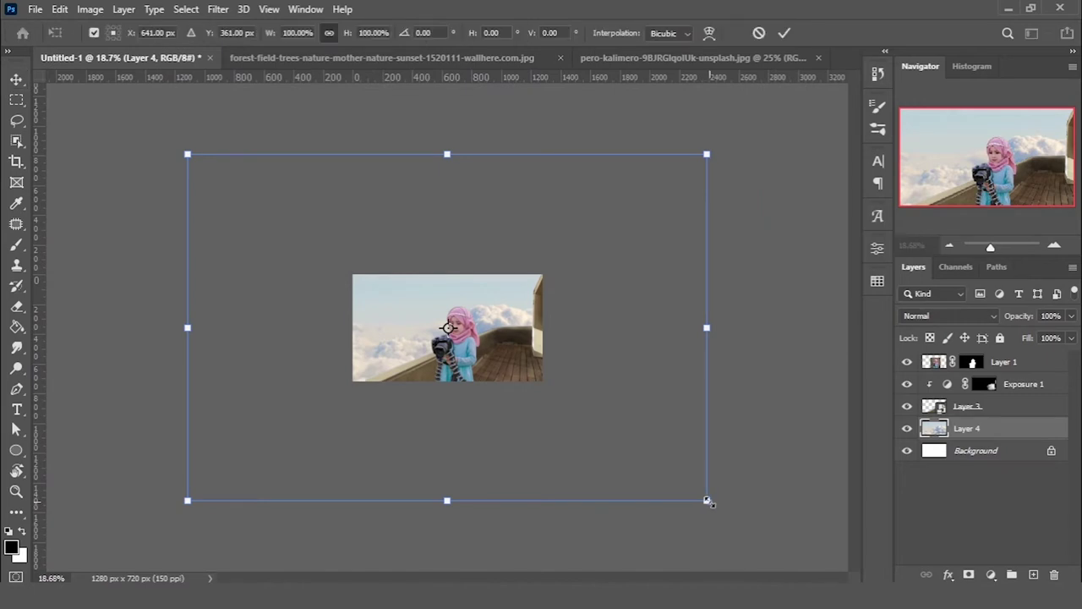
pyautogui.moveTo(708, 501); pyautogui.dragTo(567, 396)
pyautogui.scroll(4, 451, 330)
pyautogui.moveTo(738, 520)
pyautogui.mouseDown()
pyautogui.moveTo(692, 485)
pyautogui.moveTo(700, 488)
pyautogui.mouseUp()
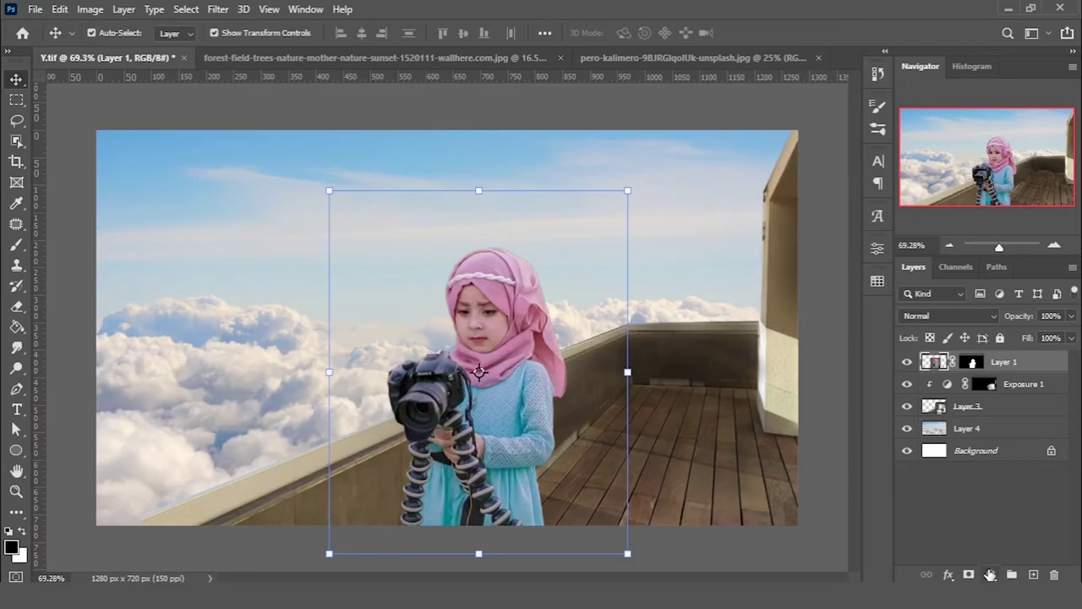
pyautogui.click(991, 574)
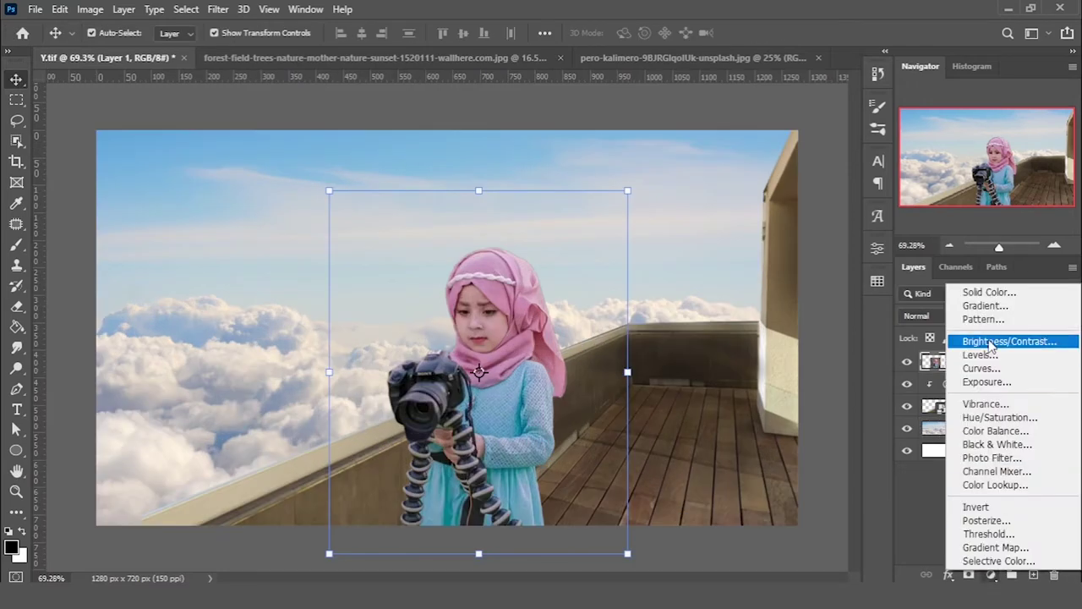
# - Add a Levels adjustment layer with the Darker preset
pyautogui.click(985, 355)
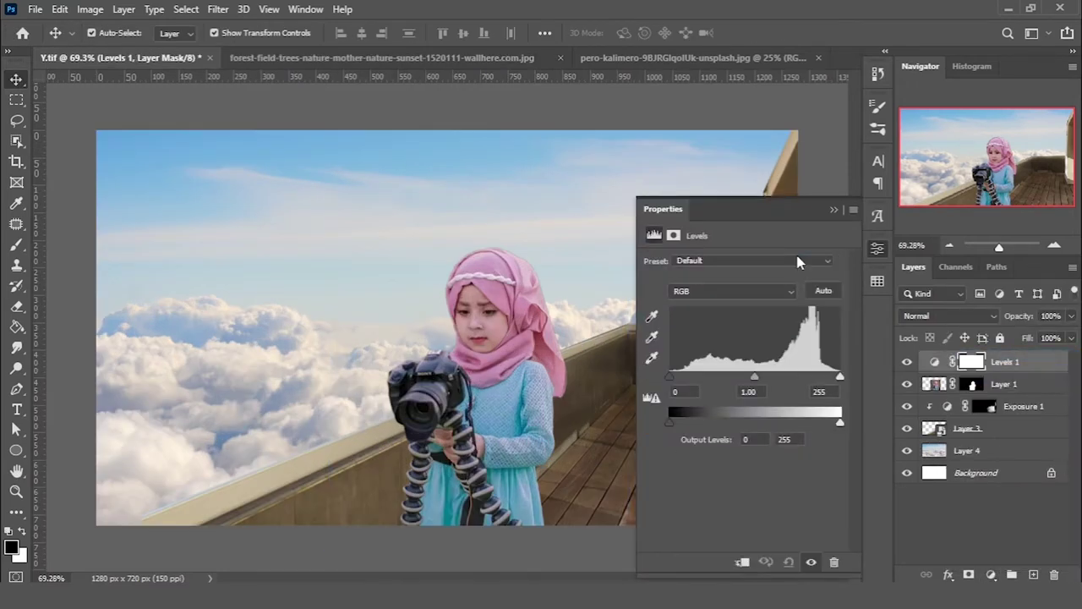
pyautogui.click(799, 261)
pyautogui.click(788, 300)
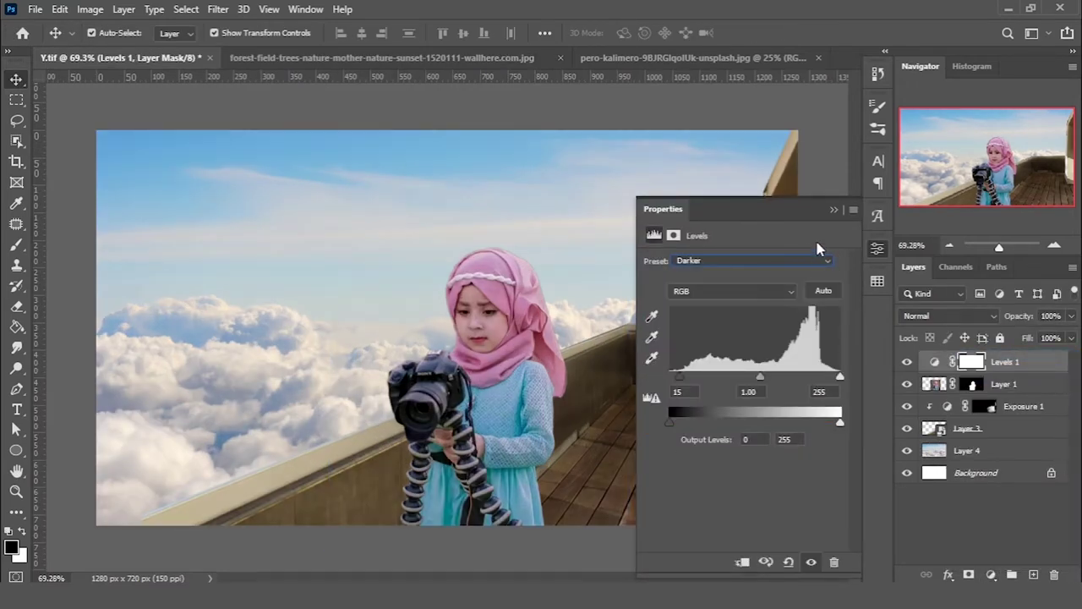
pyautogui.click(834, 212)
pyautogui.click(907, 362)
# - Add a Hue/Saturation layer with Increase Saturation More at 69% opacity
pyautogui.click(991, 574)
pyautogui.click(1000, 421)
pyautogui.click(799, 261)
pyautogui.click(778, 312)
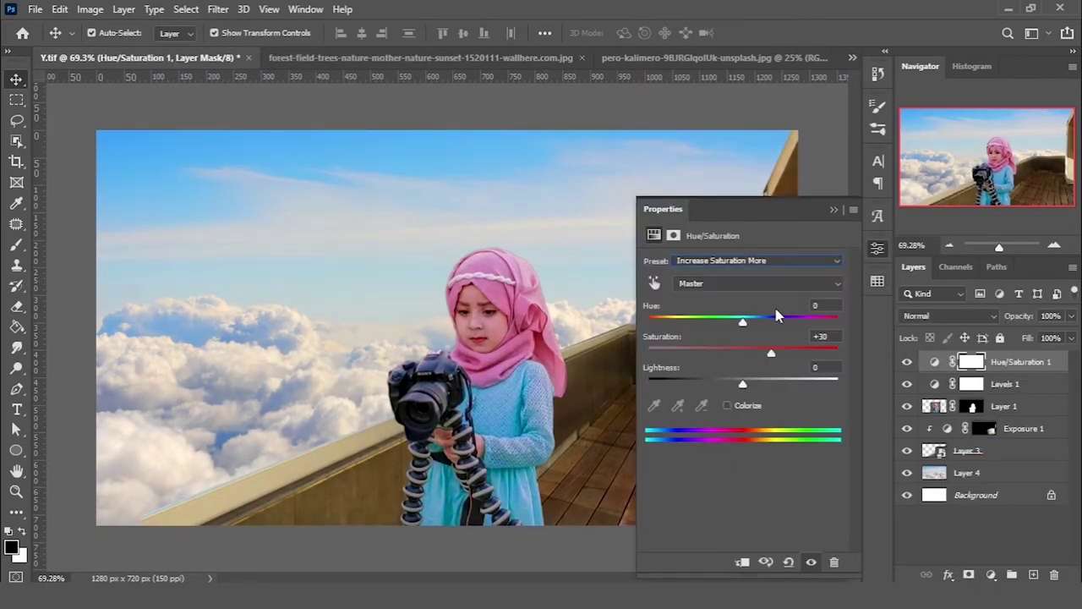
pyautogui.click(834, 211)
pyautogui.moveTo(1020, 316); pyautogui.dragTo(996, 314)
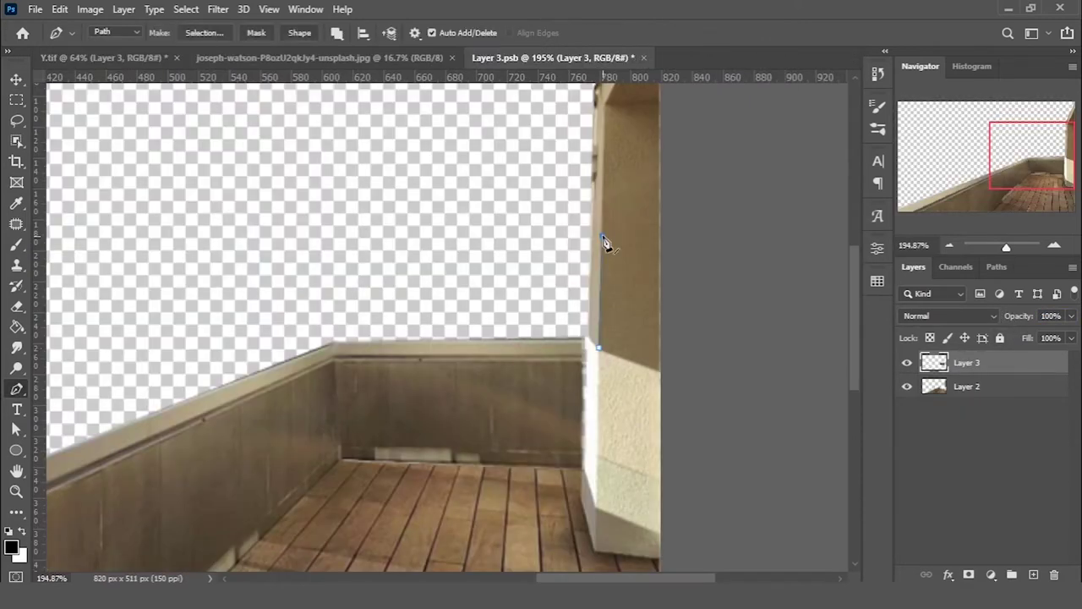
# - Turn the pillar path into a selection and cut it onto a new layer
pyautogui.rightClick(634, 233)
pyautogui.click(703, 305)
pyautogui.click(804, 319)
pyautogui.hotkey('alt', '[')
pyautogui.rightClick(635, 314)
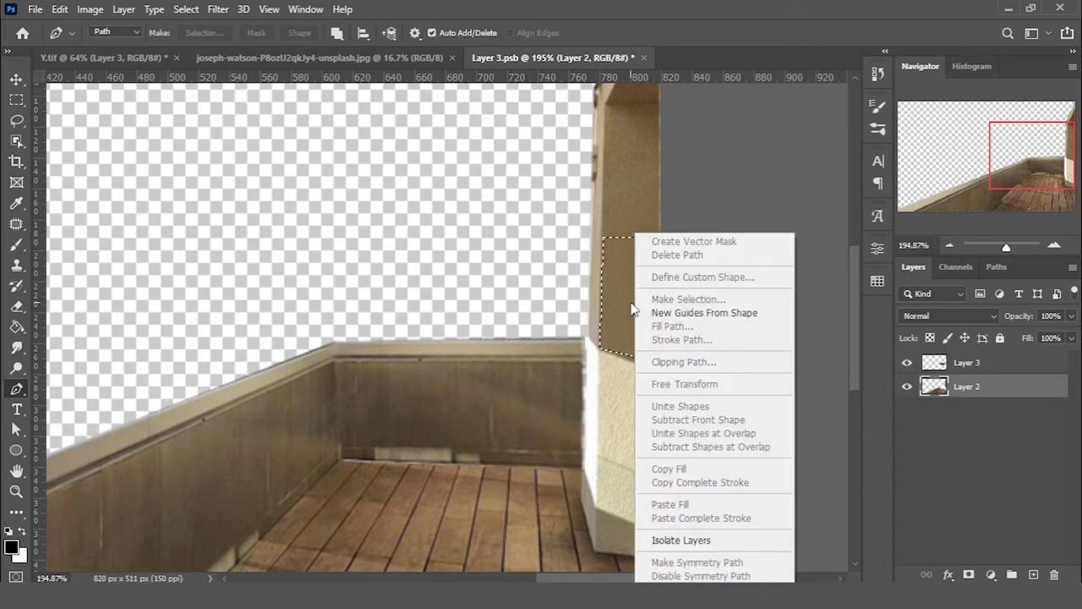
pyautogui.press('Escape')
pyautogui.press('m')
pyautogui.rightClick(630, 311)
pyautogui.click(803, 126)
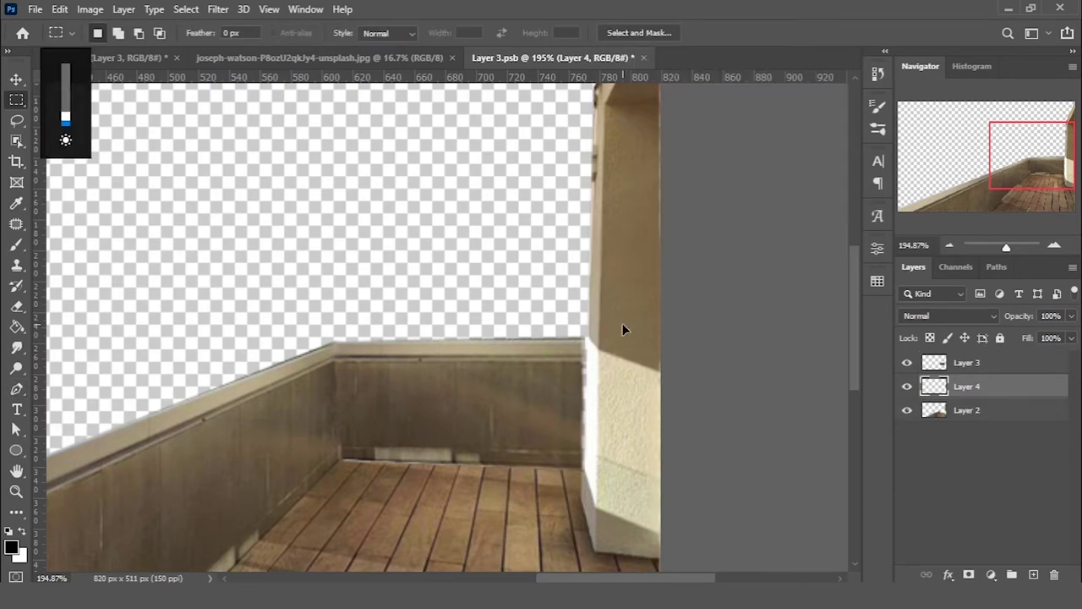
# - Move the cut pillar piece into place, rotate it slightly and square its bottom corners
pyautogui.press('v')
pyautogui.moveTo(623, 329); pyautogui.dragTo(643, 427)
pyautogui.hotkey('ctrl', 't')
pyautogui.scroll(3, 626, 397)
pyautogui.moveTo(550, 179); pyautogui.dragTo(552, 179)
pyautogui.scroll(-2, 551, 291)
pyautogui.moveTo(546, 387); pyautogui.dragTo(541, 505)
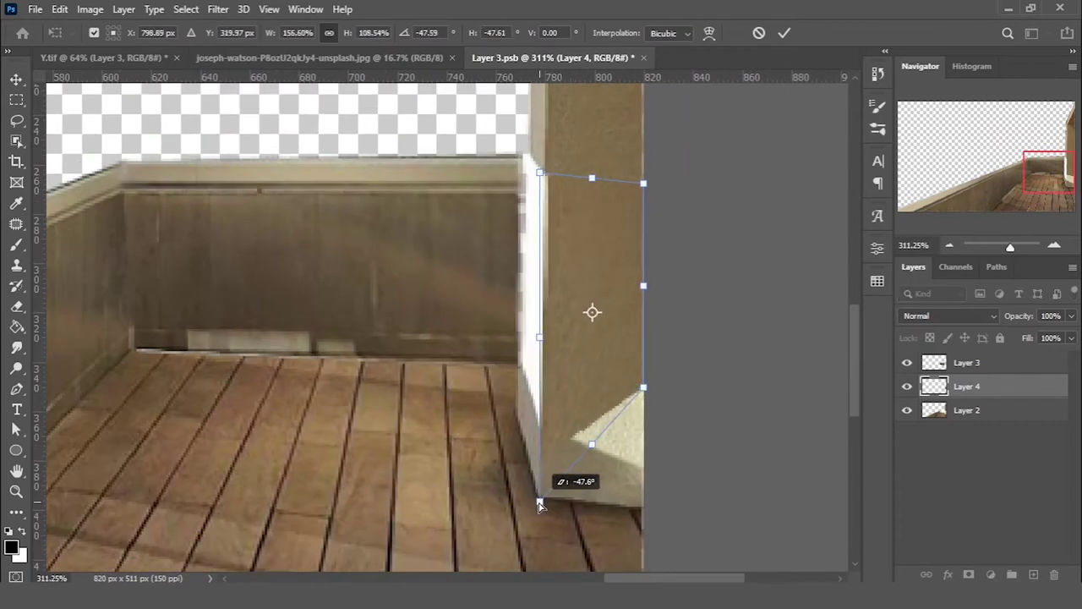
pyautogui.moveTo(643, 387); pyautogui.dragTo(648, 500)
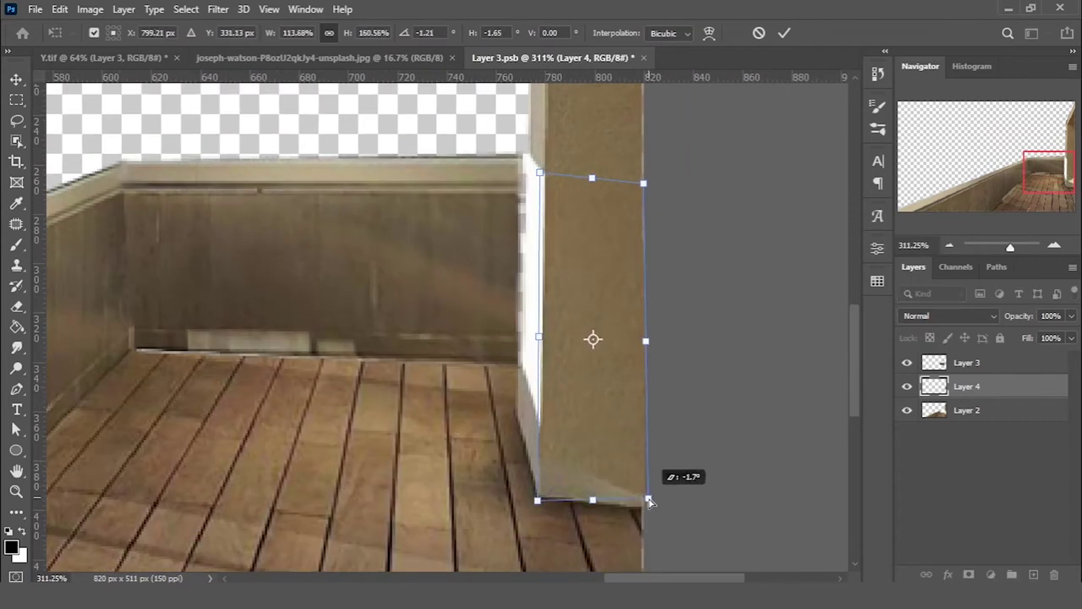
pyautogui.moveTo(541, 505); pyautogui.dragTo(538, 507)
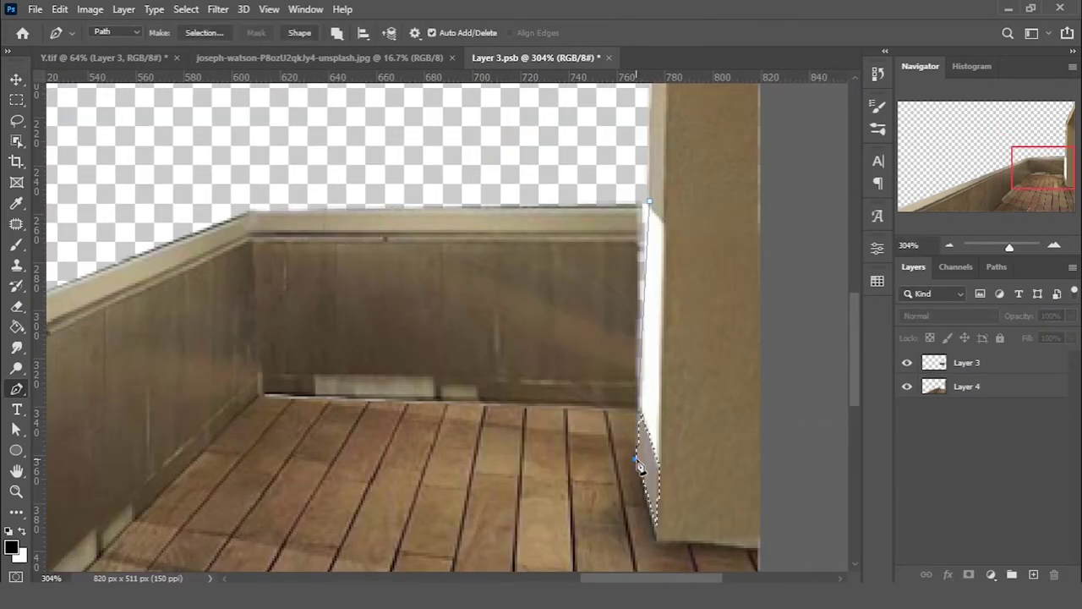
# - Clone wall texture over the selected ragged pillar edge, then begin a path on the robin's claw
pyautogui.rightClick(651, 209)
pyautogui.click(688, 242)
pyautogui.click(624, 144)
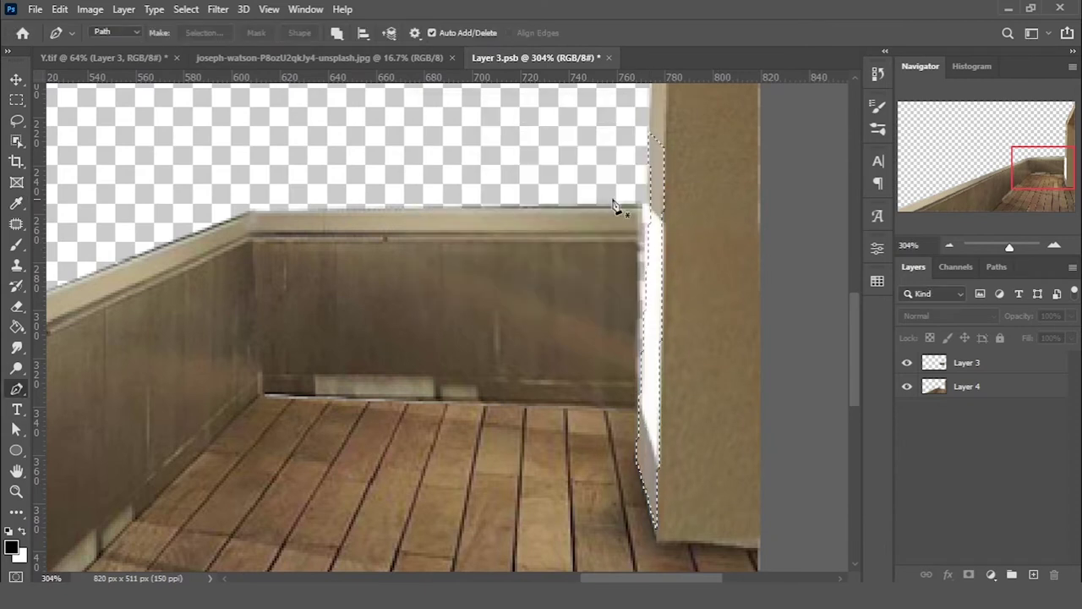
pyautogui.press('s')
pyautogui.press('[')
pyautogui.press('[')
pyautogui.press('[')
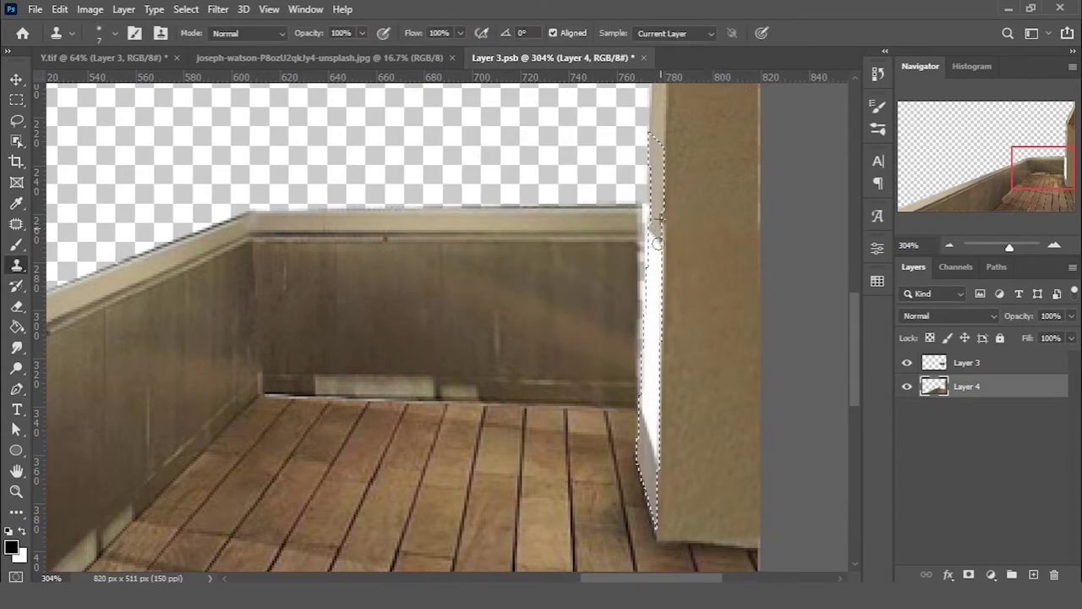
pyautogui.keyDown('alt'); pyautogui.click(657, 166); pyautogui.keyUp('alt')
pyautogui.moveTo(654, 225); pyautogui.dragTo(654, 240)
pyautogui.moveTo(658, 277)
pyautogui.mouseDown()
pyautogui.moveTo(641, 332)
pyautogui.moveTo(652, 447)
pyautogui.mouseUp()
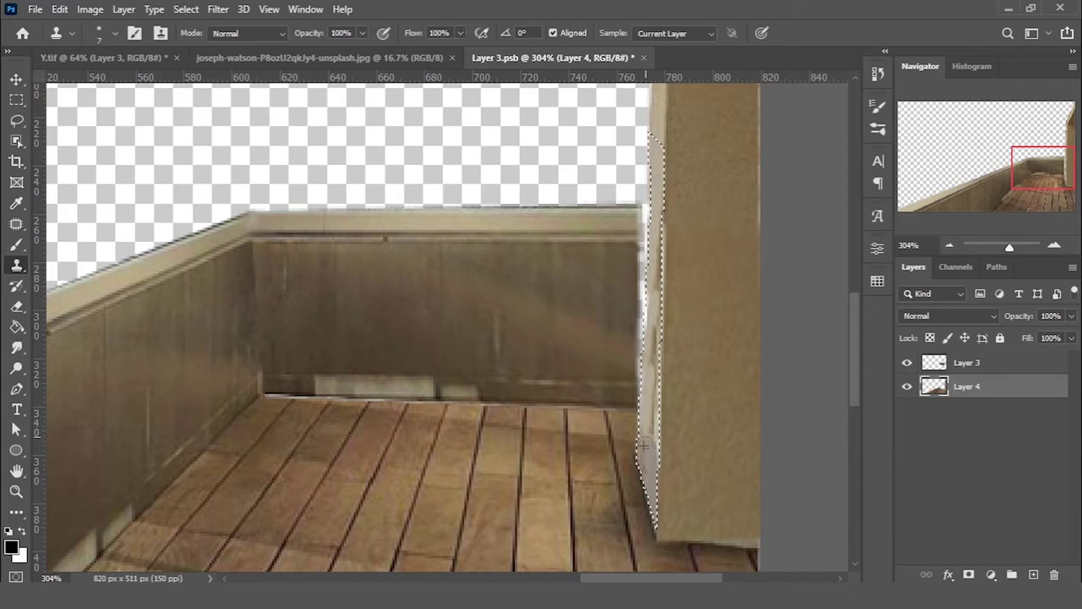
pyautogui.moveTo(650, 461); pyautogui.dragTo(656, 246)
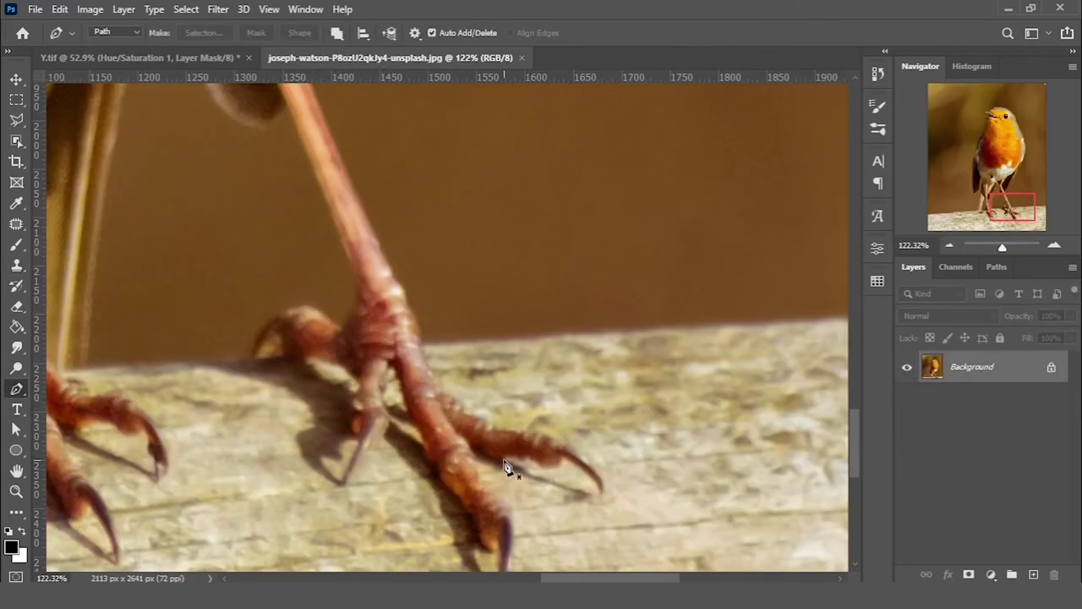
pyautogui.click(504, 459)
pyautogui.moveTo(531, 458); pyautogui.dragTo(545, 475)
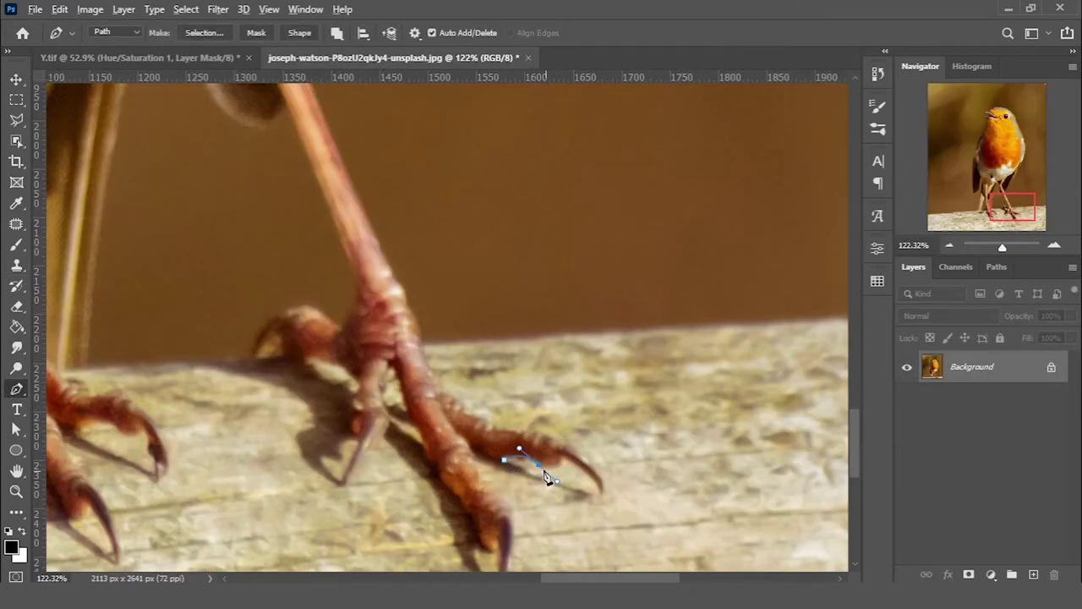
# - Curve the robin's Pen path around the claw tip with a sharp turn
pyautogui.moveTo(535, 429); pyautogui.dragTo(450, 402)
pyautogui.keyDown('alt'); pyautogui.click(536, 430); pyautogui.keyUp('alt')
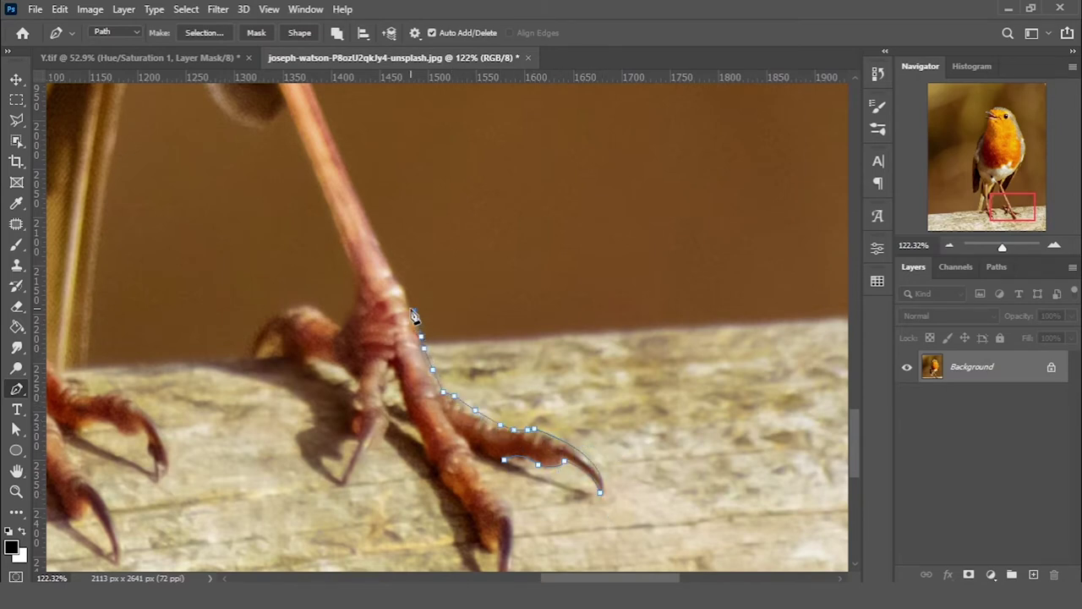
pyautogui.scroll(1, 570, 411)
pyautogui.scroll(3, 508, 355)
pyautogui.scroll(2, 502, 389)
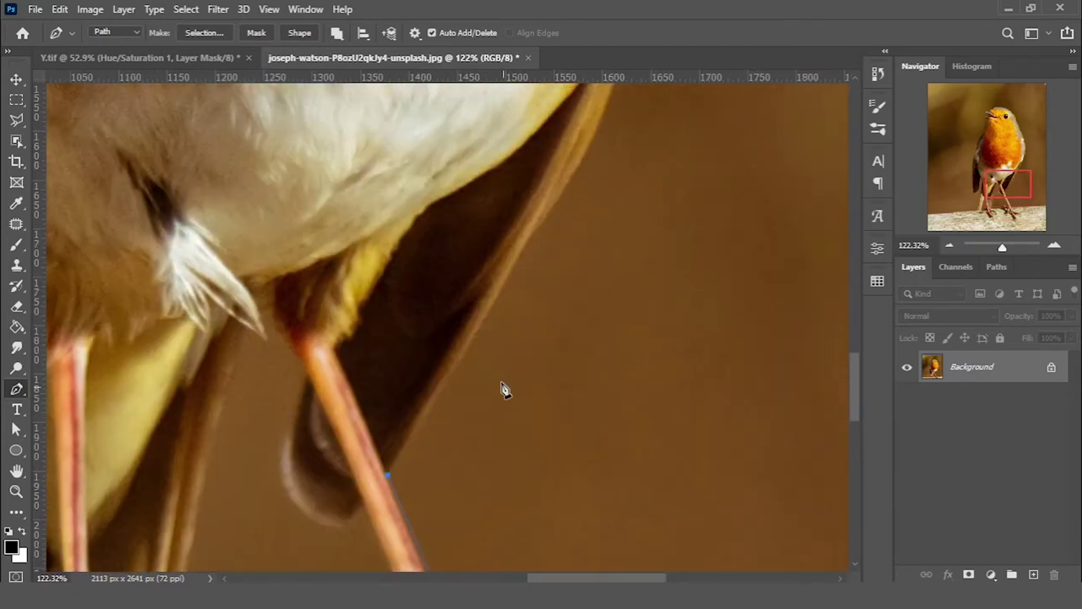
pyautogui.scroll(3, 518, 355)
pyautogui.hscroll(2, 514, 456)
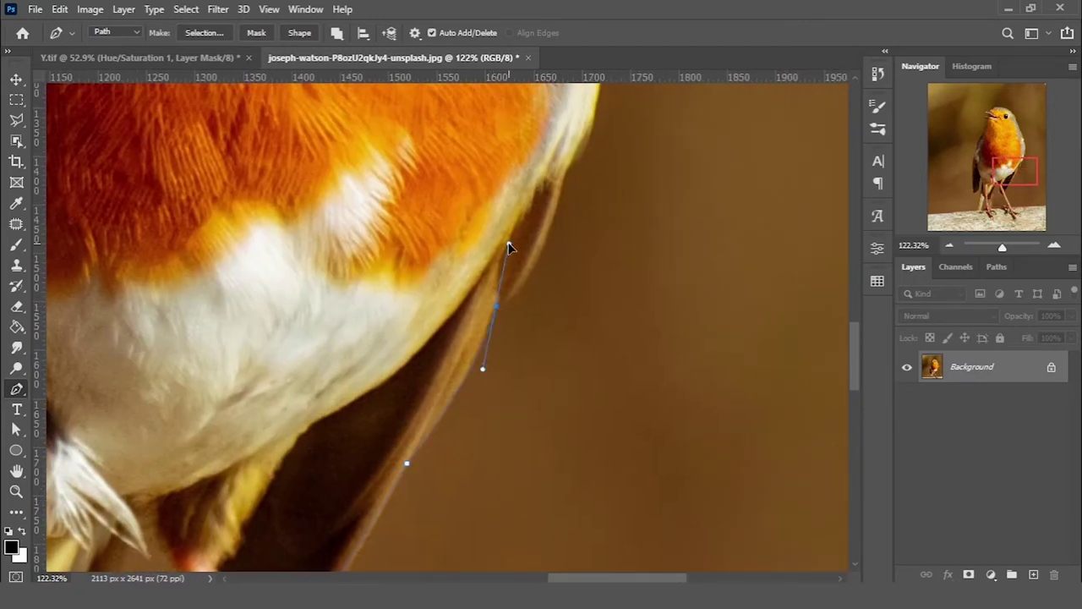
pyautogui.scroll(3, 558, 355)
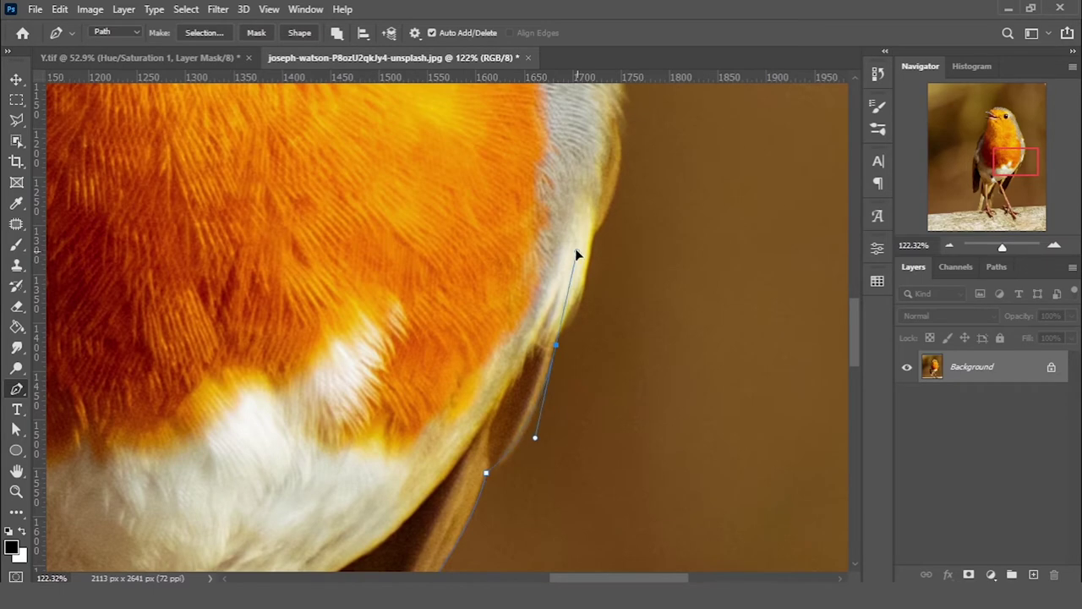
pyautogui.keyDown('alt'); pyautogui.scroll(1, 578, 247); pyautogui.keyUp('alt')
# - Extend the robin outline along the breast edge and around the foot
pyautogui.moveTo(546, 389); pyautogui.dragTo(551, 333)
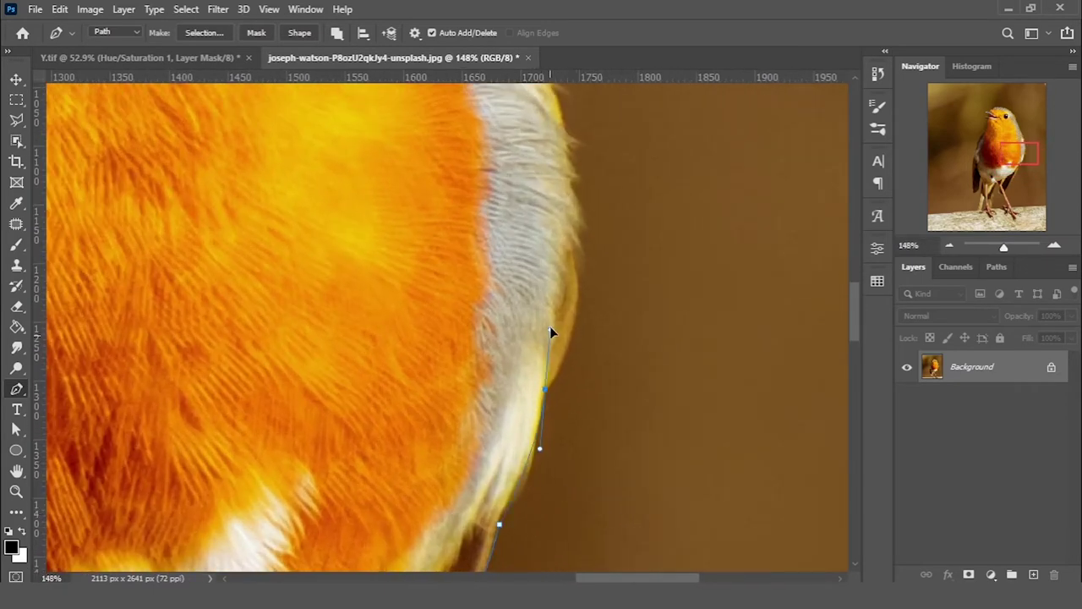
pyautogui.keyDown('alt'); pyautogui.scroll(-2, 747, 531); pyautogui.keyUp('alt')
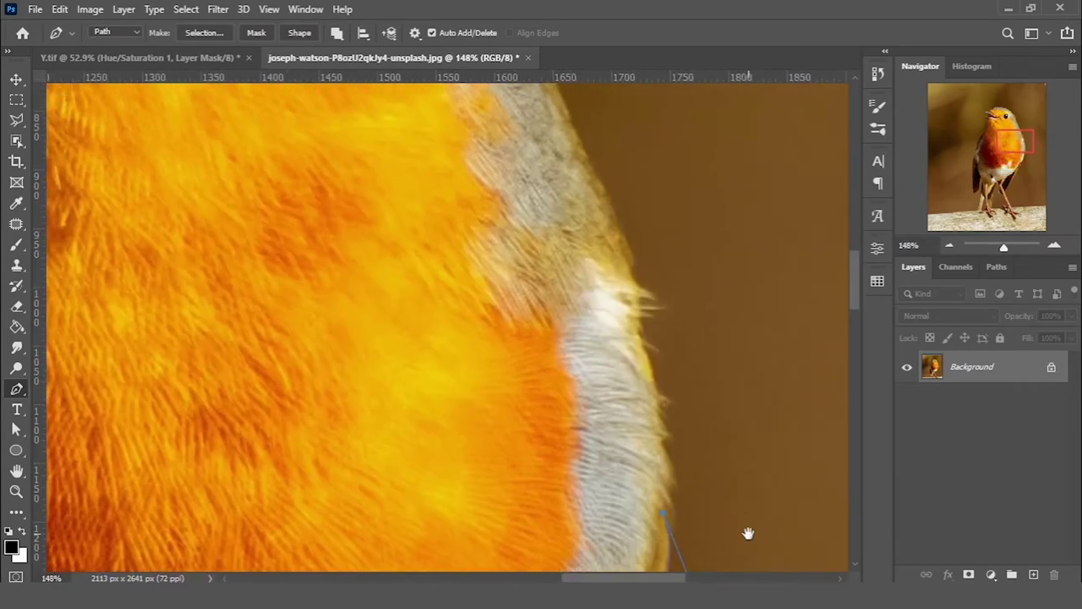
pyautogui.keyDown('alt'); pyautogui.scroll(-2, 643, 366); pyautogui.keyUp('alt')
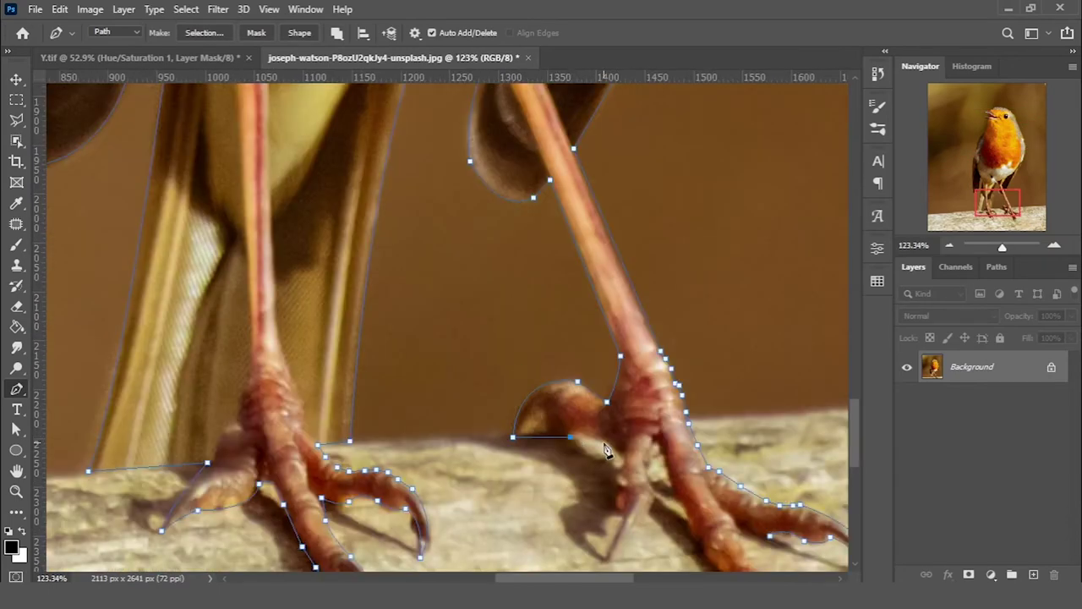
pyautogui.scroll(-3, 609, 457)
pyautogui.moveTo(596, 406); pyautogui.dragTo(596, 425)
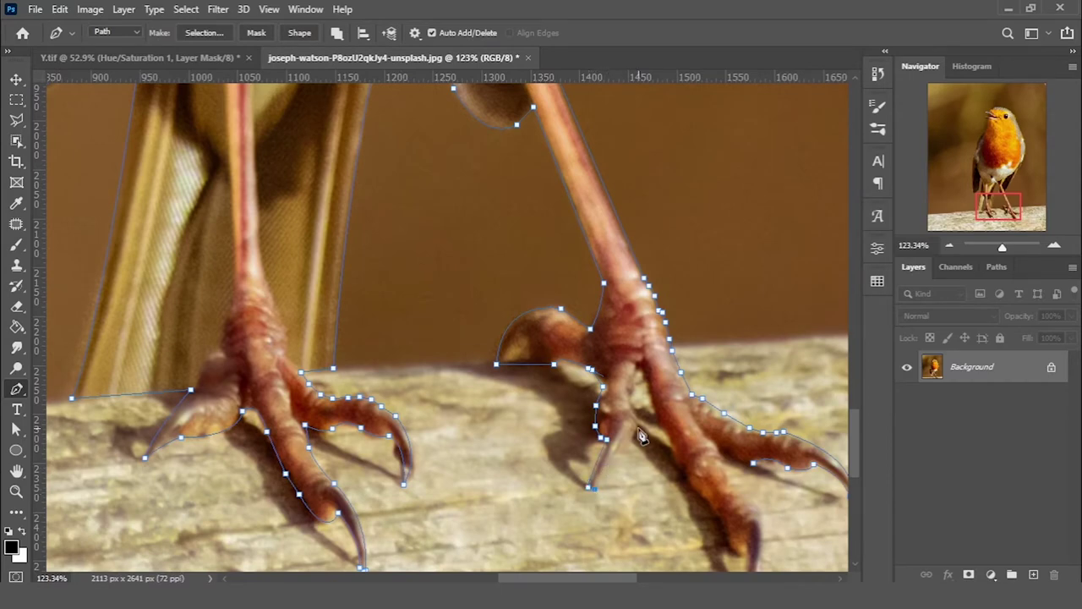
pyautogui.keyDown('alt'); pyautogui.scroll(-2, 671, 454); pyautogui.keyUp('alt')
pyautogui.keyDown('alt'); pyautogui.scroll(2, 676, 415); pyautogui.keyUp('alt')
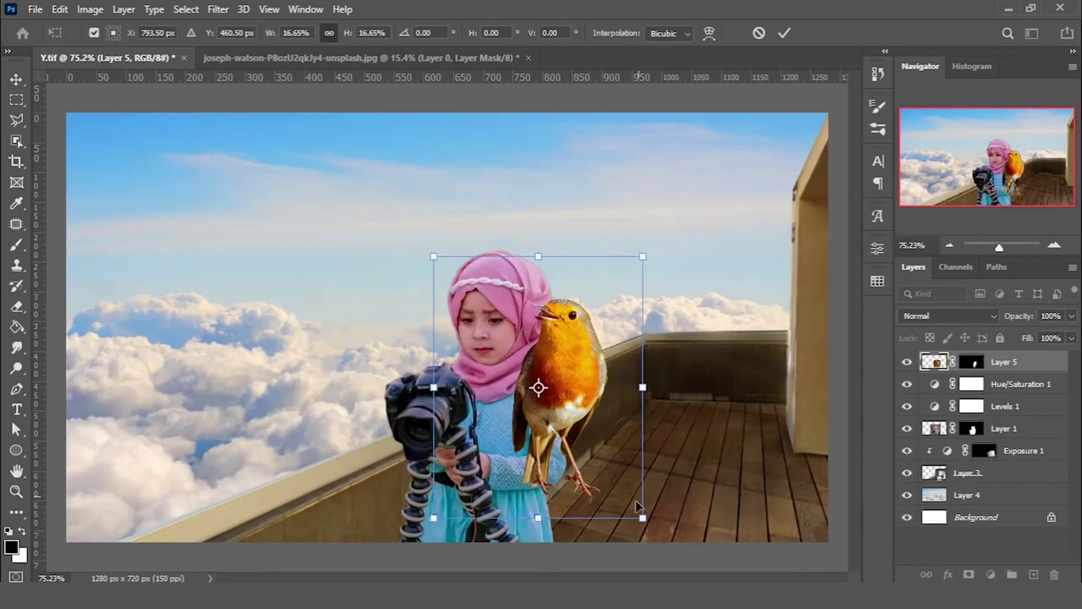
# - Shrink the robin, flip it horizontally and set it on the girl's shoulder
pyautogui.moveTo(638, 506); pyautogui.dragTo(544, 411)
pyautogui.keyDown('alt'); pyautogui.scroll(4, 544, 411); pyautogui.keyUp('alt')
pyautogui.moveTo(478, 245); pyautogui.dragTo(609, 264)
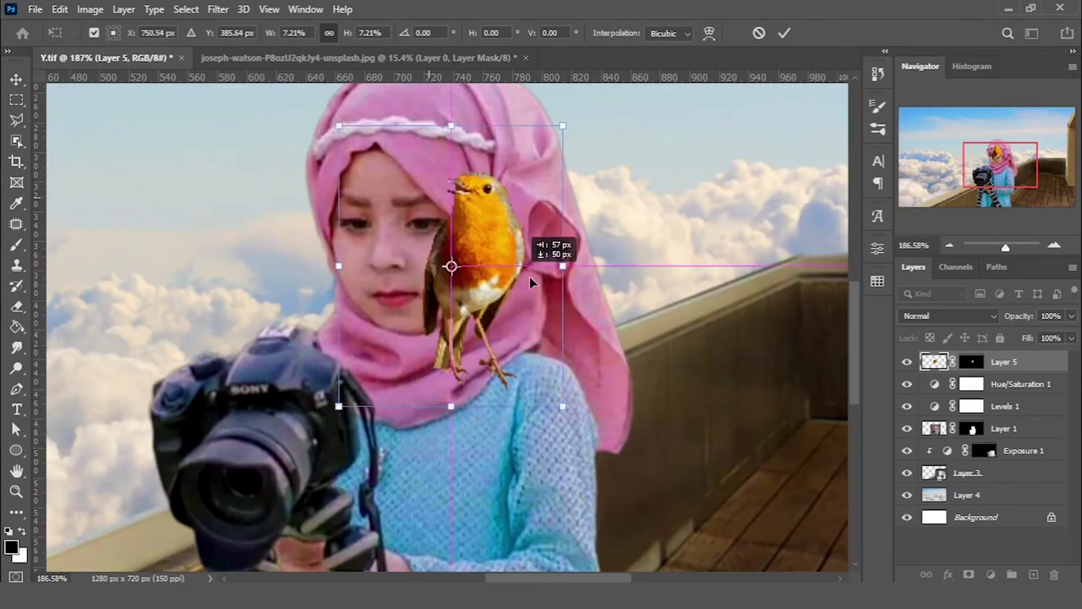
pyautogui.press('Return')
pyautogui.rightClick(555, 271)
pyautogui.click(575, 537)
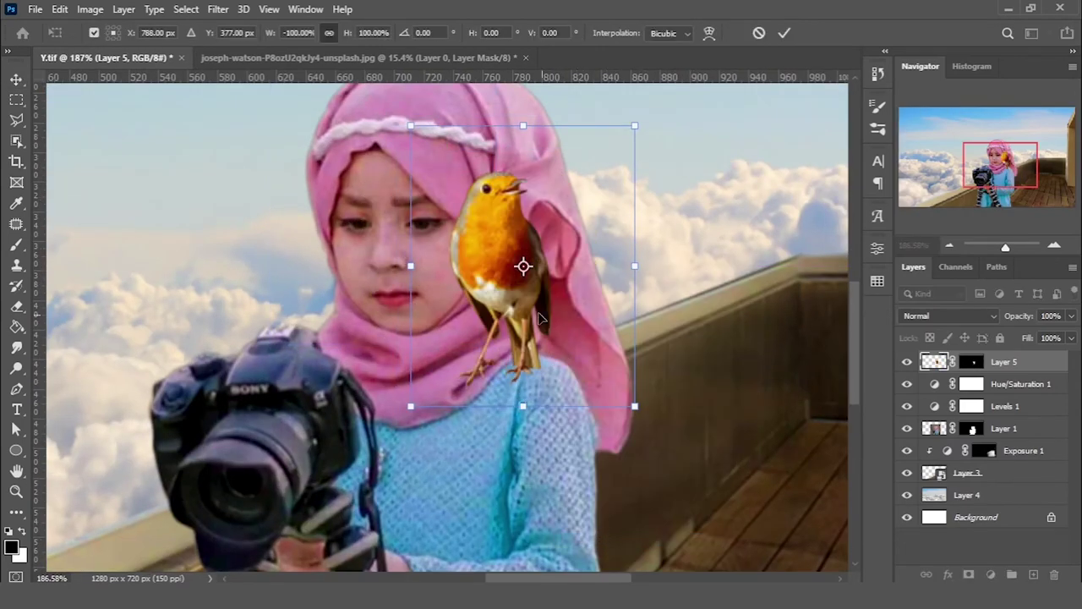
pyautogui.moveTo(431, 127)
pyautogui.mouseDown()
pyautogui.moveTo(562, 288)
pyautogui.moveTo(562, 270)
pyautogui.mouseUp()
pyautogui.keyDown('alt'); pyautogui.scroll(2, 558, 317); pyautogui.keyUp('alt')
pyautogui.moveTo(558, 317); pyautogui.dragTo(520, 288)
pyautogui.press('Return')
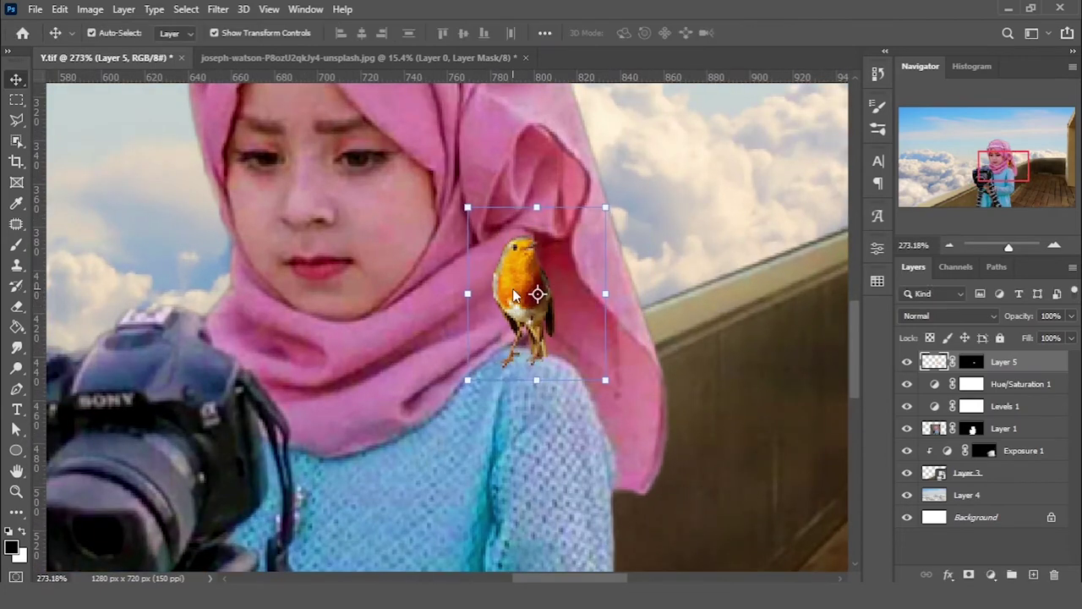
# - Move Layer 5 below the Levels 1 adjustment layer
pyautogui.keyDown('alt'); pyautogui.scroll(-1, 533, 292); pyautogui.keyUp('alt')
pyautogui.keyDown('alt'); pyautogui.scroll(-1, 526, 284); pyautogui.keyUp('alt')
pyautogui.scroll(1, 526, 284)
pyautogui.scroll(2, 520, 292)
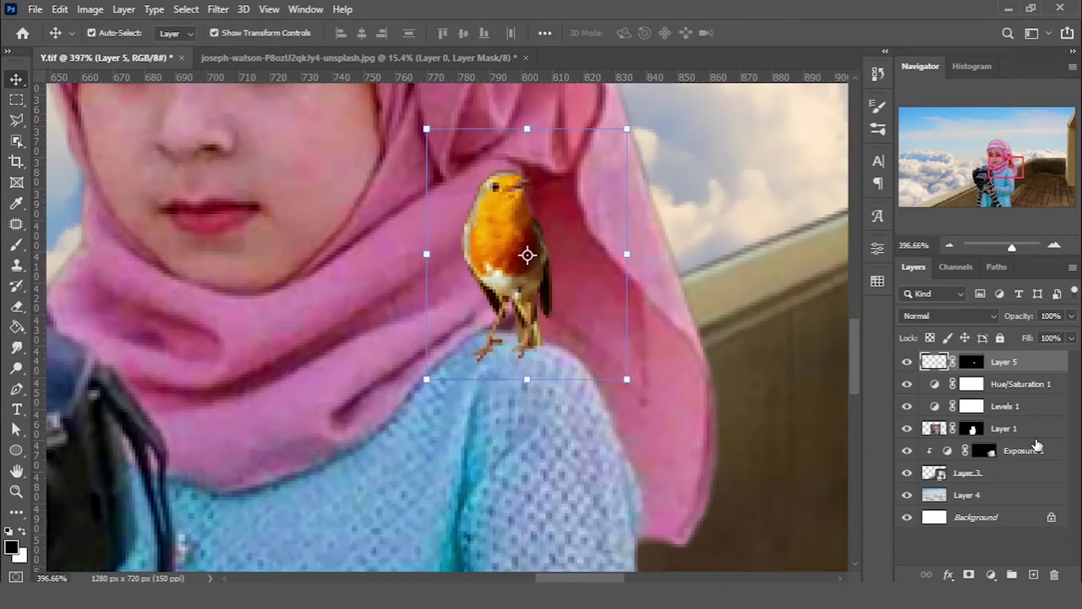
pyautogui.moveTo(1025, 362); pyautogui.dragTo(1006, 417)
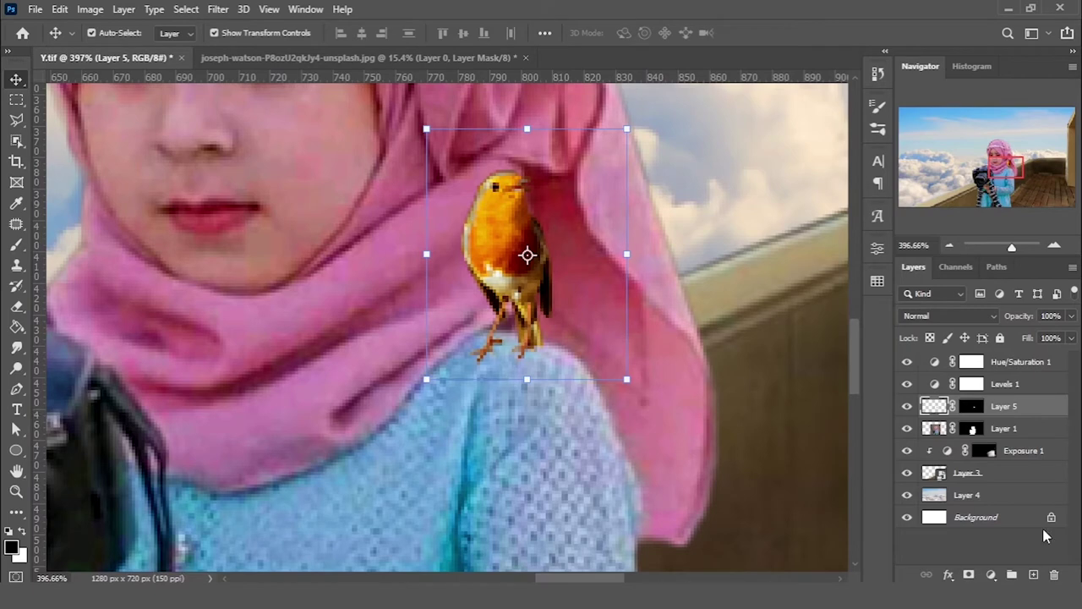
pyautogui.click(991, 574)
# - Add an Exposure 2 adjustment at -3.89 and invert its mask to black
pyautogui.click(1011, 389)
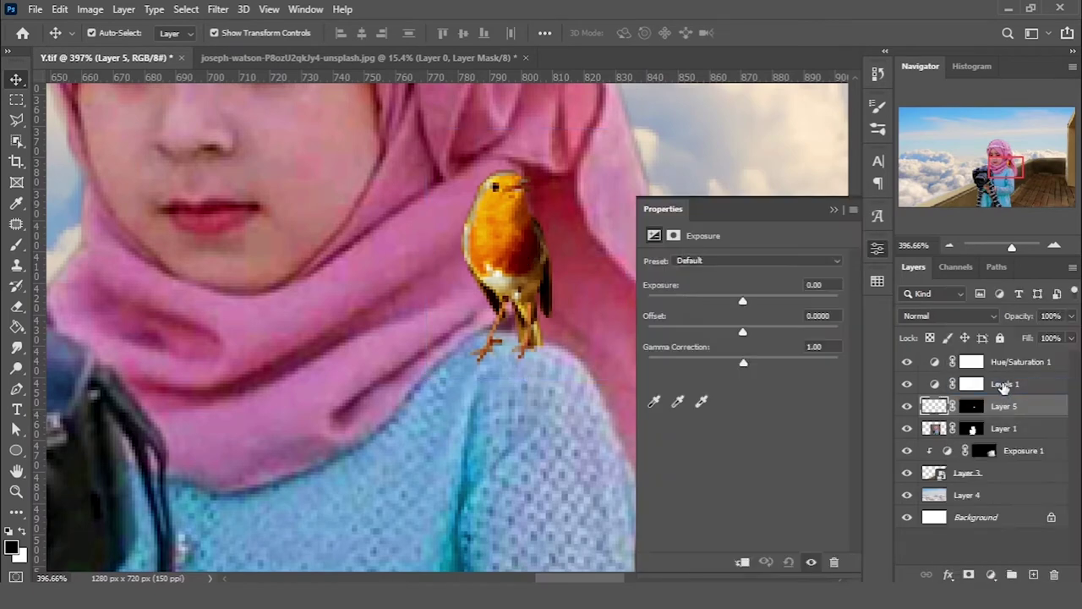
pyautogui.moveTo(732, 306)
pyautogui.mouseDown()
pyautogui.moveTo(604, 314)
pyautogui.moveTo(684, 305)
pyautogui.mouseUp()
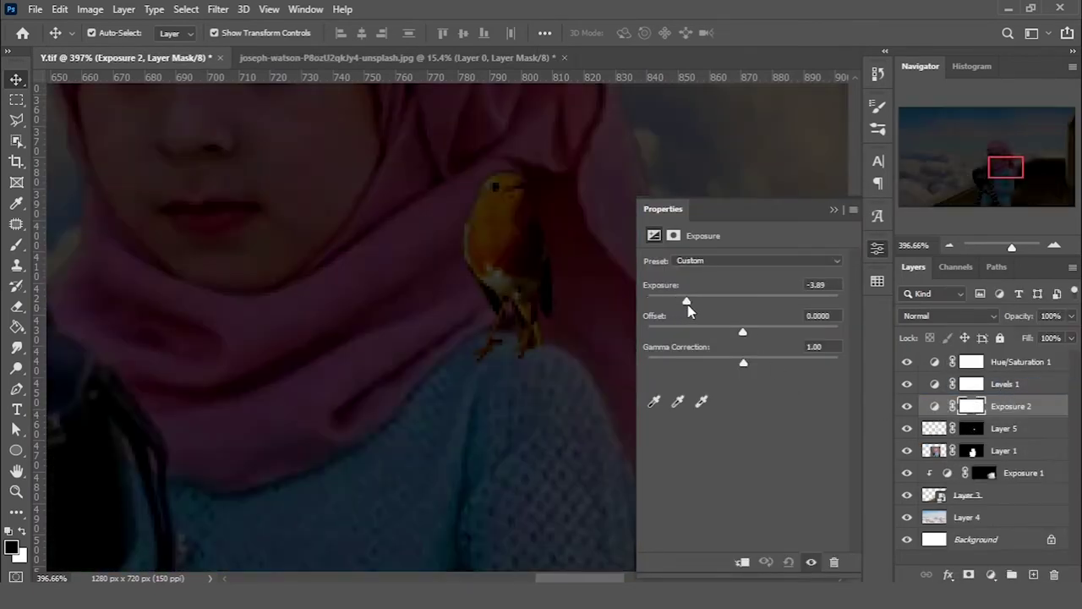
pyautogui.click(834, 209)
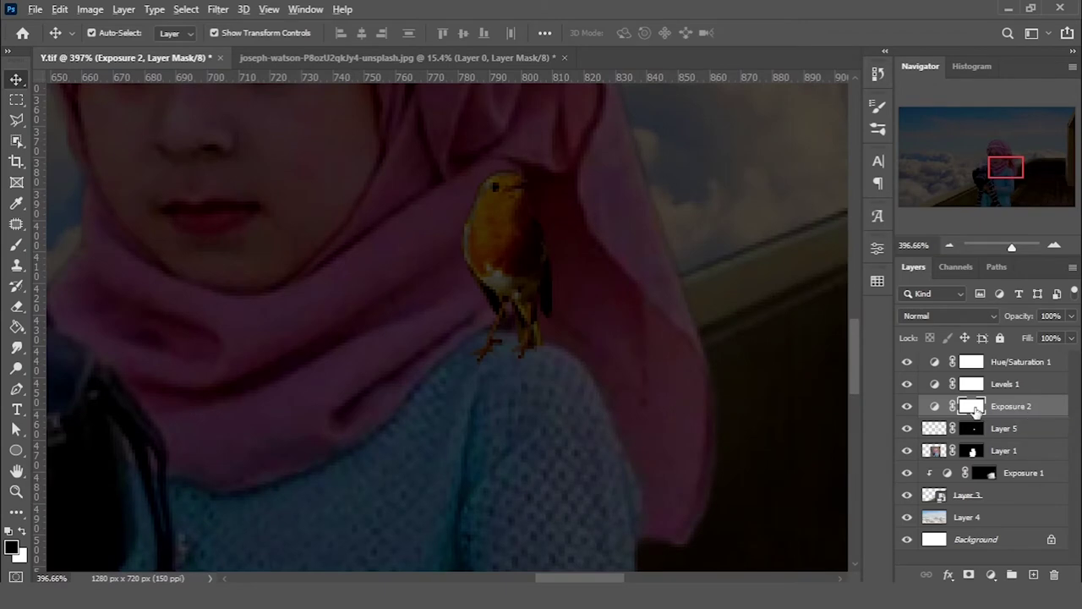
pyautogui.hotkey('ctrl', 'i')
# - Set up a small white brush at 64% opacity and low flow, undoing a test stroke
pyautogui.press('b')
pyautogui.press('[')
pyautogui.press('[')
pyautogui.press('[')
pyautogui.scroll(1, 492, 353)
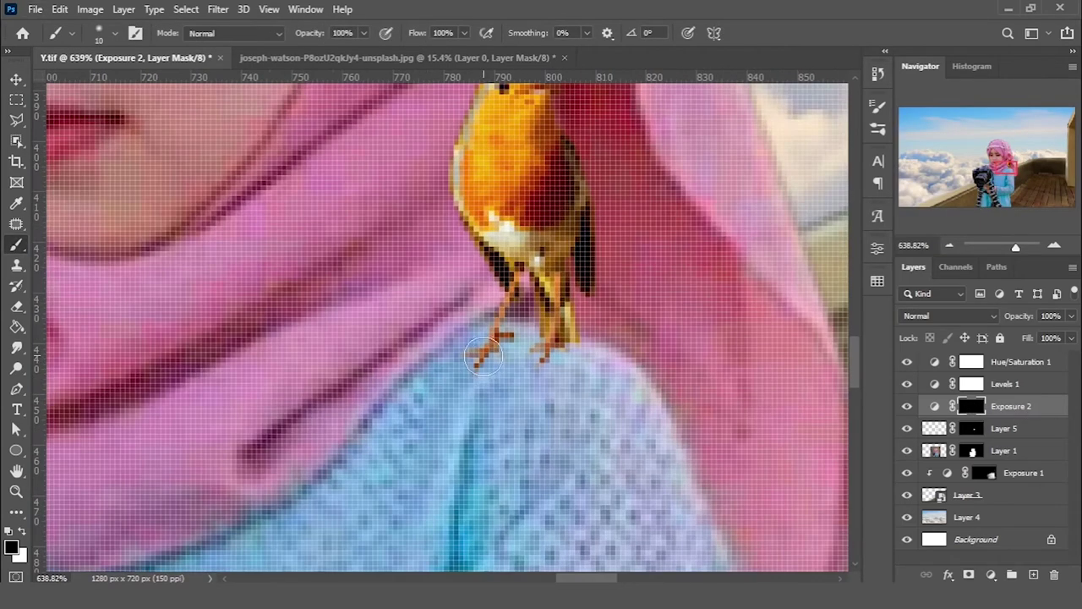
pyautogui.scroll(1, 486, 356)
pyautogui.press('x')
pyautogui.moveTo(487, 355); pyautogui.dragTo(475, 384)
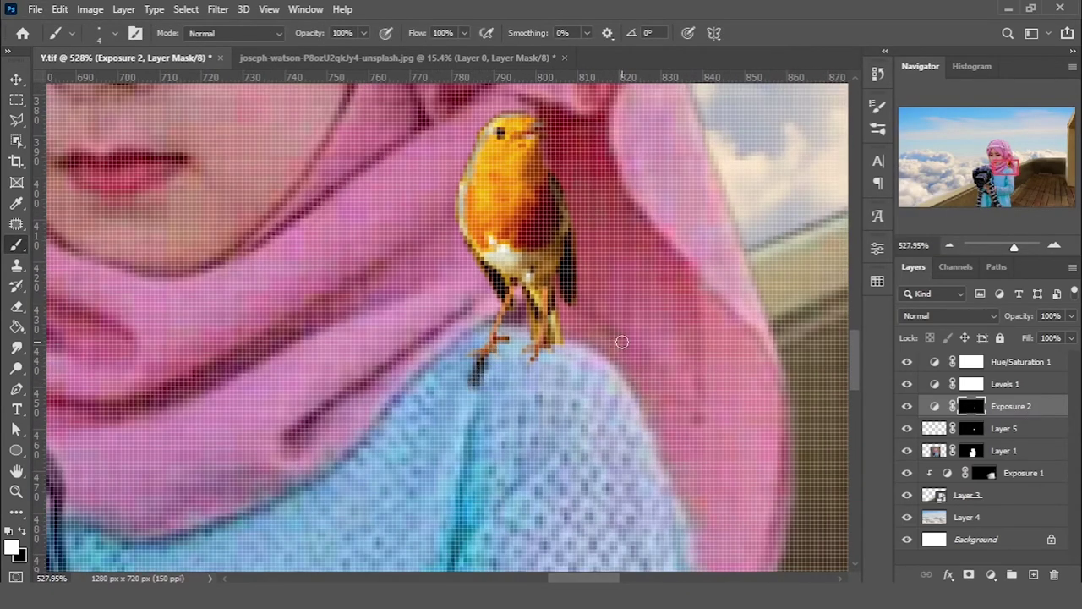
pyautogui.hotkey('ctrl', 'z')
pyautogui.press('6')
pyautogui.press('4')
pyautogui.hotkey('shift', '1')
pyautogui.hotkey('shift', '4')
# - Move Exposure 2 below Layer 5 and paint the darkening in around the perched robin
pyautogui.hotkey('ctrl', '[')
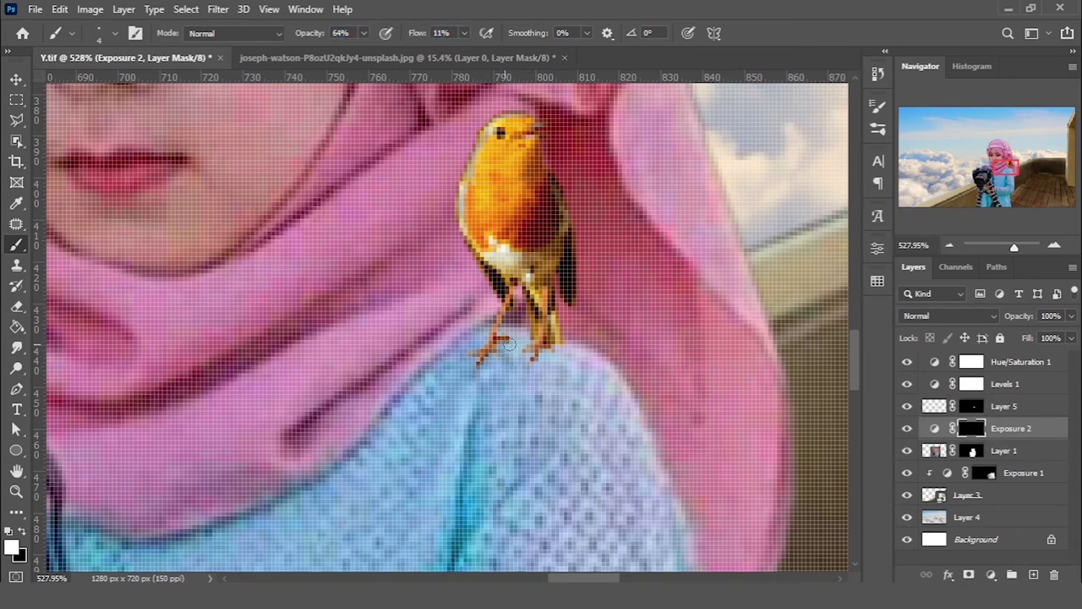
pyautogui.scroll(-5, 536, 362)
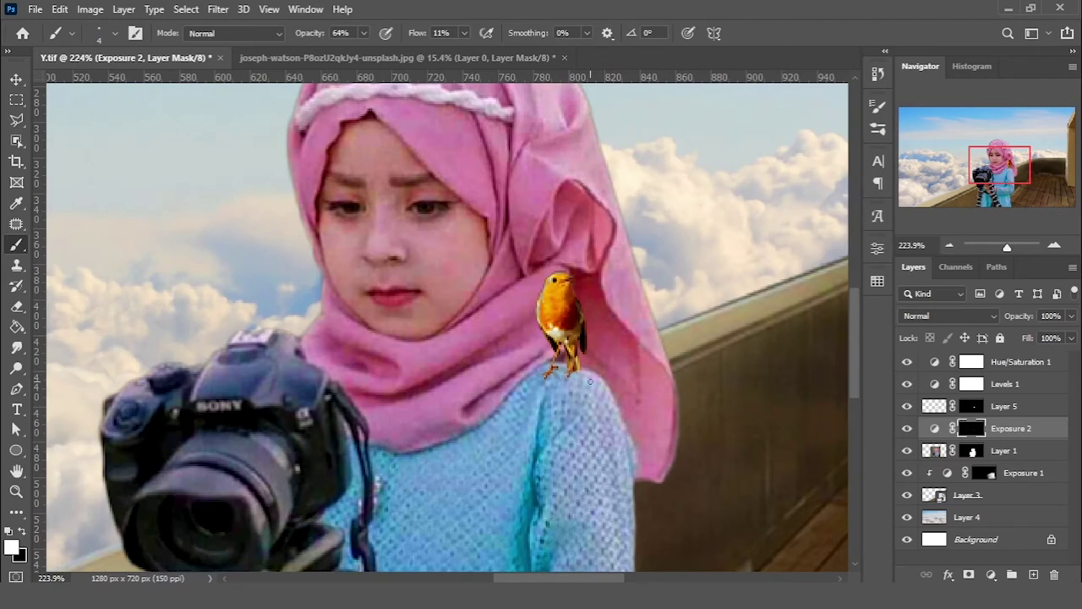
pyautogui.moveTo(541, 300); pyautogui.dragTo(554, 349)
pyautogui.moveTo(548, 291); pyautogui.dragTo(557, 293)
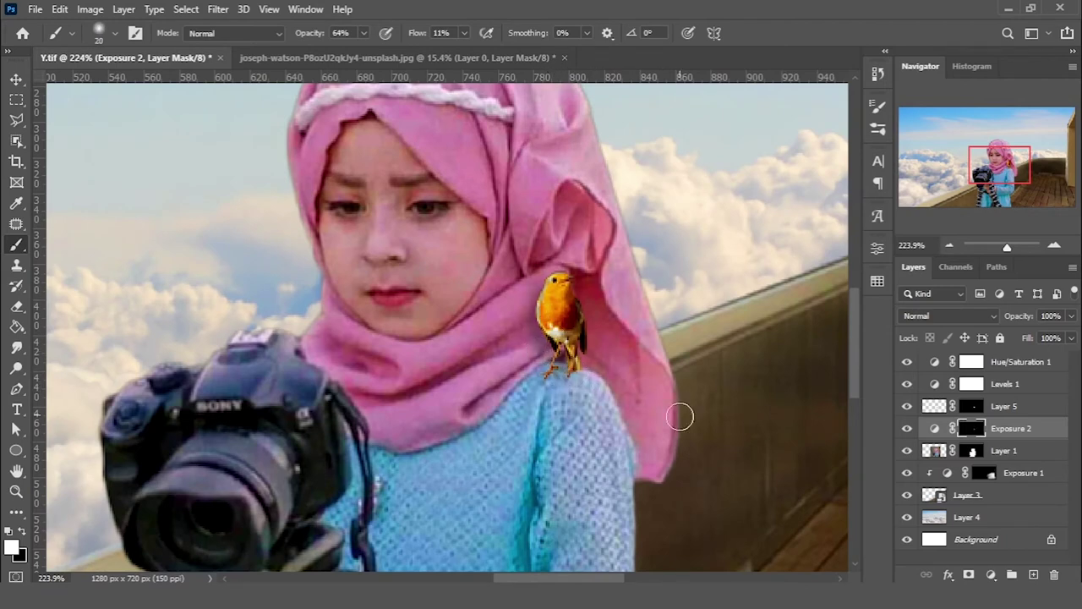
pyautogui.scroll(-3, 674, 401)
pyautogui.scroll(-2, 593, 424)
pyautogui.scroll(4, 517, 406)
pyautogui.press('[')
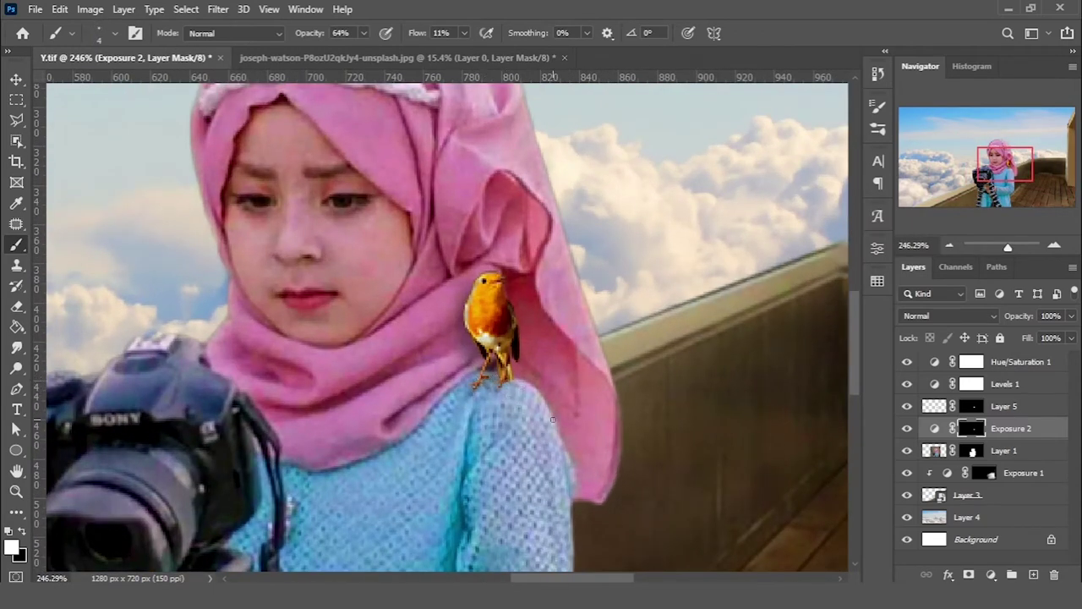
pyautogui.scroll(-3, 552, 420)
pyautogui.scroll(-3, 532, 380)
pyautogui.scroll(3, 516, 350)
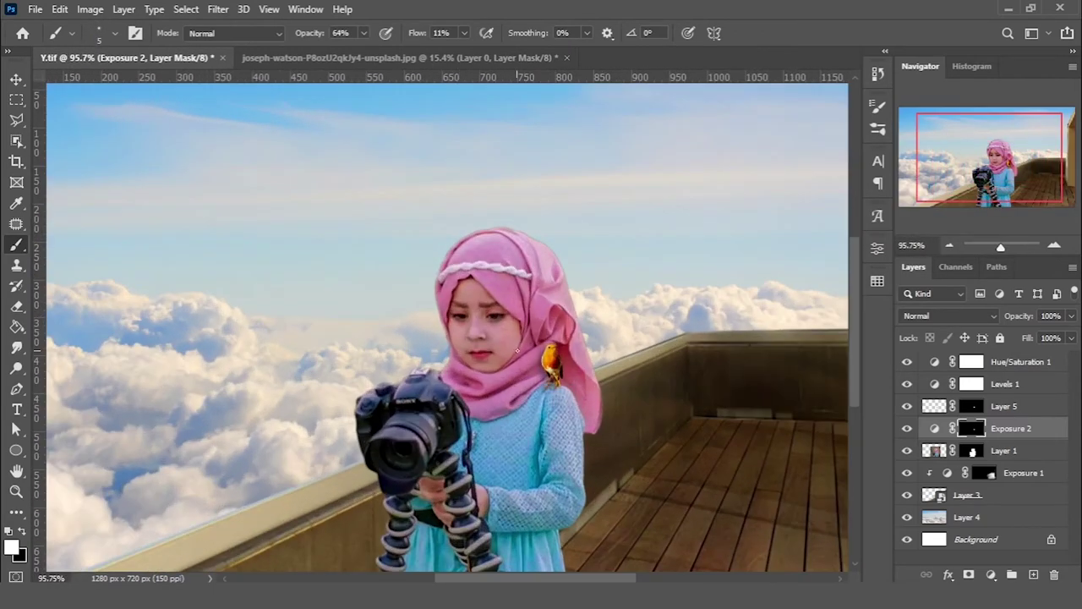
pyautogui.scroll(-1, 566, 379)
pyautogui.click(1021, 361)
# - Add a Brightness/Contrast adjustment with brightness -84 and compare the darkening
pyautogui.click(991, 575)
pyautogui.click(967, 341)
pyautogui.moveTo(741, 306); pyautogui.dragTo(691, 309)
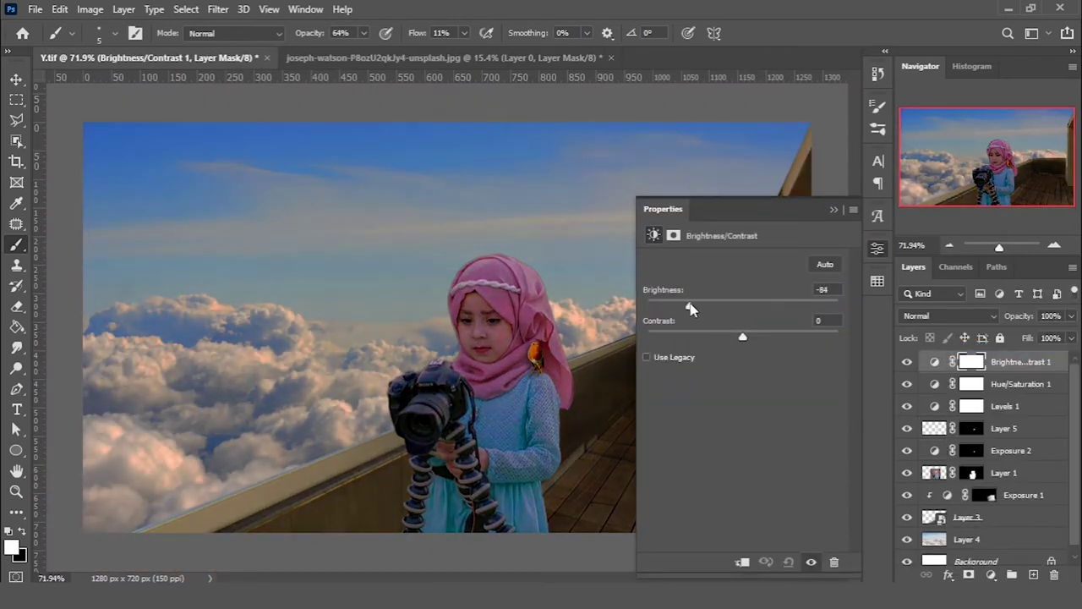
pyautogui.click(834, 209)
pyautogui.click(907, 362)
pyautogui.click(907, 362)
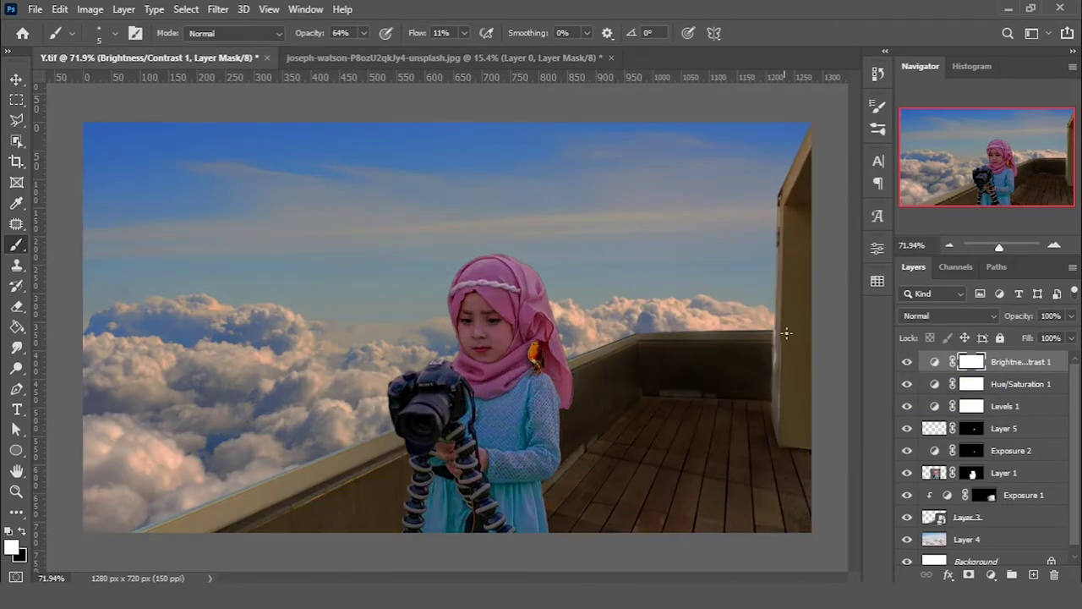
# - Start a Pen shape with two points along the balcony's right edge
pyautogui.click(16, 389)
pyautogui.click(783, 204)
pyautogui.click(814, 149)
# - Complete the angular outline over the balcony floor and fill the shape white
pyautogui.click(837, 428)
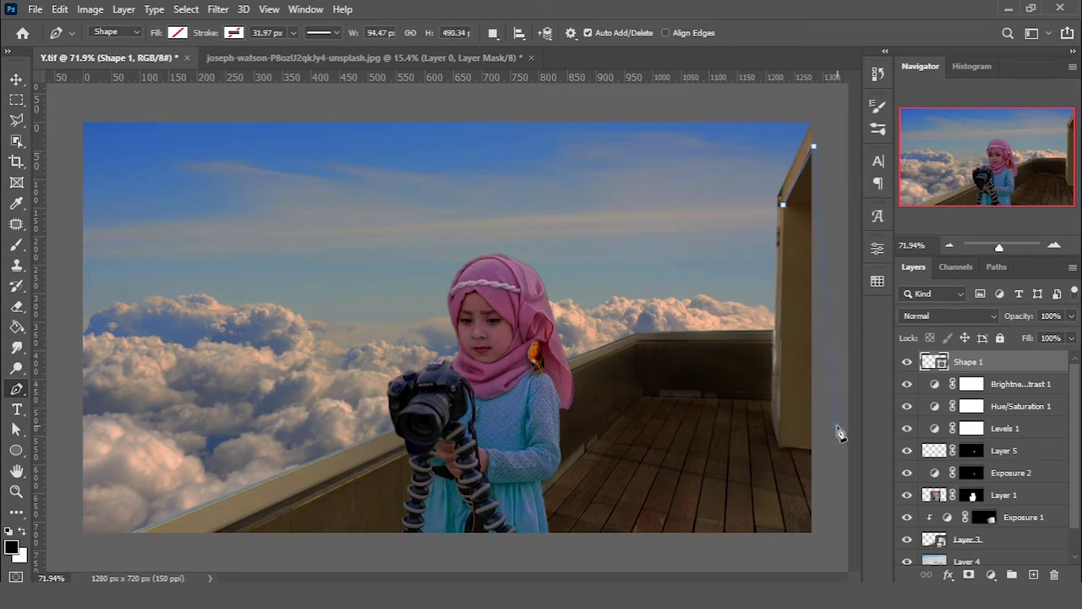
pyautogui.click(521, 509)
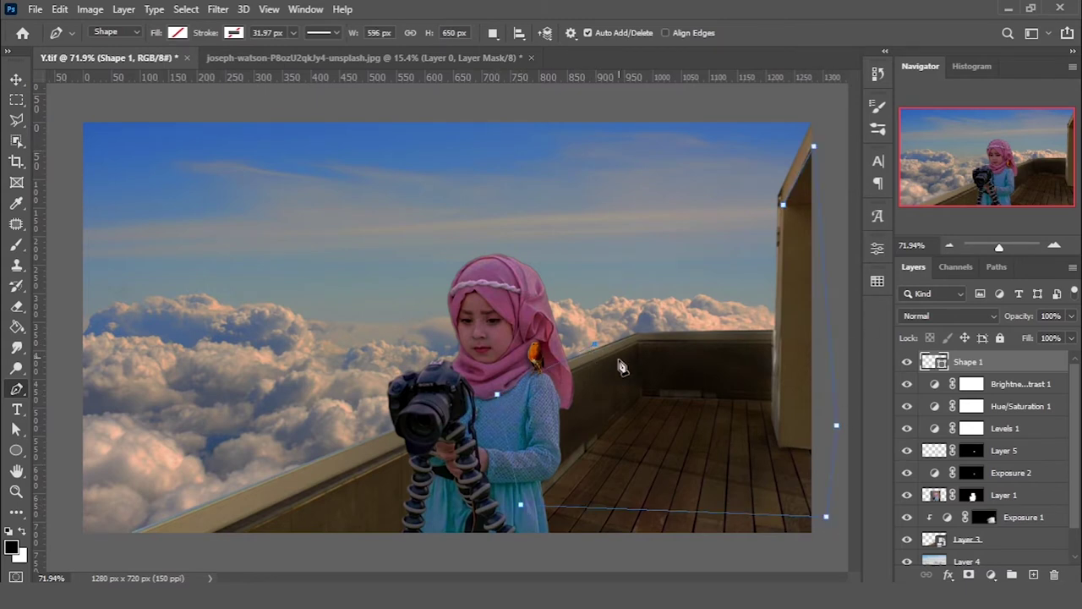
pyautogui.click(778, 441)
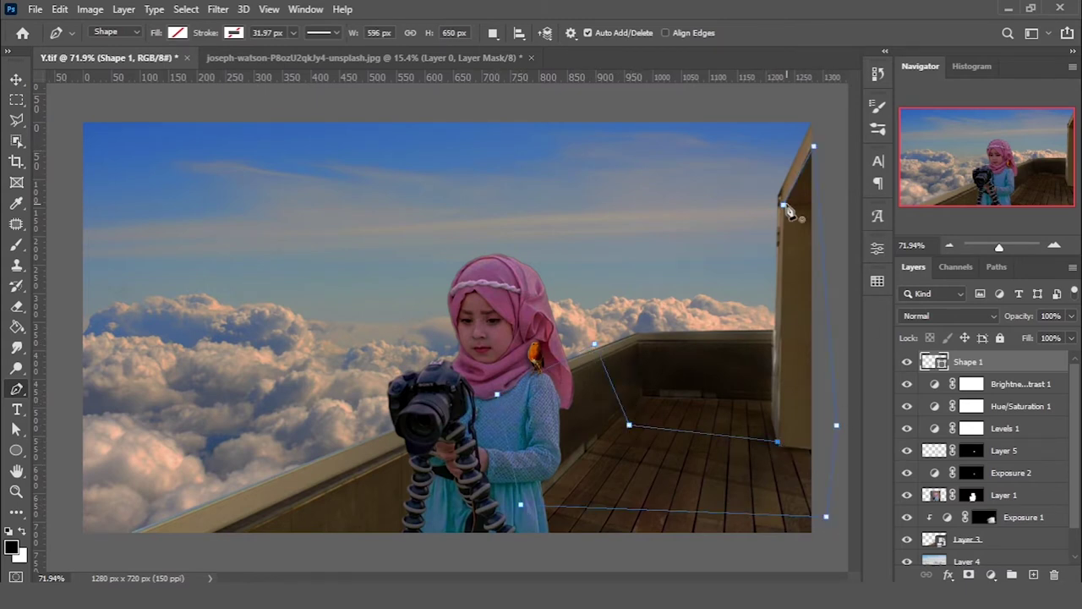
pyautogui.rightClick(829, 532)
pyautogui.press('Escape')
pyautogui.click(177, 32)
pyautogui.click(87, 116)
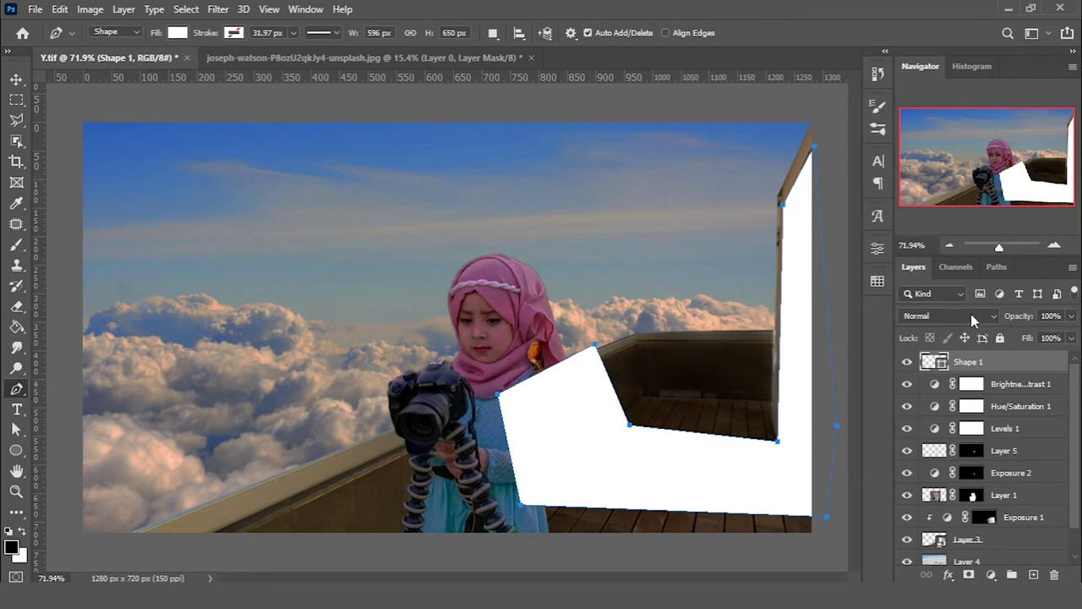
# - Set Shape 1 to Overlay and load its outline on the Brightness/Contrast 1 mask
pyautogui.click(971, 314)
pyautogui.click(947, 380)
pyautogui.press('v')
pyautogui.click(447, 321)
pyautogui.click(667, 331)
pyautogui.hotkey('ctrl', '-')
pyautogui.hotkey('ctrl', '+')
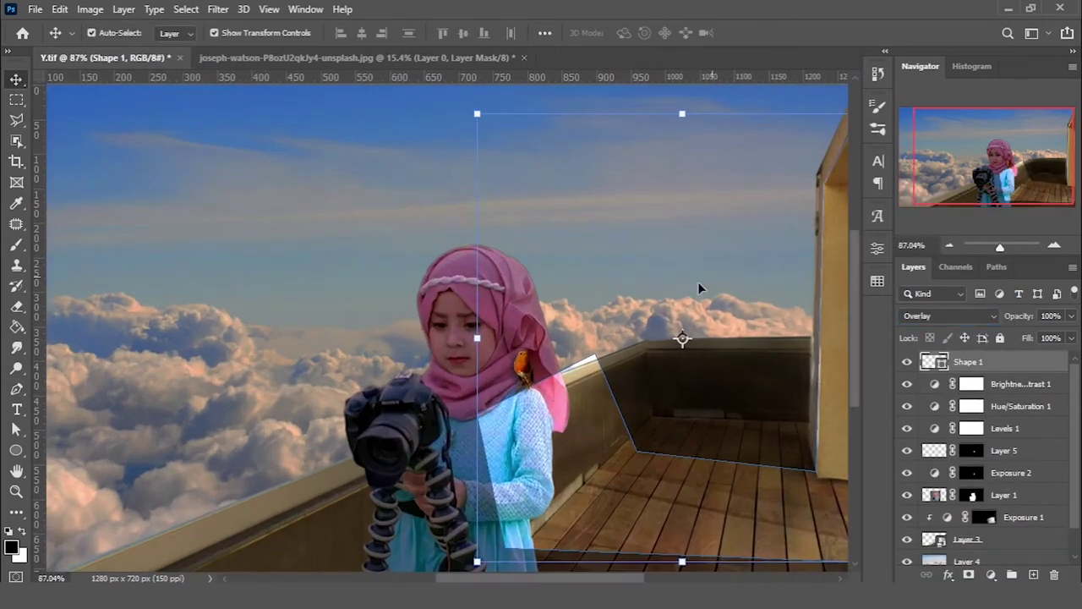
pyautogui.keyDown('ctrl'); pyautogui.click(934, 361); pyautogui.keyUp('ctrl')
pyautogui.click(972, 383)
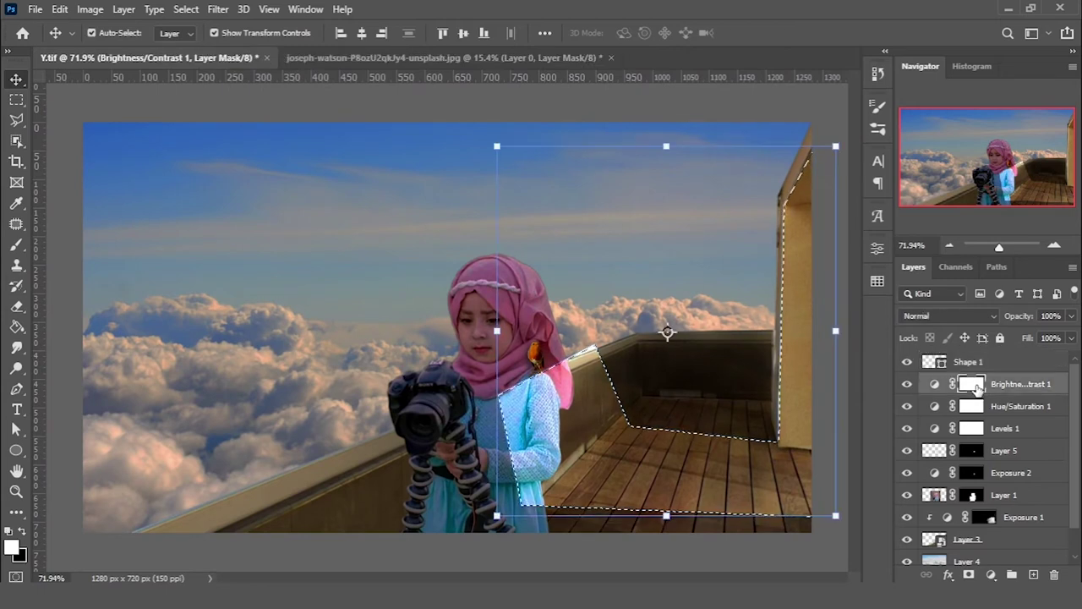
# - Add a layer mask to Shape 1 from the loaded selection
pyautogui.press('b')
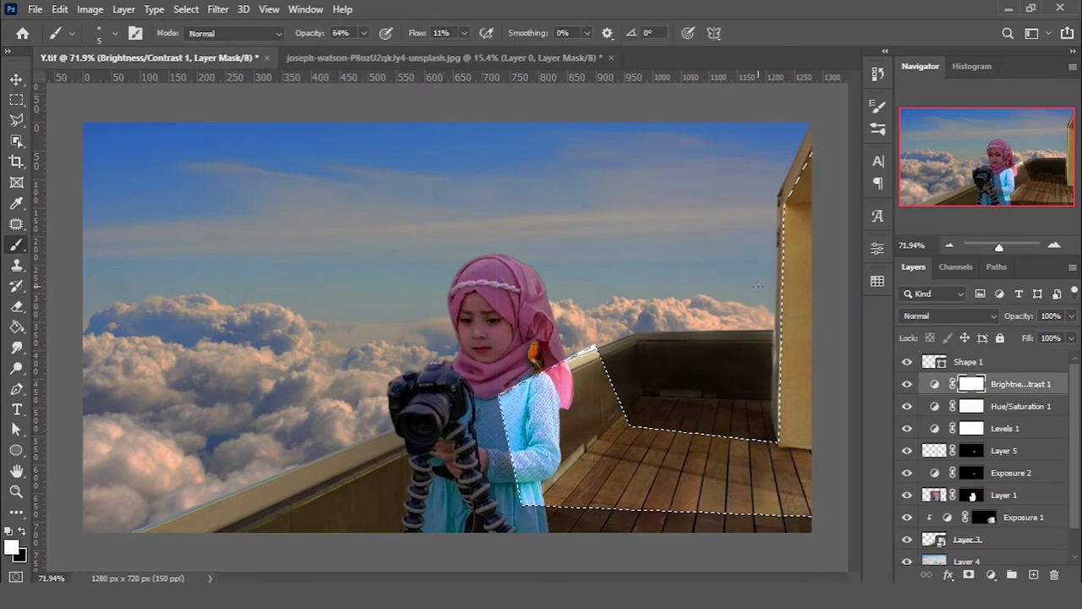
pyautogui.click(939, 362)
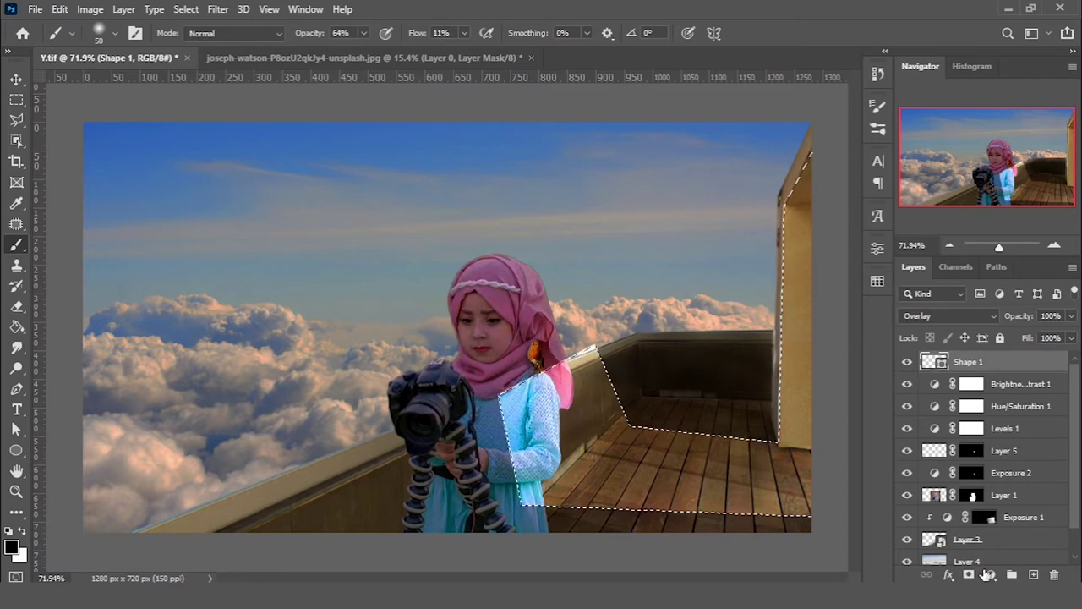
pyautogui.click(971, 575)
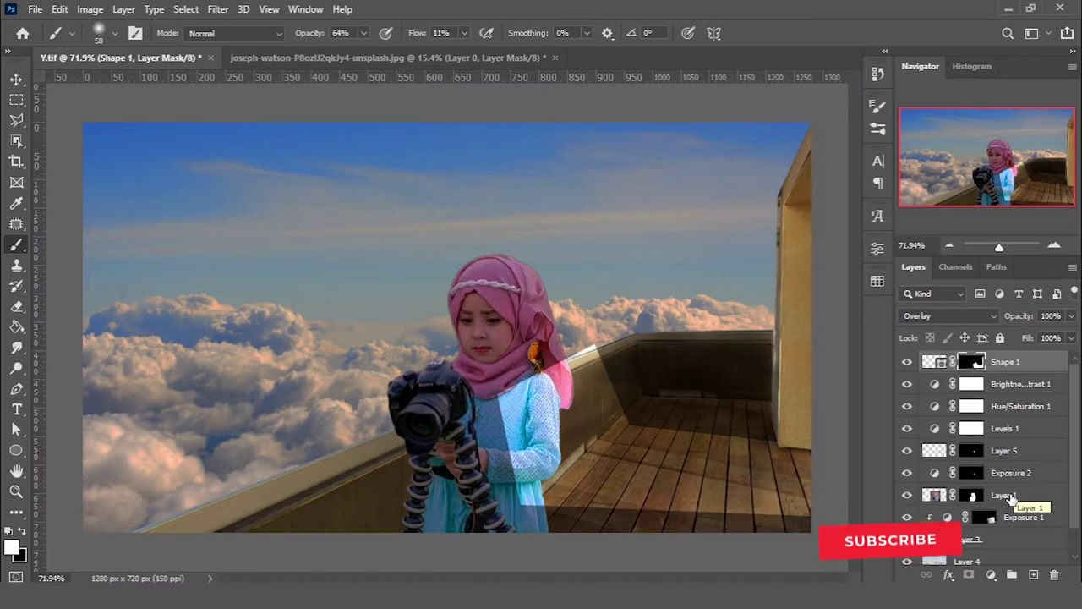
# - Load the girl's outline and paint the light stripe off her dress at 100% opacity and flow
pyautogui.keyDown('ctrl'); pyautogui.click(971, 498); pyautogui.keyUp('ctrl')
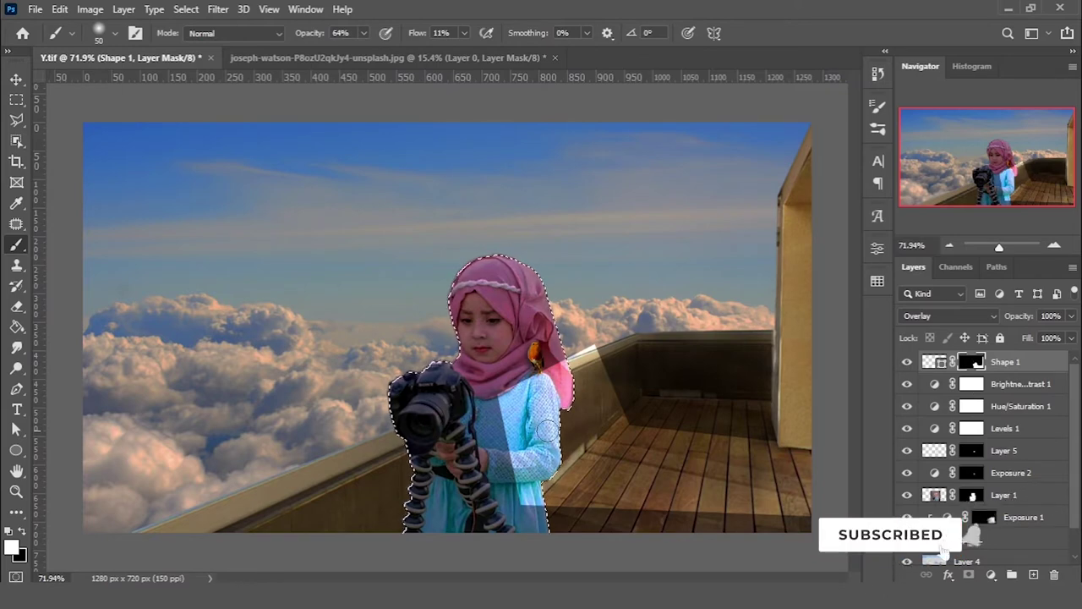
pyautogui.scroll(5, 521, 451)
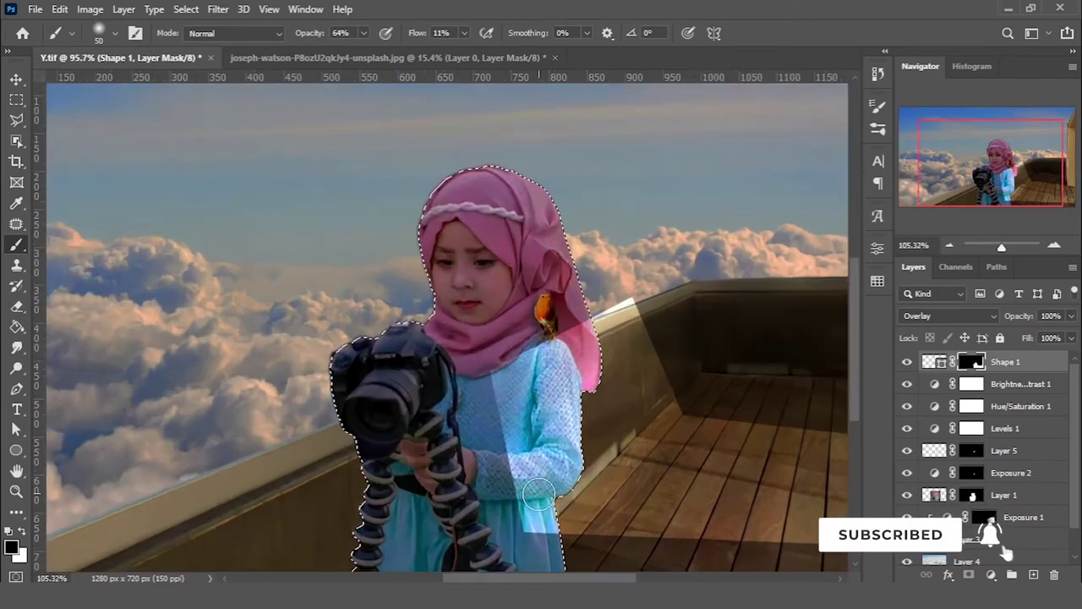
pyautogui.press('0')
pyautogui.hotkey('shift', '0')
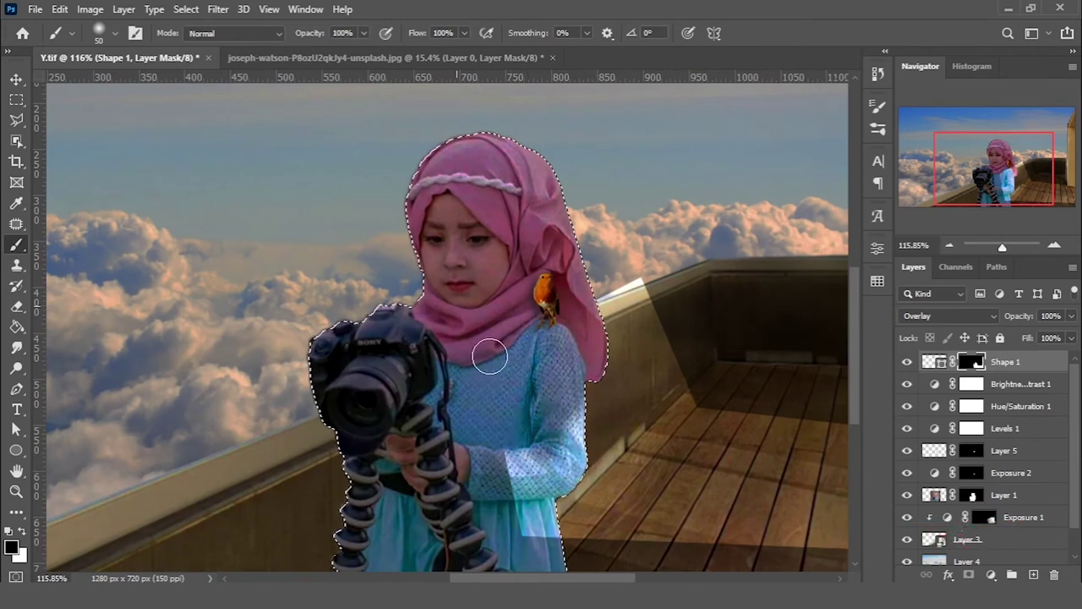
pyautogui.moveTo(591, 296); pyautogui.dragTo(533, 525)
pyautogui.scroll(-3, 528, 488)
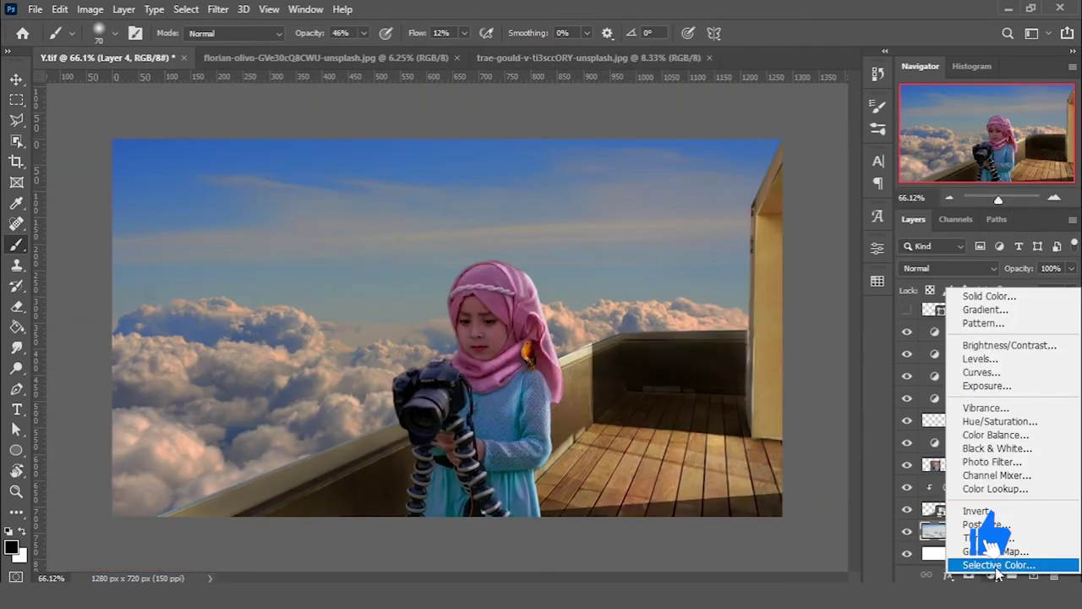
# - Add an Exposure 3 adjustment at -0.67 and compare it on and off
pyautogui.click(987, 385)
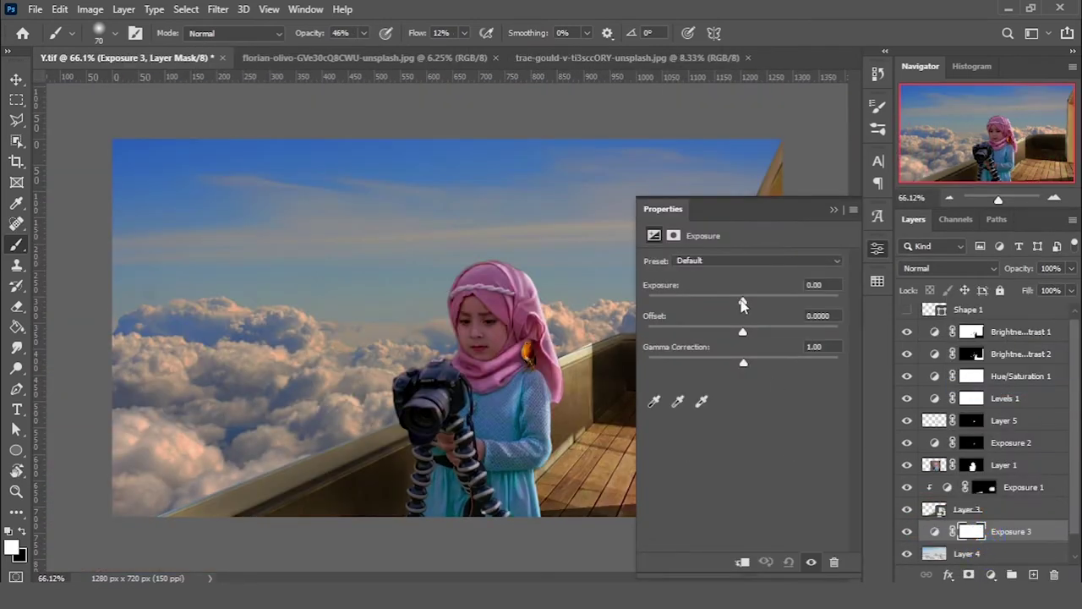
pyautogui.moveTo(742, 303); pyautogui.dragTo(735, 301)
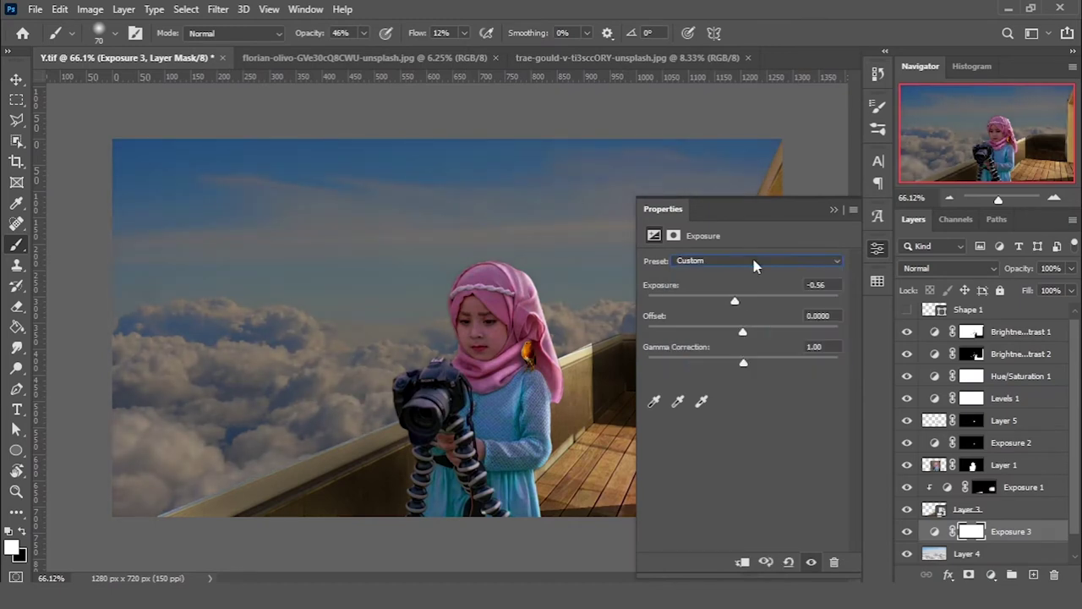
pyautogui.moveTo(732, 302); pyautogui.dragTo(737, 302)
pyautogui.click(834, 209)
pyautogui.click(907, 533)
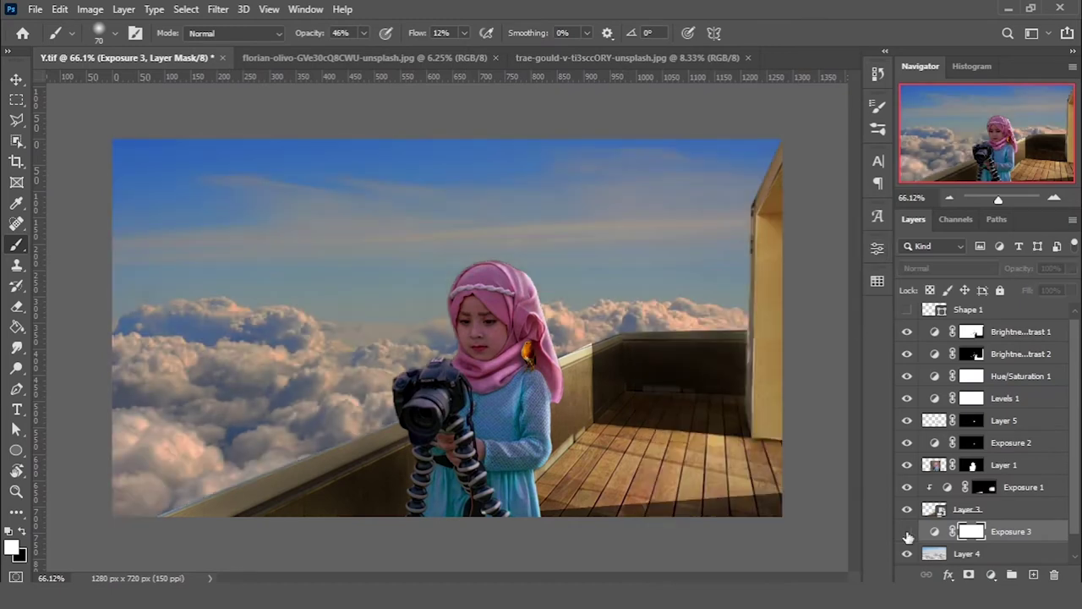
pyautogui.click(991, 575)
# - Add a Brightness/Contrast layer (-39/31) and set Exposure 3's gamma to 0.55
pyautogui.click(989, 349)
pyautogui.moveTo(742, 302); pyautogui.dragTo(723, 308)
pyautogui.click(908, 554)
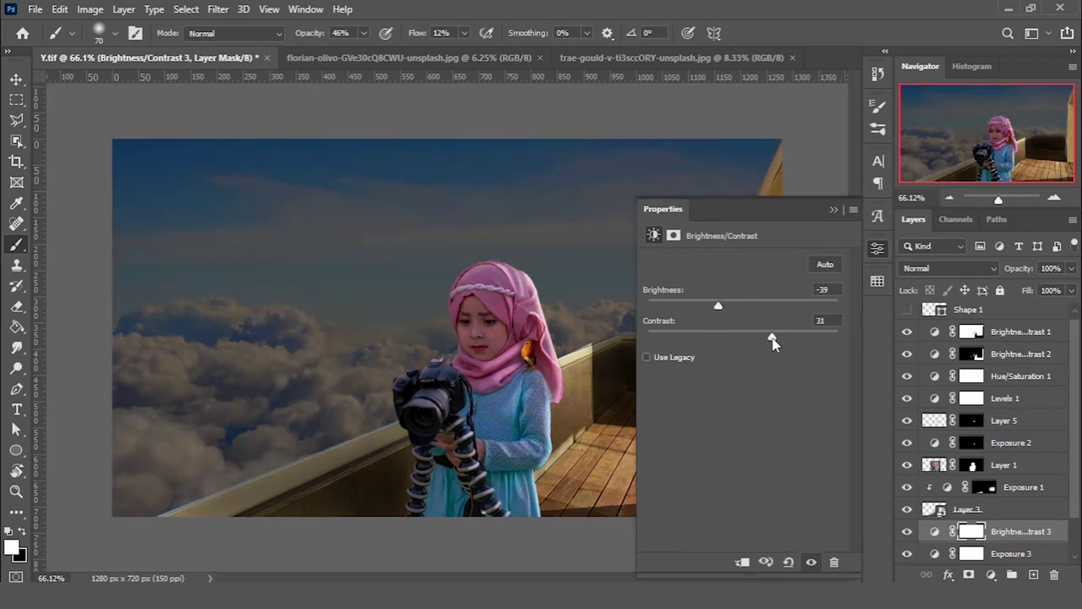
pyautogui.scroll(-2, 943, 507)
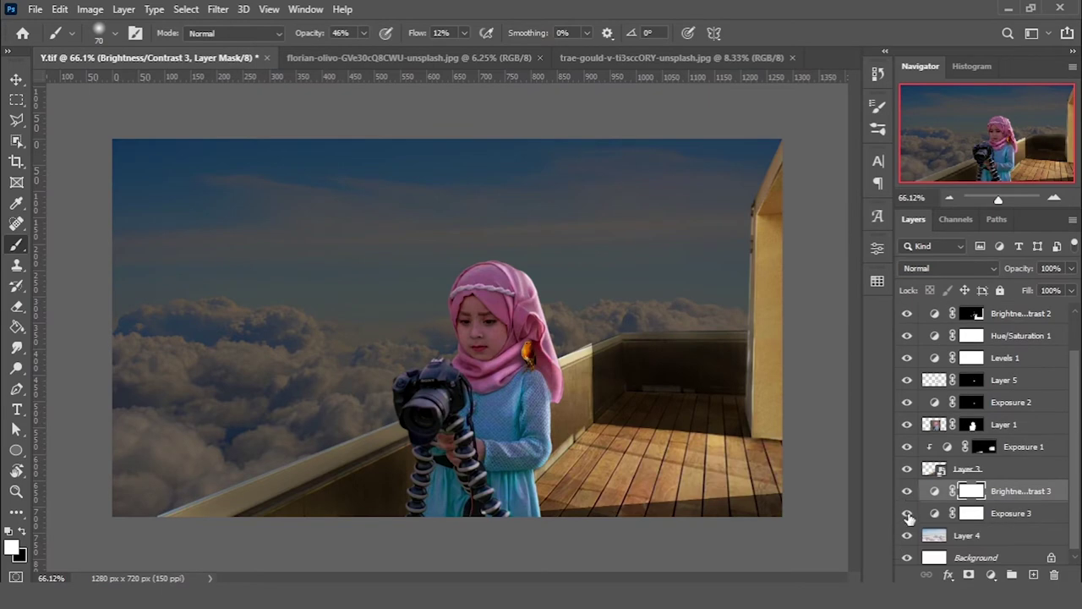
pyautogui.click(907, 513)
pyautogui.click(908, 514)
pyautogui.doubleClick(934, 513)
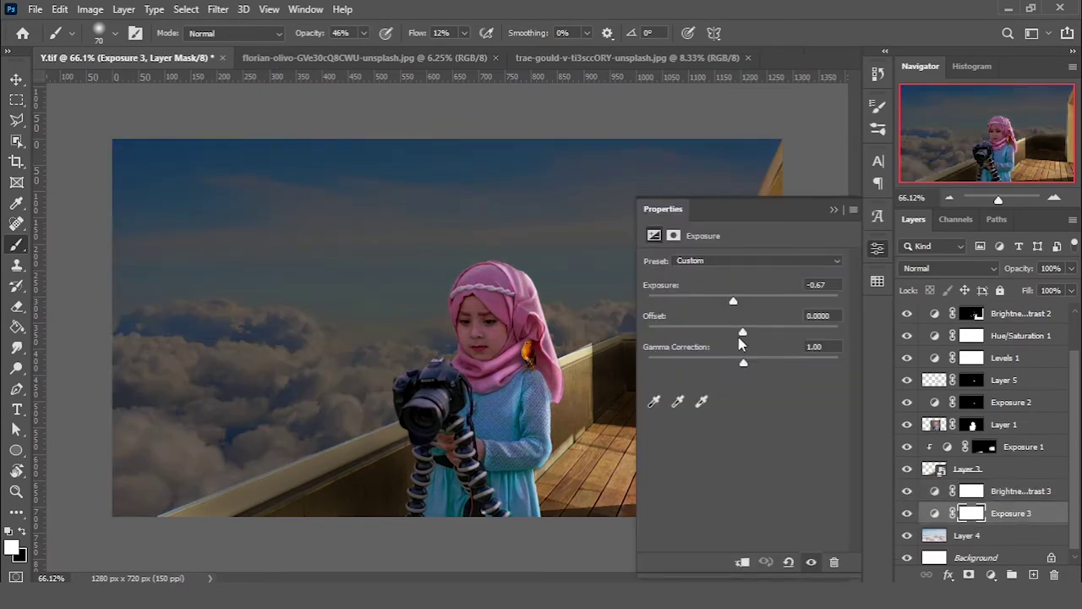
pyautogui.moveTo(726, 363); pyautogui.dragTo(785, 366)
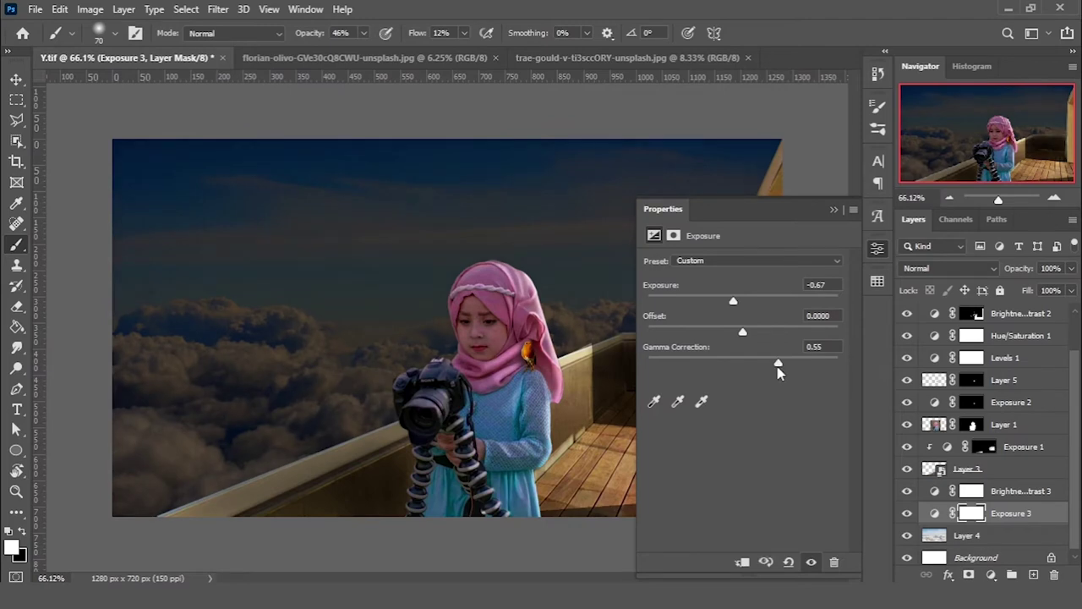
pyautogui.click(833, 211)
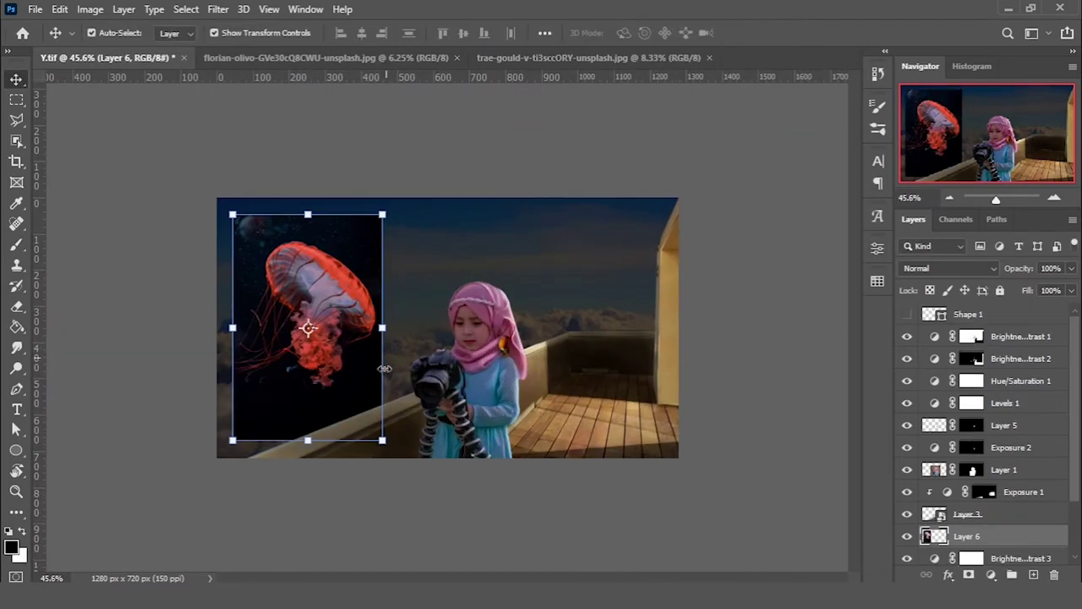
# - Scale down the jellyfish image at the upper left and commit it
pyautogui.moveTo(382, 440); pyautogui.dragTo(375, 427)
pyautogui.press('Return')
pyautogui.click(949, 268)
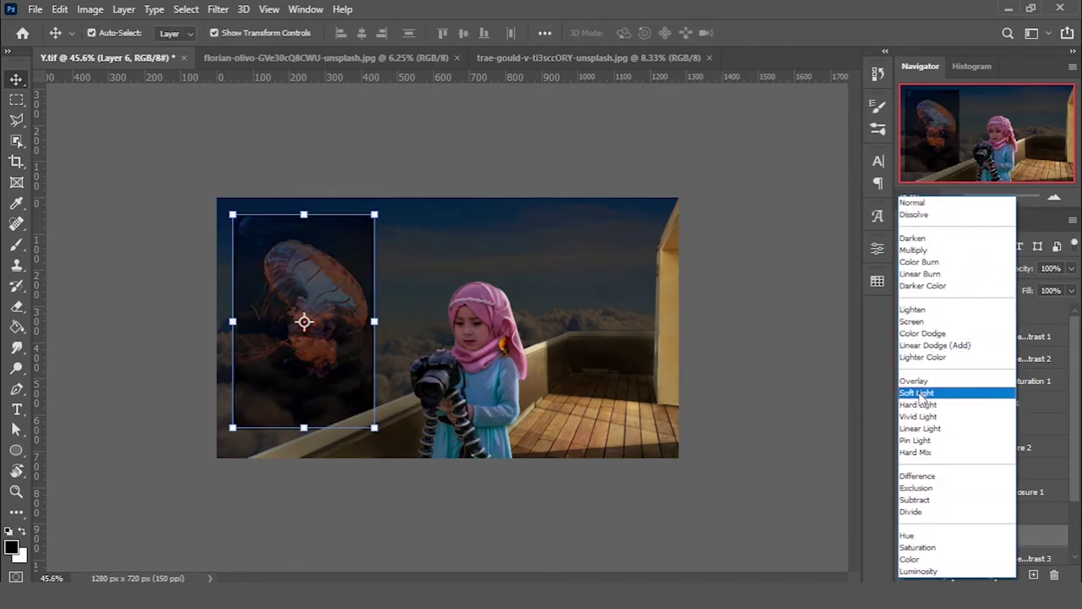
# - Blend the jellyfish layer in Screen mode and add a layer mask
pyautogui.click(912, 322)
pyautogui.click(991, 574)
pyautogui.scroll(2, 319, 234)
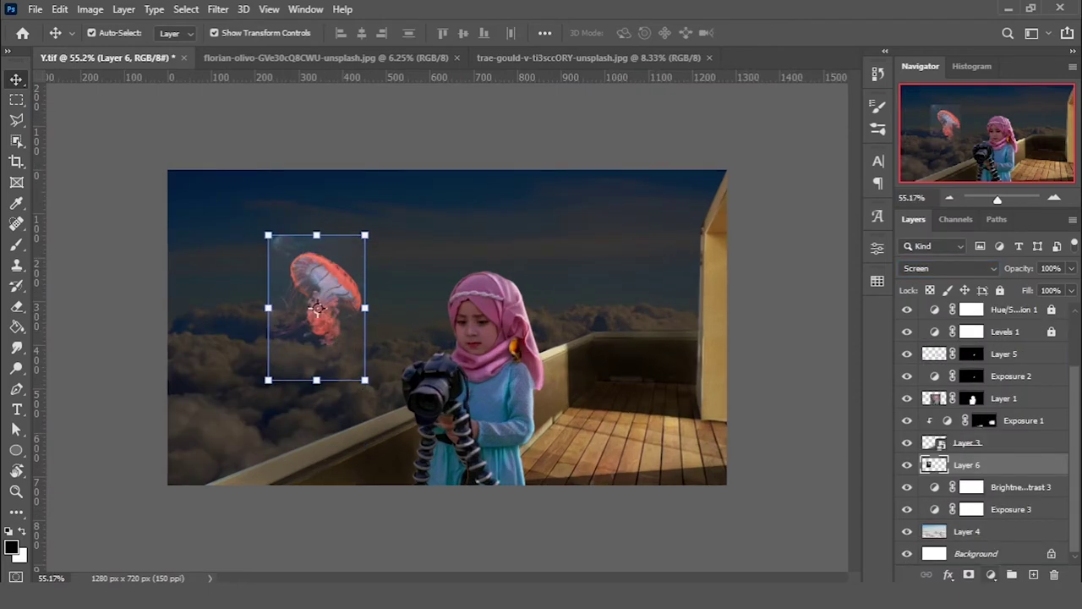
pyautogui.scroll(3, 319, 234)
# - Set up a larger black brush at 69% opacity with higher flow
pyautogui.press('b')
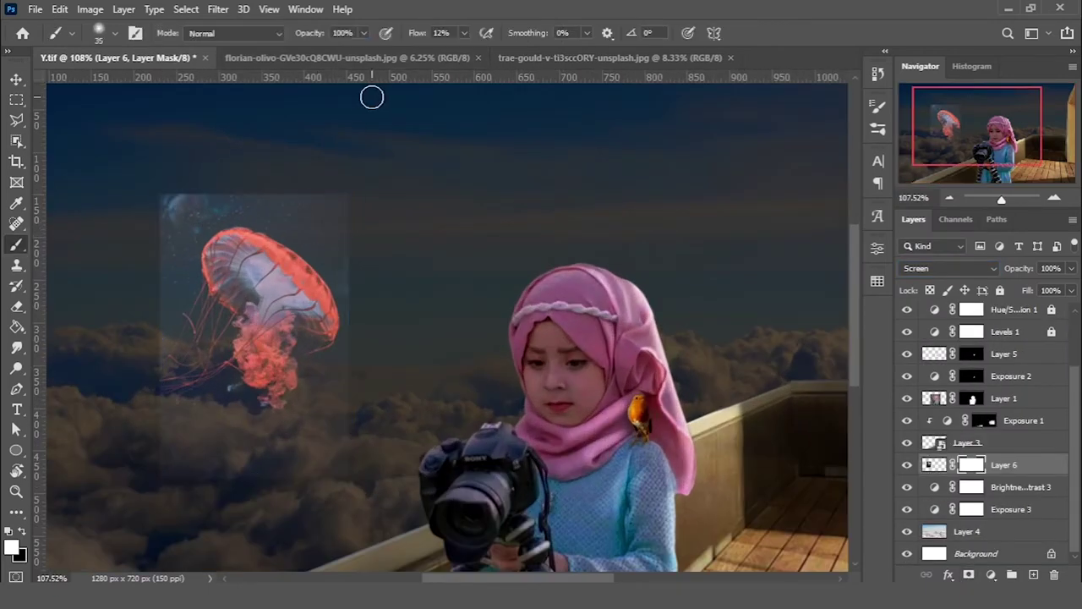
pyautogui.moveTo(283, 32); pyautogui.dragTo(274, 32)
pyautogui.press('x')
pyautogui.moveTo(306, 33); pyautogui.dragTo(313, 33)
pyautogui.scroll(3, 338, 235)
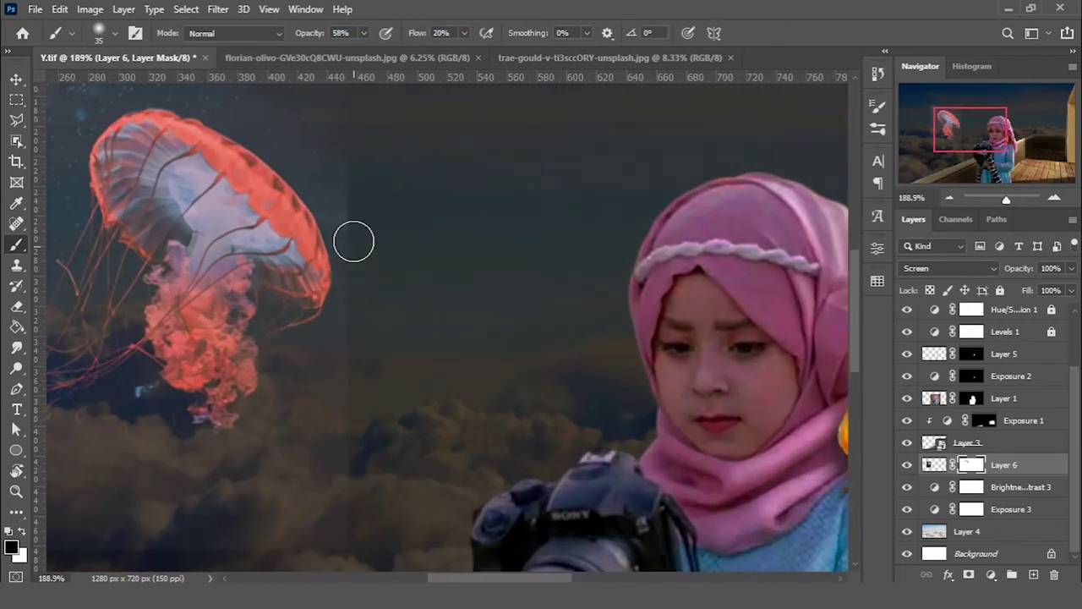
pyautogui.moveTo(305, 33); pyautogui.dragTo(313, 33)
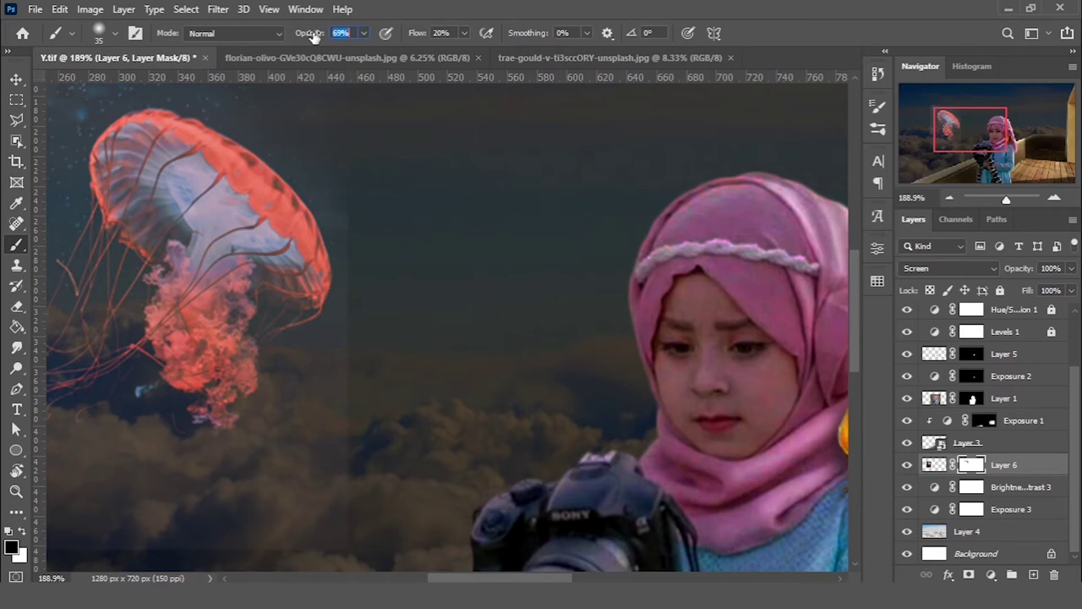
pyautogui.moveTo(414, 33); pyautogui.dragTo(428, 39)
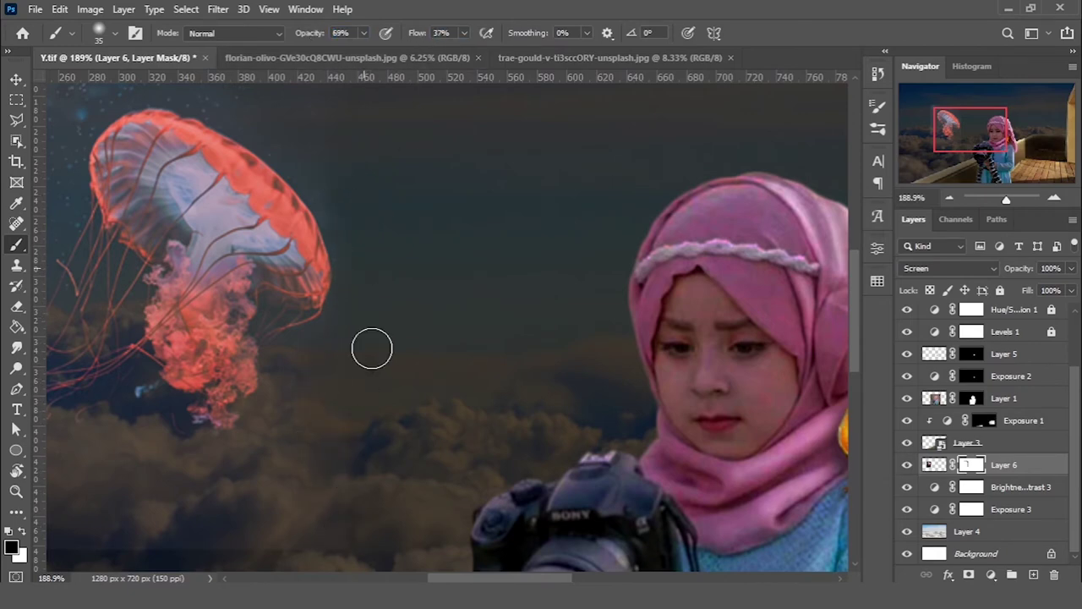
pyautogui.scroll(-3, 372, 237)
pyautogui.press(']')
pyautogui.press(']')
pyautogui.press(']')
pyautogui.press(']')
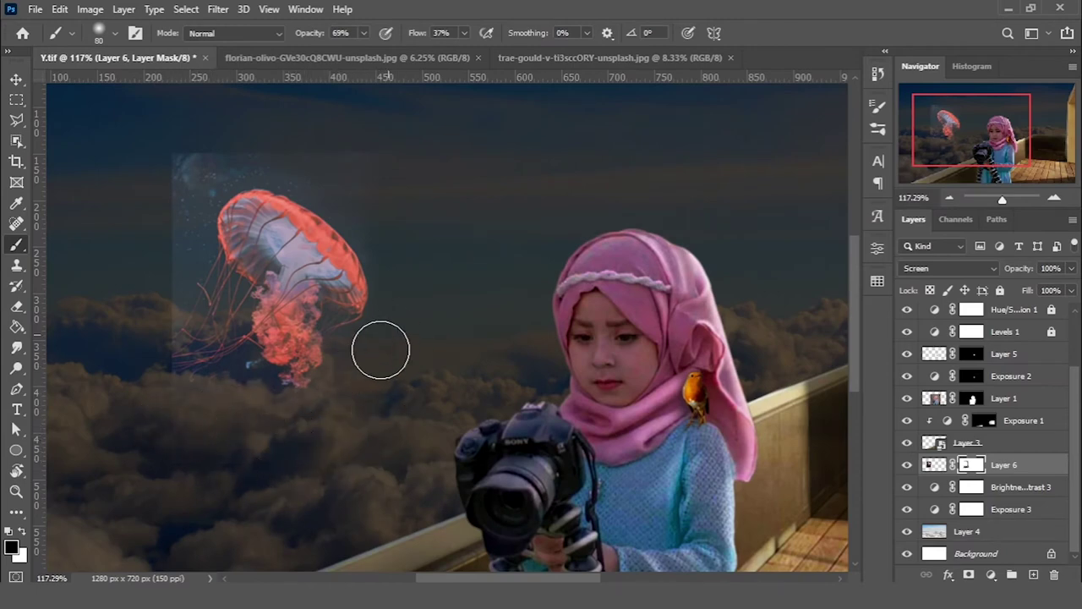
# - Enlarge the jellyfish copy to about 210% at the left edge and nudge it down
pyautogui.scroll(3, 387, 162)
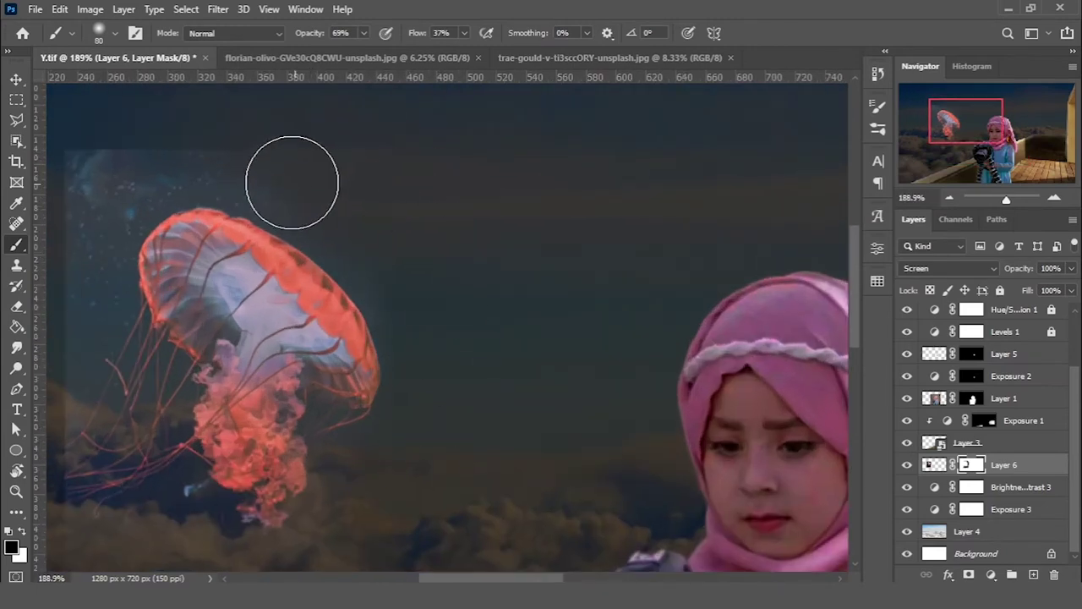
pyautogui.scroll(-2, 370, 225)
pyautogui.scroll(4, 266, 212)
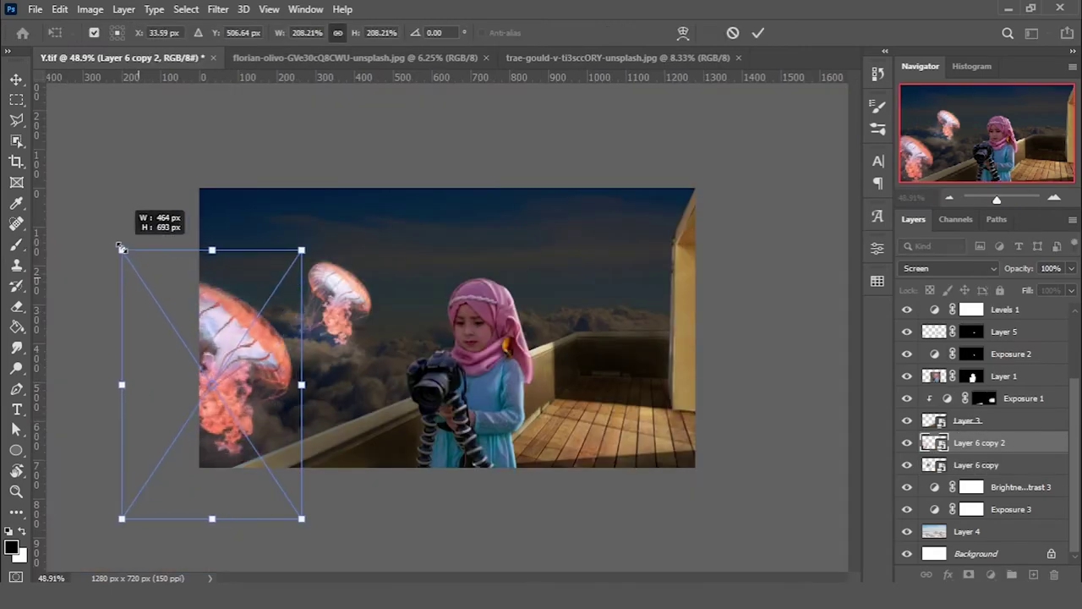
pyautogui.moveTo(121, 247); pyautogui.dragTo(120, 246)
pyautogui.moveTo(264, 373); pyautogui.dragTo(262, 387)
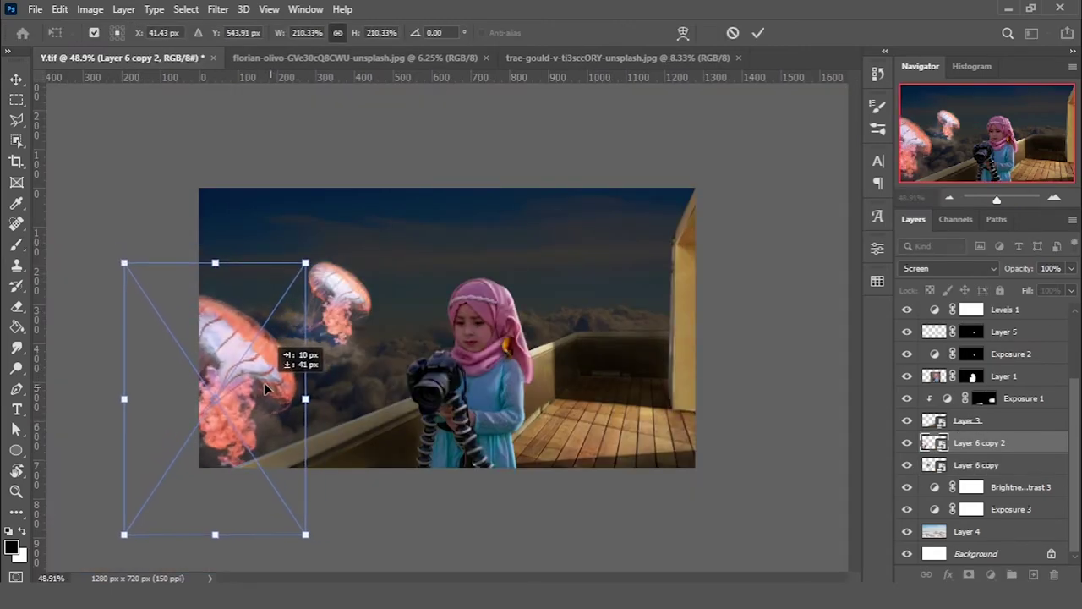
# - Commit the enlarged jellyfish and paint the Brightness/Contrast mask over it to brighten it
pyautogui.press('Return')
pyautogui.scroll(3, 271, 380)
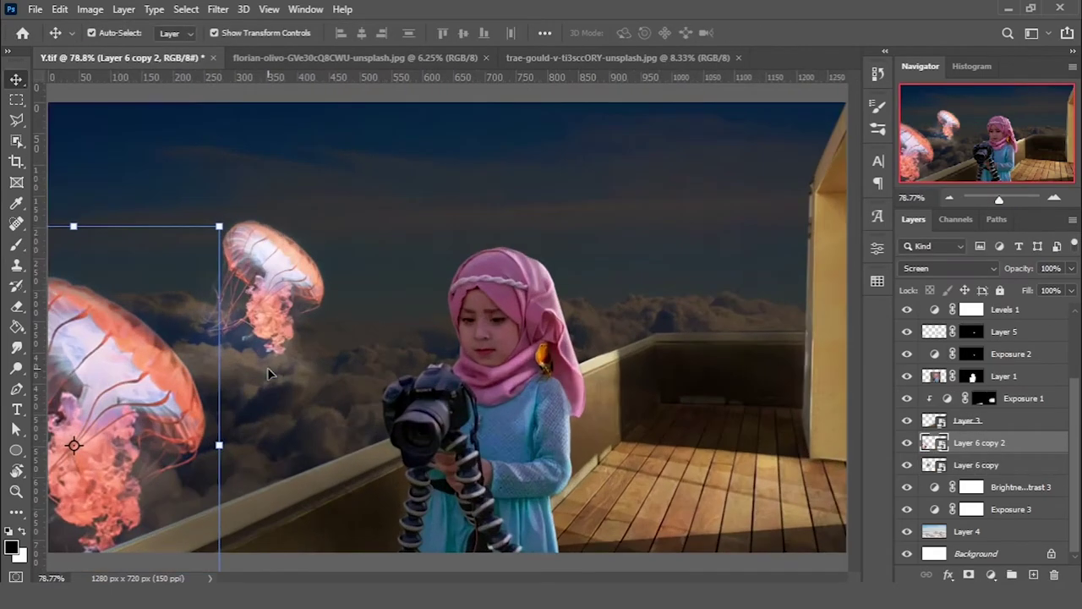
pyautogui.scroll(-2, 687, 396)
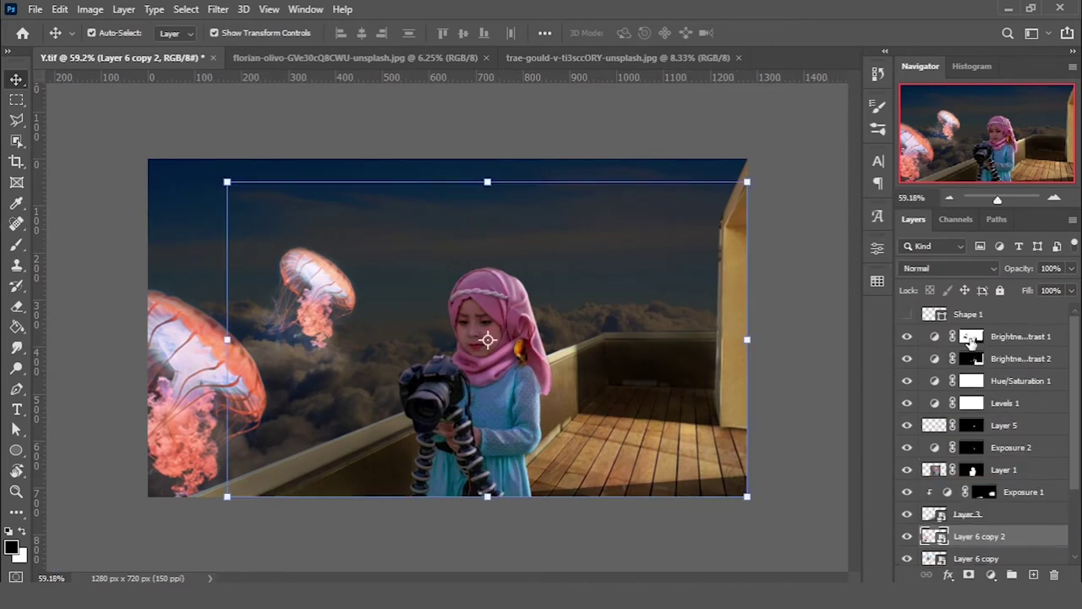
pyautogui.scroll(-2, 410, 331)
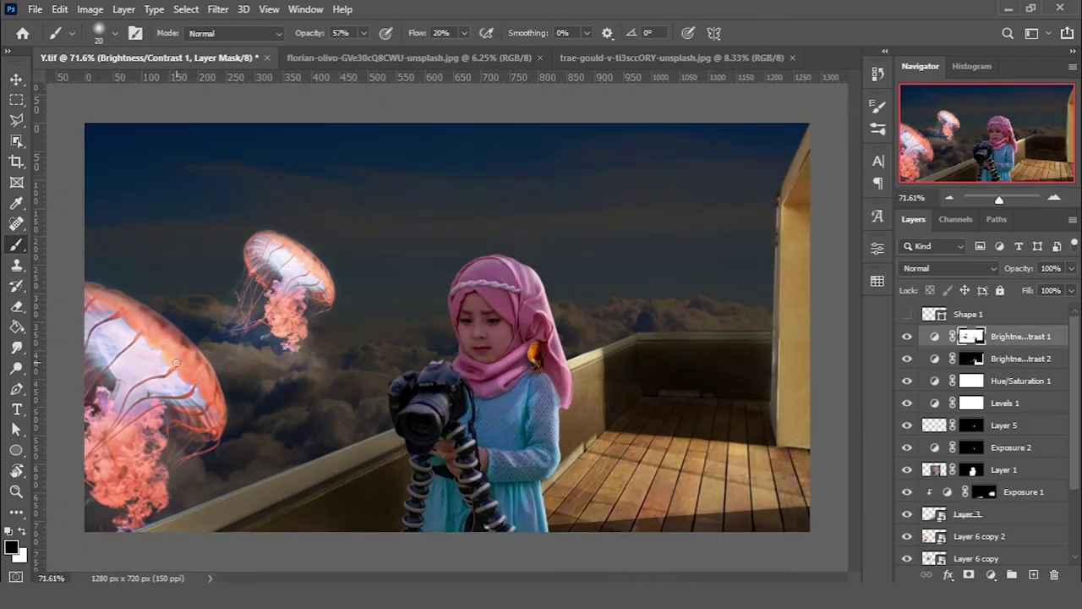
pyautogui.moveTo(125, 332)
pyautogui.mouseDown()
pyautogui.moveTo(186, 356)
pyautogui.moveTo(108, 321)
pyautogui.moveTo(186, 406)
pyautogui.moveTo(117, 425)
pyautogui.moveTo(153, 374)
pyautogui.mouseUp()
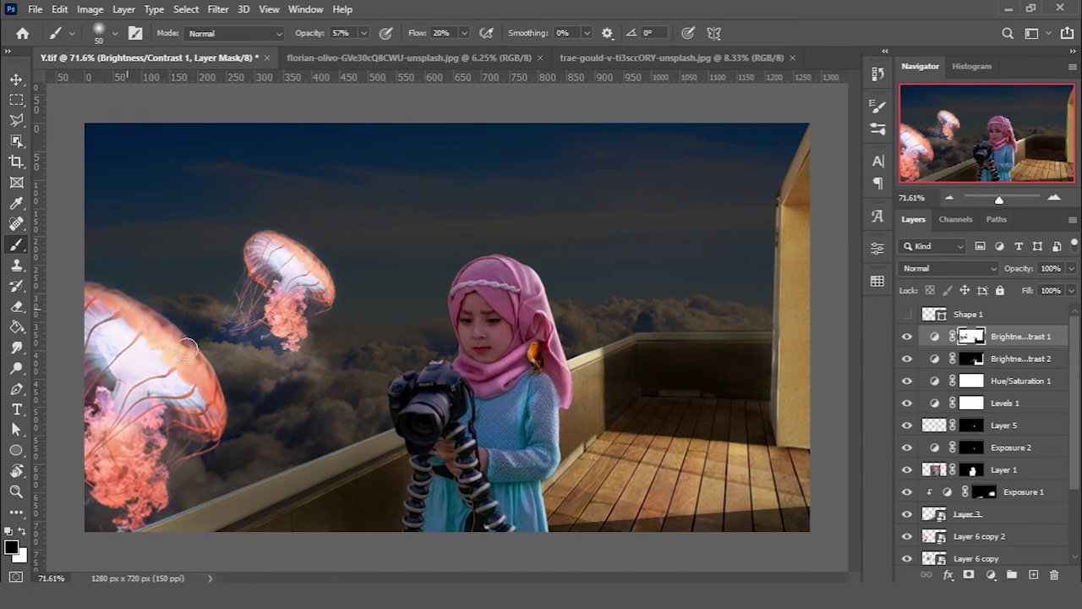
pyautogui.scroll(-1, 242, 426)
pyautogui.scroll(3, 243, 426)
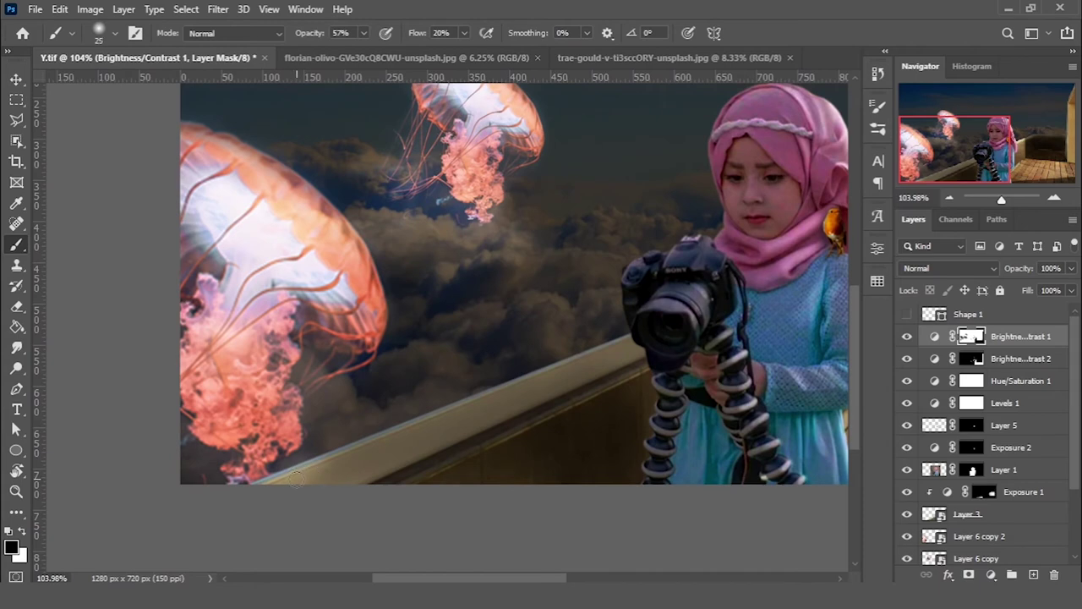
# - Zoom in on the jellyfish and railing edge, then fit the whole image on screen
pyautogui.moveTo(311, 468); pyautogui.dragTo(421, 481)
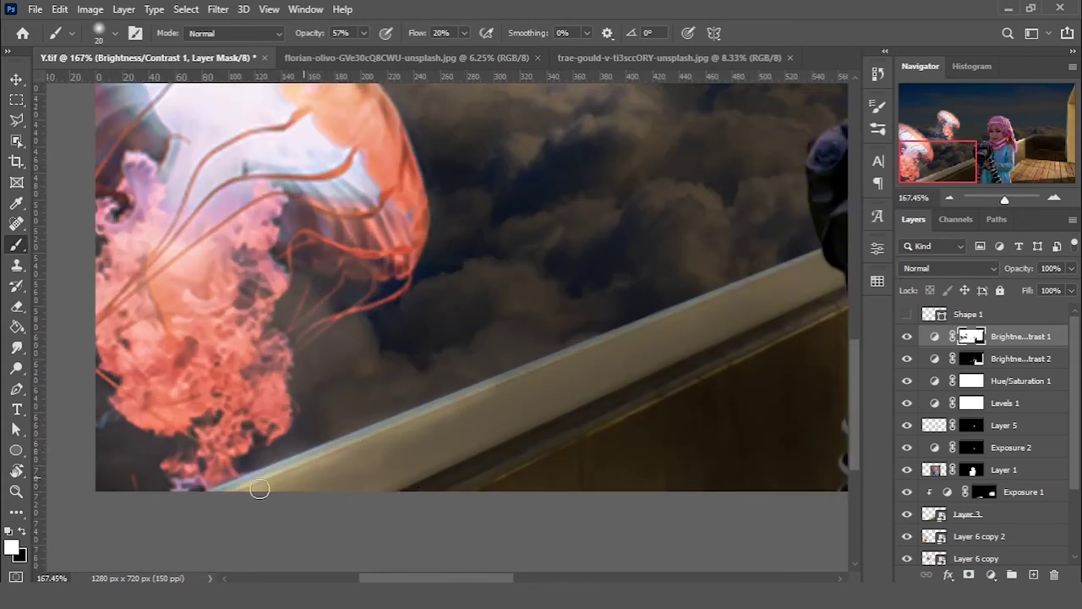
pyautogui.moveTo(250, 480); pyautogui.dragTo(298, 465)
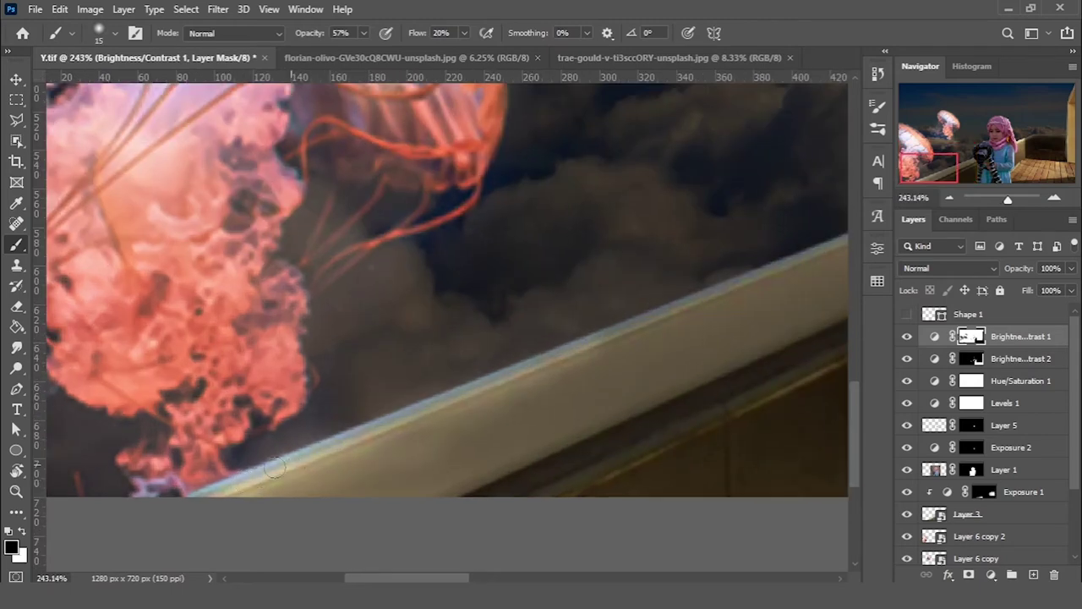
pyautogui.hotkey('ctrl', '0')
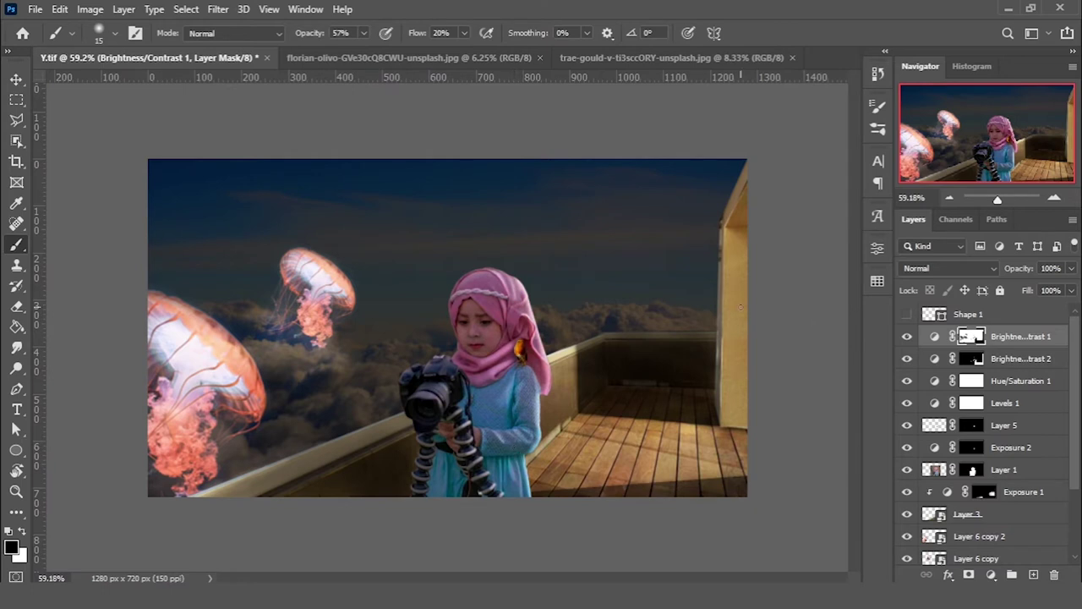
# - Duplicate Layer 6 copy 2, scale it to about 50% and place it beside the girl's camera
pyautogui.press('v')
pyautogui.scroll(-3, 997, 439)
pyautogui.click(998, 423)
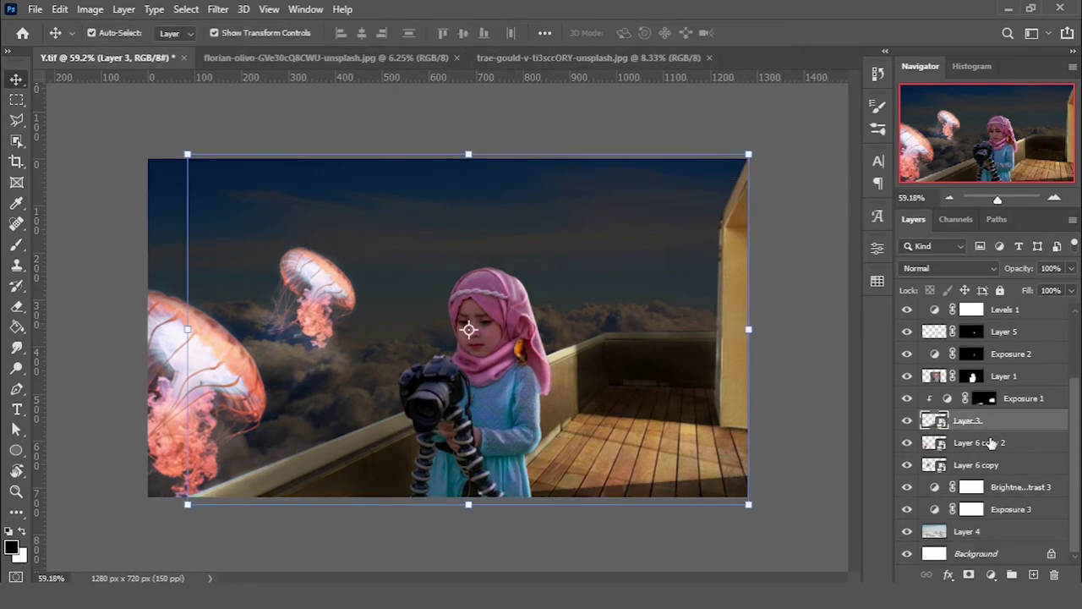
pyautogui.click(992, 444)
pyautogui.hotkey('ctrl', 'j')
pyautogui.hotkey('ctrl', 't')
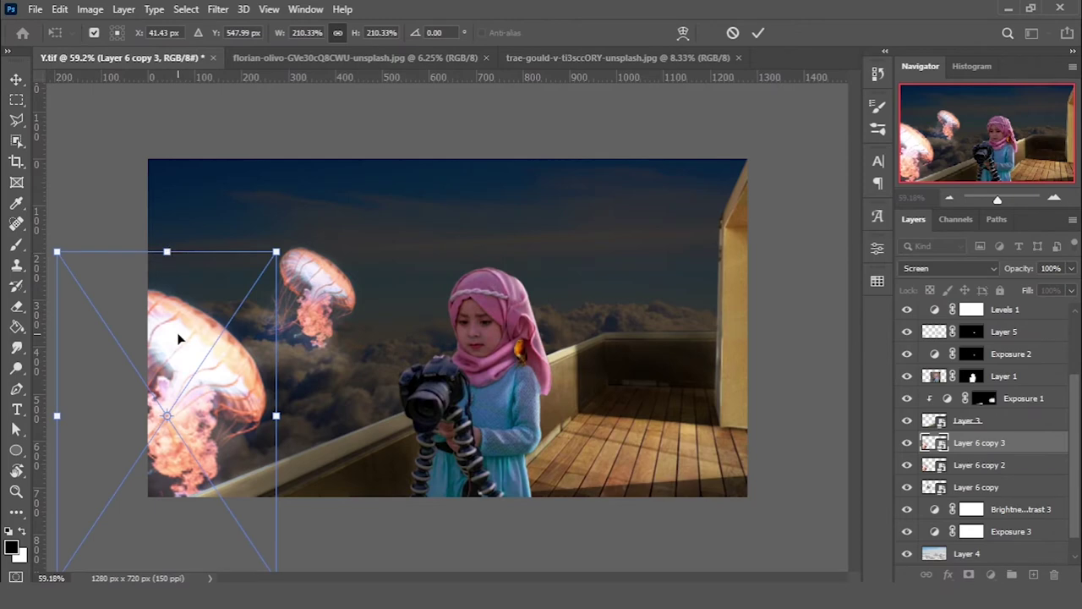
pyautogui.moveTo(174, 311); pyautogui.dragTo(436, 231)
pyautogui.moveTo(536, 411)
pyautogui.mouseDown()
pyautogui.moveTo(383, 279)
pyautogui.moveTo(461, 303)
pyautogui.moveTo(453, 295)
pyautogui.moveTo(528, 275)
pyautogui.moveTo(423, 266)
pyautogui.moveTo(393, 435)
pyautogui.moveTo(381, 431)
pyautogui.moveTo(385, 412)
pyautogui.mouseUp()
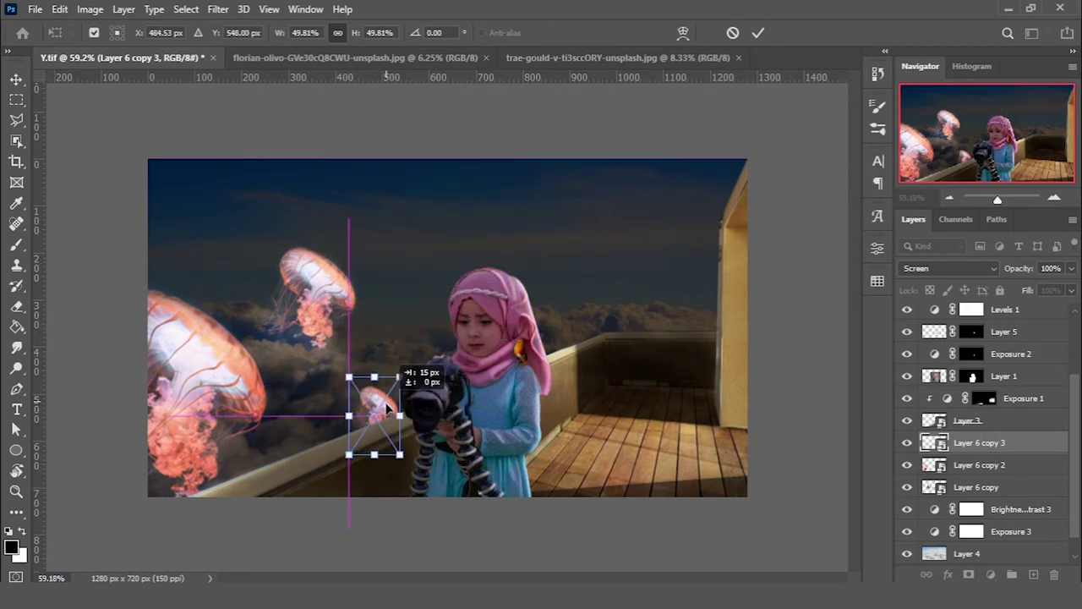
pyautogui.press('Return')
pyautogui.hotkey('ctrl', '-')
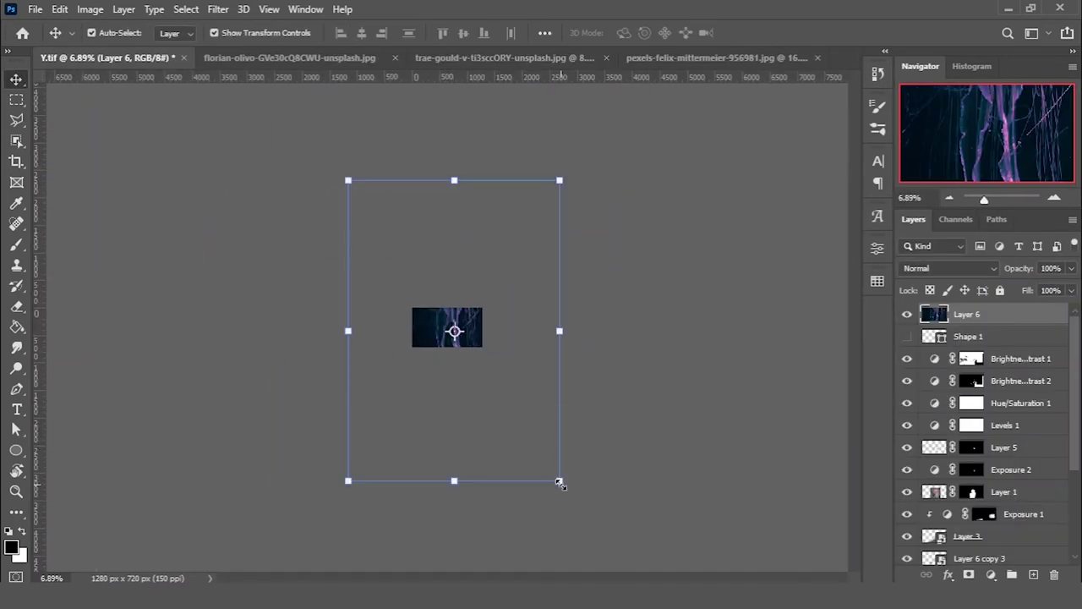
# - Commit the new jellyfish photo, set it to Screen, and move it over the balcony
pyautogui.hotkey('ctrl', '0')
pyautogui.press('Return')
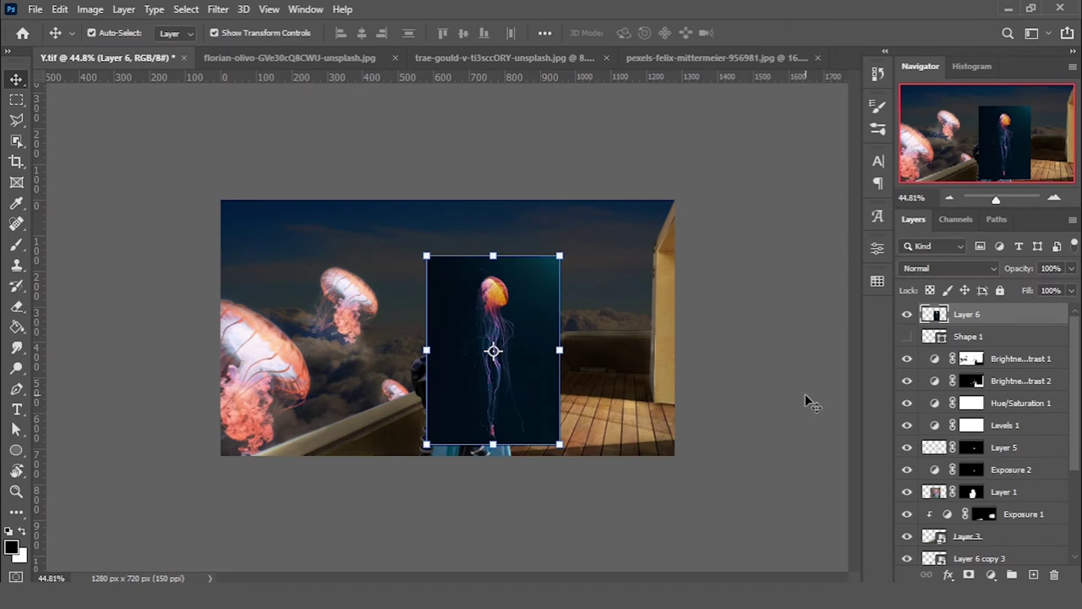
pyautogui.click(949, 269)
pyautogui.click(922, 321)
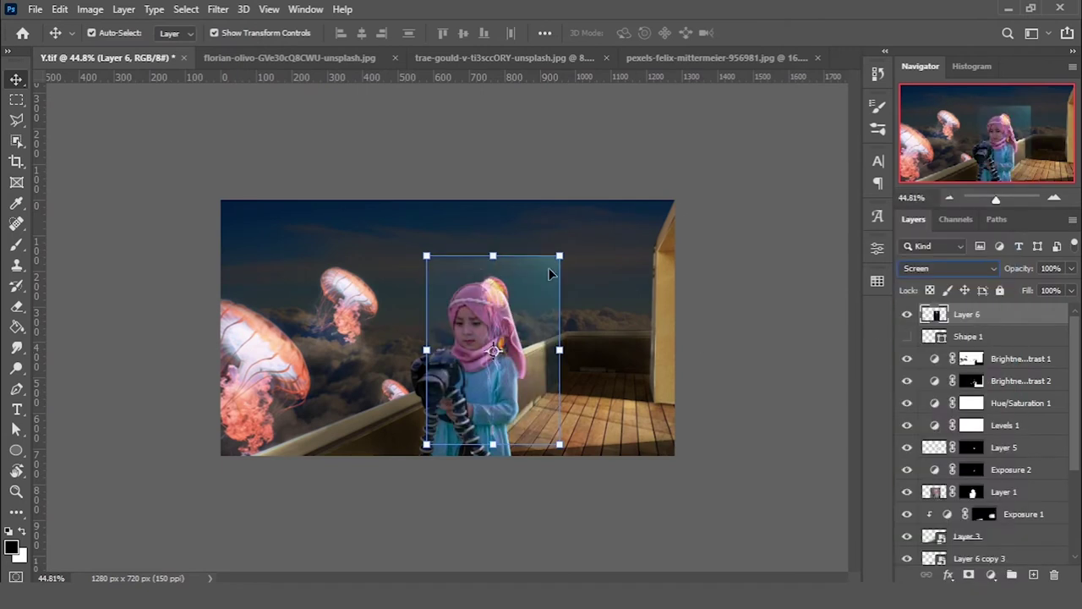
pyautogui.moveTo(536, 323); pyautogui.dragTo(625, 301)
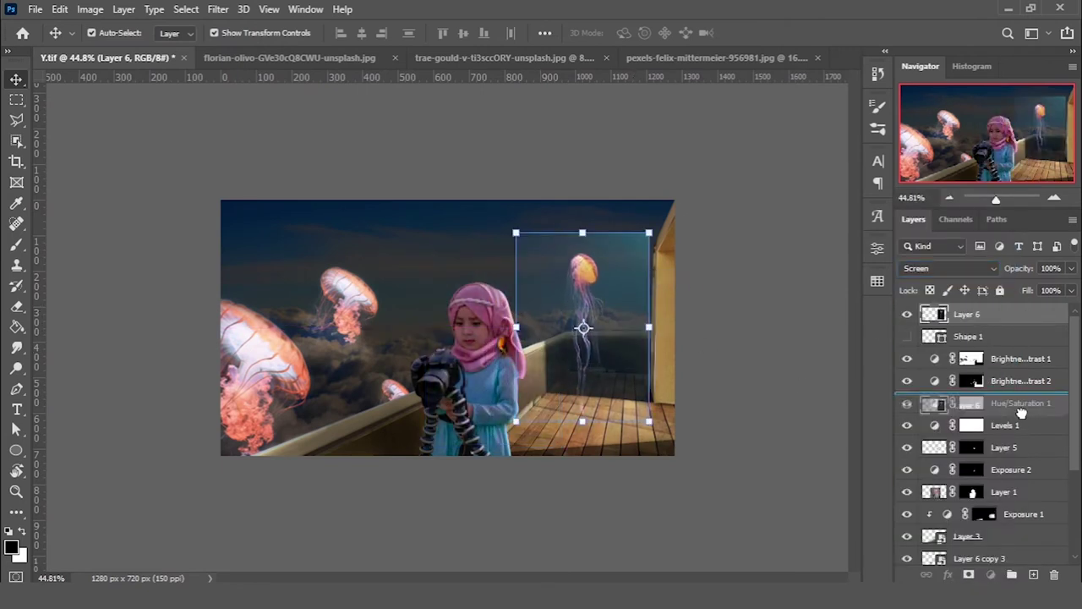
pyautogui.scroll(-3, 981, 422)
pyautogui.scroll(-2, 1015, 490)
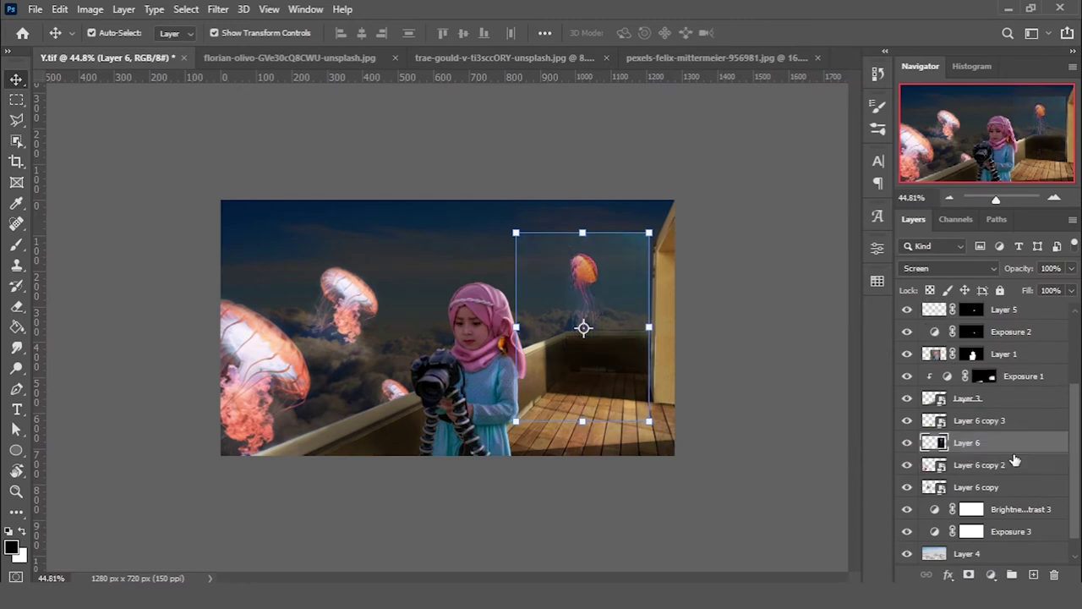
pyautogui.scroll(3, 677, 270)
pyautogui.scroll(2, 773, 324)
pyautogui.hscroll(3, 756, 273)
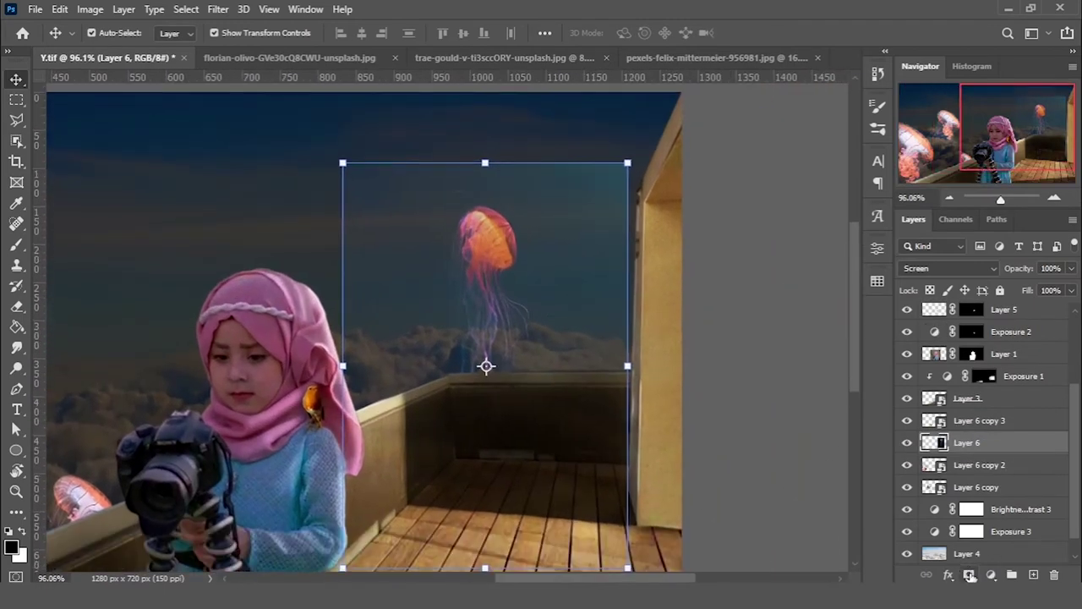
# - Add a layer mask to the jellyfish photo and switch it to Linear Dodge (Add)
pyautogui.click(969, 574)
pyautogui.press('b')
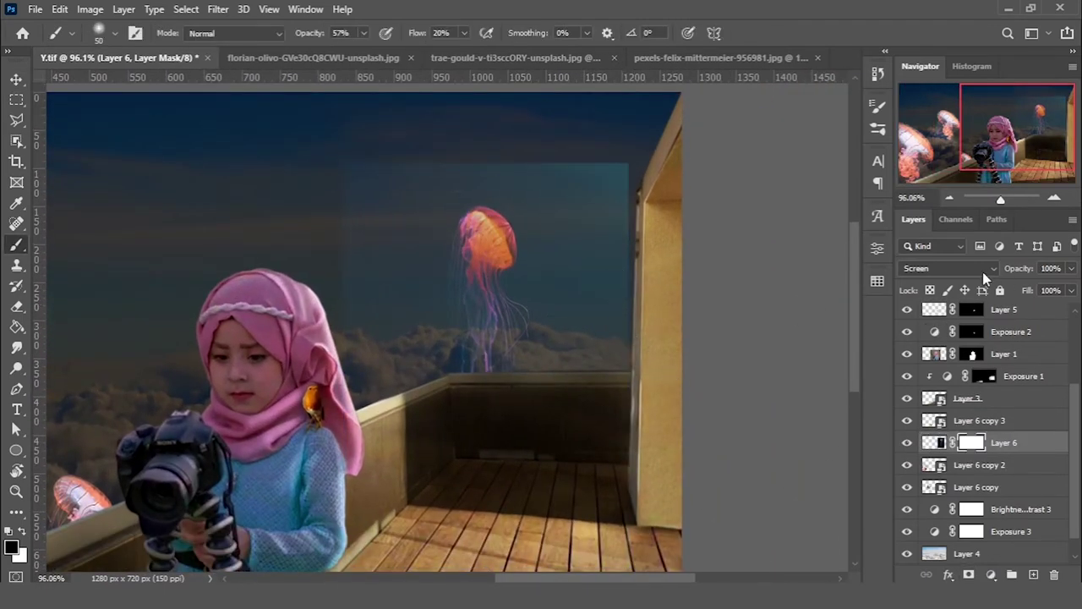
pyautogui.click(973, 269)
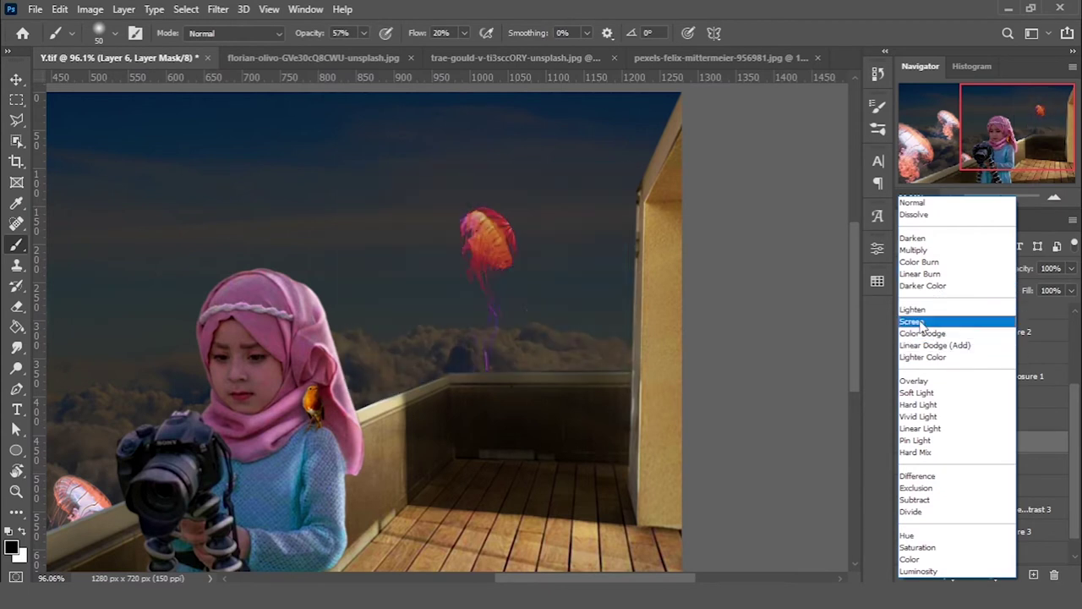
pyautogui.click(935, 345)
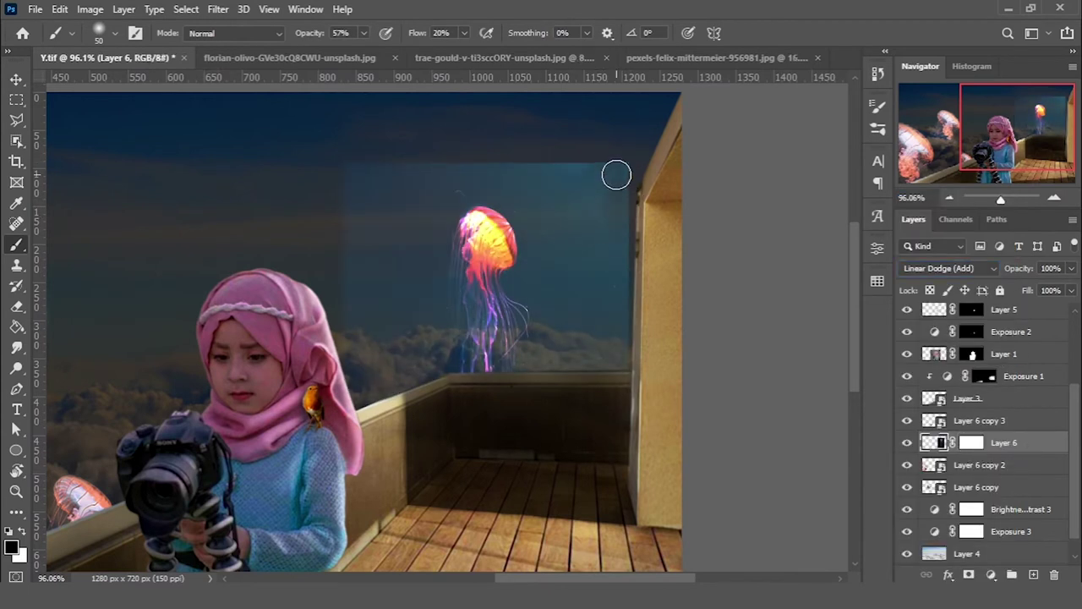
# - With an 81% opacity, size-90 brush, mask out the photo's upper-right edge and lower tentacles
pyautogui.moveTo(315, 35); pyautogui.dragTo(325, 36)
pyautogui.press(']')
pyautogui.press(']')
pyautogui.moveTo(601, 221); pyautogui.dragTo(526, 175)
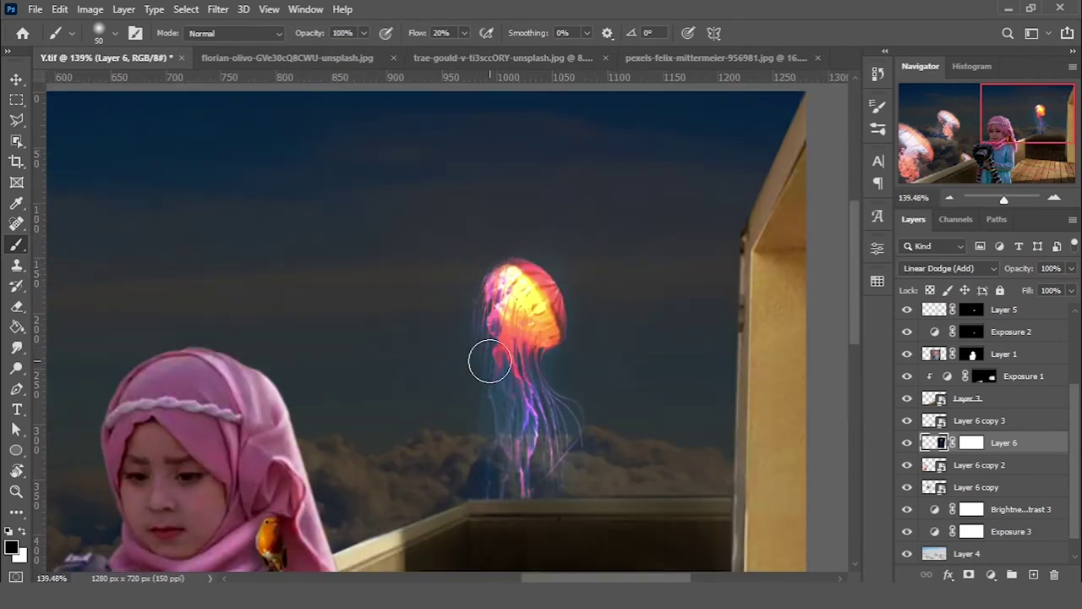
pyautogui.moveTo(489, 361); pyautogui.dragTo(556, 546)
pyautogui.hotkey('ctrl', '0')
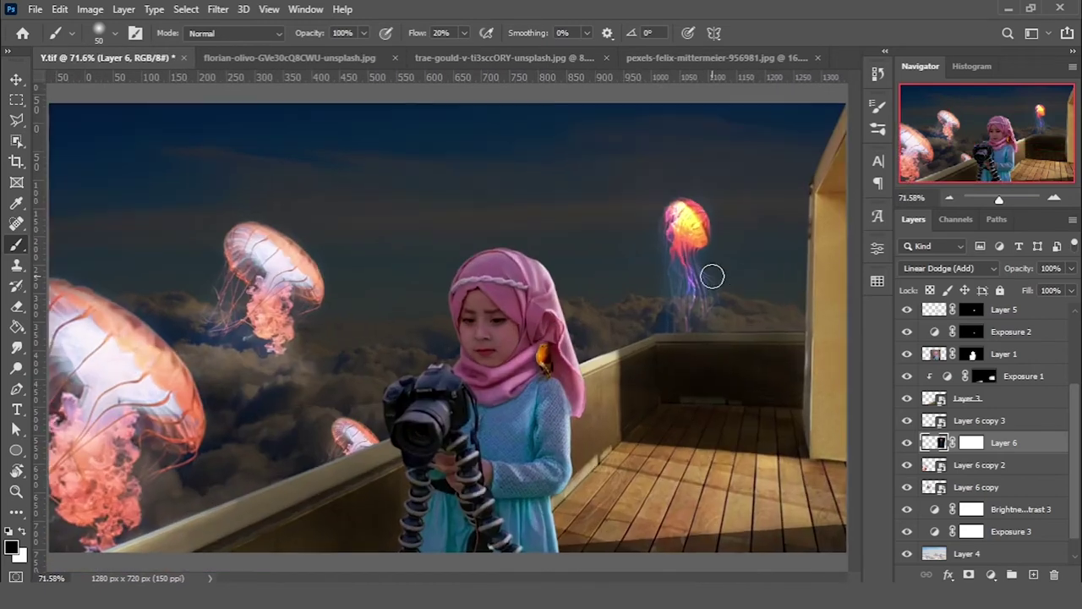
pyautogui.scroll(5, 708, 270)
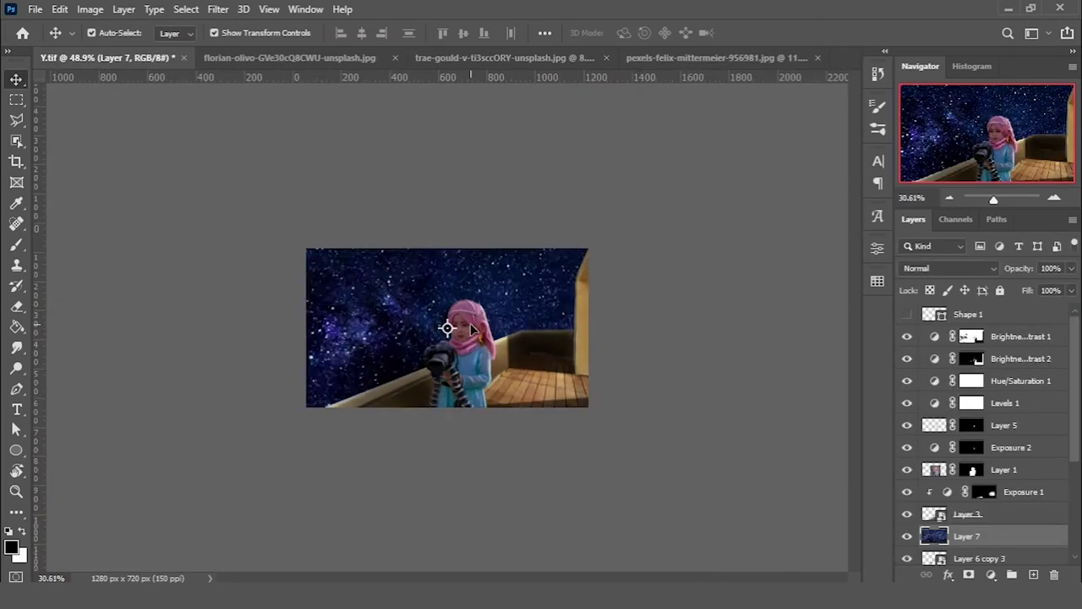
pyautogui.scroll(-5, 485, 324)
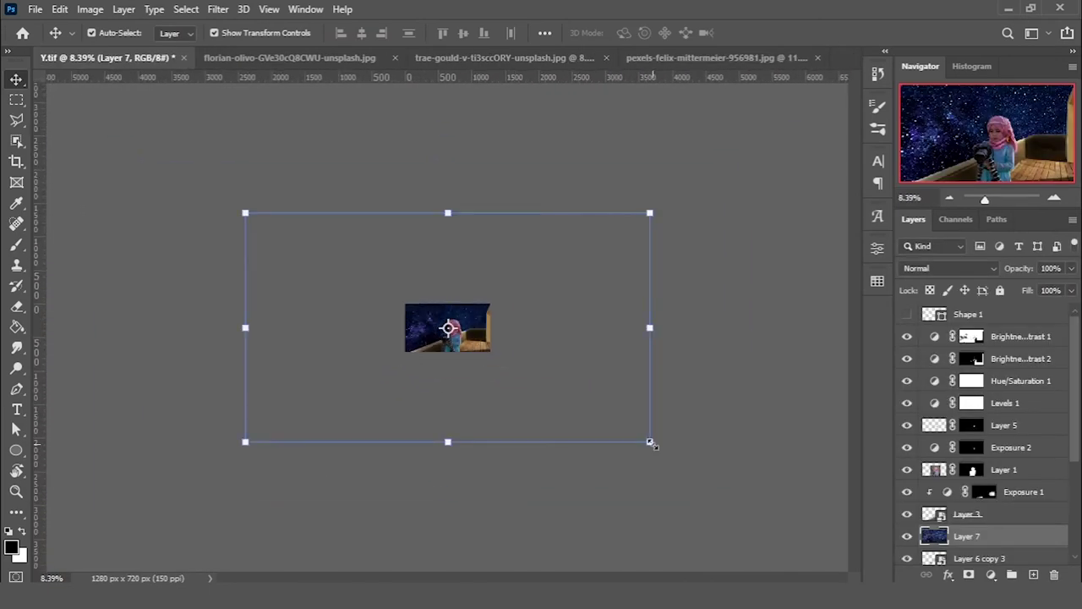
# - Scale the starry sky Layer 7 down to 26% and move it up over the sky
pyautogui.moveTo(647, 443); pyautogui.dragTo(510, 369)
pyautogui.scroll(2, 510, 369)
pyautogui.scroll(3, 447, 329)
pyautogui.moveTo(496, 254); pyautogui.dragTo(496, 211)
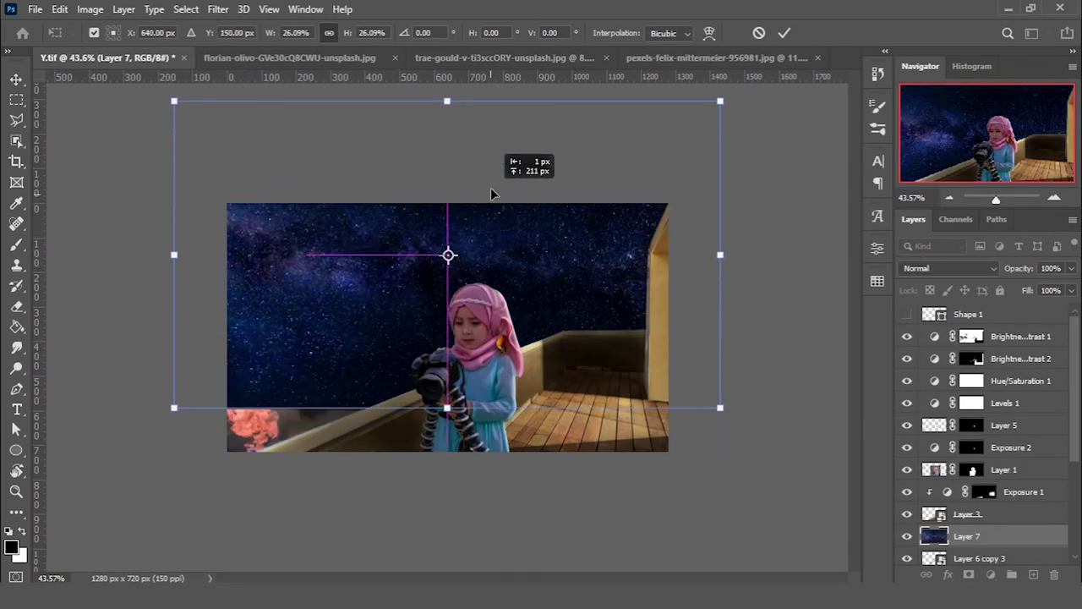
pyautogui.write('640')
pyautogui.press('Return')
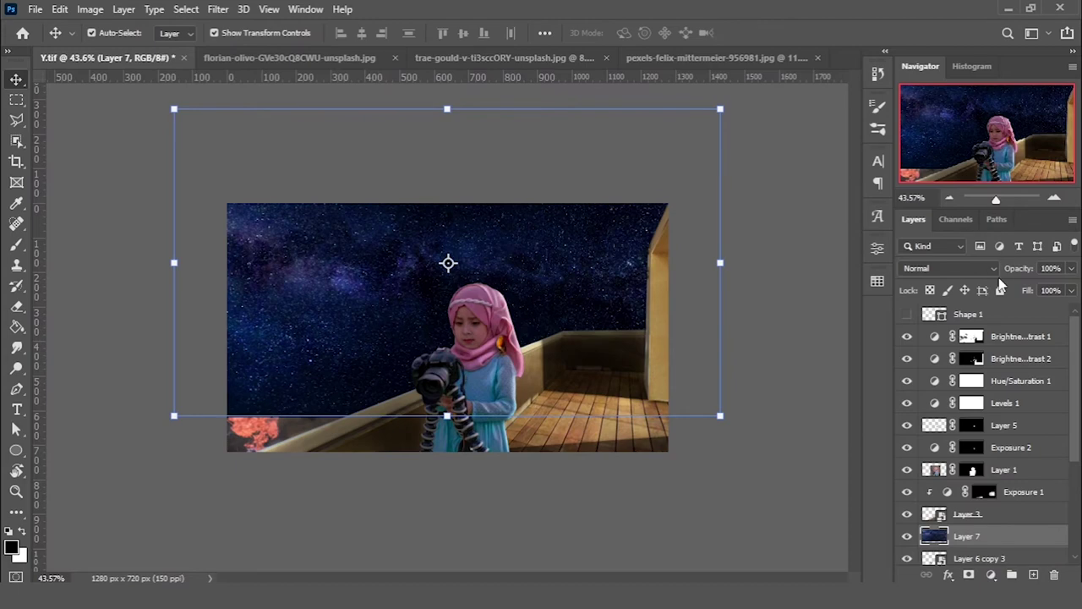
# - Set the starfield to Linear Dodge (Add), gradient-fade its mask downward, and bring in the sparkle dust
pyautogui.click(995, 268)
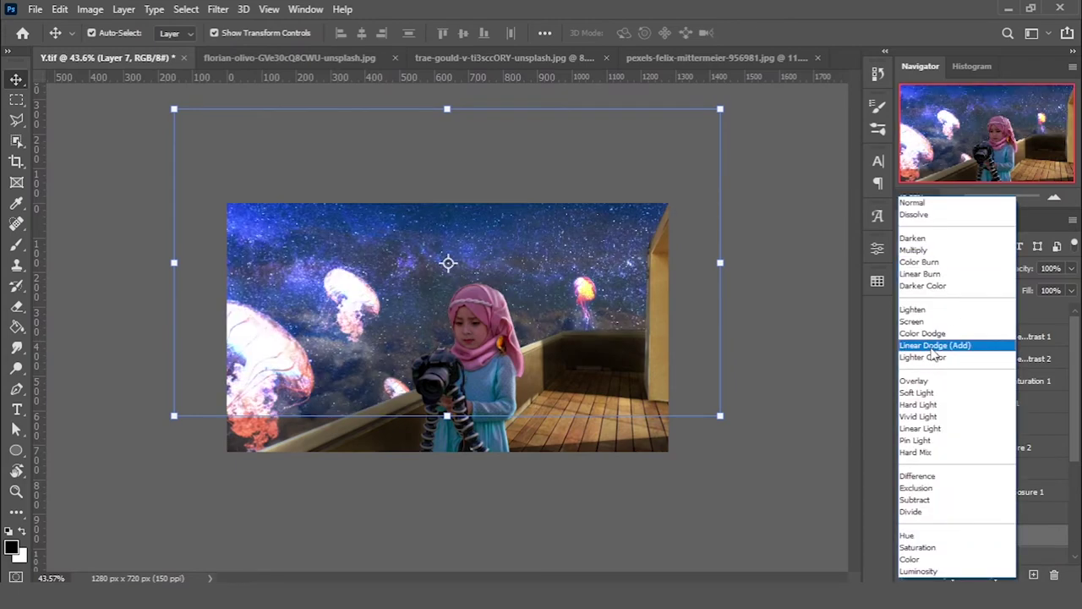
pyautogui.click(933, 347)
pyautogui.click(969, 575)
pyautogui.click(16, 328)
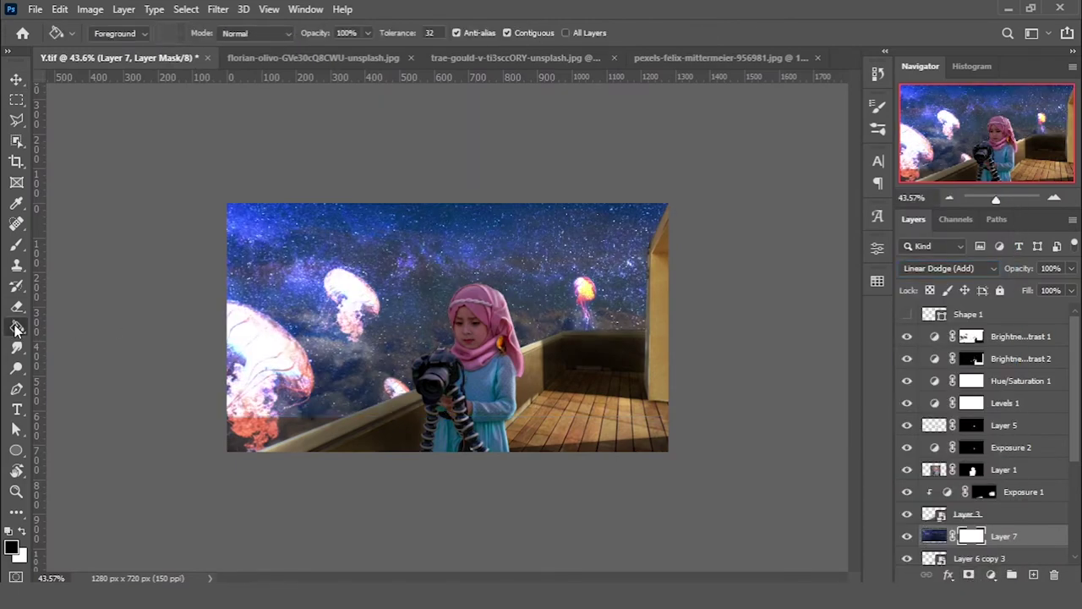
pyautogui.rightClick(16, 329)
pyautogui.click(85, 326)
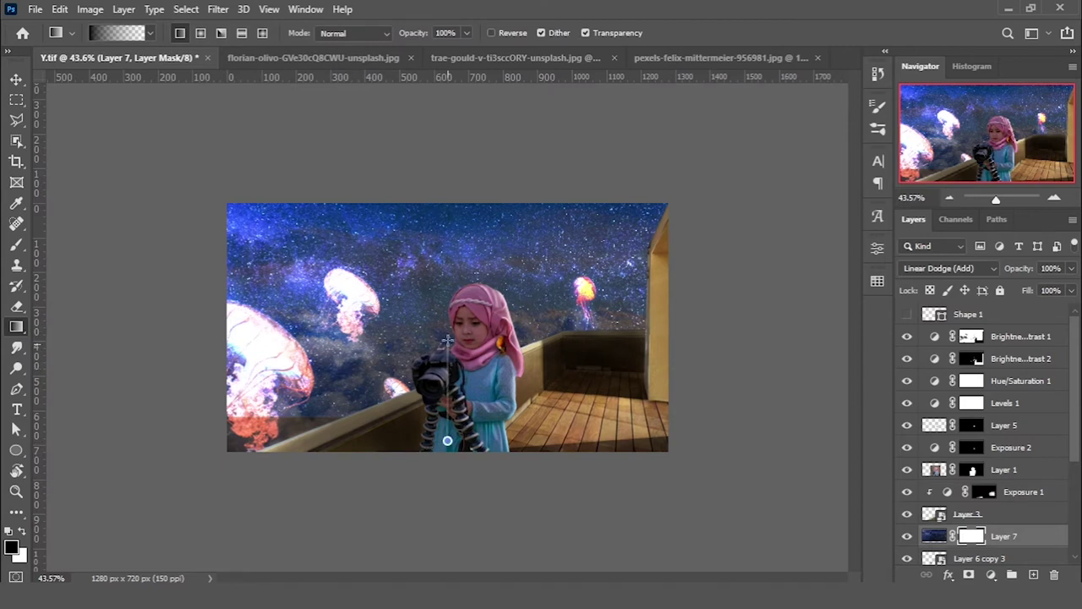
pyautogui.moveTo(445, 298)
pyautogui.mouseDown()
pyautogui.moveTo(328, 414)
pyautogui.moveTo(319, 391)
pyautogui.mouseUp()
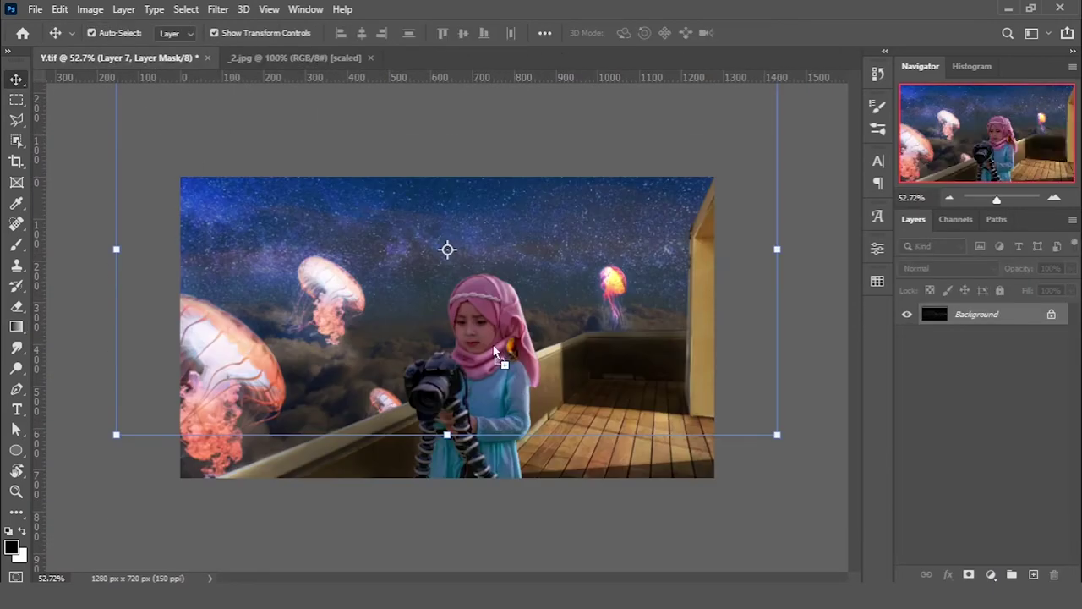
pyautogui.moveTo(153, 74); pyautogui.dragTo(447, 248)
# - Set the dust layer to Linear Dodge (Add), then shrink and rotate it near the upper-left jellyfish
pyautogui.click(945, 268)
pyautogui.click(947, 346)
pyautogui.moveTo(614, 264); pyautogui.dragTo(448, 359)
pyautogui.scroll(2, 335, 421)
pyautogui.scroll(2, 336, 422)
pyautogui.moveTo(336, 421)
pyautogui.mouseDown()
pyautogui.moveTo(231, 347)
pyautogui.moveTo(169, 402)
pyautogui.moveTo(211, 408)
pyautogui.moveTo(229, 388)
pyautogui.moveTo(265, 378)
pyautogui.mouseUp()
pyautogui.scroll(2, 258, 363)
pyautogui.scroll(2, 260, 361)
pyautogui.press('Return')
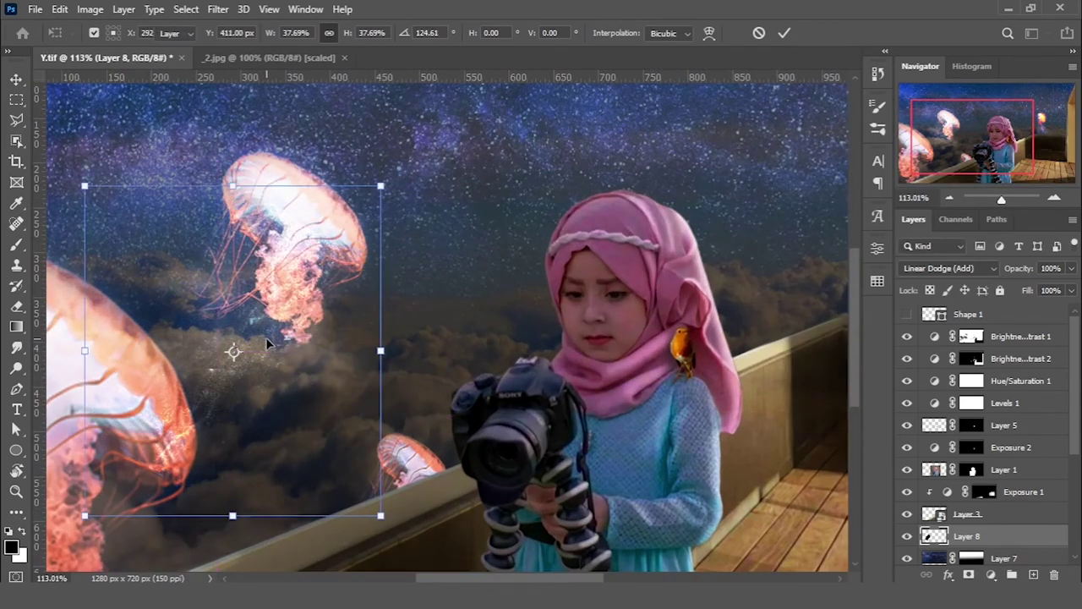
# - Move Layer 8 below Layer 6 copy and enlarge the dust slightly
pyautogui.scroll(-2, 1033, 541)
pyautogui.scroll(-1, 1034, 545)
pyautogui.scroll(-1, 1034, 551)
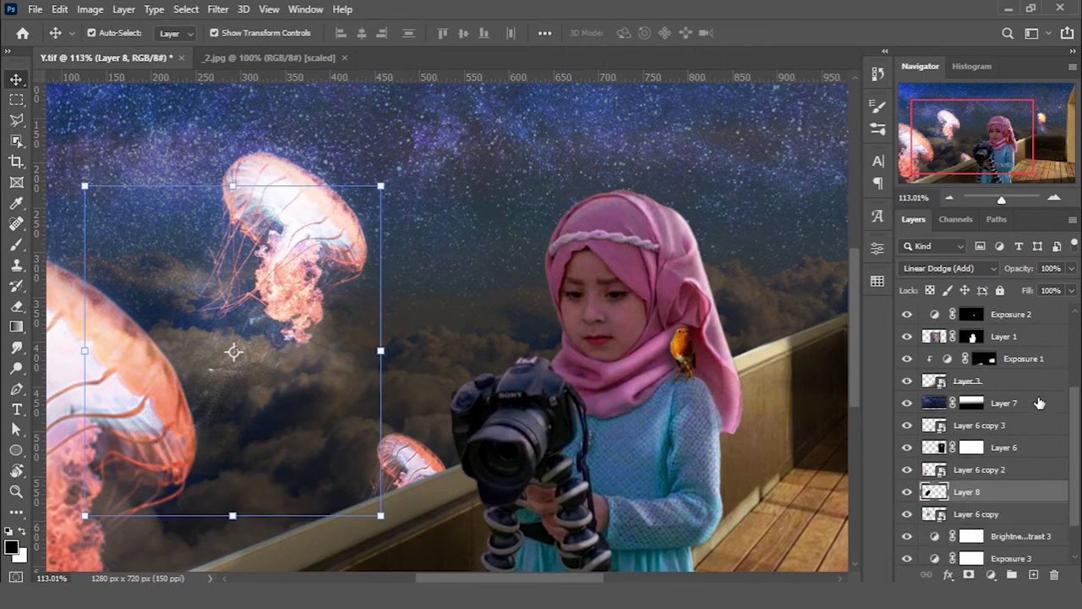
pyautogui.moveTo(1033, 545); pyautogui.dragTo(1020, 504)
pyautogui.scroll(-2, 607, 266)
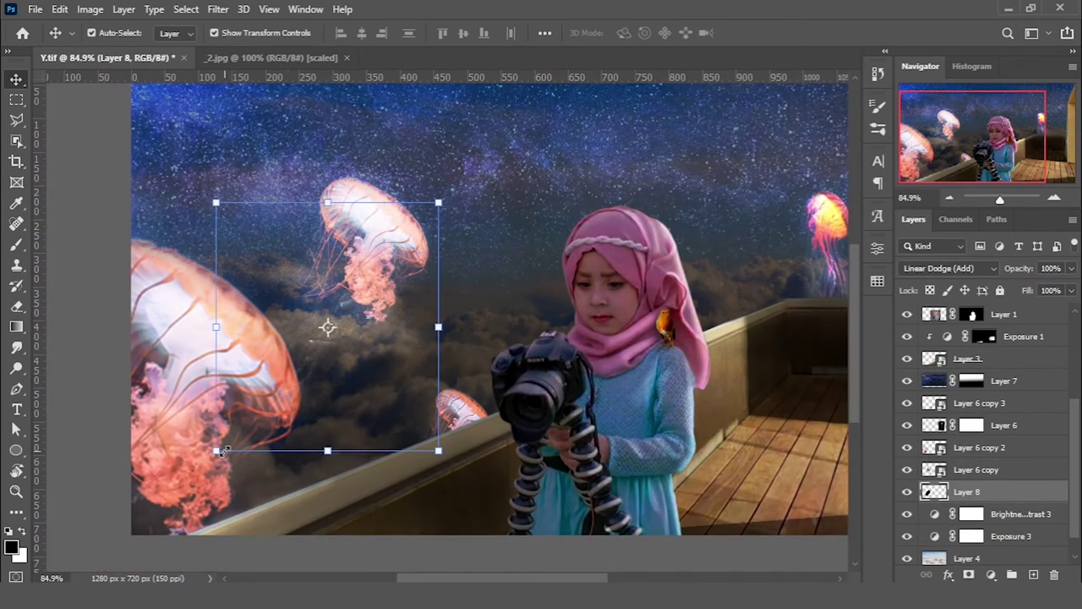
pyautogui.moveTo(217, 449); pyautogui.dragTo(210, 457)
pyautogui.click(784, 34)
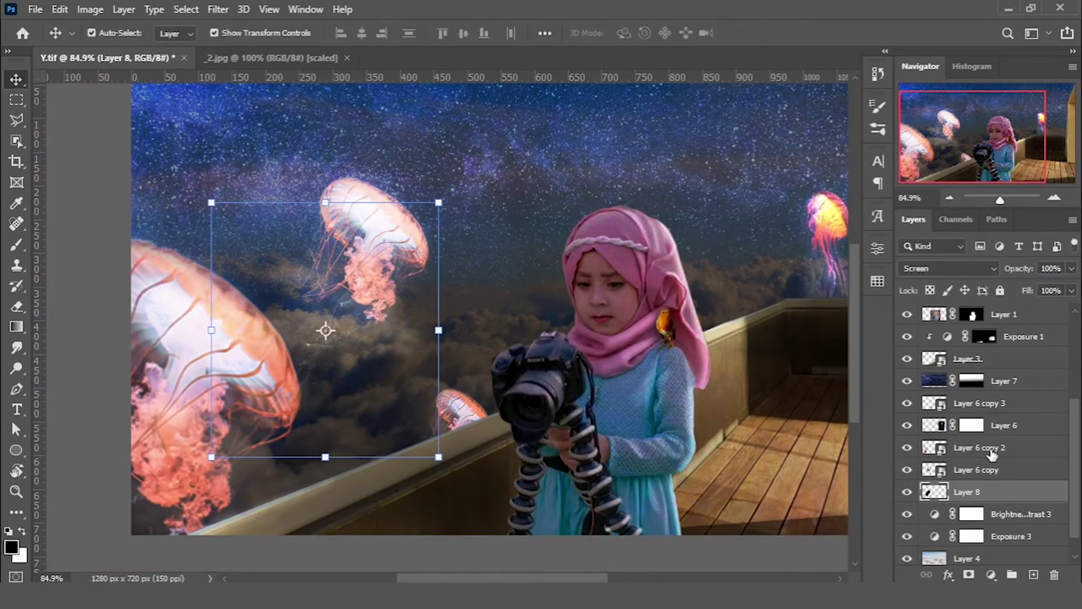
pyautogui.click(988, 448)
pyautogui.hotkey('ctrl', '0')
pyautogui.click(1036, 430)
# - Add a colorized Hue/Saturation layer above Layer 8 with Hue 252, Saturation 57, Lightness -13
pyautogui.click(1013, 472)
pyautogui.click(1000, 492)
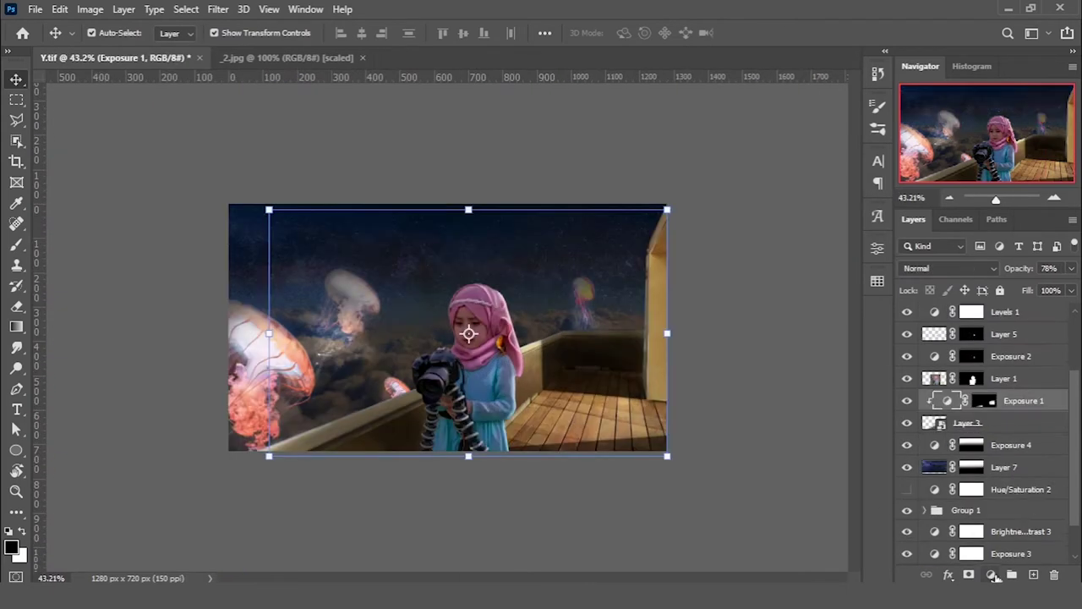
pyautogui.click(992, 574)
pyautogui.click(990, 420)
pyautogui.click(727, 405)
pyautogui.click(811, 367)
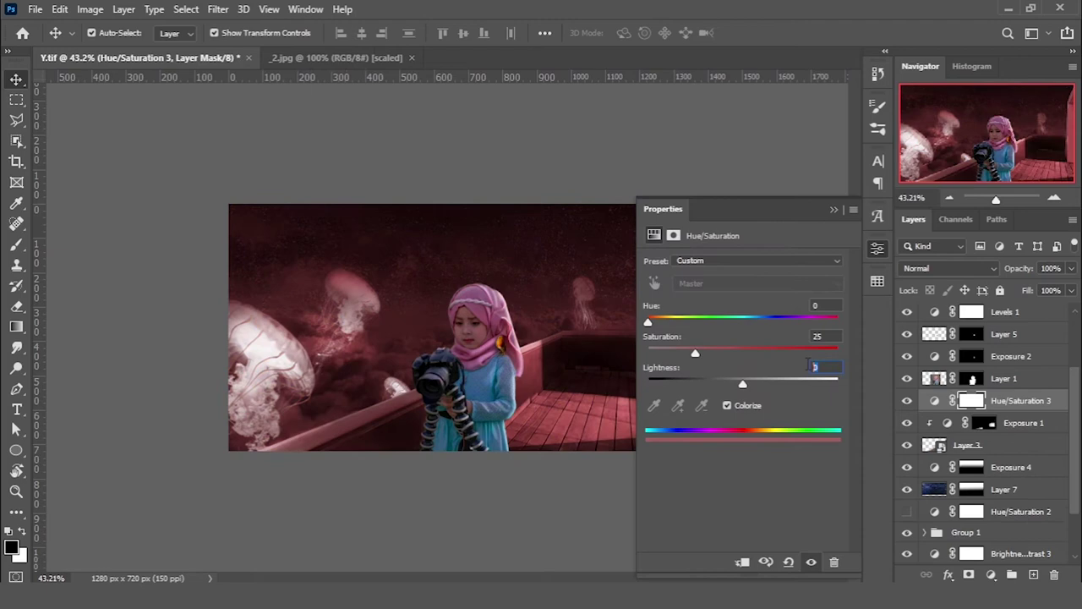
pyautogui.write('3')
pyautogui.press('Return')
pyautogui.write('57')
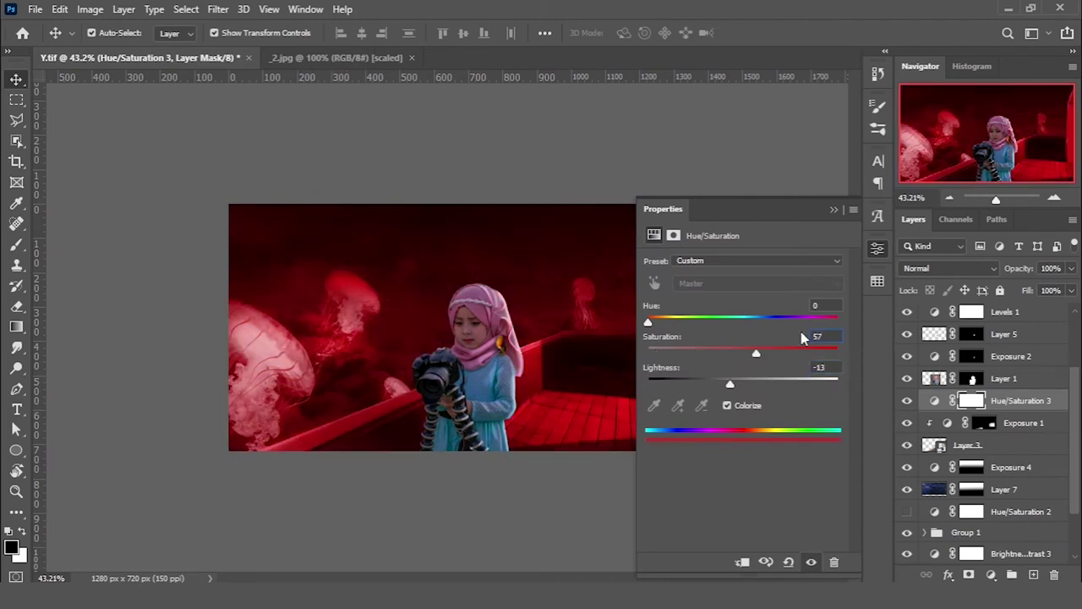
pyautogui.write('52')
pyautogui.press('Return')
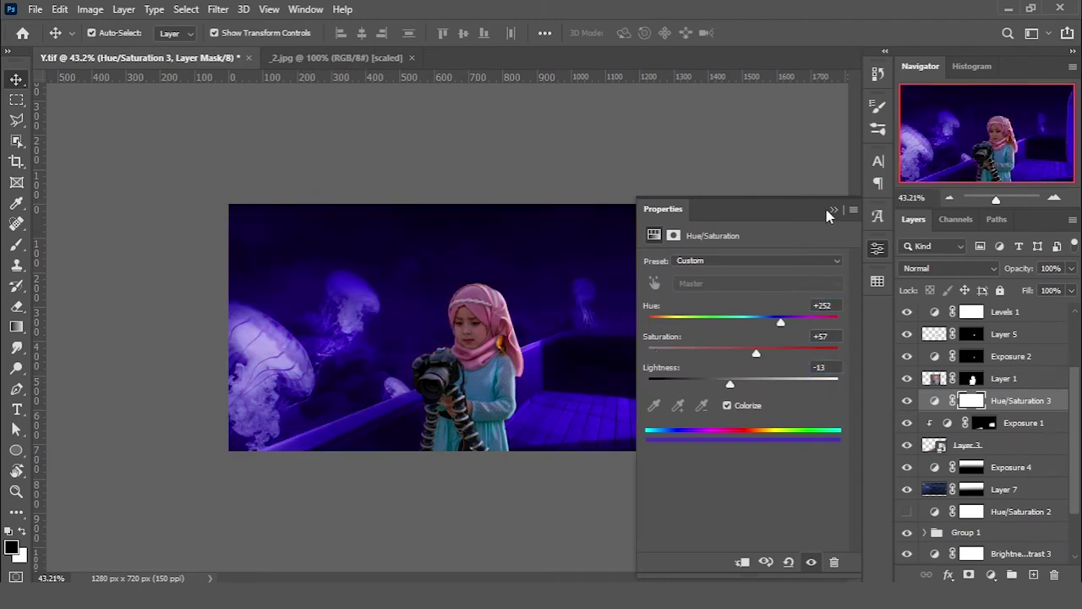
pyautogui.click(832, 210)
# - Blend the tint as Lighten, then add a selection-masked copy at the top and duplicate it
pyautogui.scroll(3, 633, 316)
pyautogui.click(950, 268)
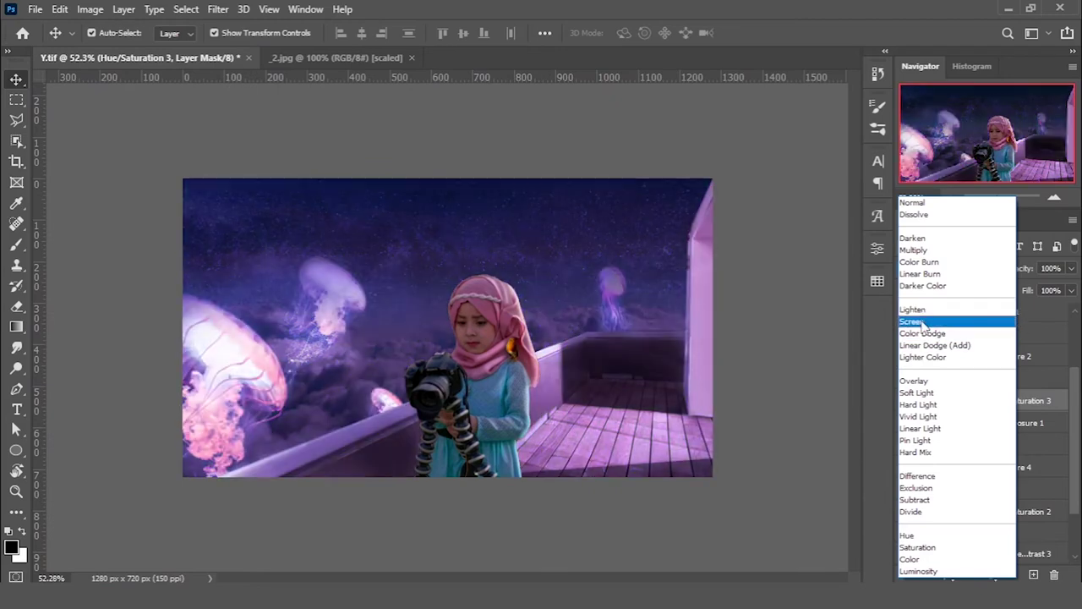
pyautogui.click(921, 311)
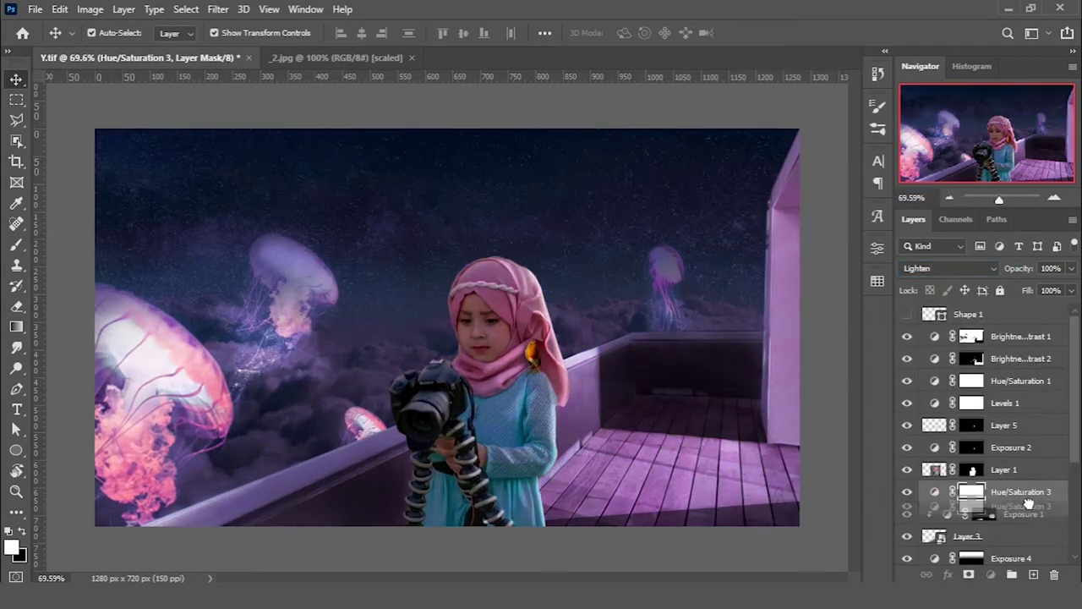
pyautogui.hotkey('ctrl', 'j')
pyautogui.moveTo(1019, 513); pyautogui.dragTo(1008, 328)
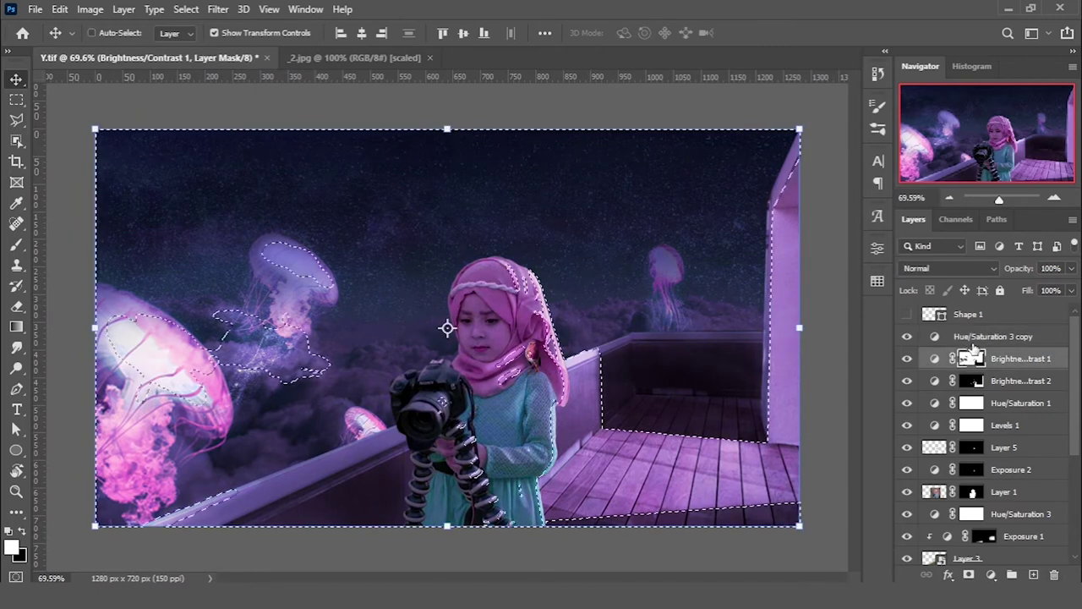
pyautogui.click(969, 575)
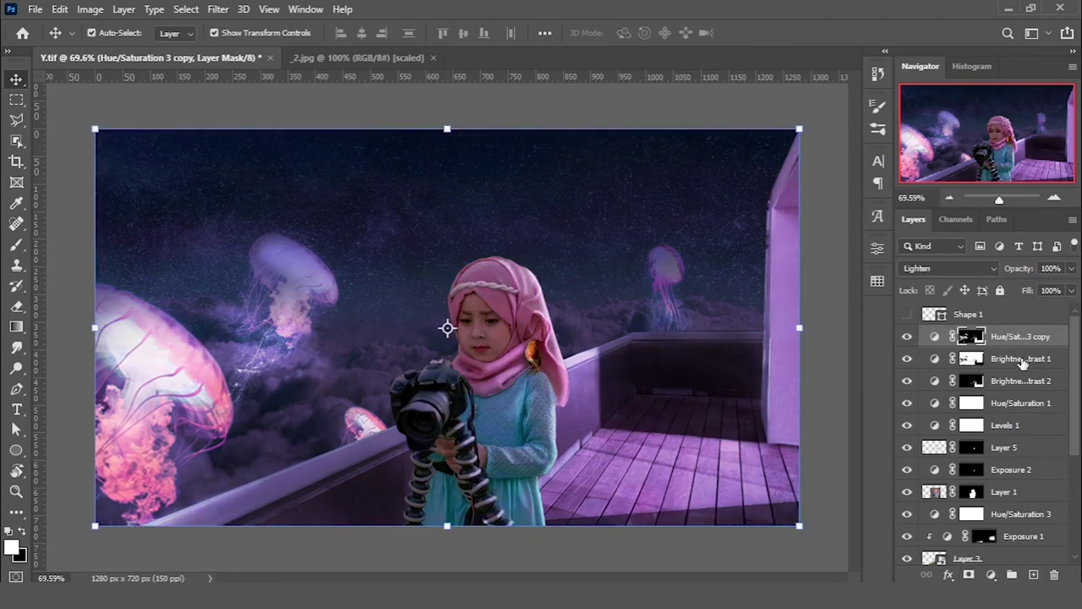
pyautogui.hotkey('ctrl', 'j')
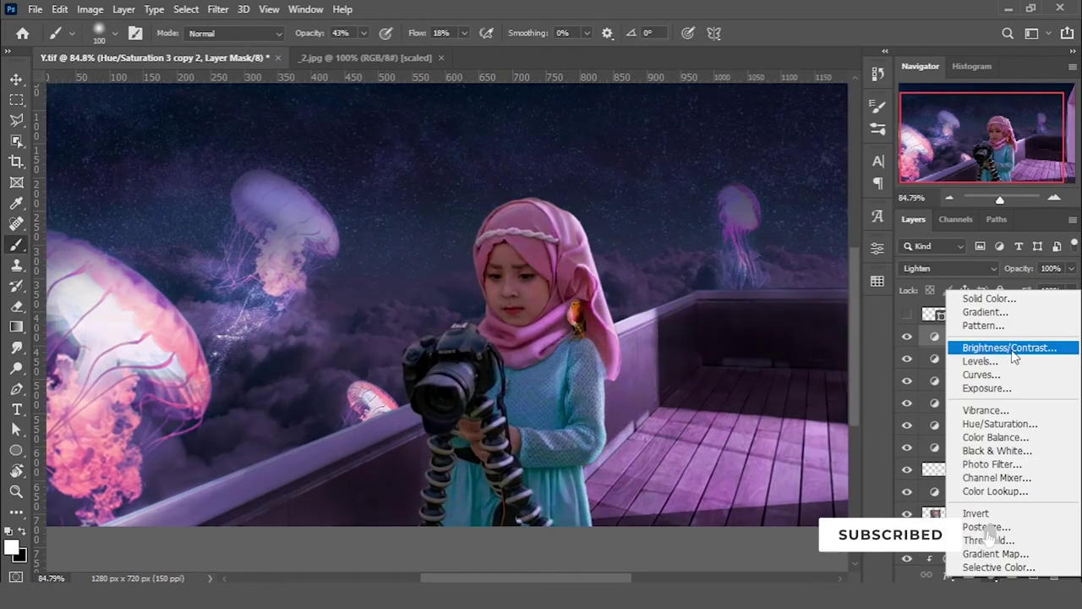
# - Add a Brightness/Contrast 5 adjustment with Brightness 113, Contrast 20, and invert its mask to black
pyautogui.click(1015, 347)
pyautogui.moveTo(743, 300)
pyautogui.mouseDown()
pyautogui.moveTo(825, 300)
pyautogui.moveTo(817, 308)
pyautogui.mouseUp()
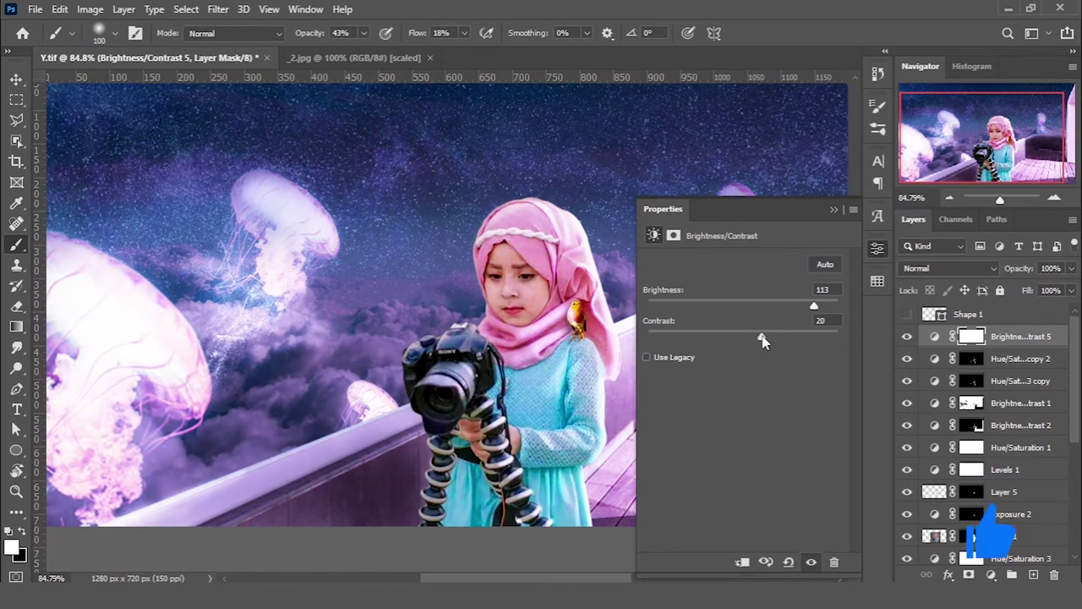
pyautogui.click(833, 209)
pyautogui.hotkey('ctrl', 'i')
# - Paint white on the mask over the girl's face with a size 50 soft brush
pyautogui.moveTo(508, 281)
pyautogui.mouseDown()
pyautogui.moveTo(520, 265)
pyautogui.moveTo(466, 309)
pyautogui.moveTo(442, 290)
pyautogui.moveTo(513, 296)
pyautogui.mouseUp()
pyautogui.scroll(3, 511, 270)
pyautogui.scroll(-2, 482, 338)
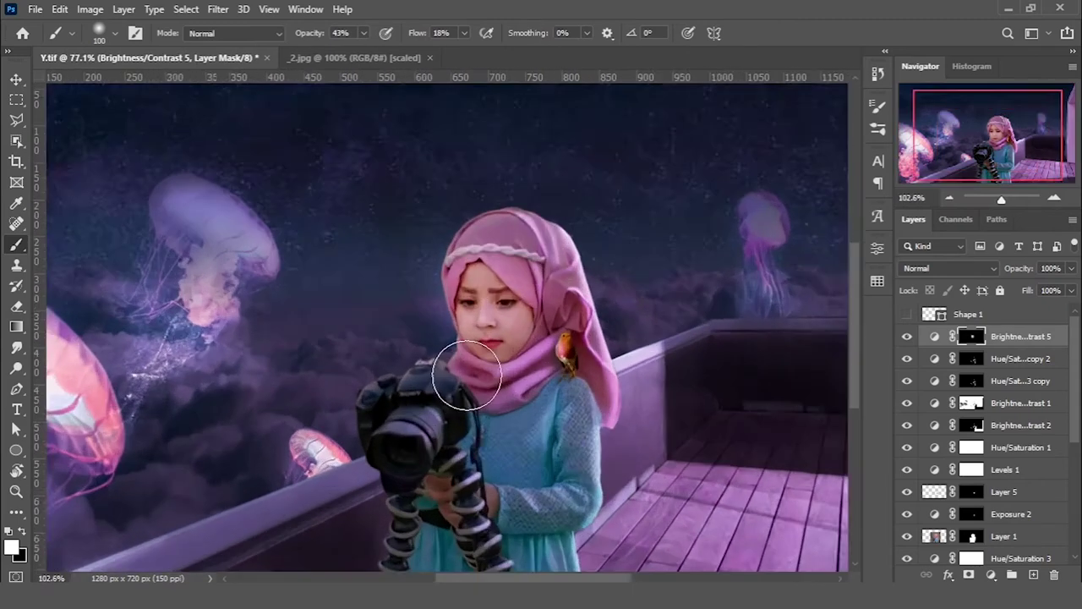
pyautogui.scroll(2, 459, 374)
pyautogui.press('[')
pyautogui.press('[')
pyautogui.press('[')
pyautogui.scroll(2, 508, 279)
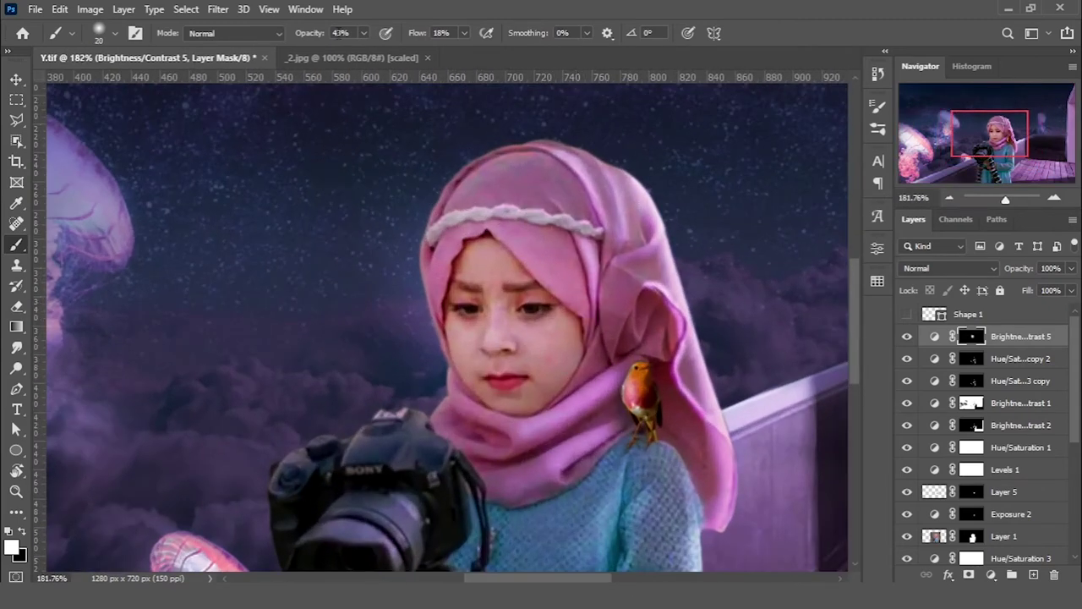
pyautogui.scroll(-2, 580, 253)
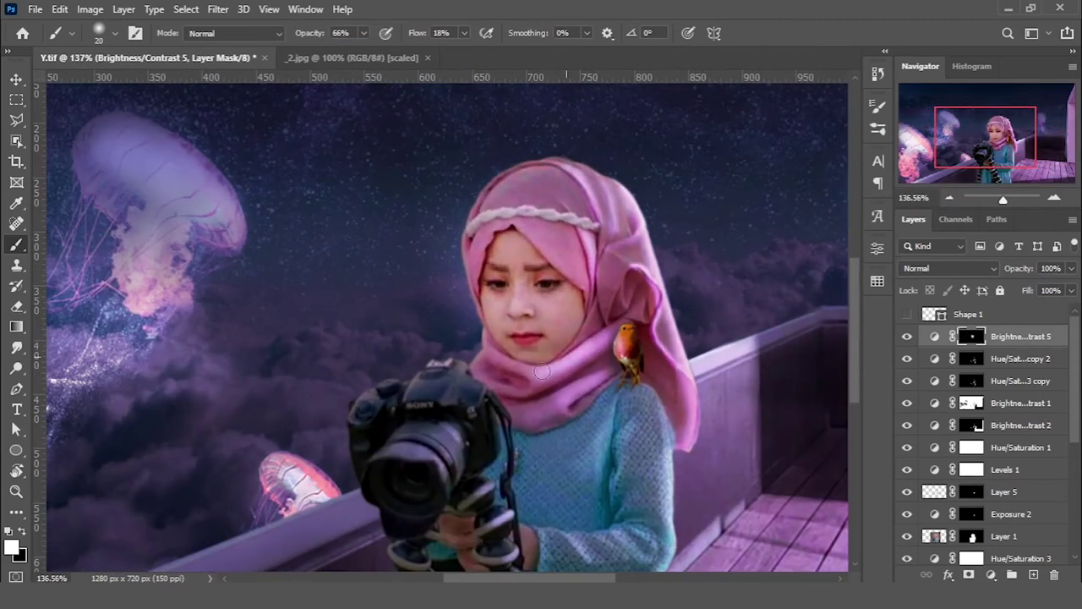
pyautogui.moveTo(547, 260); pyautogui.dragTo(507, 270)
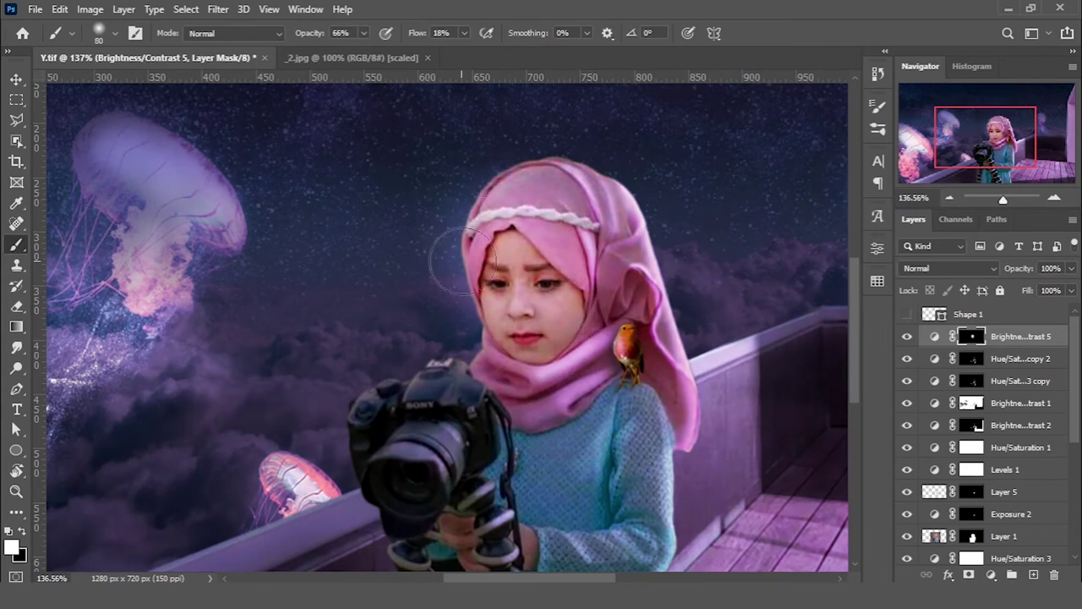
# - Paint white over the scarf below the chin and across the hijab
pyautogui.scroll(1, 498, 395)
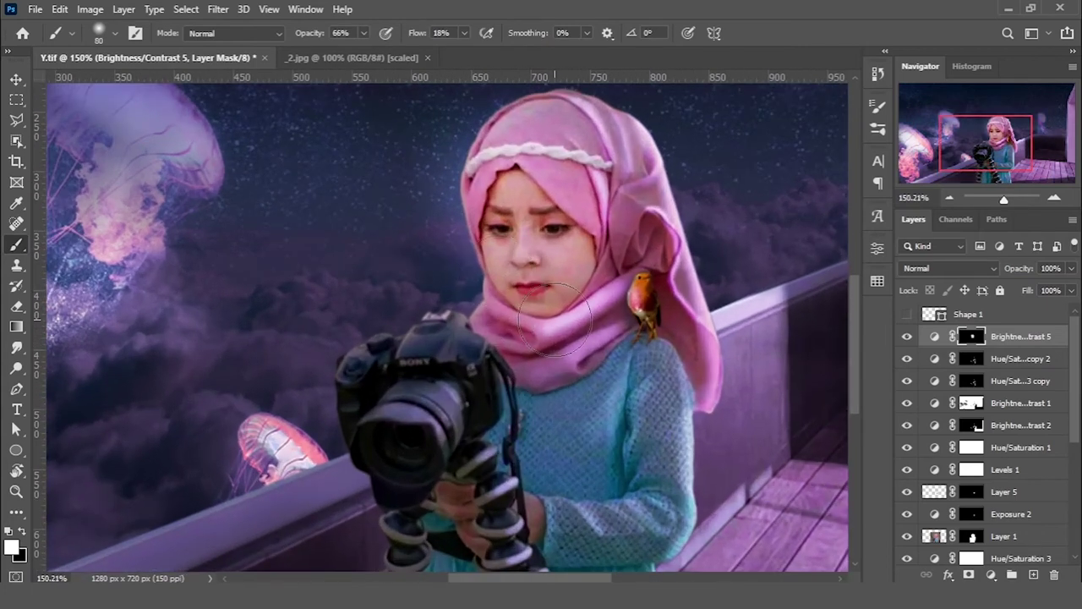
pyautogui.scroll(3, 630, 277)
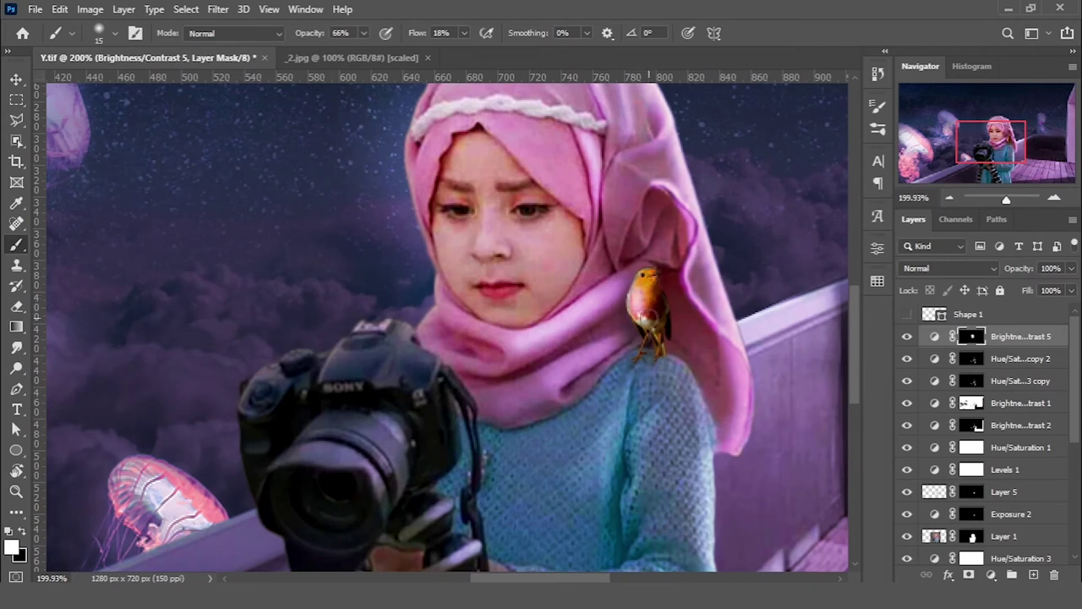
pyautogui.moveTo(625, 286)
pyautogui.mouseDown()
pyautogui.moveTo(511, 371)
pyautogui.moveTo(592, 296)
pyautogui.mouseUp()
pyautogui.scroll(-2, 575, 258)
pyautogui.scroll(2, 554, 183)
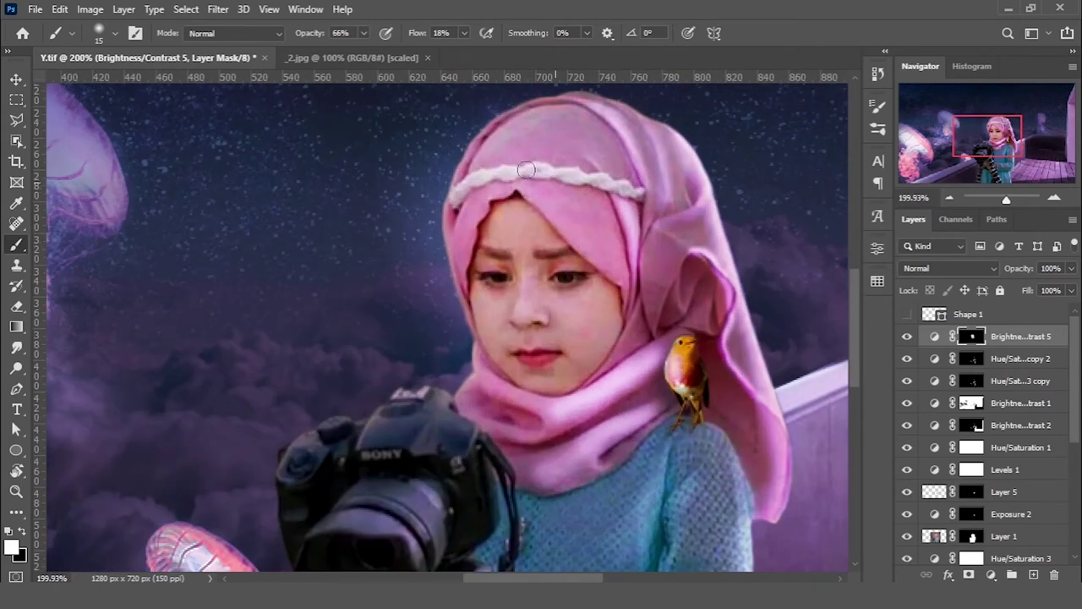
pyautogui.moveTo(523, 114); pyautogui.dragTo(618, 228)
pyautogui.scroll(-2, 542, 136)
pyautogui.scroll(2, 575, 169)
pyautogui.moveTo(630, 190); pyautogui.dragTo(656, 288)
pyautogui.scroll(-2, 681, 271)
pyautogui.moveTo(671, 217); pyautogui.dragTo(702, 355)
pyautogui.scroll(2, 727, 296)
# - Resize the brush down to 40 and check its size and hardness settings
pyautogui.press(']')
pyautogui.scroll(-2, 582, 450)
pyautogui.scroll(-1, 701, 466)
pyautogui.scroll(2, 467, 319)
pyautogui.scroll(1, 414, 305)
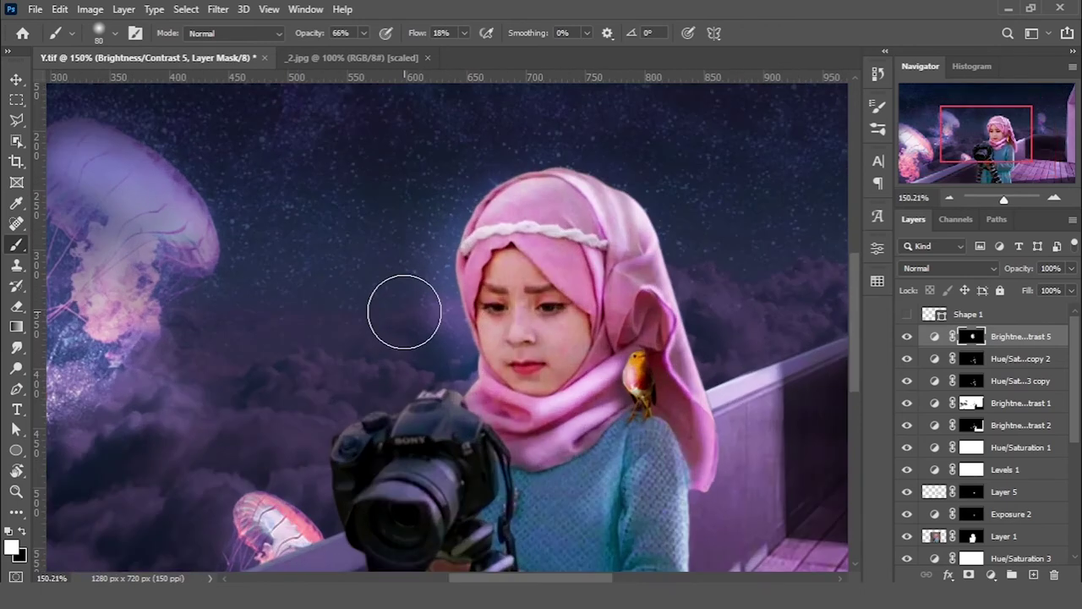
pyautogui.scroll(1, 404, 304)
pyautogui.press('[')
pyautogui.press('[')
pyautogui.press('[')
pyautogui.press('[')
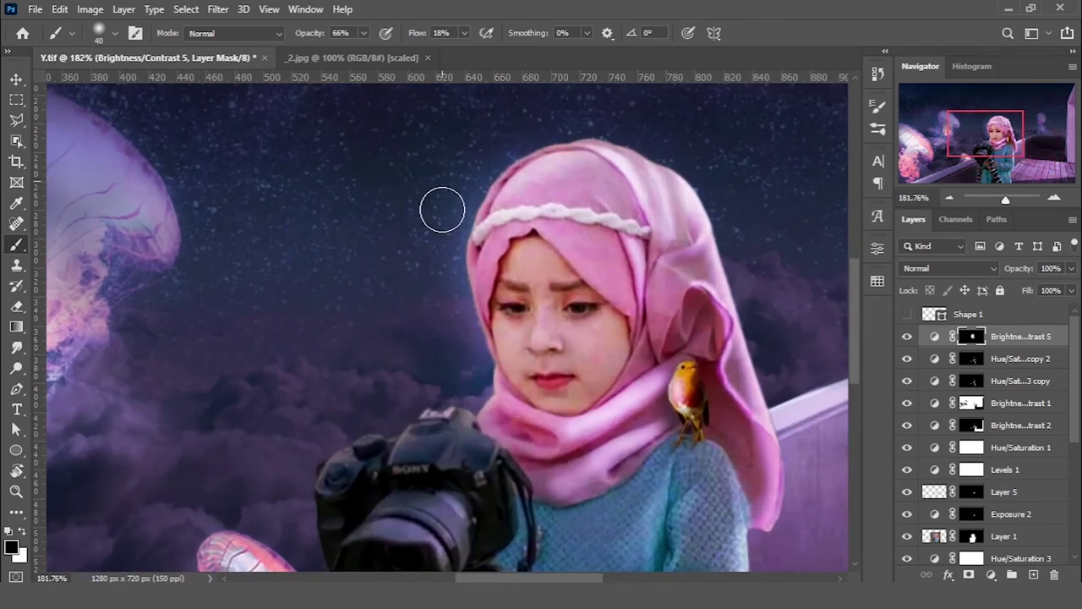
pyautogui.scroll(1, 412, 290)
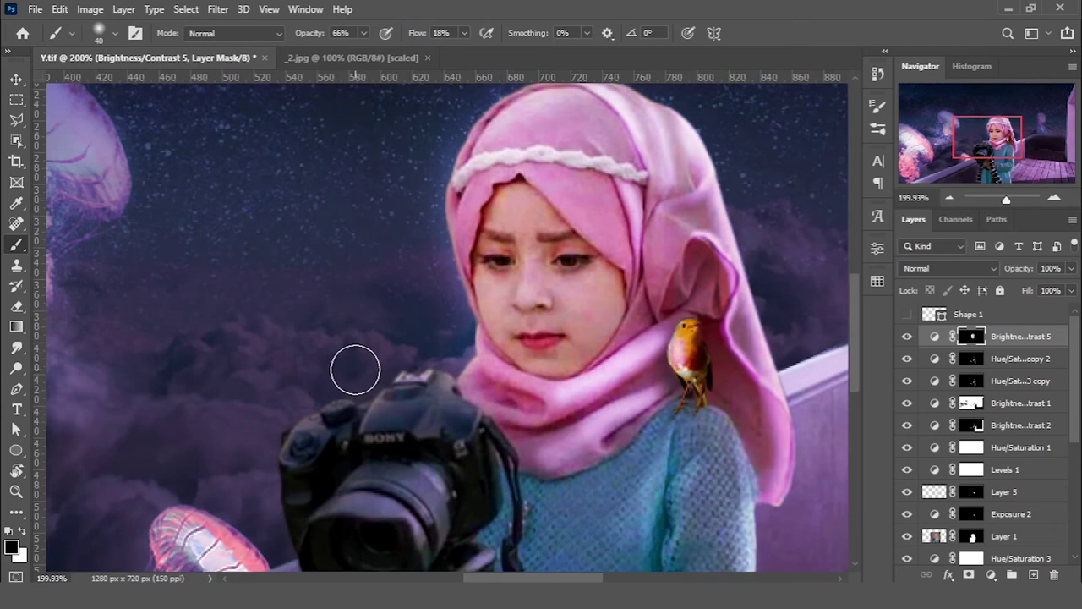
pyautogui.rightClick(365, 270)
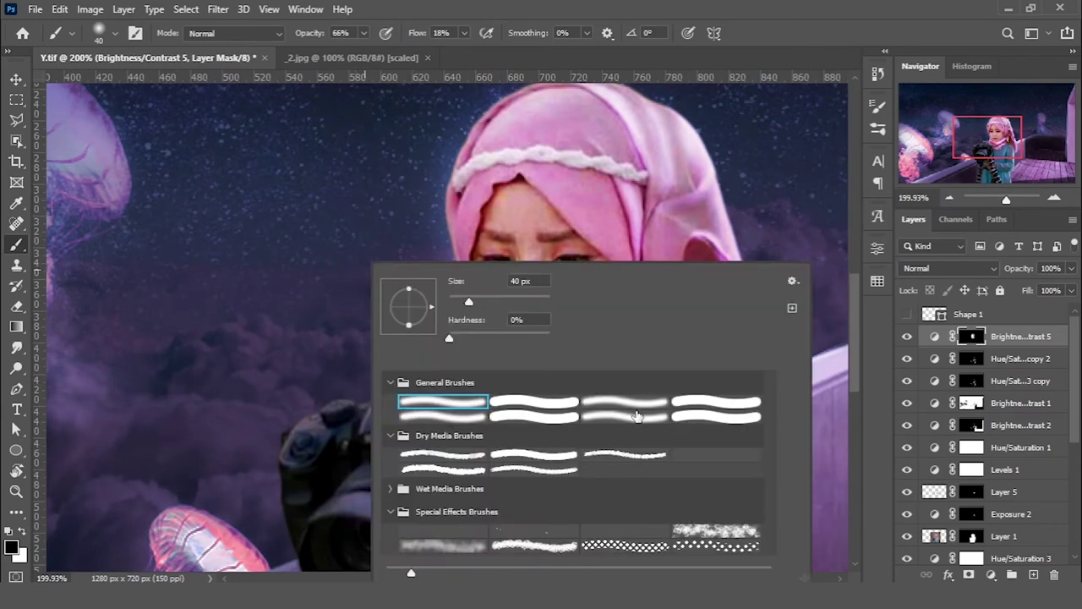
pyautogui.press('Escape')
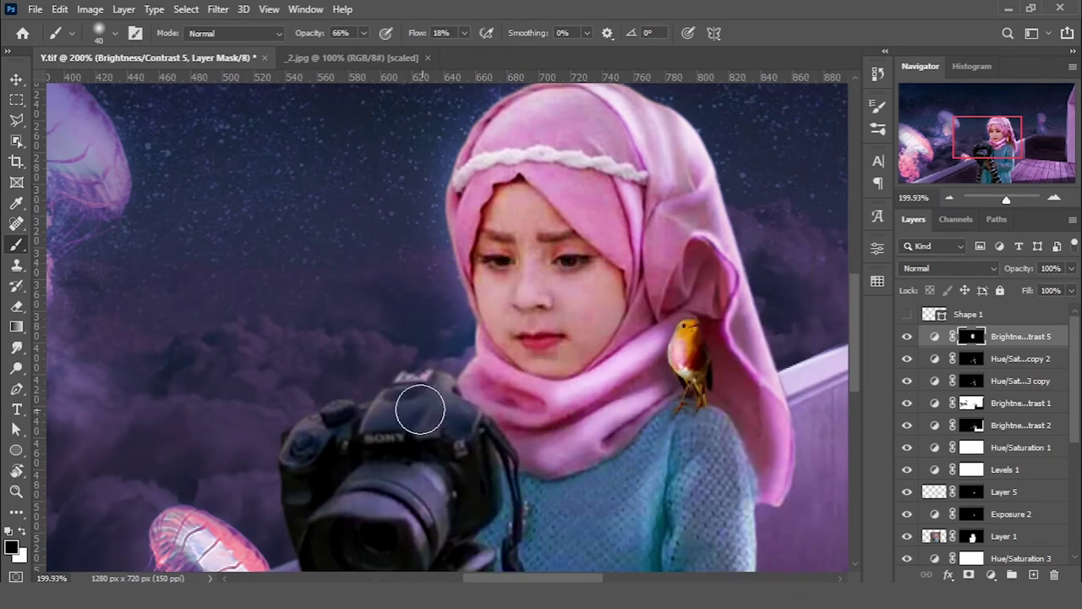
# - Draw a Polygonal Lasso selection around the top of the camera
pyautogui.press('l')
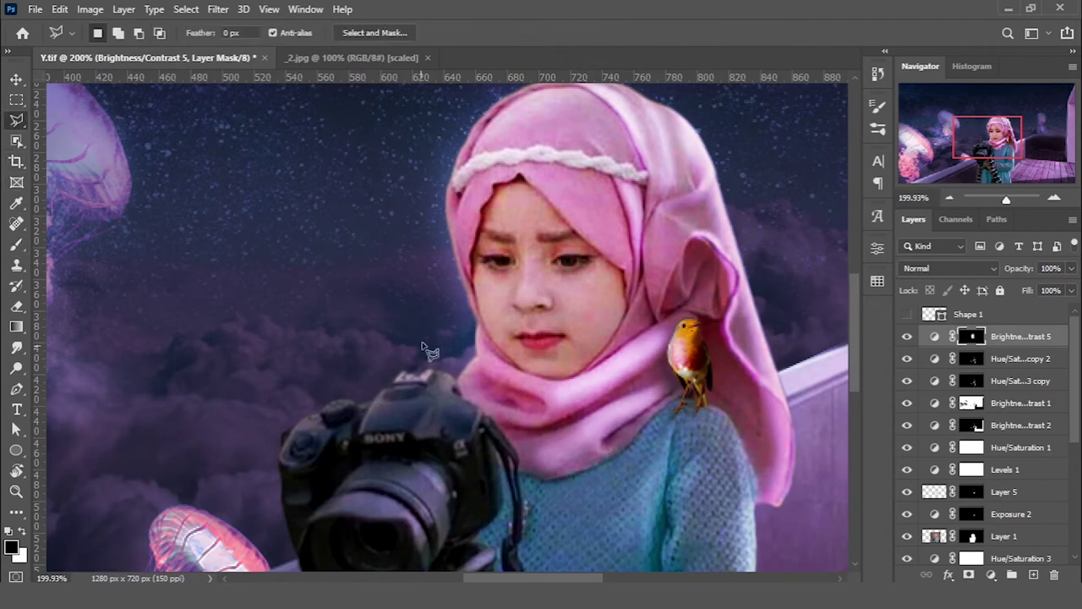
pyautogui.scroll(4, 446, 319)
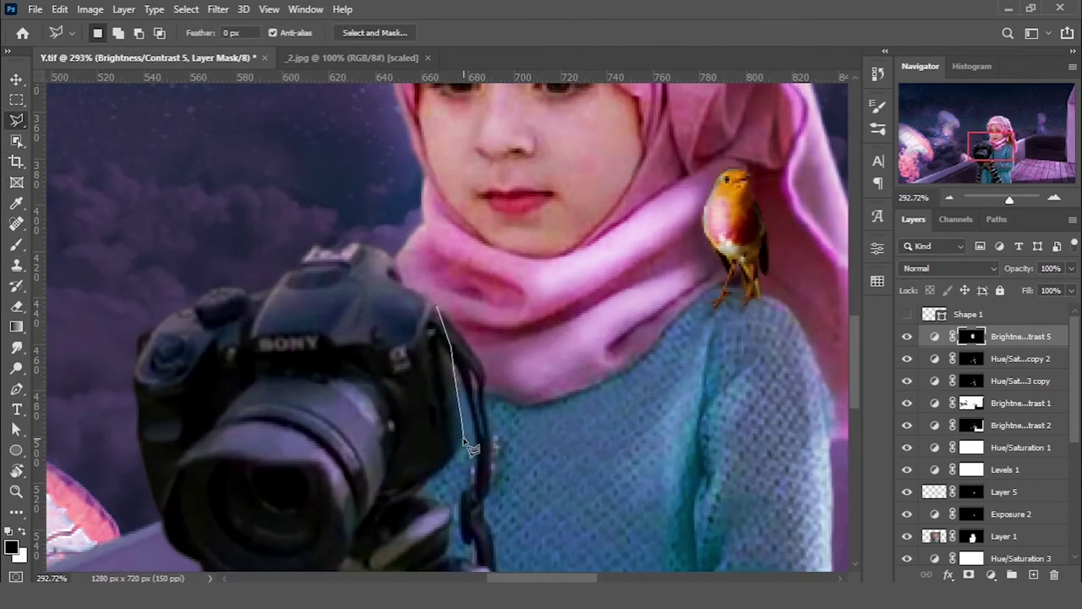
pyautogui.click(463, 441)
pyautogui.scroll(-5, 463, 441)
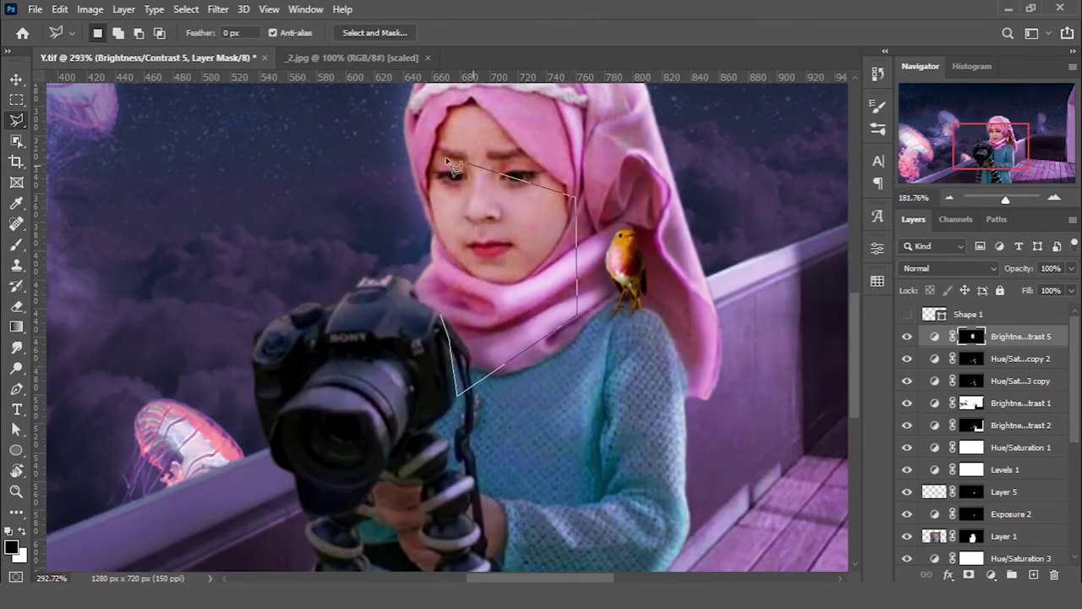
pyautogui.scroll(3, 258, 323)
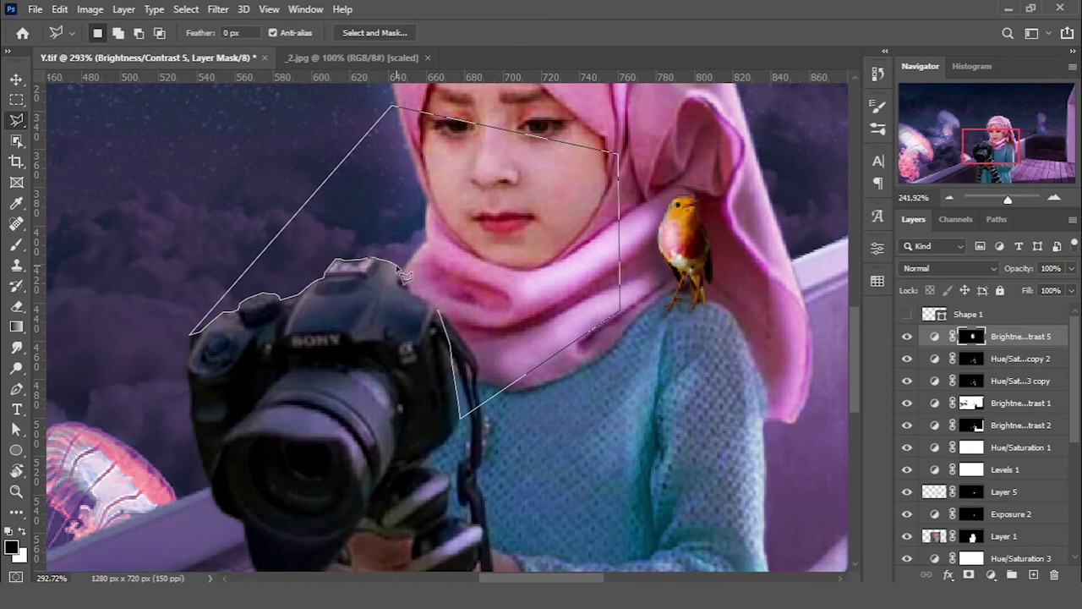
pyautogui.click(438, 306)
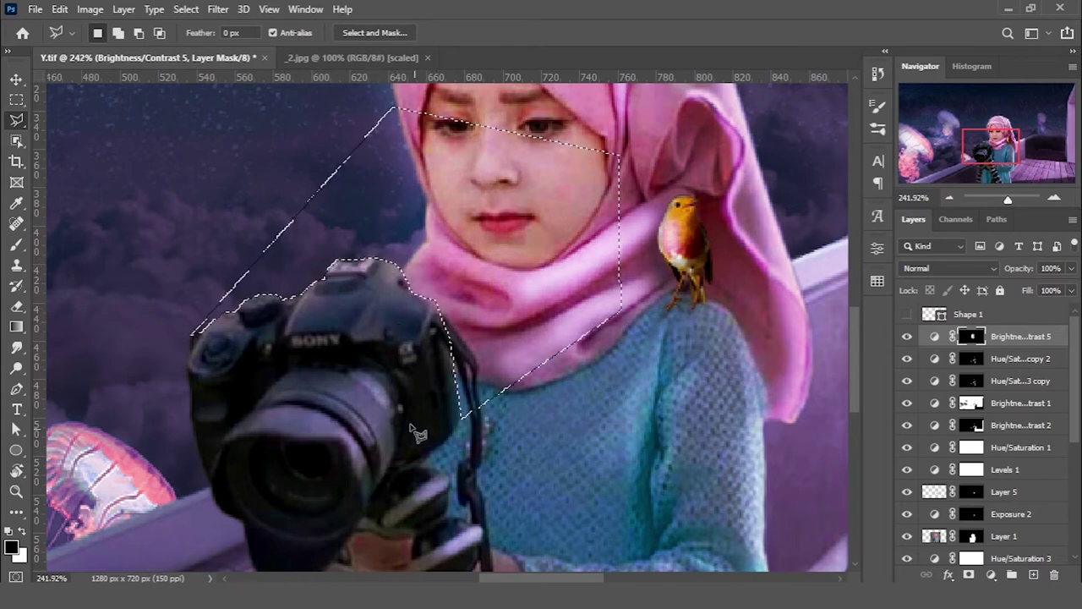
# - Paint white on the Brightness/Contrast 5 mask along the camera strap at full opacity and flow
pyautogui.press('b')
pyautogui.scroll(-2, 234, 314)
pyautogui.scroll(-1, 259, 302)
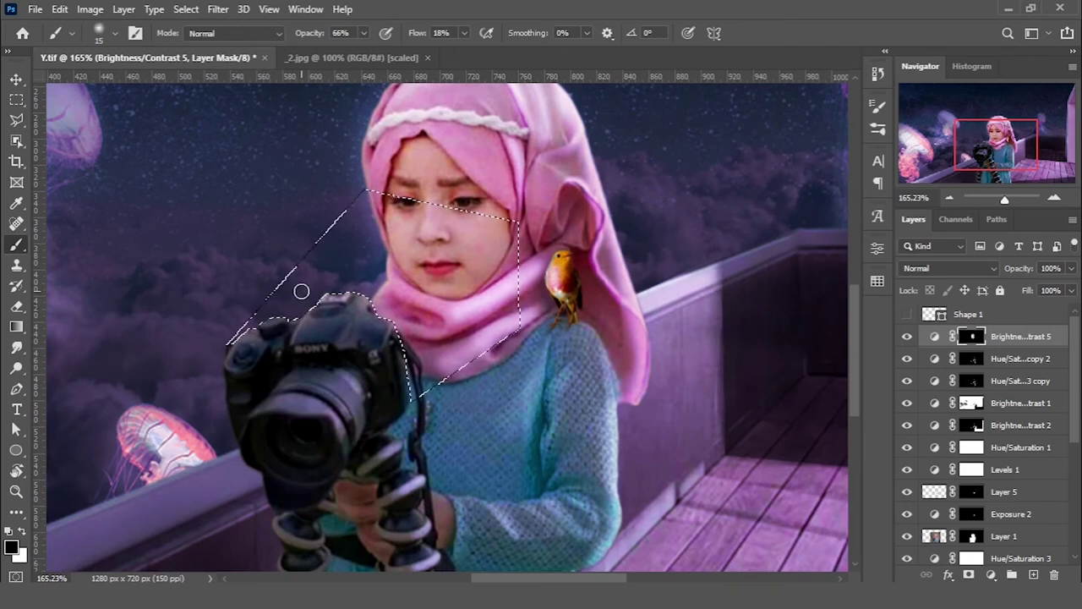
pyautogui.scroll(3, 450, 422)
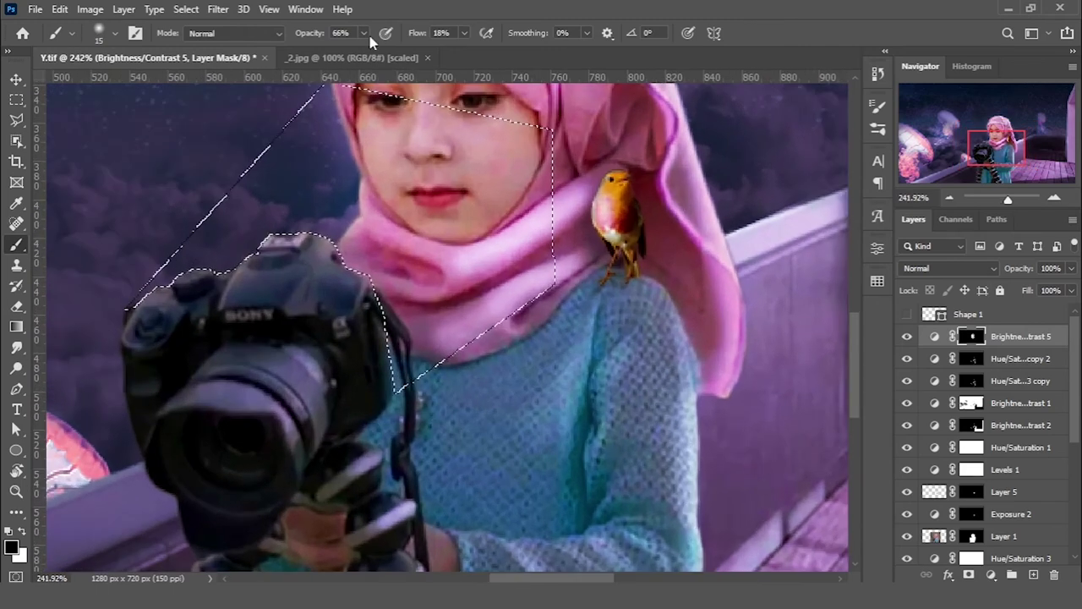
pyautogui.press('0')
pyautogui.hotkey('shift', '0')
pyautogui.press('x')
pyautogui.moveTo(403, 389)
pyautogui.mouseDown()
pyautogui.moveTo(394, 358)
pyautogui.moveTo(398, 387)
pyautogui.mouseUp()
# - Lighten the camera's top edge with a size 70 brush at 49% opacity and 16% flow
pyautogui.hotkey('shift', '6')
pyautogui.hotkey('shift', '5')
pyautogui.scroll(-3, 421, 380)
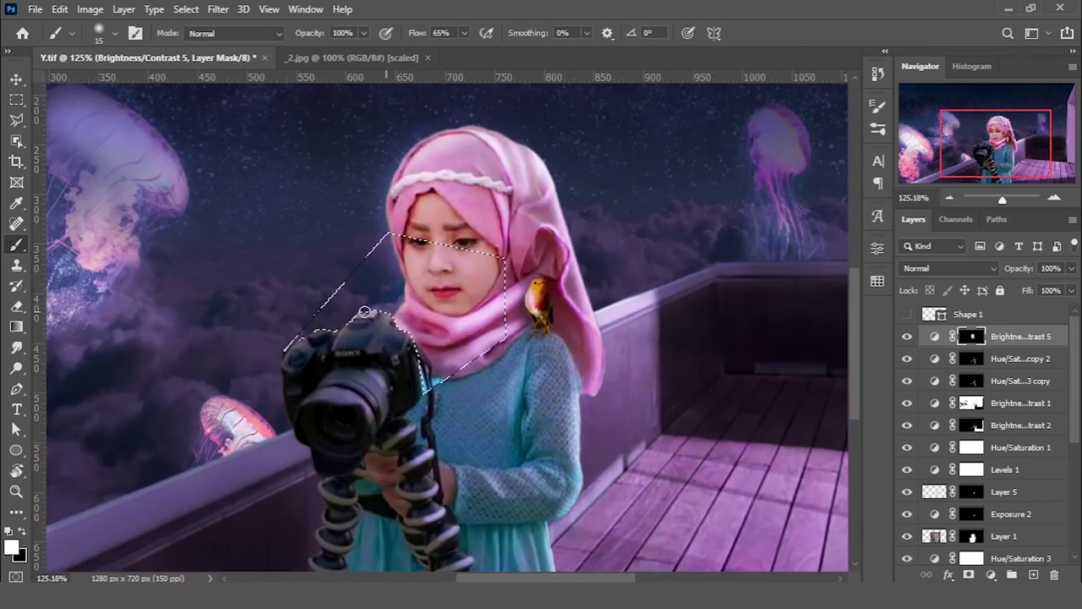
pyautogui.scroll(2, 412, 342)
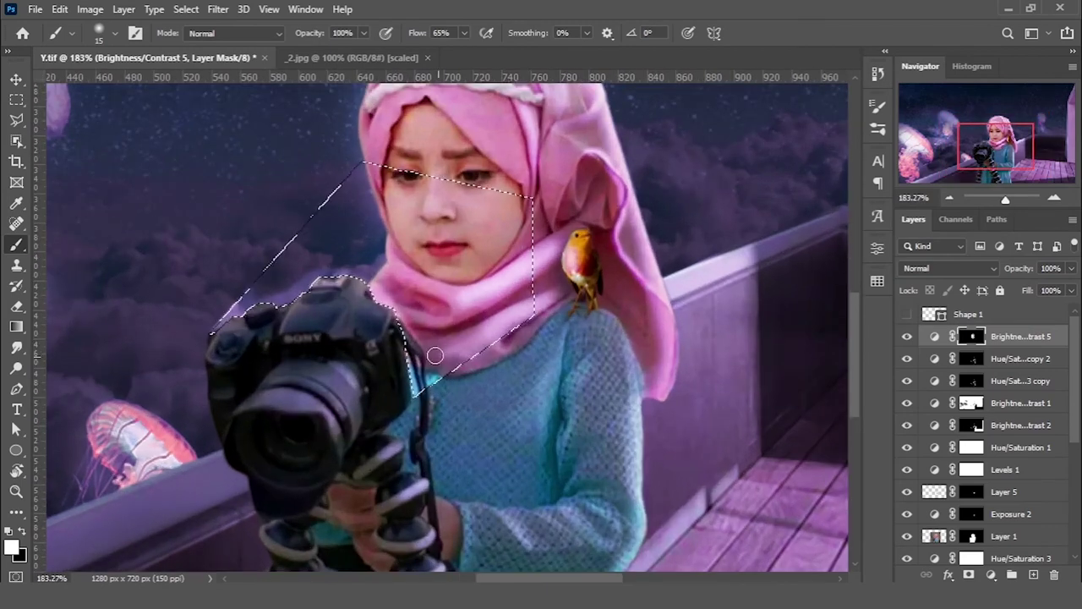
pyautogui.press('4')
pyautogui.press('9')
pyautogui.hotkey('shift', '1')
pyautogui.hotkey('shift', '6')
pyautogui.press(']')
pyautogui.press(']')
pyautogui.press(']')
pyautogui.moveTo(267, 285)
pyautogui.mouseDown()
pyautogui.moveTo(424, 380)
pyautogui.moveTo(314, 302)
pyautogui.mouseUp()
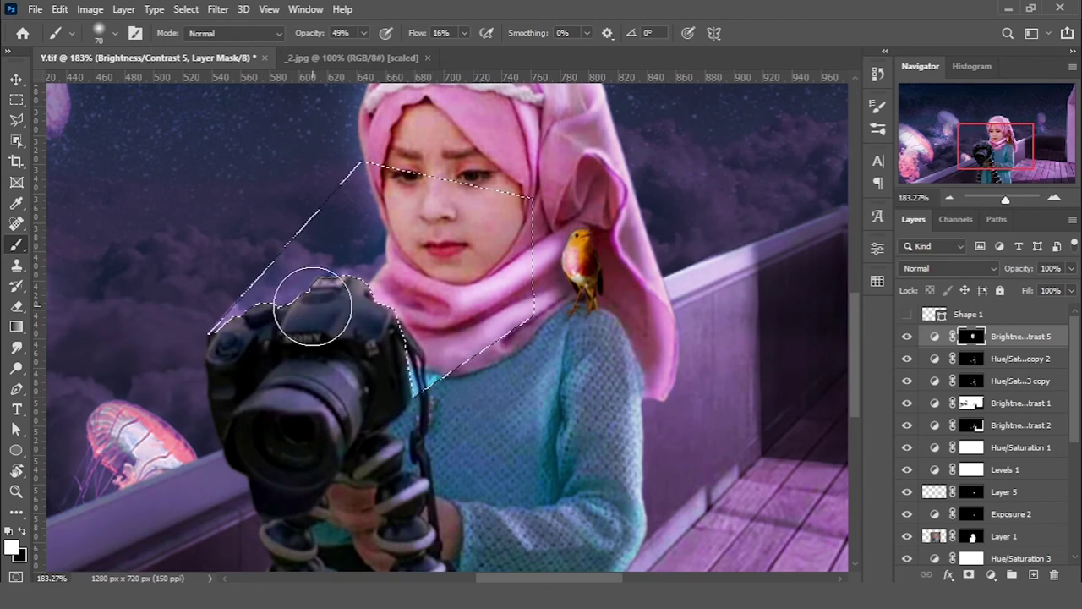
# - Deselect and add a new empty Layer 9 on top
pyautogui.hotkey('ctrl', 'd')
pyautogui.scroll(-1, 584, 428)
pyautogui.scroll(-3, 365, 422)
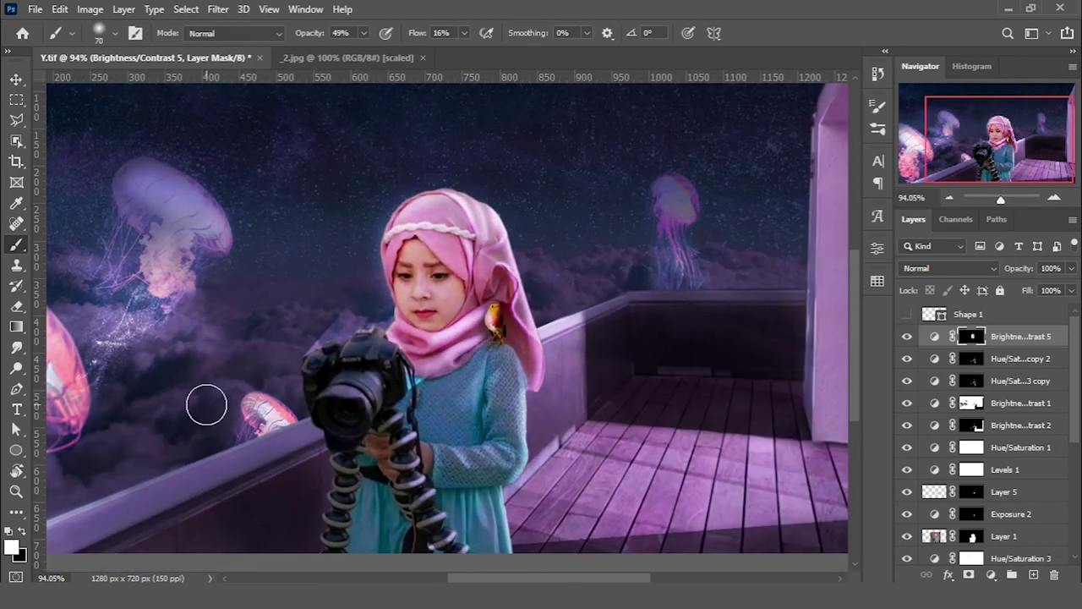
pyautogui.scroll(2, 230, 311)
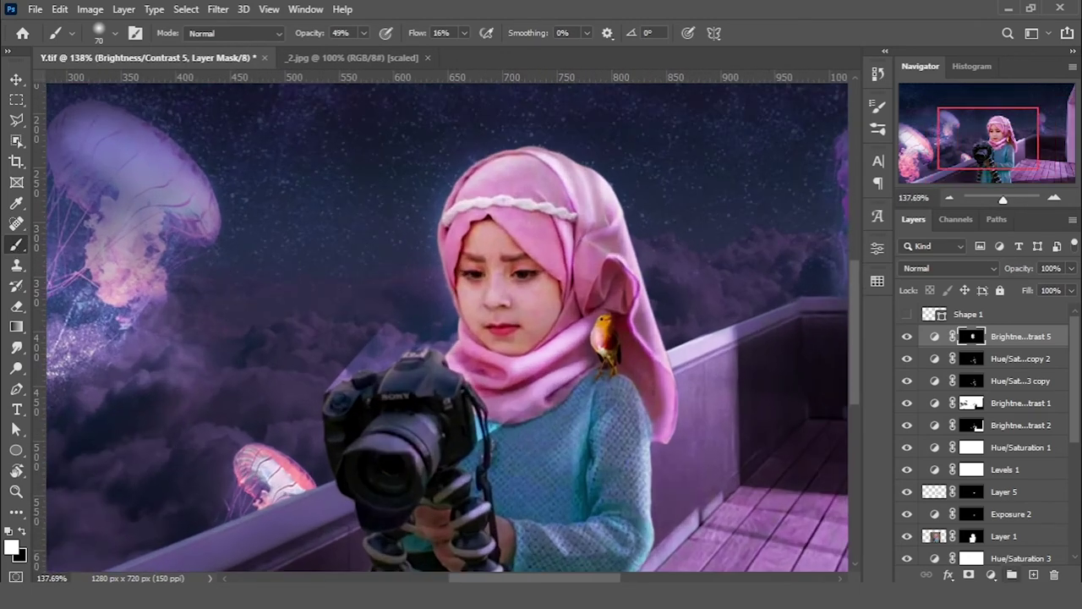
pyautogui.click(1032, 575)
pyautogui.rightClick(424, 403)
# - Paint a soft white dot on Layer 9 and transform it into a thin diagonal streak
pyautogui.press('Escape')
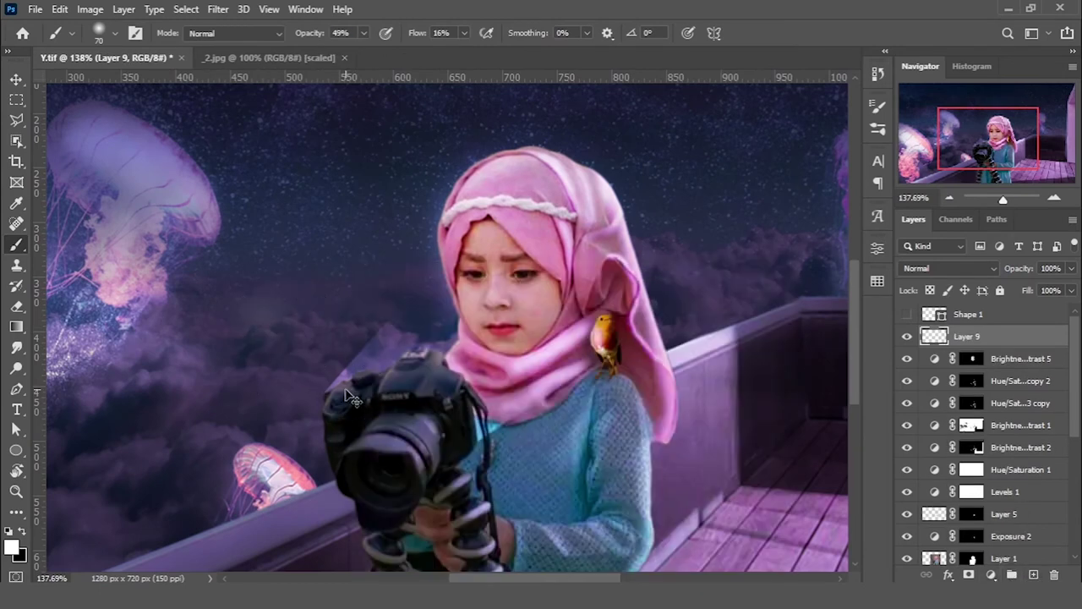
pyautogui.click(290, 246)
pyautogui.hotkey('ctrl', 't')
pyautogui.moveTo(290, 189)
pyautogui.mouseDown()
pyautogui.moveTo(290, 291)
pyautogui.moveTo(538, 300)
pyautogui.mouseUp()
pyautogui.scroll(2, 342, 302)
pyautogui.moveTo(352, 272); pyautogui.dragTo(352, 277)
pyautogui.moveTo(546, 292)
pyautogui.mouseDown()
pyautogui.moveTo(372, 250)
pyautogui.moveTo(409, 282)
pyautogui.mouseUp()
pyautogui.moveTo(467, 301); pyautogui.dragTo(467, 326)
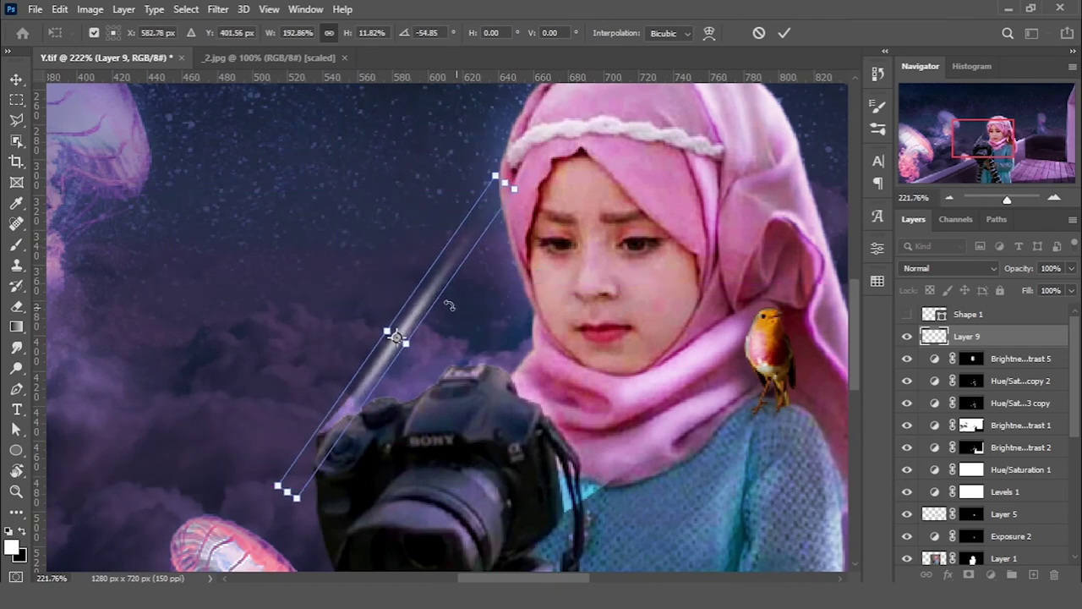
pyautogui.press('Return')
pyautogui.hscroll(2, 423, 321)
pyautogui.moveTo(475, 319); pyautogui.dragTo(502, 319)
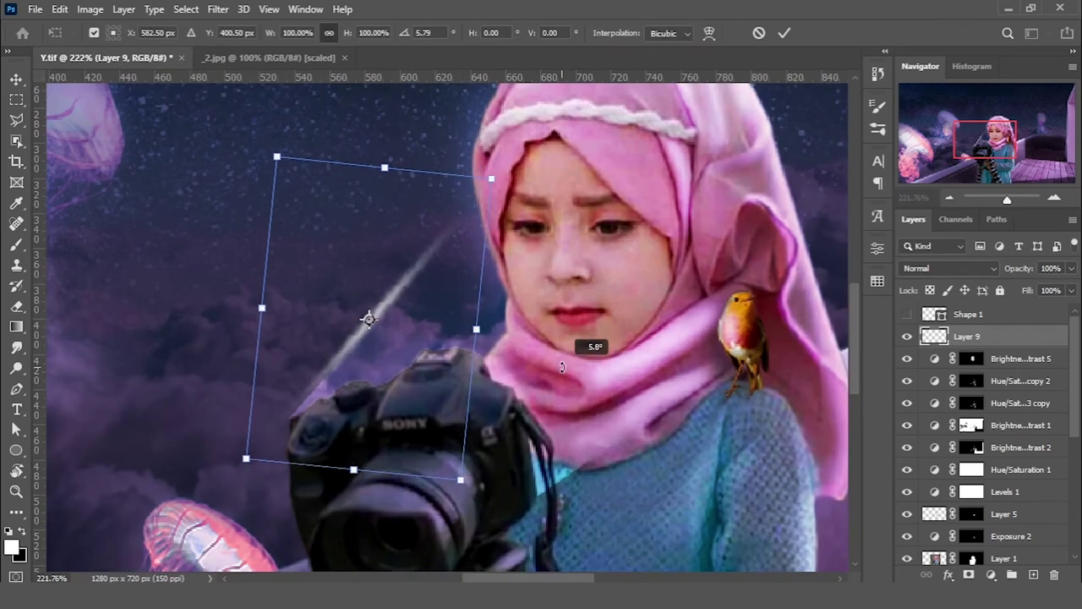
pyautogui.press('Return')
# - Duplicate the streak, then rotate, shrink and place the copy beside the camera
pyautogui.hotkey('ctrl', '0')
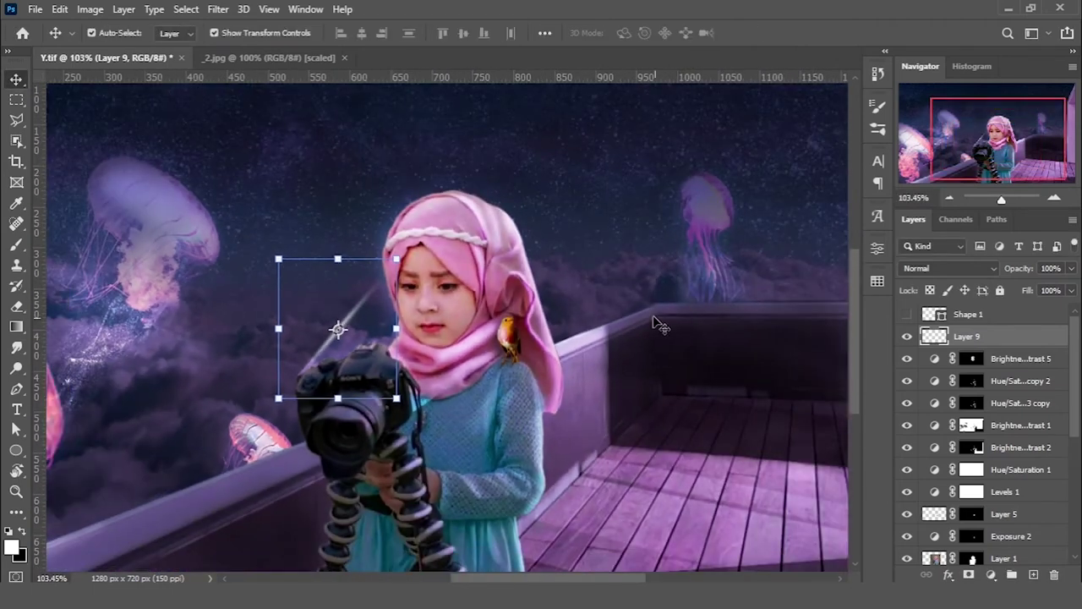
pyautogui.hotkey('ctrl', 'j')
pyautogui.moveTo(440, 287); pyautogui.dragTo(457, 389)
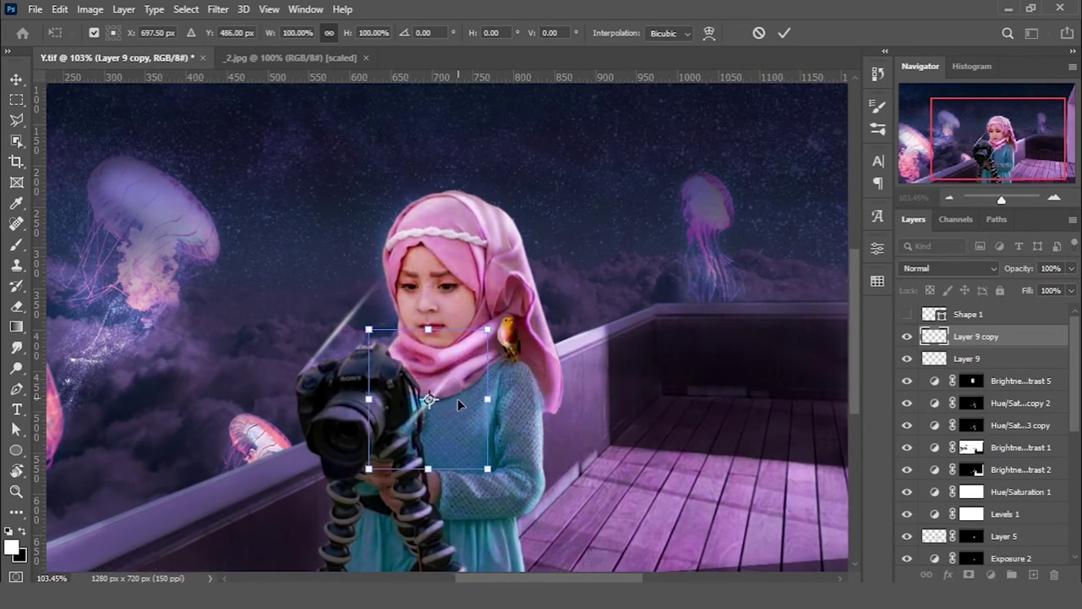
pyautogui.scroll(2, 457, 389)
pyautogui.scroll(2, 438, 445)
pyautogui.moveTo(504, 535); pyautogui.dragTo(412, 483)
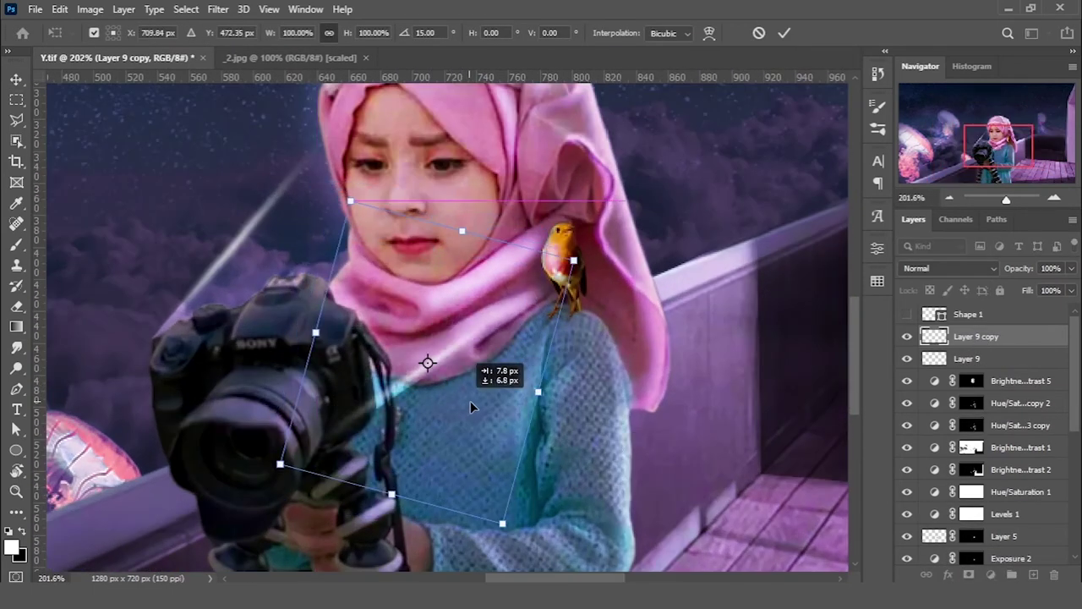
pyautogui.moveTo(394, 354)
pyautogui.mouseDown()
pyautogui.moveTo(436, 382)
pyautogui.moveTo(445, 376)
pyautogui.mouseUp()
pyautogui.scroll(1, 449, 356)
pyautogui.scroll(1, 450, 348)
pyautogui.press('Return')
pyautogui.scroll(-1, 504, 418)
pyautogui.scroll(-1, 506, 411)
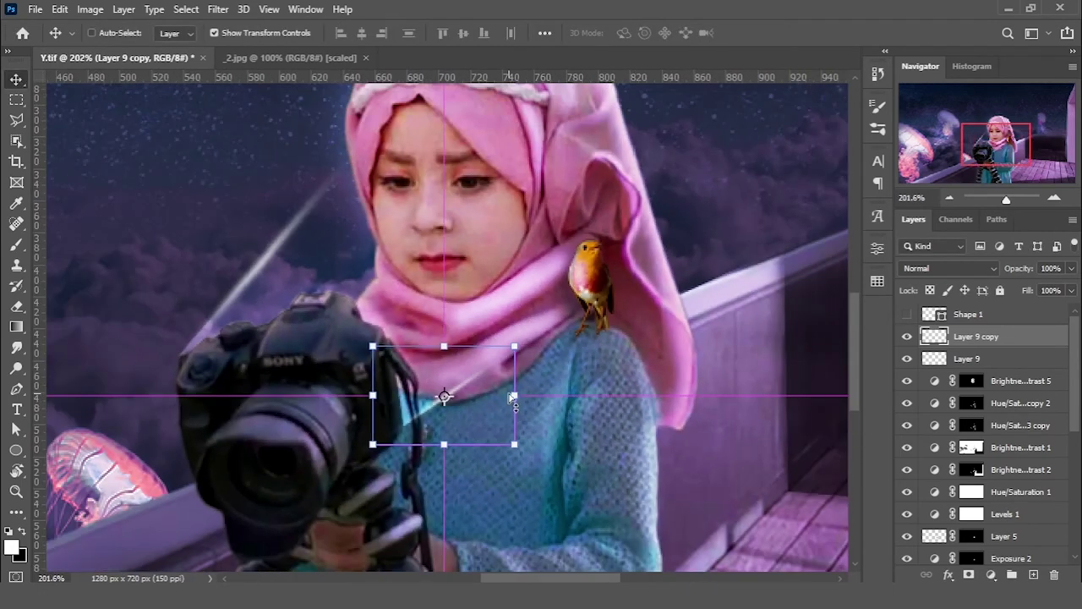
# - Add third and fourth streak copies, rotated and positioned around and above the camera
pyautogui.hotkey('ctrl', 'j')
pyautogui.moveTo(445, 396); pyautogui.dragTo(415, 347)
pyautogui.moveTo(492, 398); pyautogui.dragTo(558, 412)
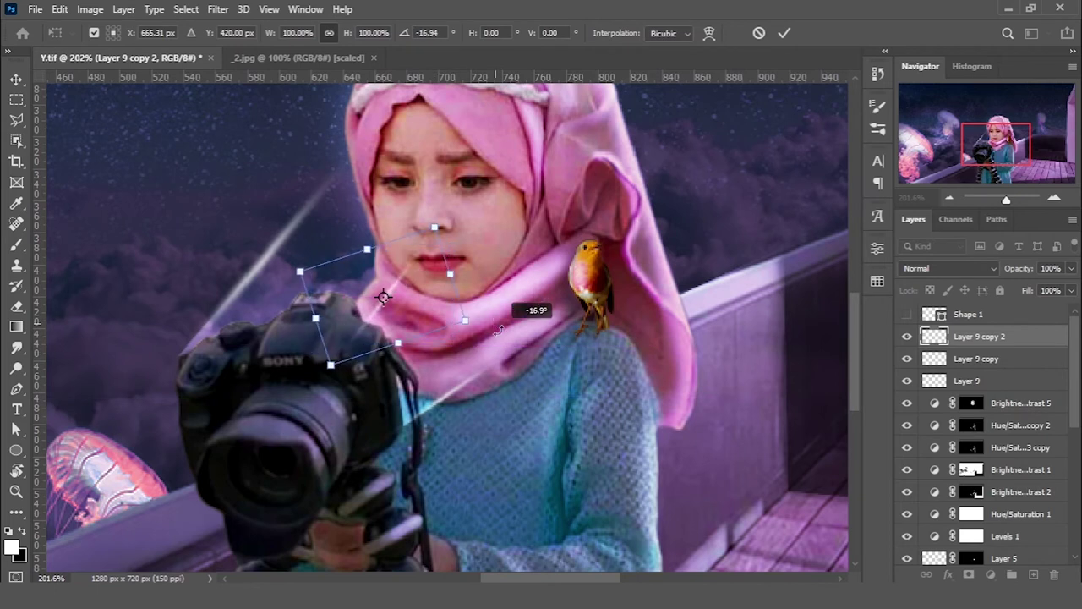
pyautogui.moveTo(451, 359); pyautogui.dragTo(428, 331)
pyautogui.press('Return')
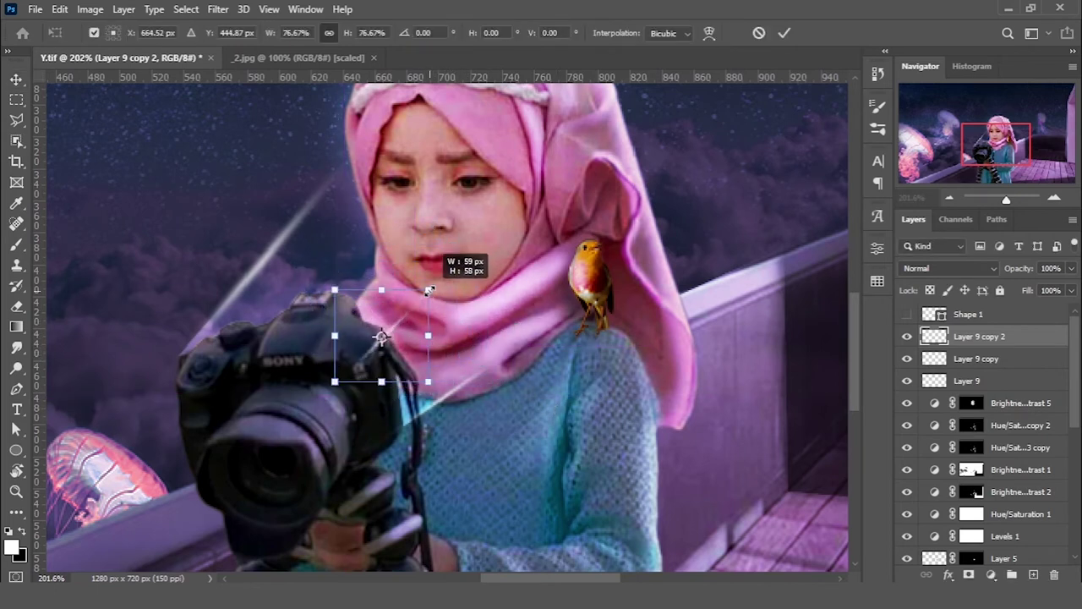
pyautogui.moveTo(480, 345); pyautogui.dragTo(457, 338)
pyautogui.hotkey('ctrl', 't')
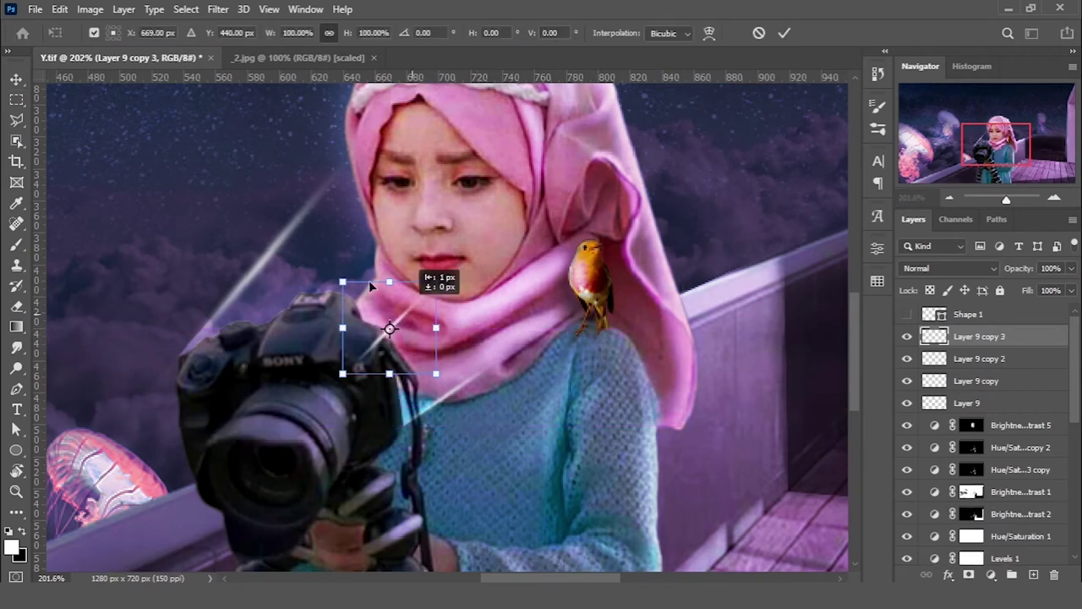
pyautogui.moveTo(369, 280); pyautogui.dragTo(347, 254)
pyautogui.moveTo(317, 318); pyautogui.dragTo(332, 320)
pyautogui.press('Return')
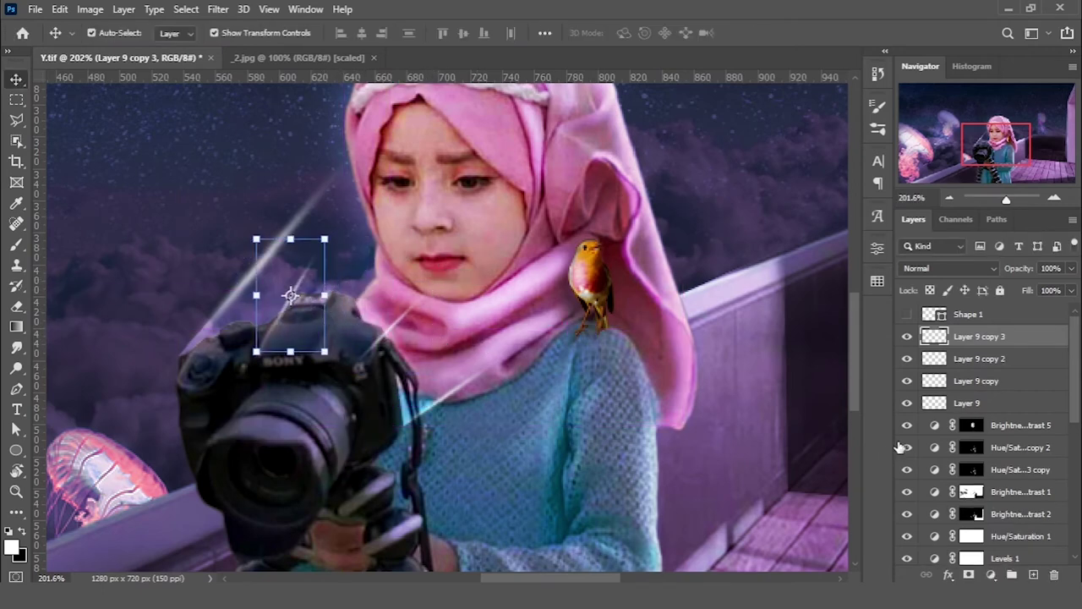
pyautogui.keyDown('shift'); pyautogui.click(1012, 403); pyautogui.keyUp('shift')
# - Convert the streak layers into one smart object and add a layer mask
pyautogui.rightClick(1013, 403)
pyautogui.click(1039, 217)
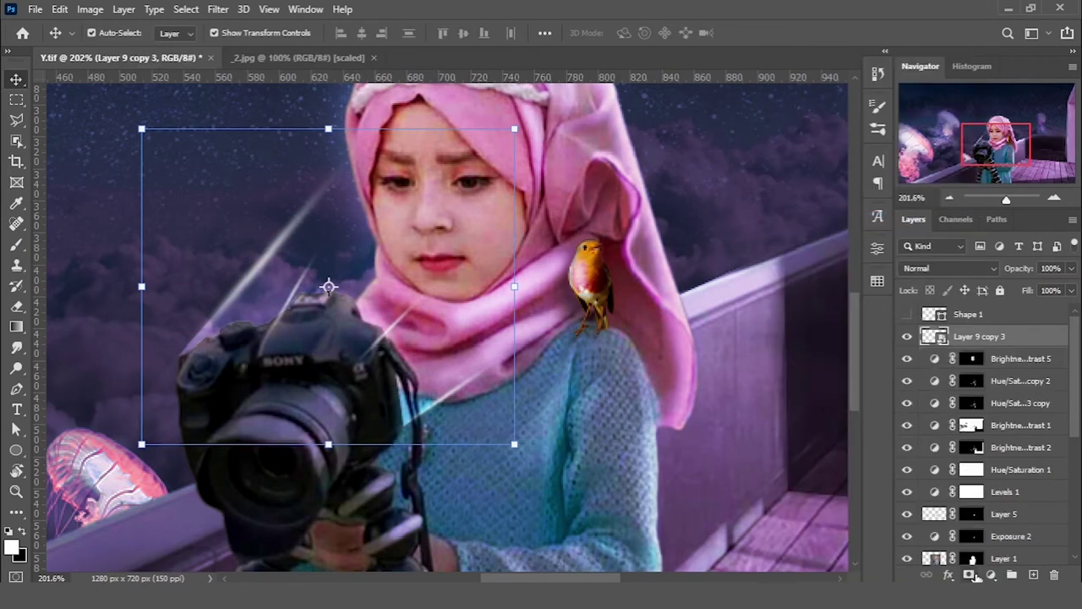
pyautogui.click(969, 574)
pyautogui.scroll(2, 298, 369)
# - Paint black on the mask to hide the streaks over the camera body, brush size 25
pyautogui.press('b')
pyautogui.press('x')
pyautogui.click(338, 375)
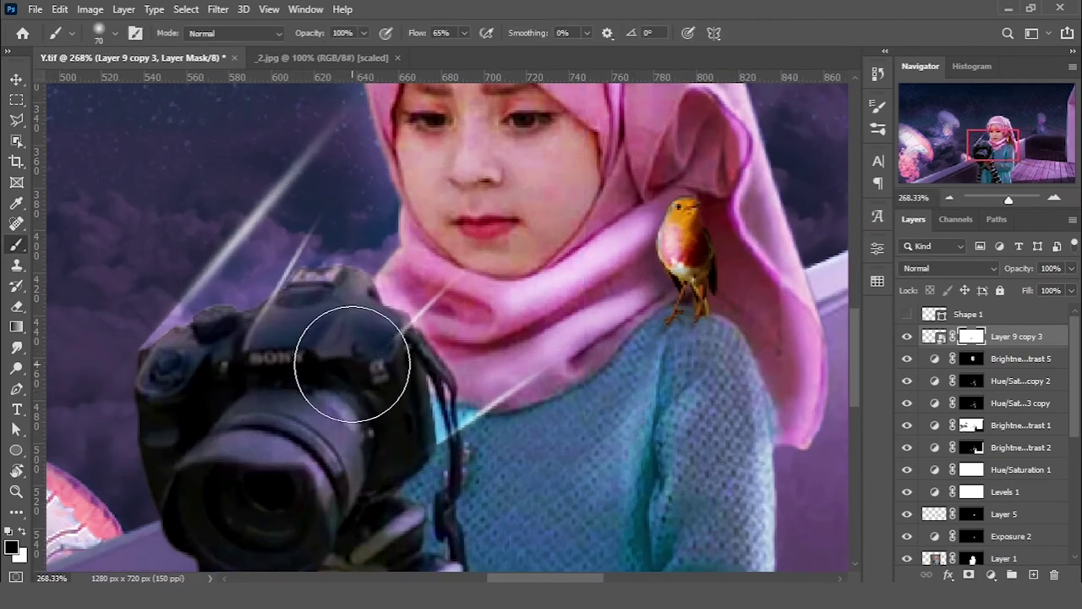
pyautogui.moveTo(302, 384)
pyautogui.mouseDown()
pyautogui.moveTo(326, 471)
pyautogui.moveTo(331, 381)
pyautogui.mouseUp()
pyautogui.press('[')
pyautogui.press('[')
pyautogui.press('[')
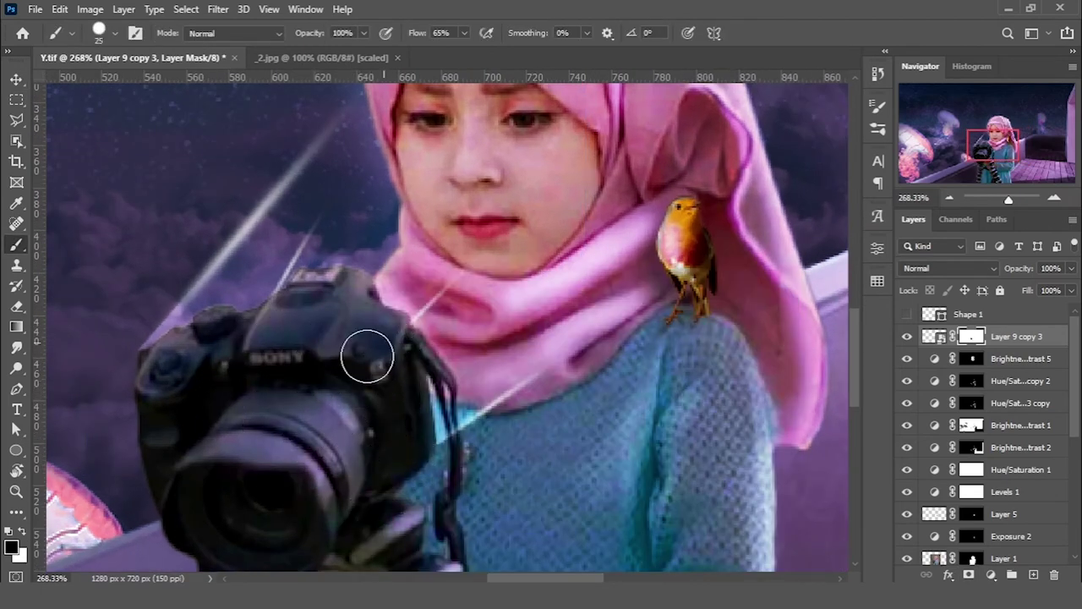
pyautogui.scroll(-6, 246, 398)
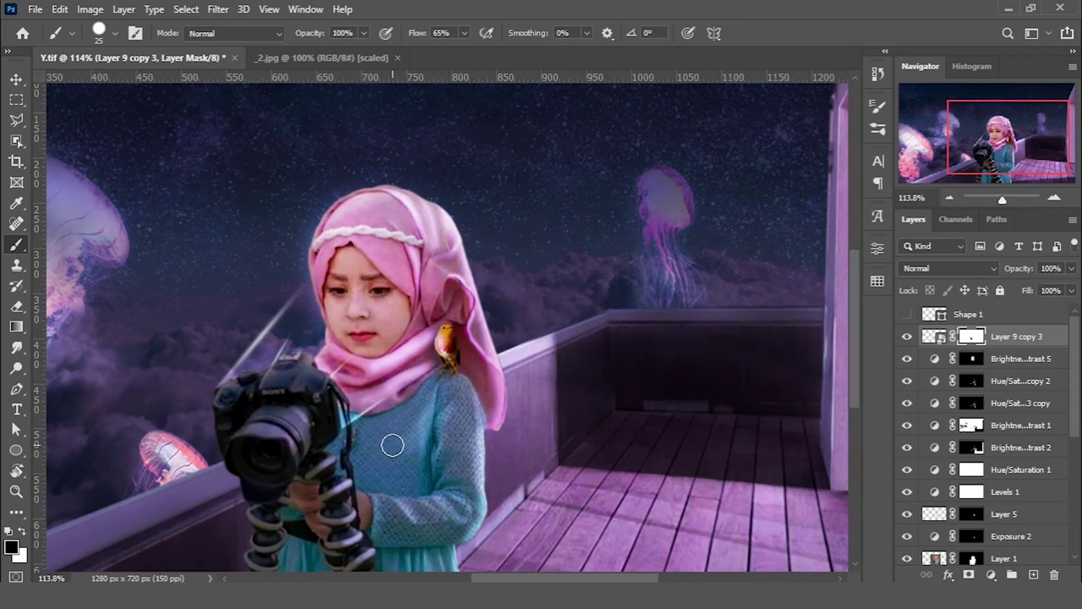
pyautogui.scroll(-3, 389, 436)
pyautogui.scroll(2, 490, 358)
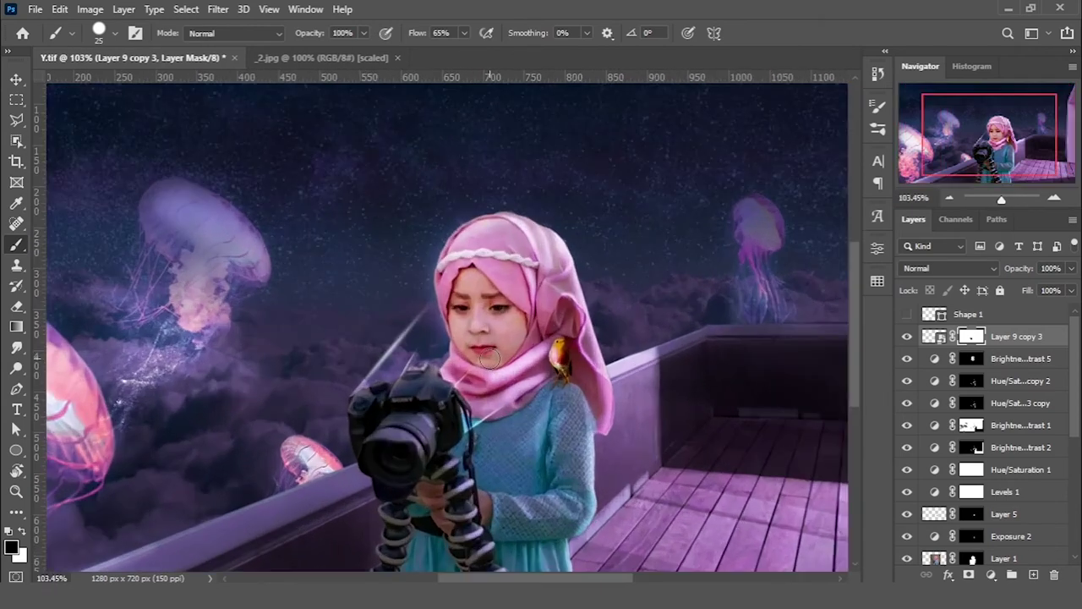
# - Toggle Brightness/Contrast 5 off and on to compare the result
pyautogui.click(1021, 358)
pyautogui.click(907, 360)
pyautogui.click(906, 360)
pyautogui.click(1027, 338)
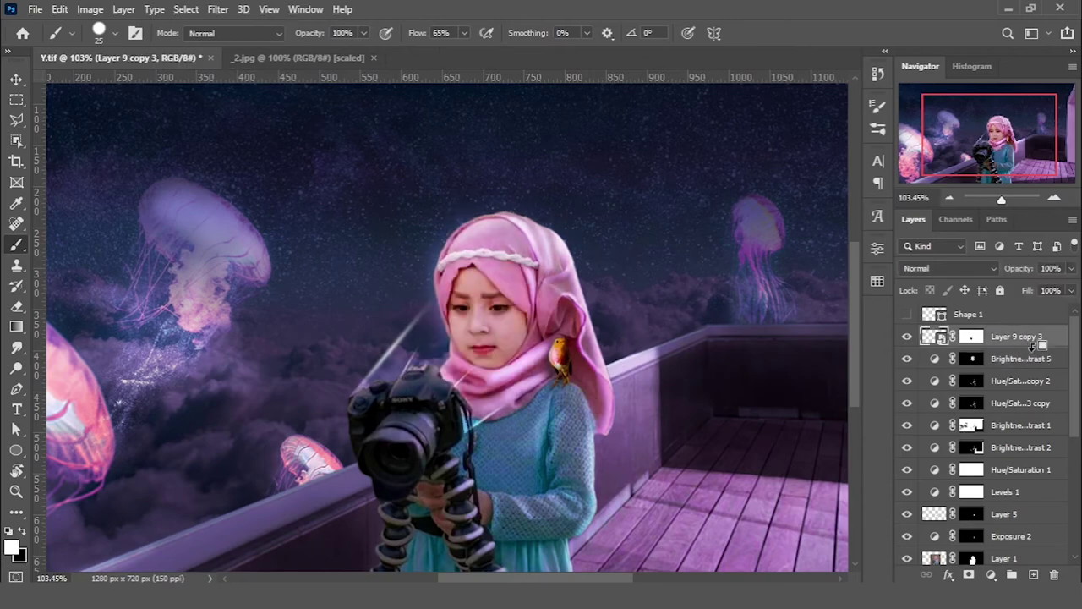
pyautogui.scroll(-1, 483, 423)
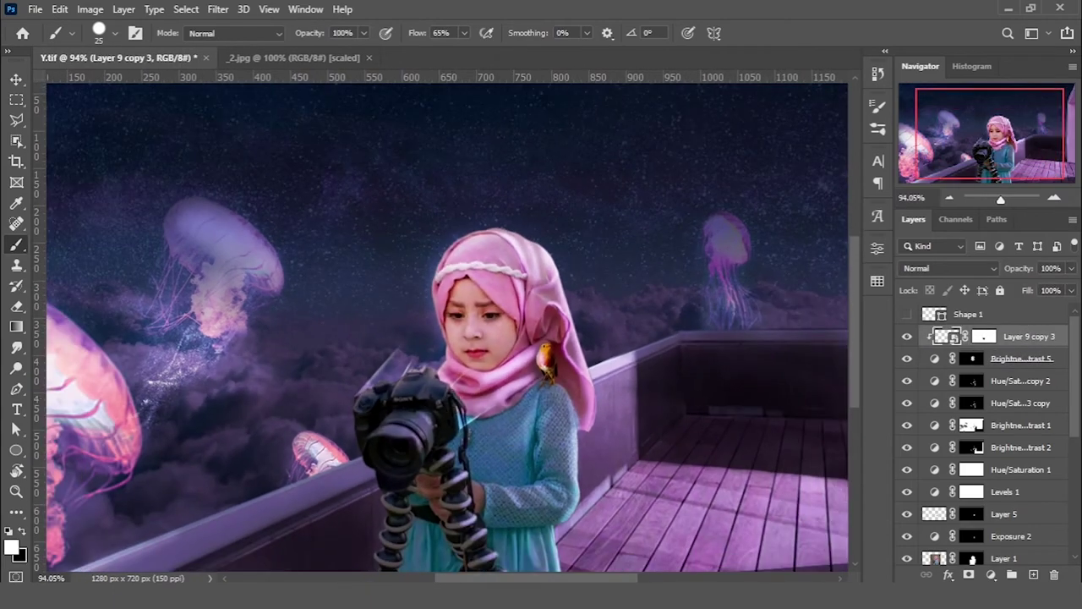
pyautogui.click(296, 58)
# - Bring the 2.jpg star-trail image into the composite with Linear Dodge (Add) blending
pyautogui.press('v')
pyautogui.moveTo(394, 276); pyautogui.dragTo(477, 351)
pyautogui.click(949, 268)
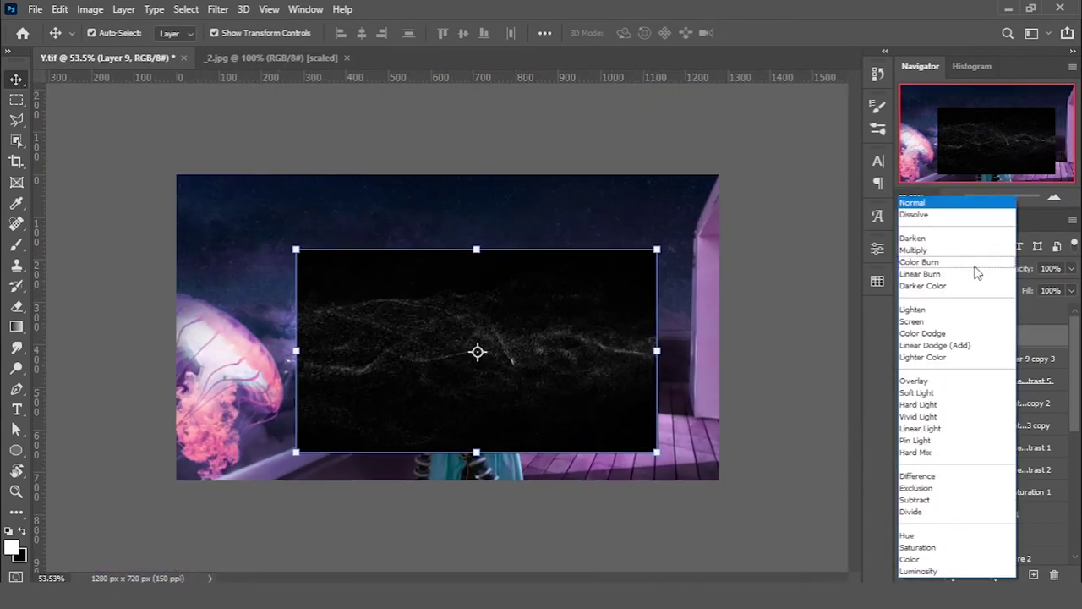
pyautogui.click(934, 345)
# - Scale the star-trail over the camera and warp it into a beam curving toward the girl
pyautogui.moveTo(657, 453)
pyautogui.mouseDown()
pyautogui.moveTo(568, 399)
pyautogui.moveTo(446, 386)
pyautogui.mouseUp()
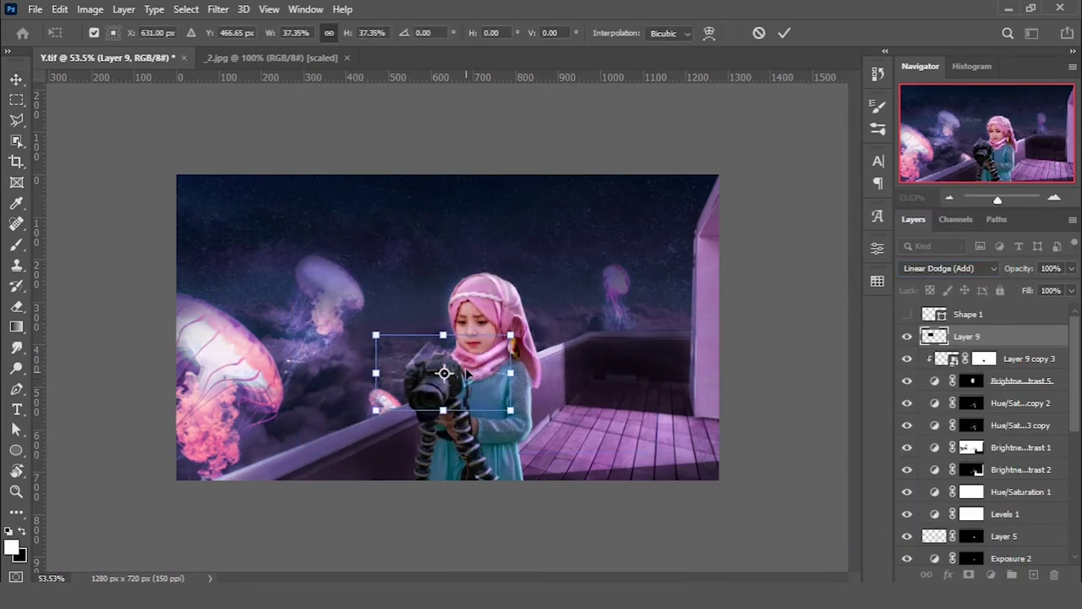
pyautogui.scroll(5, 470, 344)
pyautogui.moveTo(598, 508)
pyautogui.mouseDown()
pyautogui.moveTo(447, 370)
pyautogui.moveTo(544, 370)
pyautogui.moveTo(590, 389)
pyautogui.mouseUp()
pyautogui.scroll(3, 412, 355)
pyautogui.click(708, 32)
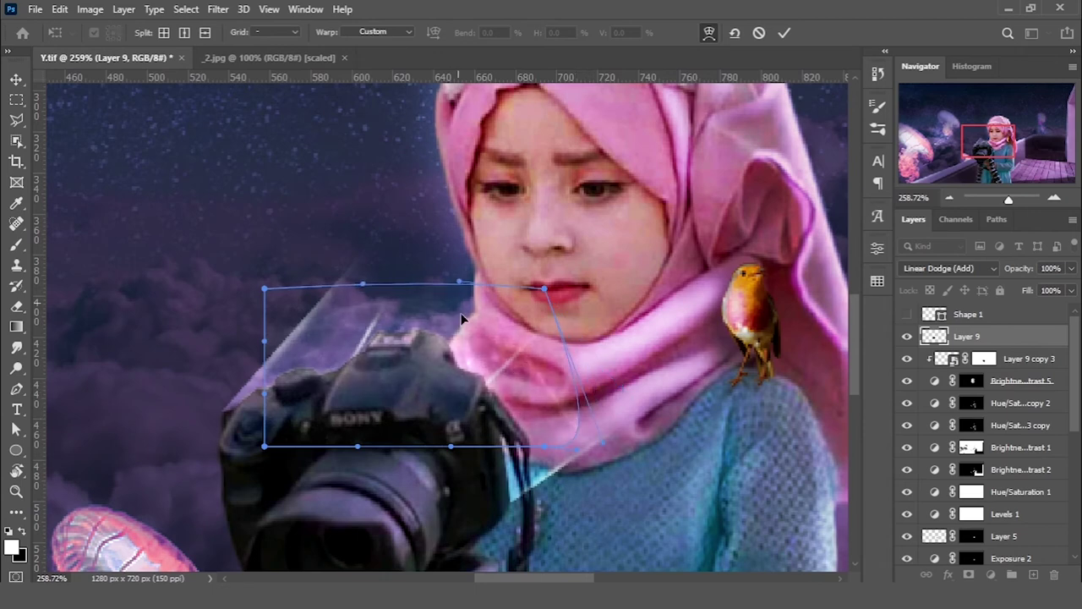
pyautogui.moveTo(288, 406); pyautogui.dragTo(270, 397)
pyautogui.moveTo(541, 423); pyautogui.dragTo(532, 511)
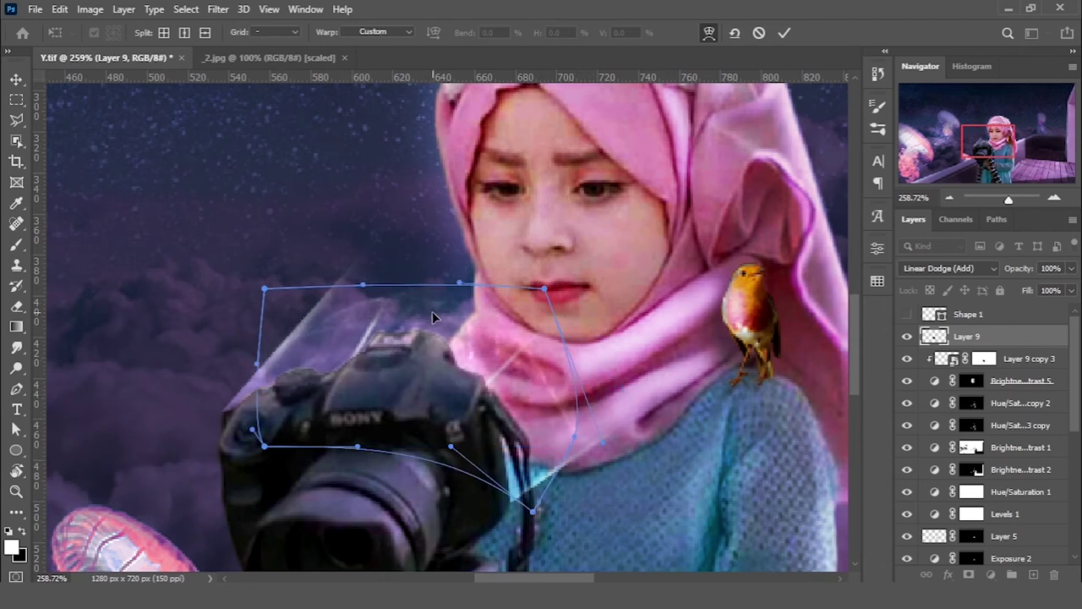
pyautogui.press('Return')
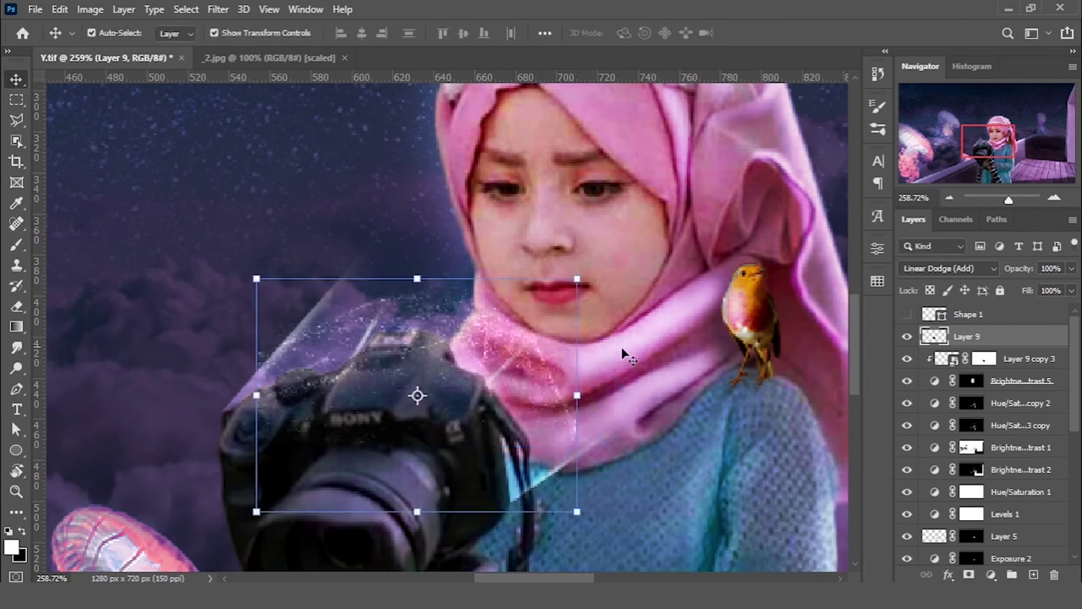
# - Add a layer mask and brush away the beam over and beside the camera top
pyautogui.scroll(-3, 638, 366)
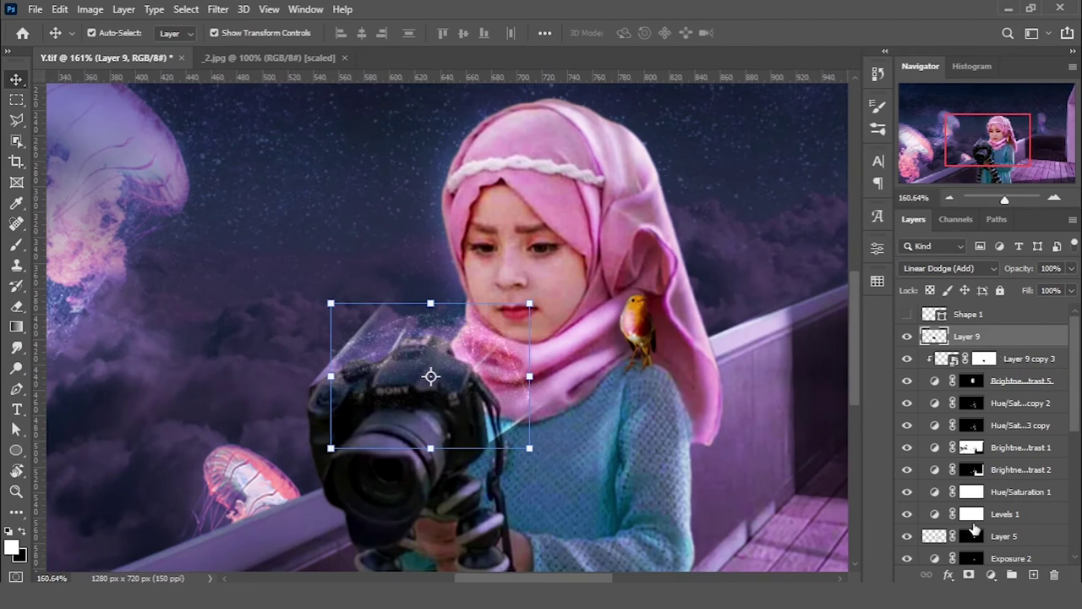
pyautogui.click(969, 574)
pyautogui.press('b')
pyautogui.scroll(2, 431, 338)
pyautogui.moveTo(430, 330)
pyautogui.mouseDown()
pyautogui.moveTo(491, 386)
pyautogui.moveTo(454, 341)
pyautogui.moveTo(333, 367)
pyautogui.mouseUp()
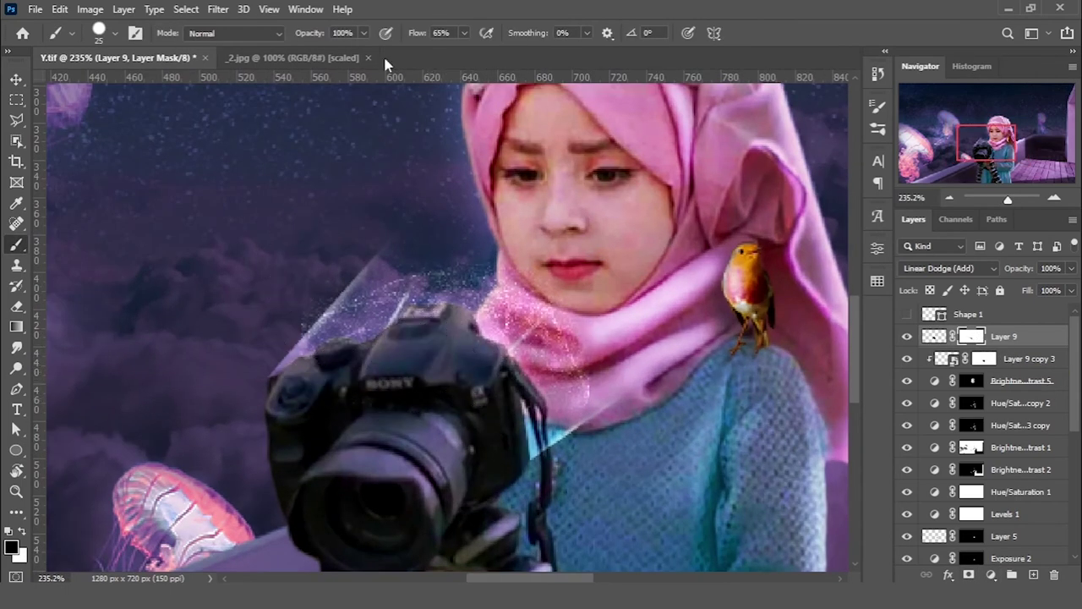
pyautogui.moveTo(307, 273); pyautogui.dragTo(301, 318)
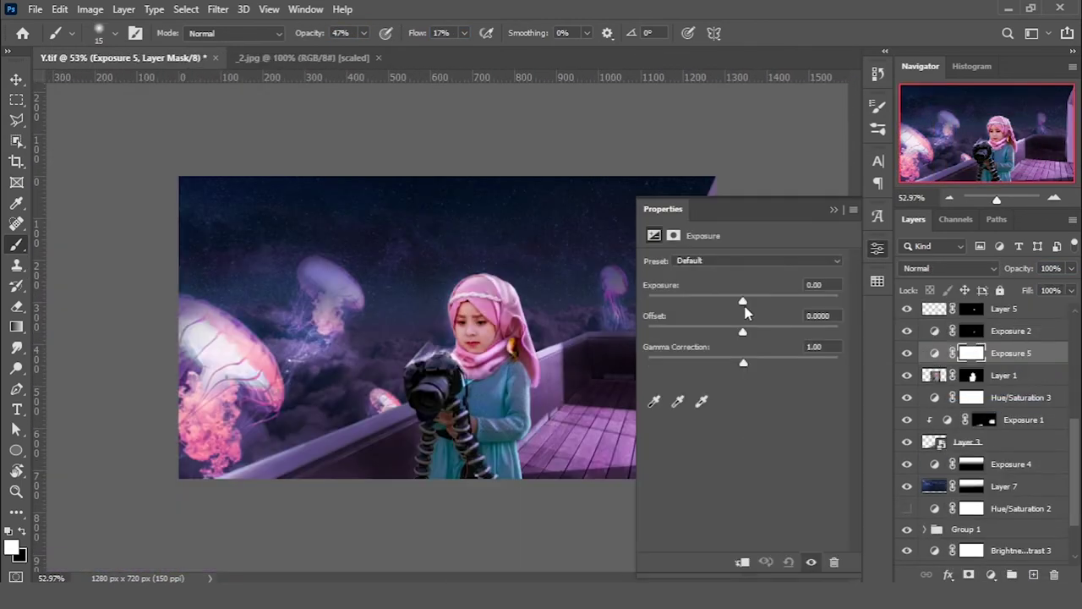
# - Lower the Exposure 5 value to darken it and invert its mask to black
pyautogui.moveTo(741, 303); pyautogui.dragTo(717, 307)
pyautogui.click(834, 209)
pyautogui.hotkey('ctrl', 'i')
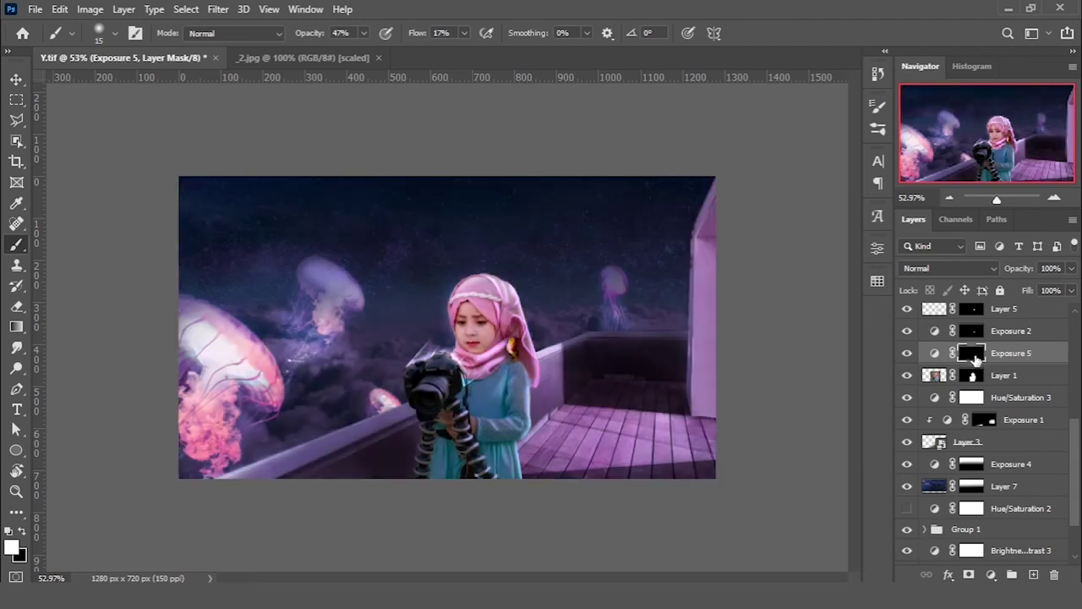
pyautogui.scroll(3, 427, 412)
pyautogui.scroll(2, 427, 411)
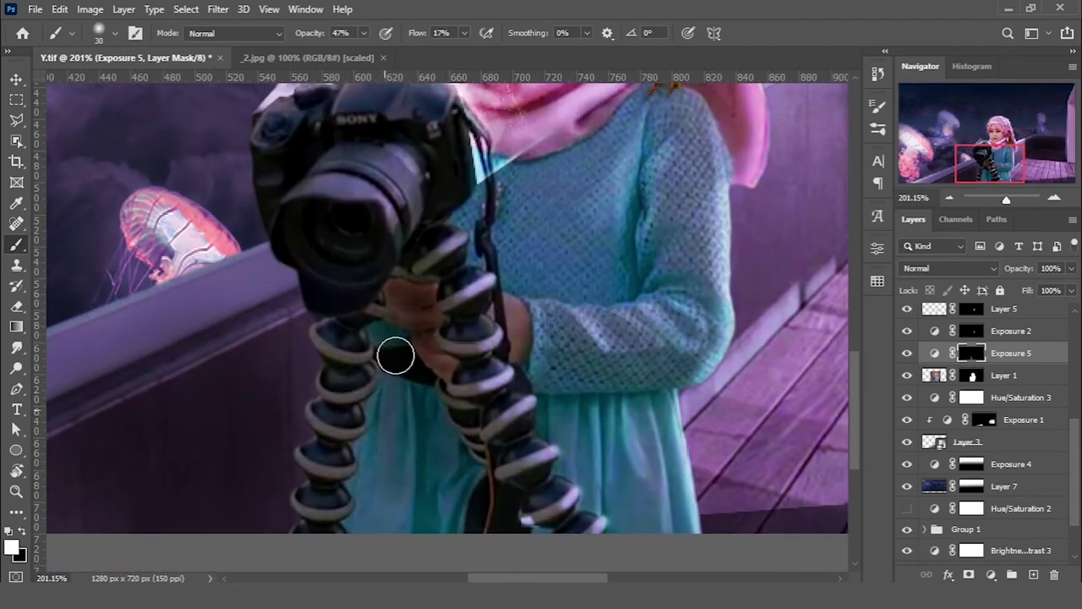
# - At 81% brush opacity, paint the darkening over the hands and between the tripod legs
pyautogui.moveTo(334, 34); pyautogui.dragTo(341, 33)
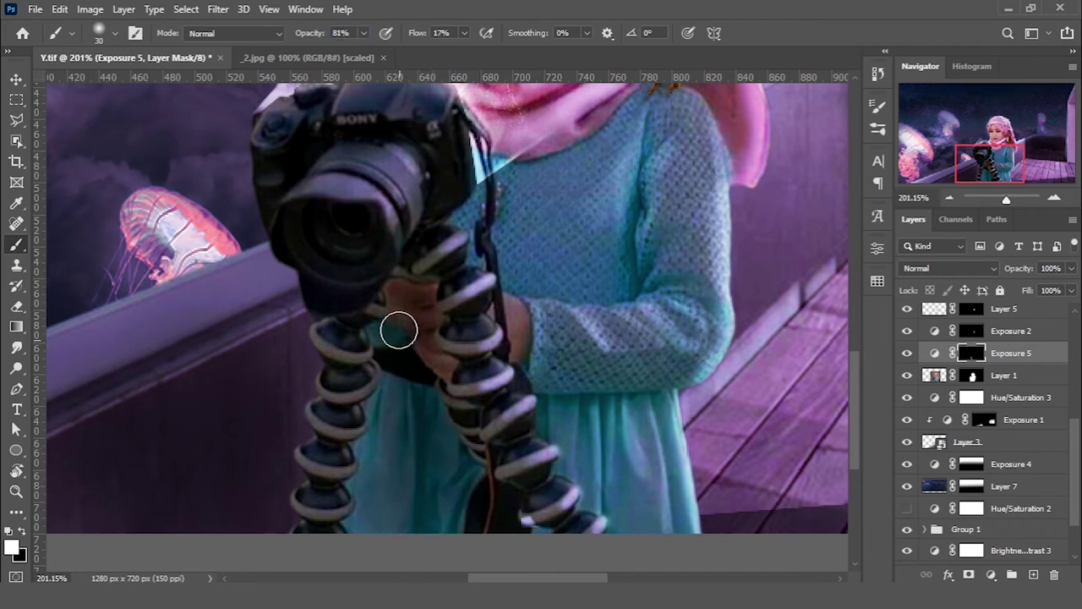
pyautogui.moveTo(407, 303)
pyautogui.mouseDown()
pyautogui.moveTo(377, 500)
pyautogui.moveTo(445, 500)
pyautogui.moveTo(464, 429)
pyautogui.mouseUp()
pyautogui.moveTo(392, 354); pyautogui.dragTo(376, 459)
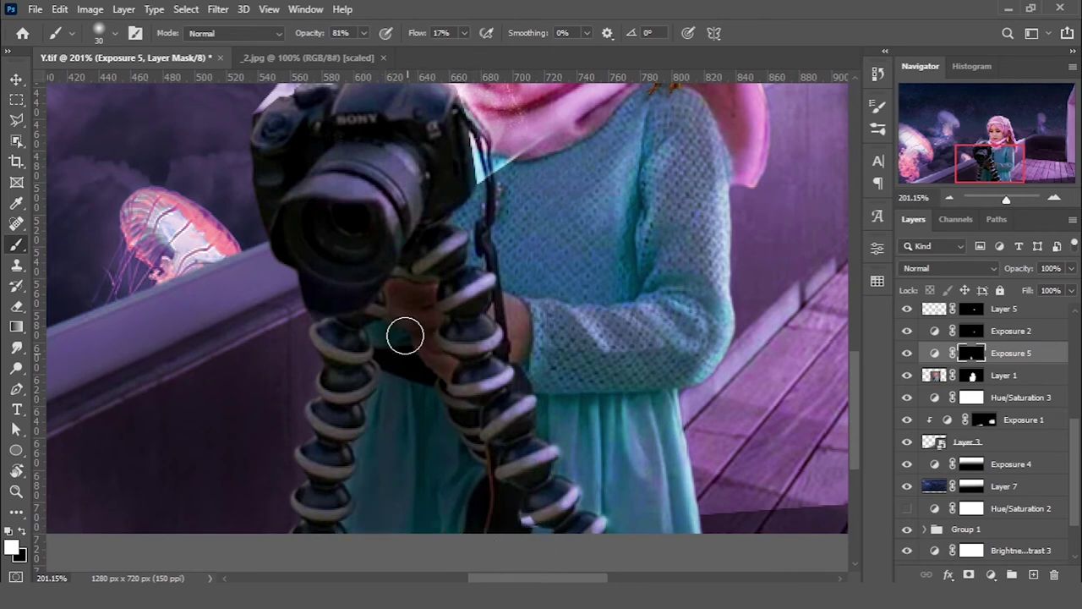
pyautogui.scroll(-5, 381, 347)
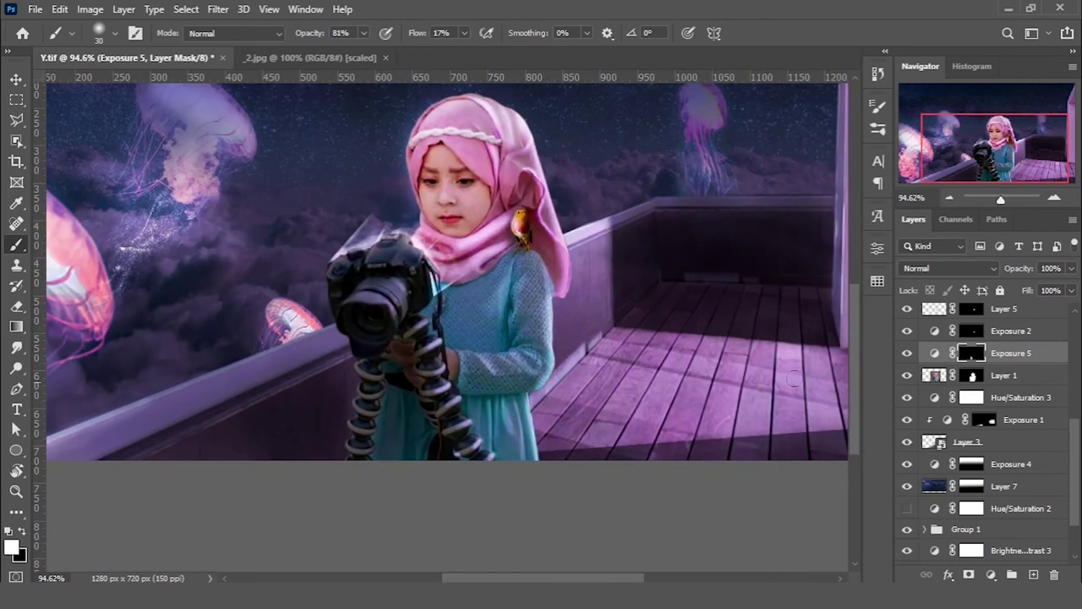
pyautogui.scroll(7, 413, 361)
pyautogui.scroll(1, 406, 367)
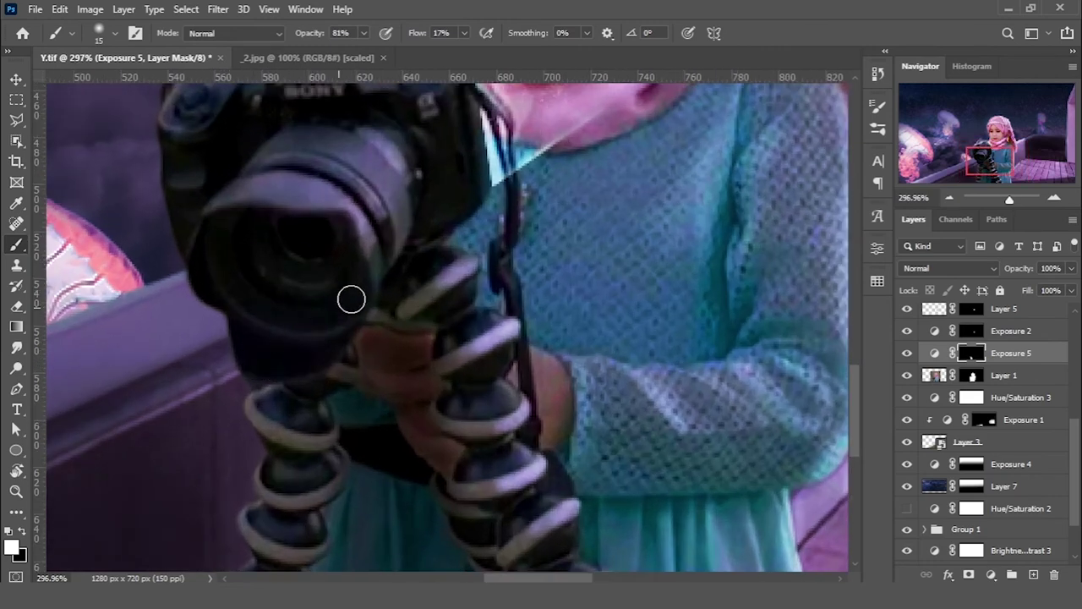
pyautogui.scroll(-3, 354, 294)
pyautogui.scroll(3, 362, 343)
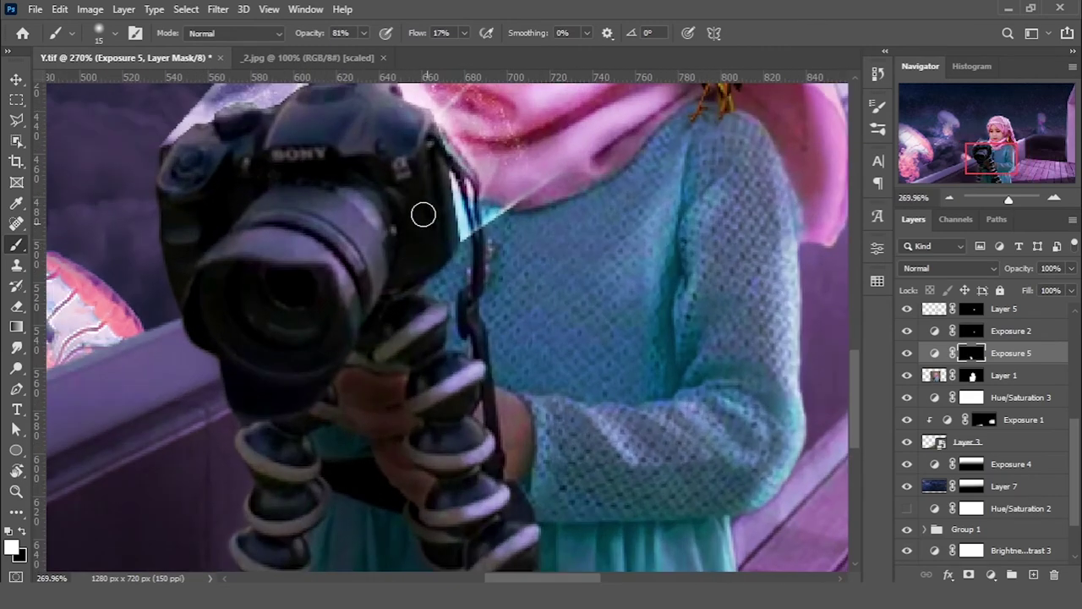
pyautogui.scroll(-3, 293, 256)
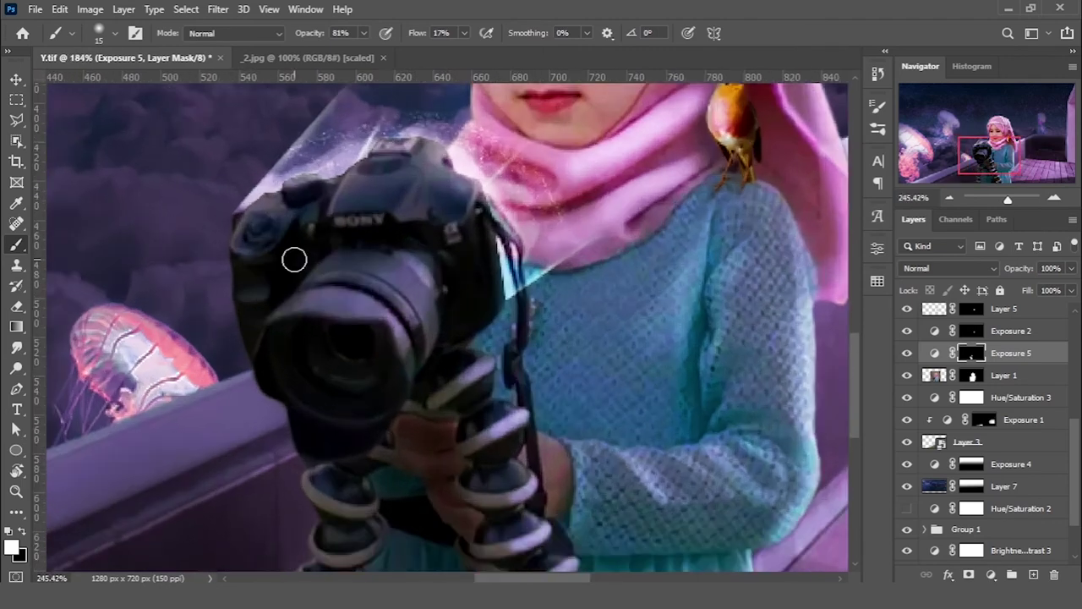
pyautogui.scroll(4, 254, 291)
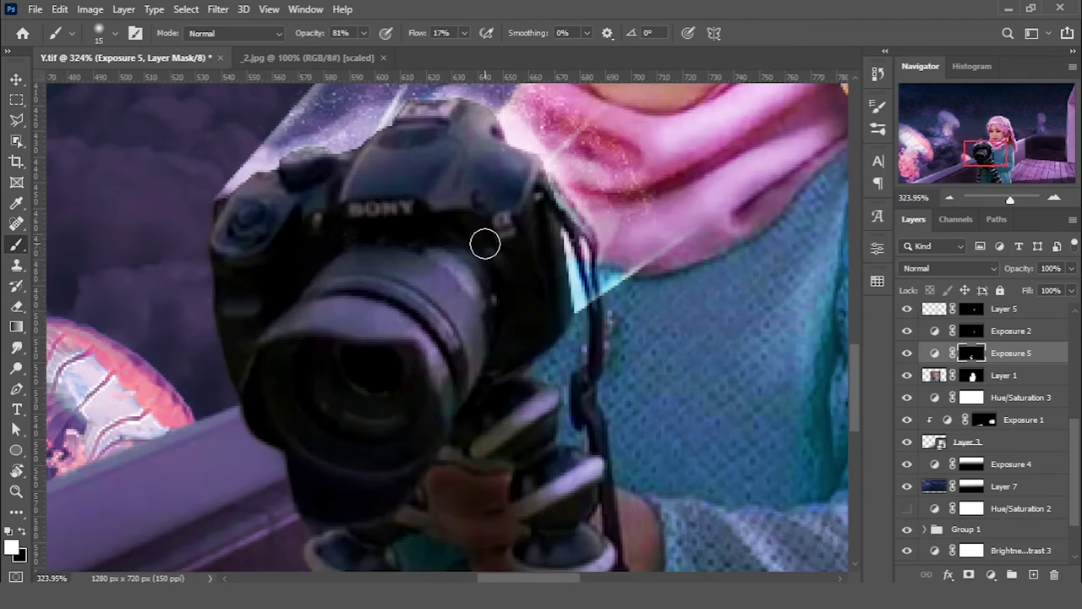
pyautogui.scroll(-2, 485, 244)
pyautogui.scroll(-2, 396, 235)
pyautogui.scroll(-3, 309, 194)
pyautogui.scroll(-1, 330, 282)
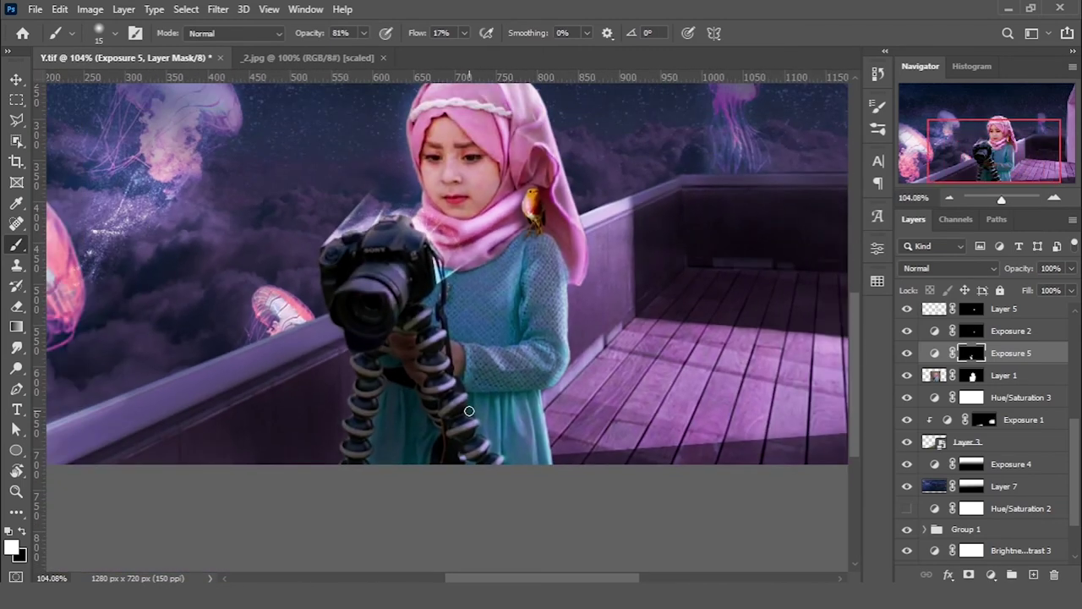
pyautogui.scroll(3, 429, 280)
pyautogui.scroll(2, 466, 239)
pyautogui.scroll(-5, 404, 406)
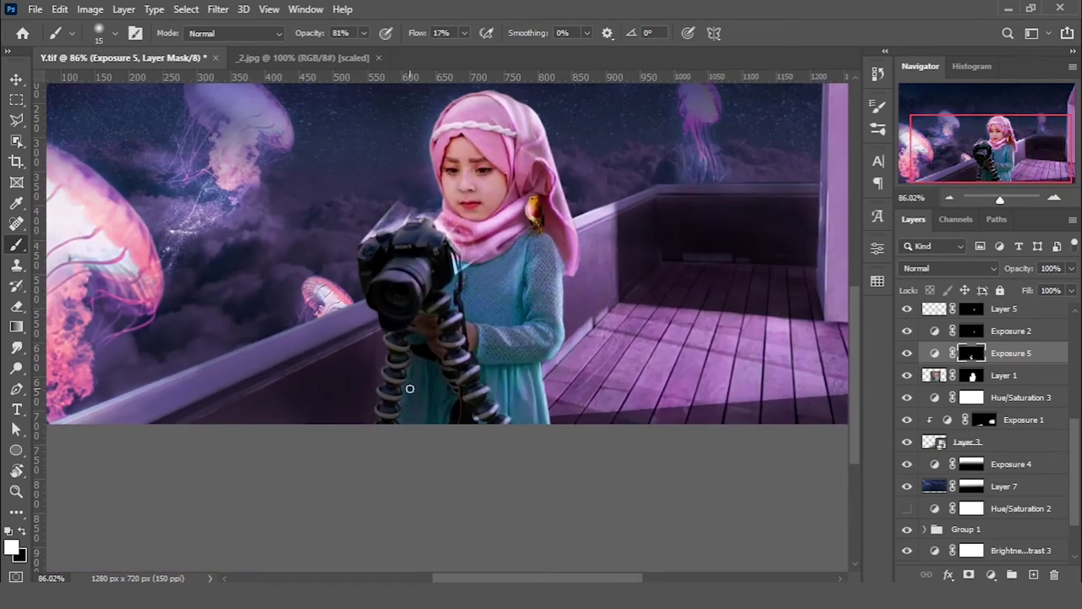
pyautogui.scroll(2, 410, 388)
pyautogui.scroll(2, 435, 355)
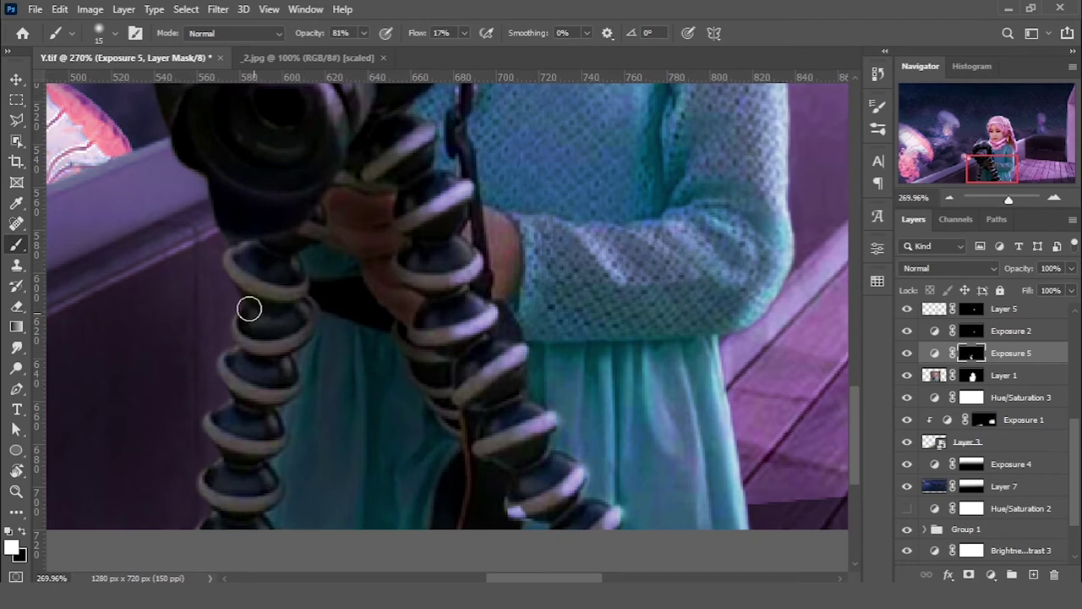
pyautogui.scroll(-3, 248, 417)
pyautogui.scroll(3, 295, 375)
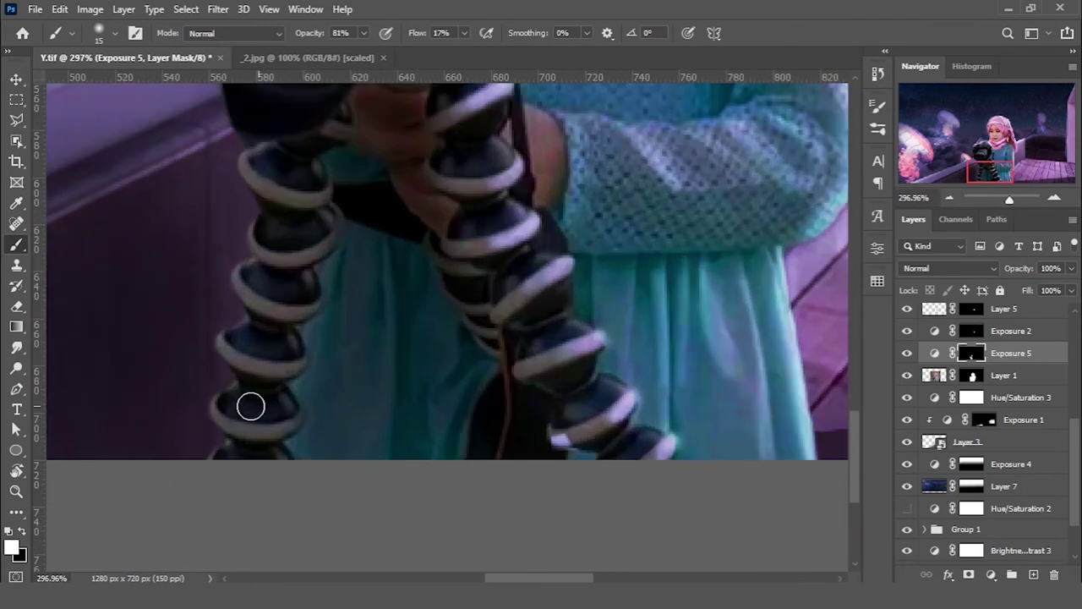
pyautogui.scroll(-4, 248, 403)
pyautogui.scroll(2, 542, 277)
pyautogui.scroll(1, 542, 276)
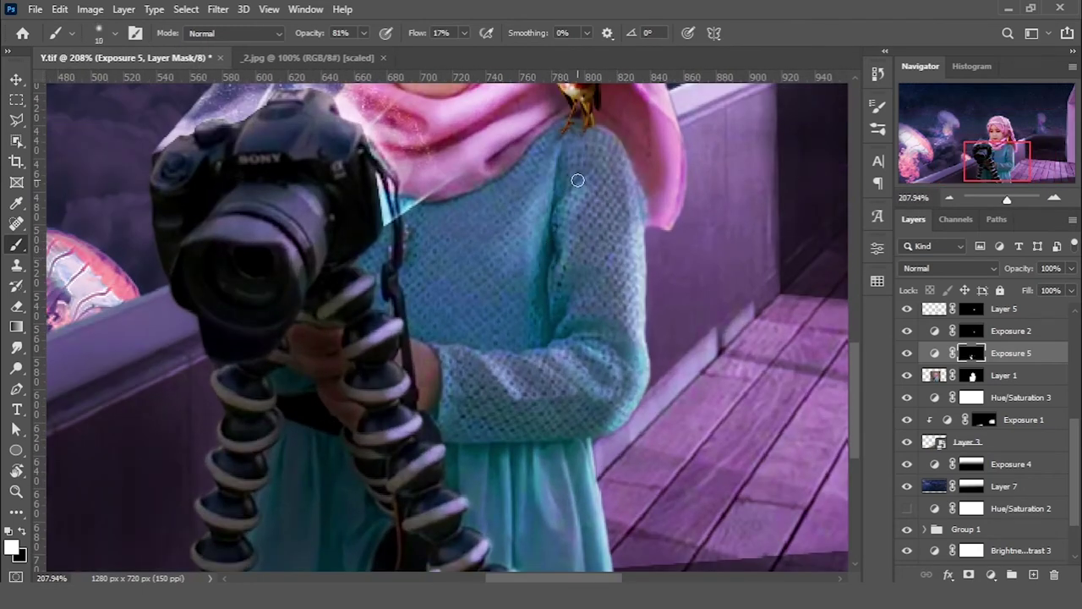
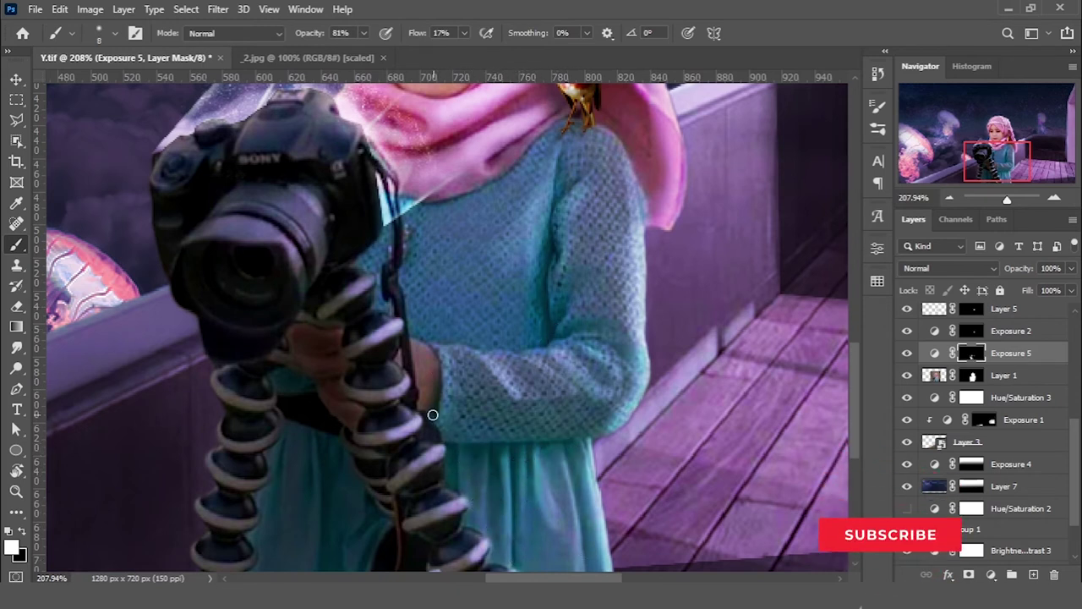
# - Add a white Color Fill 1 layer and set its blend mode to Overlay
pyautogui.scroll(1, 502, 242)
pyautogui.scroll(-2, 525, 321)
pyautogui.scroll(1, 489, 387)
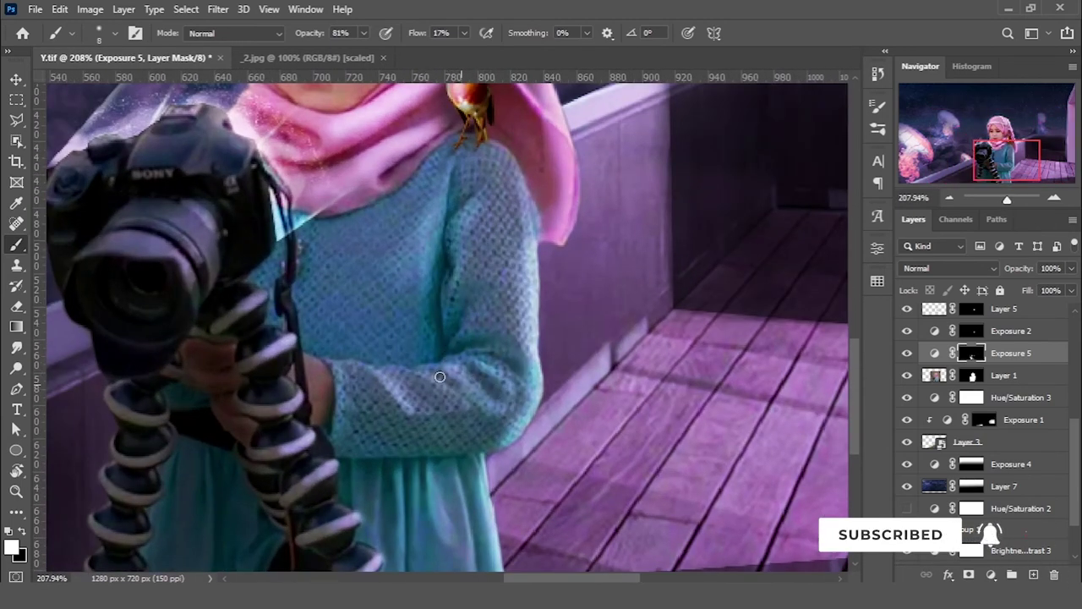
pyautogui.scroll(-2, 335, 361)
pyautogui.scroll(3, 396, 367)
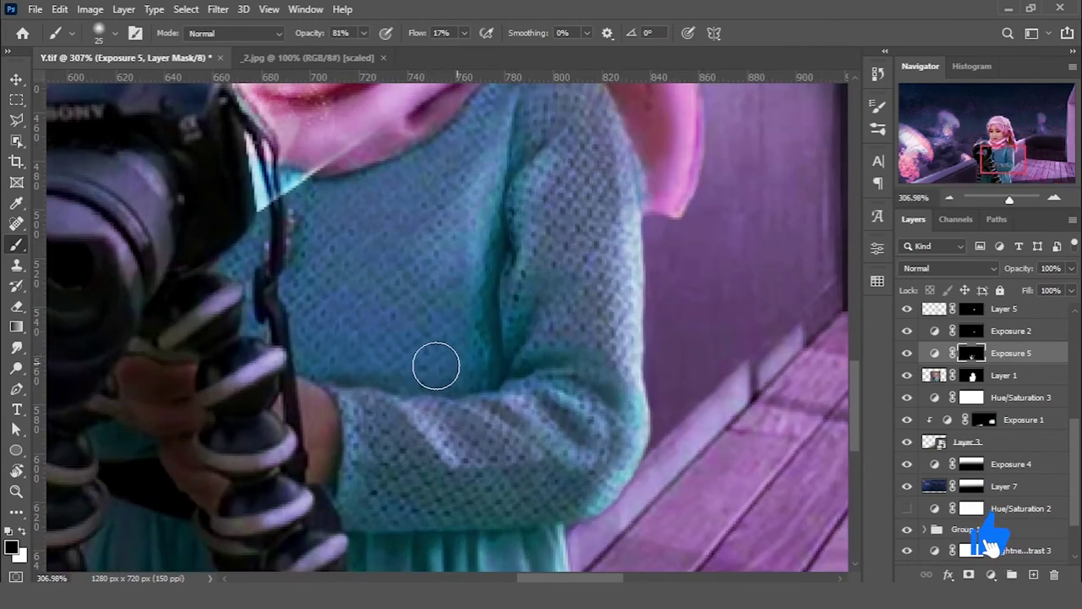
pyautogui.scroll(-2, 458, 276)
pyautogui.scroll(-2, 432, 409)
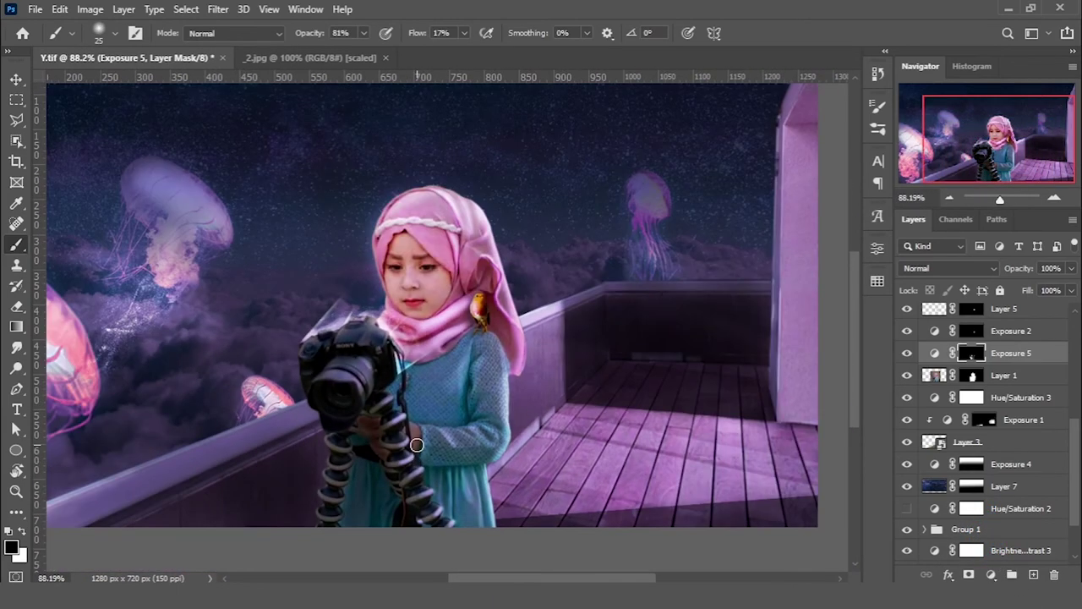
pyautogui.scroll(-1, 440, 415)
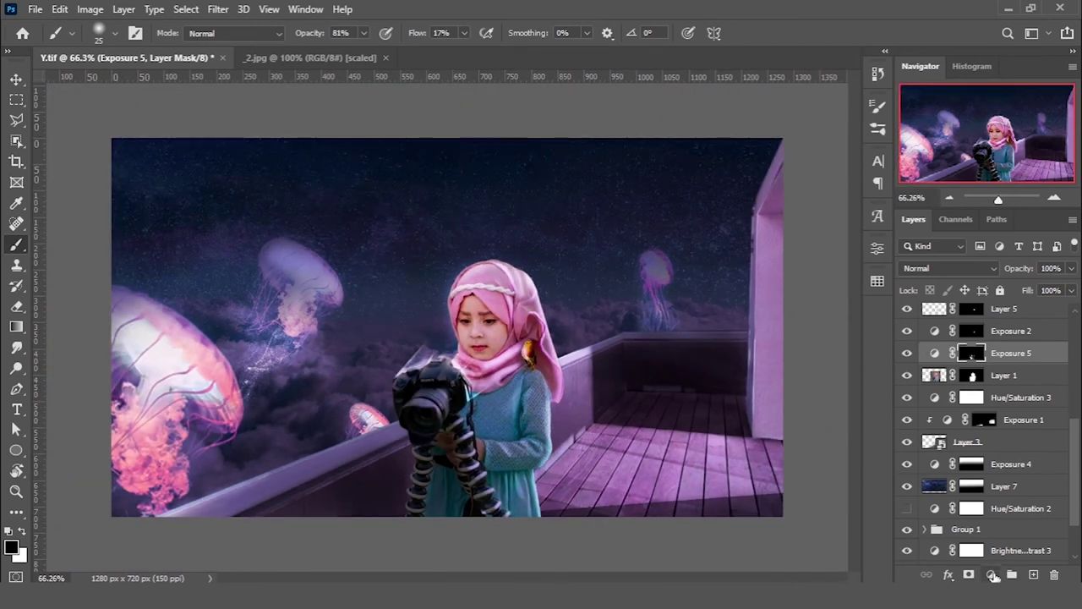
pyautogui.click(991, 575)
pyautogui.click(1007, 344)
pyautogui.moveTo(743, 303); pyautogui.dragTo(840, 310)
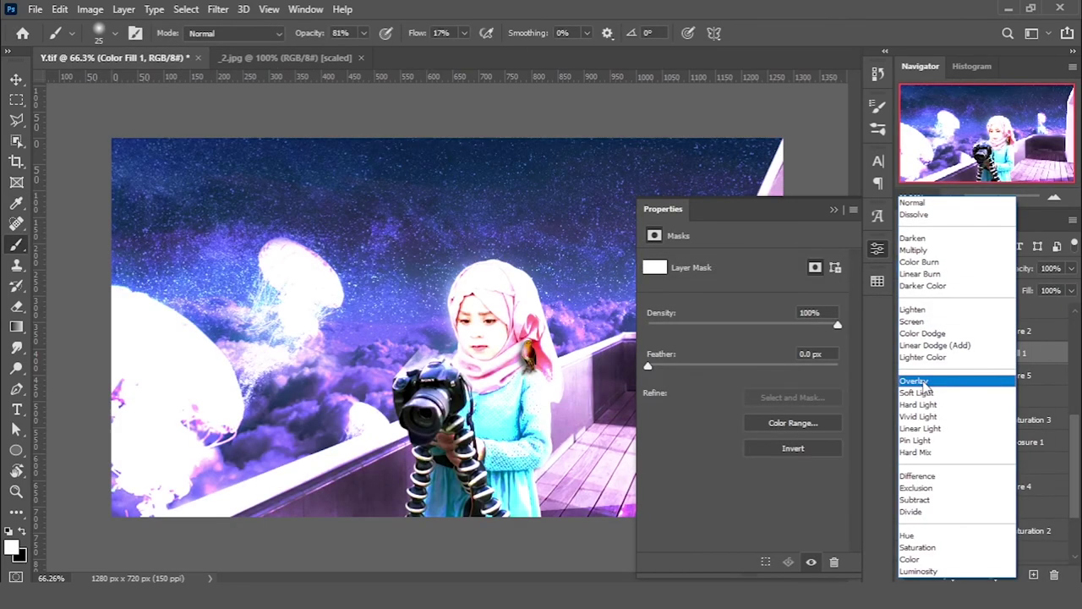
pyautogui.click(913, 381)
pyautogui.click(957, 269)
pyautogui.click(928, 383)
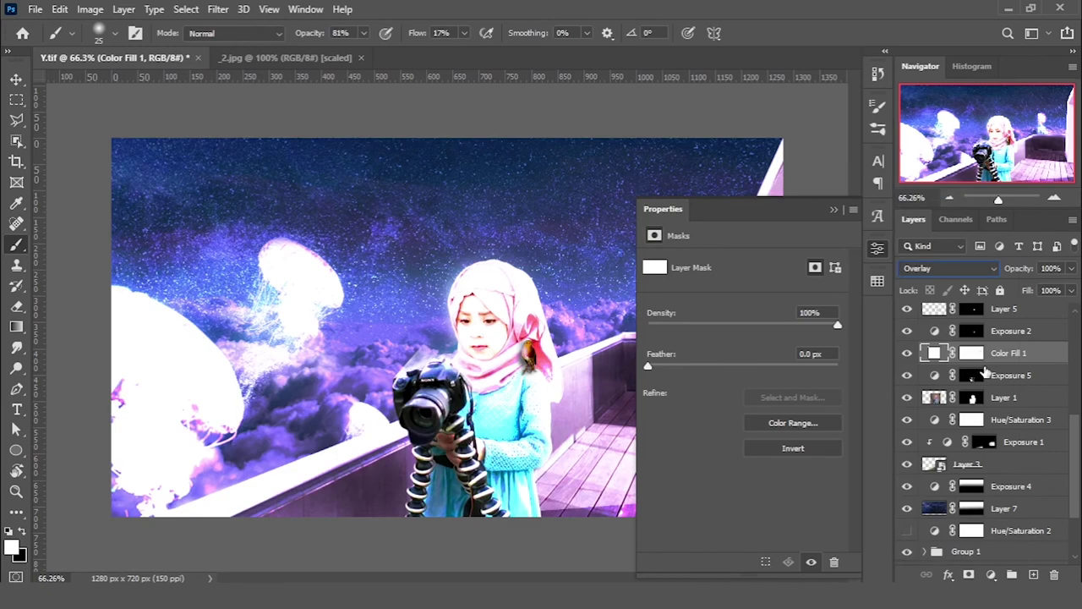
# - Invert the Color Fill 1 mask to hide the fill and prepare a small white brush
pyautogui.click(973, 353)
pyautogui.hotkey('ctrl', 'i')
pyautogui.click(833, 208)
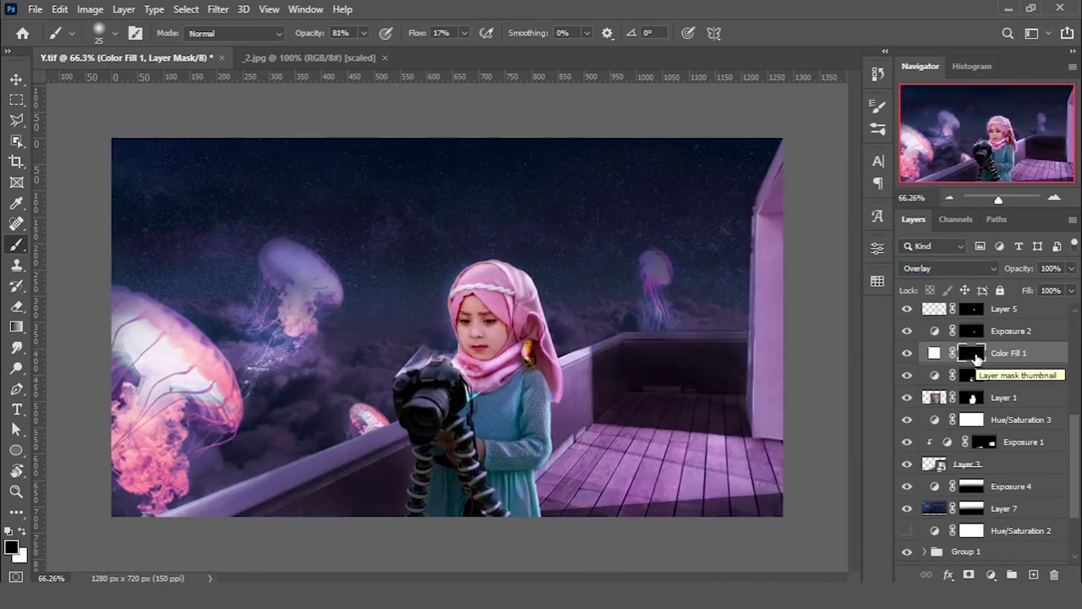
pyautogui.scroll(3, 483, 542)
pyautogui.scroll(2, 380, 102)
pyautogui.scroll(1, 522, 407)
pyautogui.press('[')
pyautogui.press('[')
pyautogui.press('[')
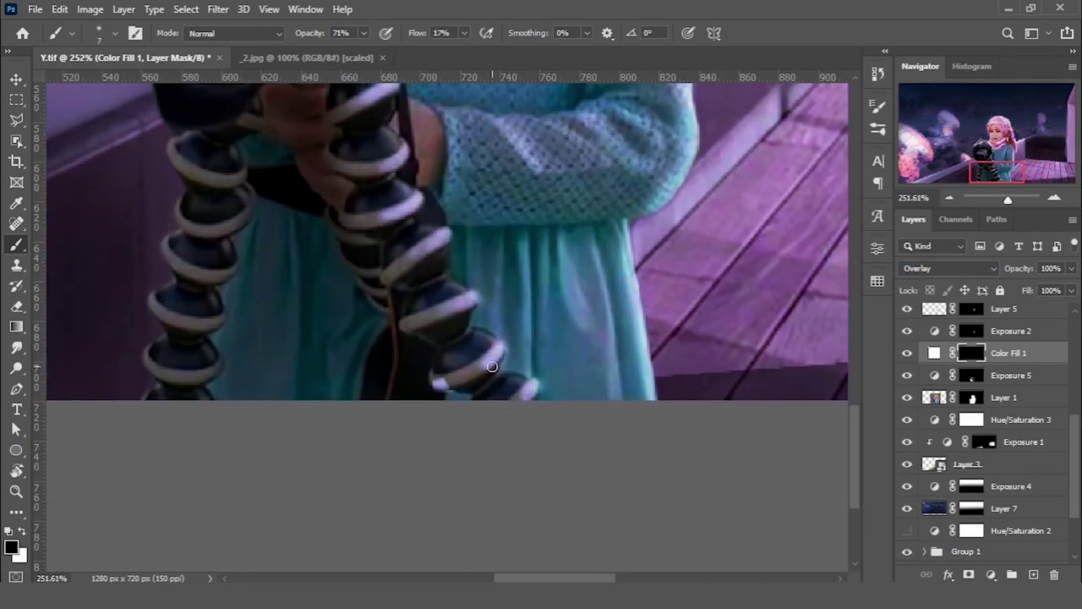
pyautogui.scroll(1, 439, 383)
pyautogui.press('x')
# - Paint white on the mask over the upper tripod ring highlights near the camera
pyautogui.click(422, 388)
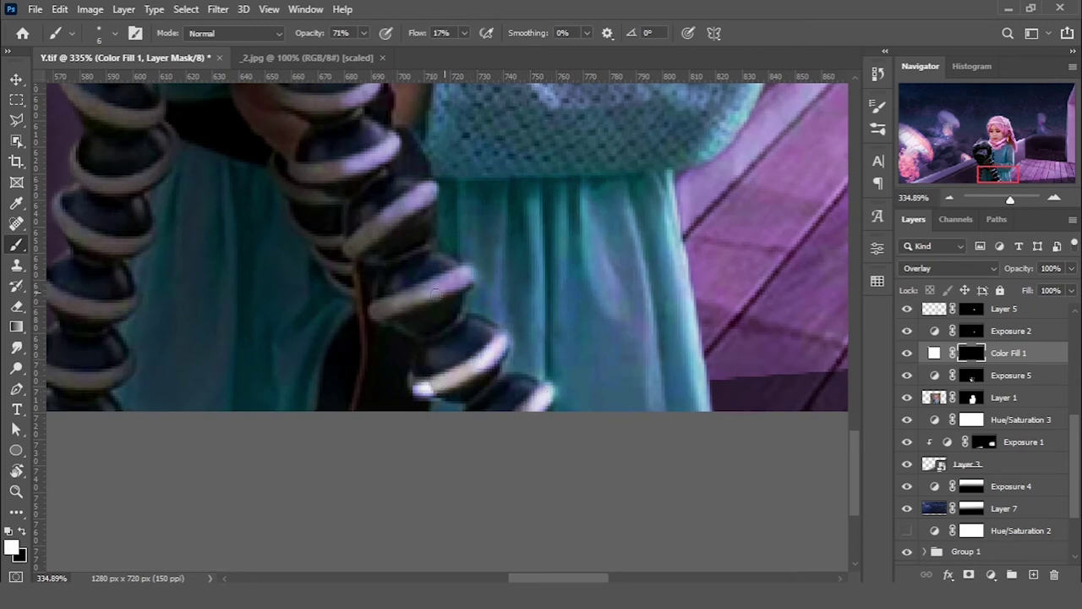
pyautogui.moveTo(443, 292); pyautogui.dragTo(393, 299)
pyautogui.scroll(-2, 517, 423)
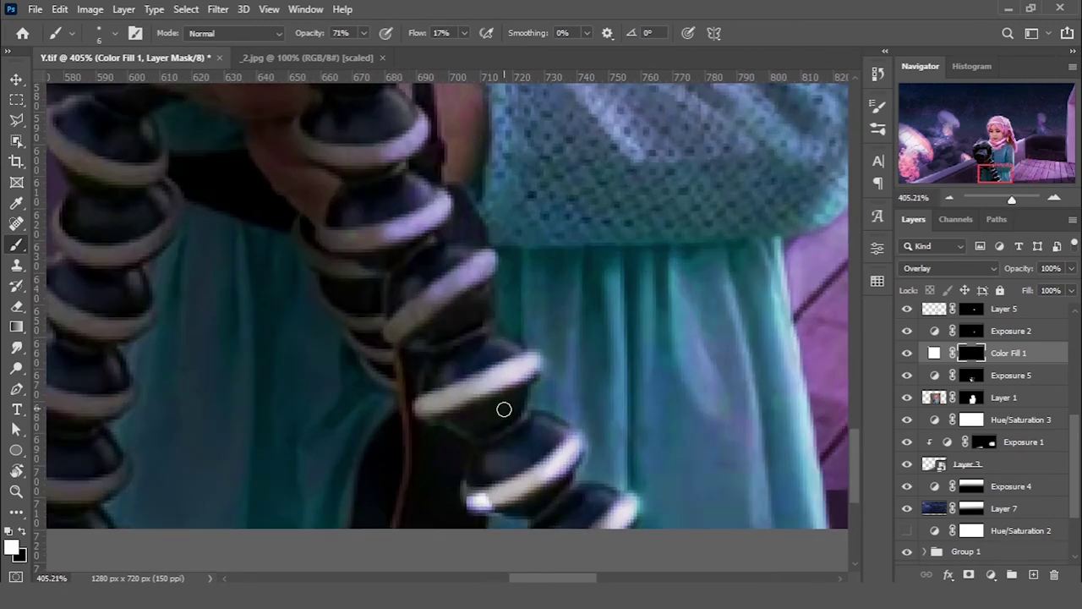
pyautogui.scroll(2, 456, 268)
pyautogui.moveTo(465, 246)
pyautogui.mouseDown()
pyautogui.moveTo(406, 279)
pyautogui.moveTo(461, 245)
pyautogui.mouseUp()
pyautogui.moveTo(347, 287)
pyautogui.mouseDown()
pyautogui.moveTo(457, 250)
pyautogui.moveTo(446, 230)
pyautogui.mouseUp()
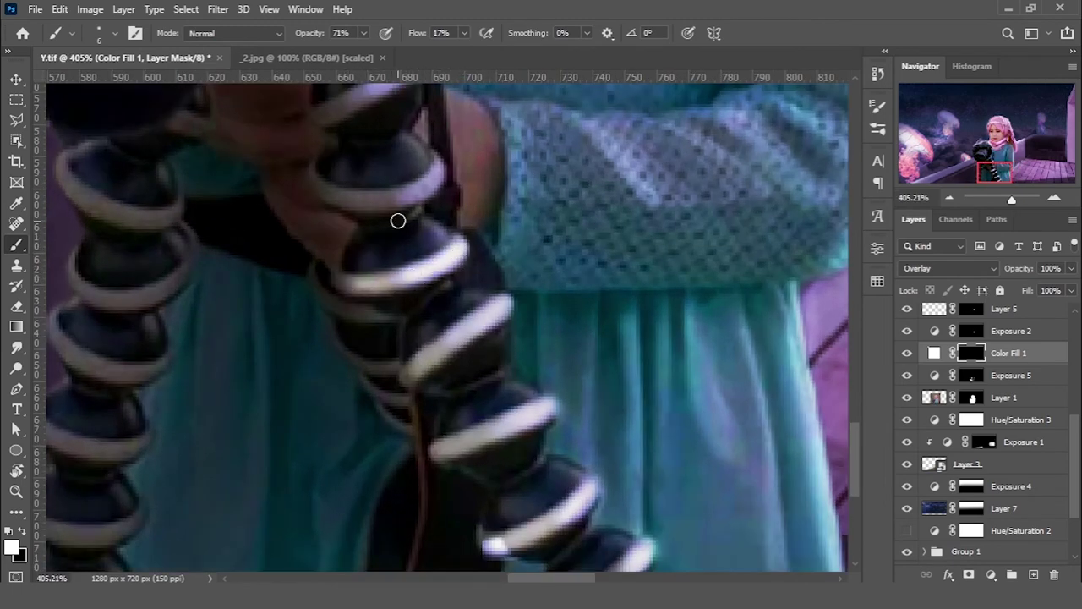
pyautogui.moveTo(438, 176); pyautogui.dragTo(394, 199)
pyautogui.moveTo(317, 200)
pyautogui.mouseDown()
pyautogui.moveTo(419, 193)
pyautogui.moveTo(446, 171)
pyautogui.mouseUp()
pyautogui.scroll(-2, 514, 454)
pyautogui.scroll(2, 397, 321)
pyautogui.scroll(1, 389, 321)
pyautogui.moveTo(474, 245)
pyautogui.mouseDown()
pyautogui.moveTo(380, 322)
pyautogui.moveTo(427, 279)
pyautogui.mouseUp()
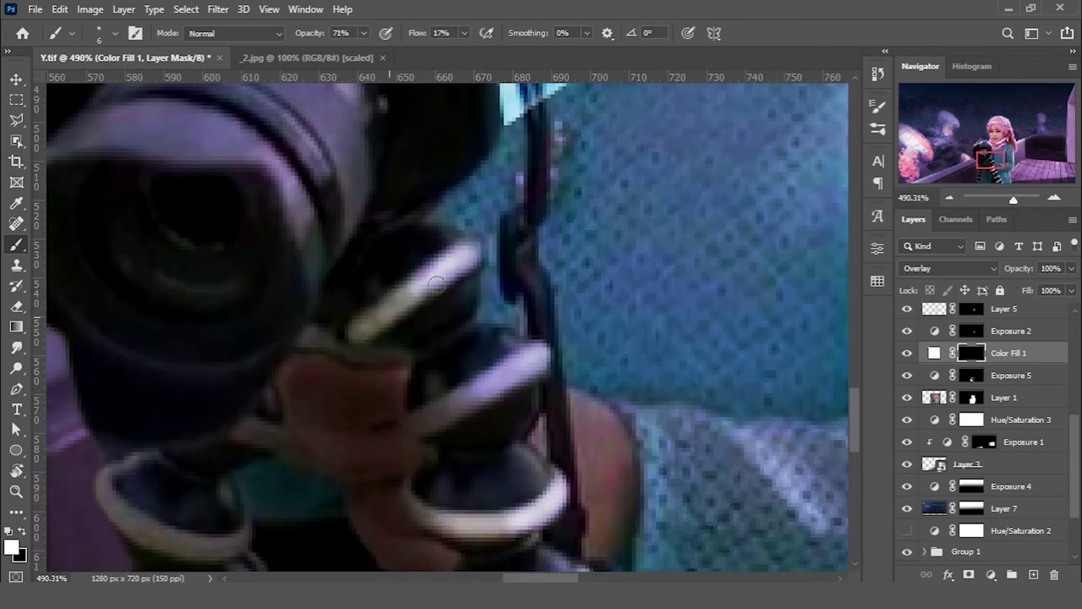
# - Brighten the lower ring highlights along the left tripod leg down to the lowest ring
pyautogui.scroll(-2, 365, 326)
pyautogui.scroll(1, 307, 398)
pyautogui.moveTo(258, 363); pyautogui.dragTo(366, 410)
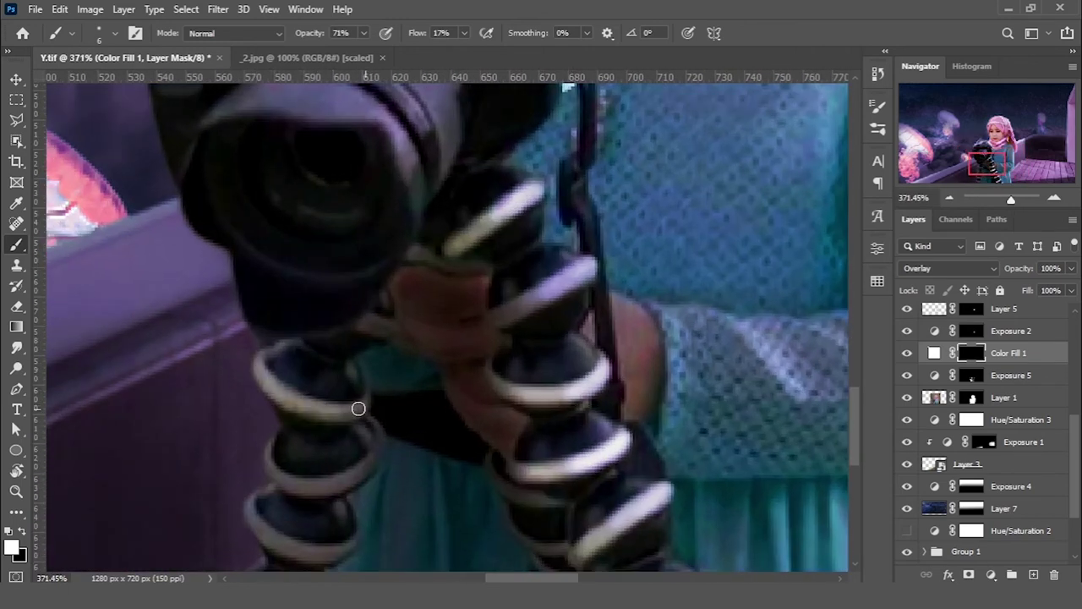
pyautogui.moveTo(260, 357)
pyautogui.mouseDown()
pyautogui.moveTo(364, 407)
pyautogui.moveTo(350, 399)
pyautogui.mouseUp()
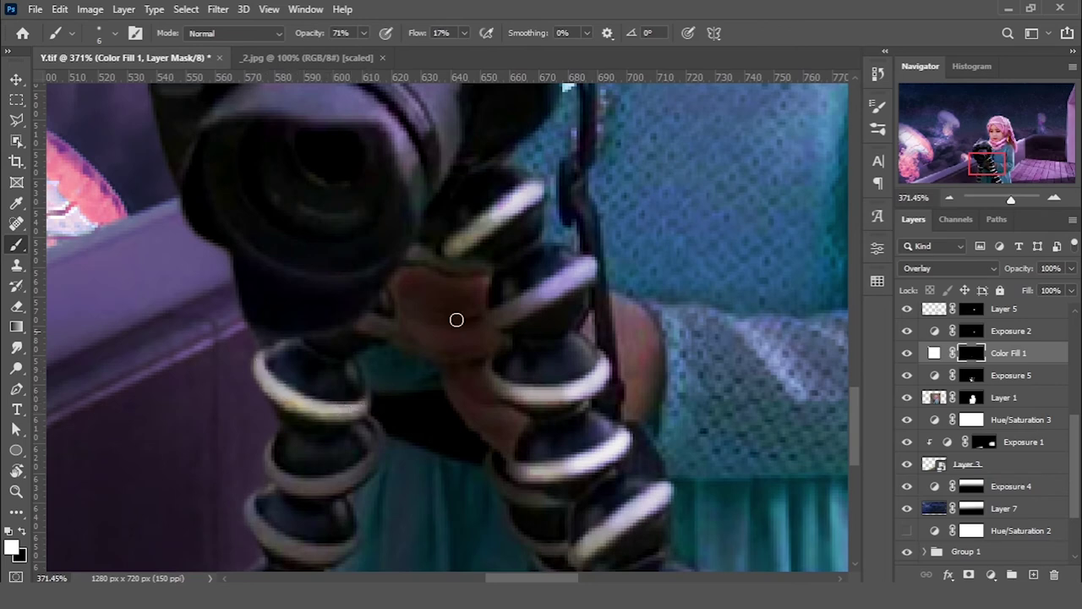
pyautogui.scroll(-1, 394, 358)
pyautogui.scroll(2, 393, 359)
pyautogui.moveTo(415, 368); pyautogui.dragTo(539, 329)
pyautogui.moveTo(479, 372)
pyautogui.mouseDown()
pyautogui.moveTo(421, 364)
pyautogui.moveTo(487, 376)
pyautogui.mouseUp()
pyautogui.moveTo(383, 412); pyautogui.dragTo(500, 457)
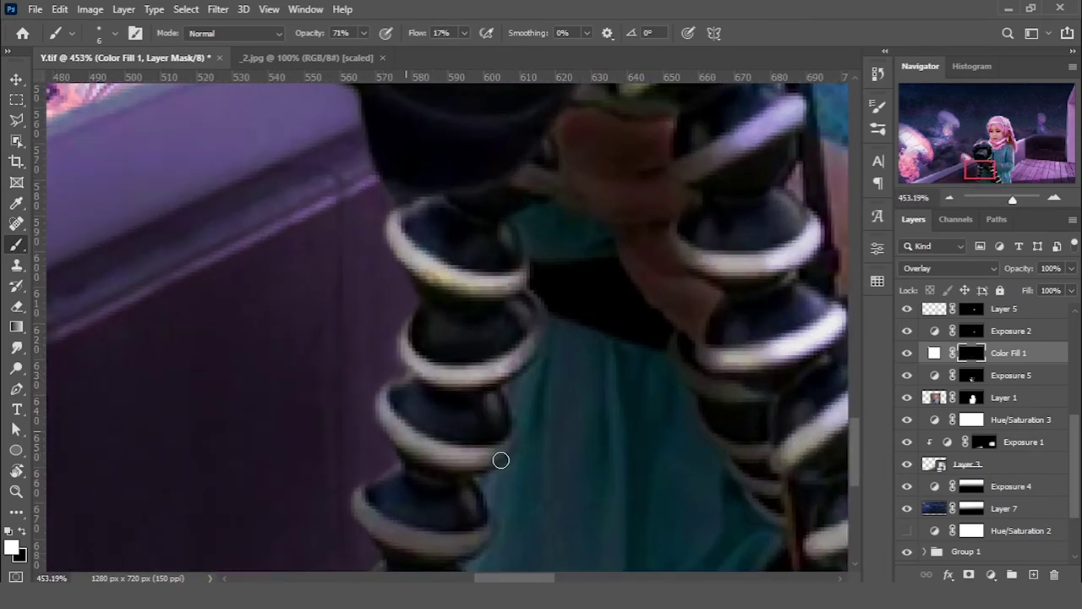
pyautogui.scroll(1, 374, 309)
pyautogui.scroll(1, 420, 338)
pyautogui.scroll(-1, 420, 338)
pyautogui.moveTo(406, 350)
pyautogui.mouseDown()
pyautogui.moveTo(506, 359)
pyautogui.moveTo(450, 358)
pyautogui.mouseUp()
pyautogui.moveTo(382, 405)
pyautogui.mouseDown()
pyautogui.moveTo(464, 439)
pyautogui.moveTo(372, 415)
pyautogui.mouseUp()
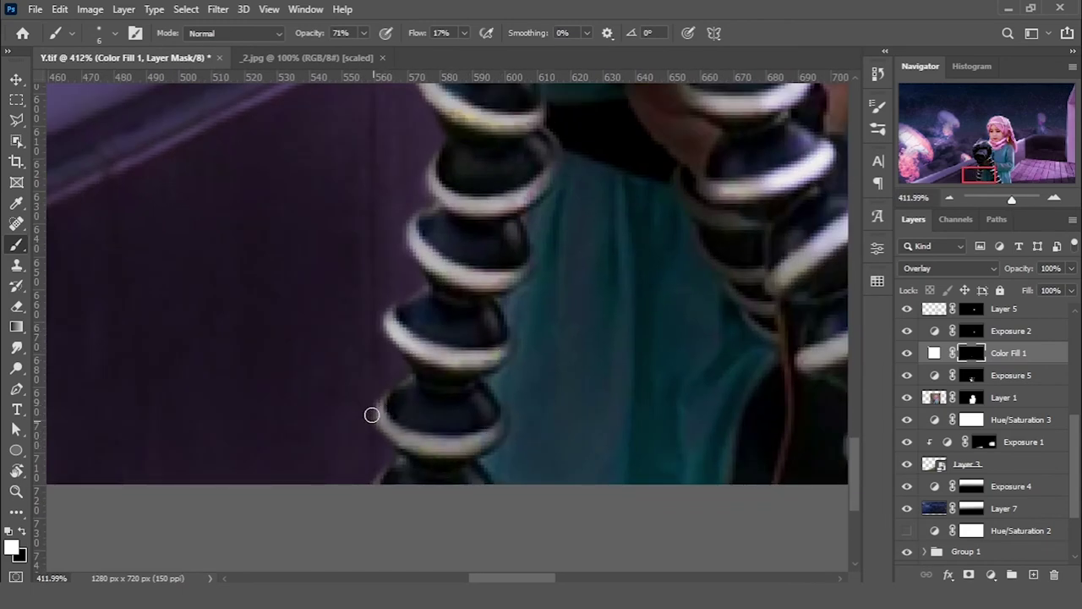
pyautogui.scroll(-5, 497, 433)
# - Add a purple #660066 Color Fill 2 layer in Linear Dodge (Add) with an inverted mask
pyautogui.click(992, 575)
pyautogui.click(954, 291)
pyautogui.click(848, 382)
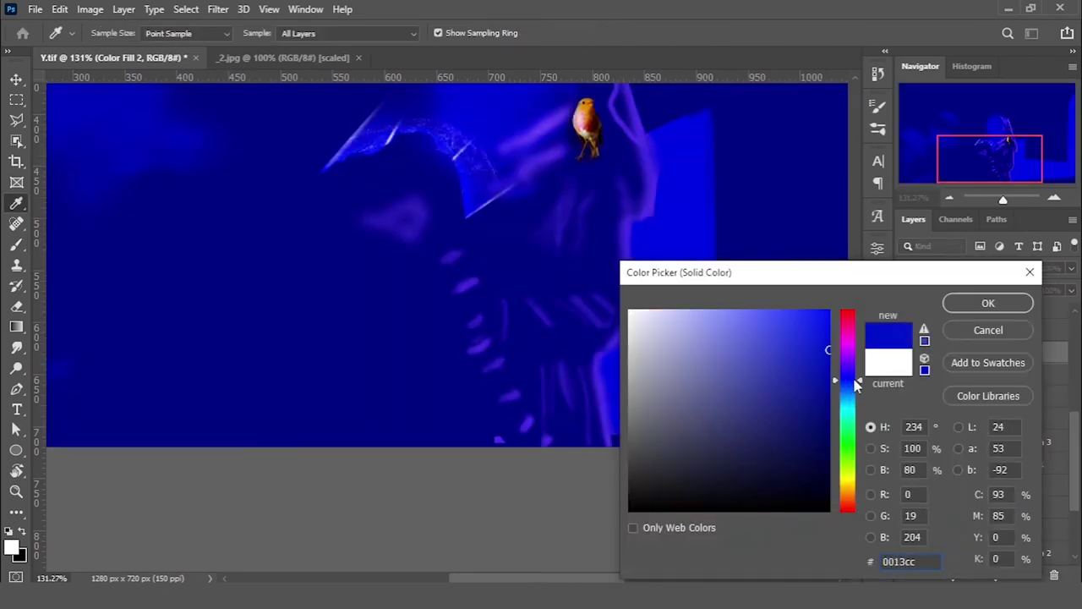
pyautogui.moveTo(856, 383); pyautogui.dragTo(856, 343)
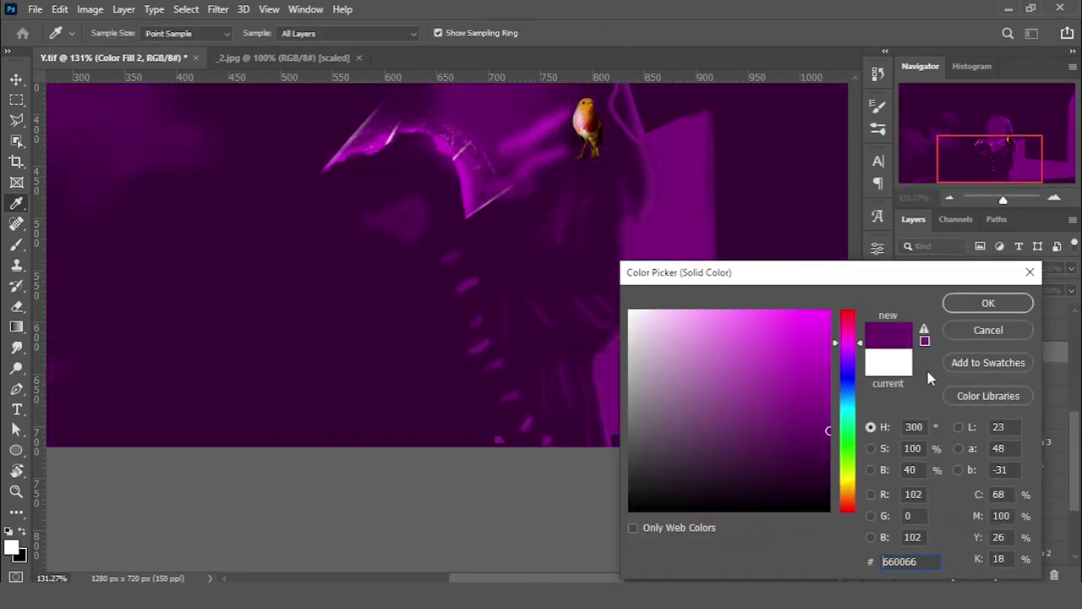
pyautogui.click(970, 306)
pyautogui.click(947, 268)
pyautogui.click(952, 346)
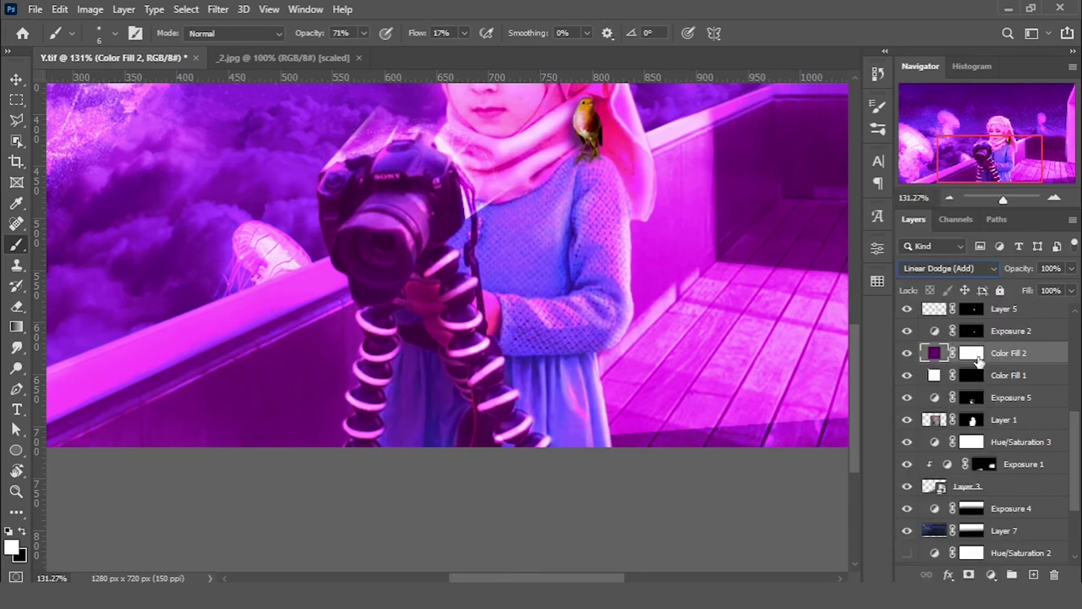
pyautogui.hotkey('ctrl', 'i')
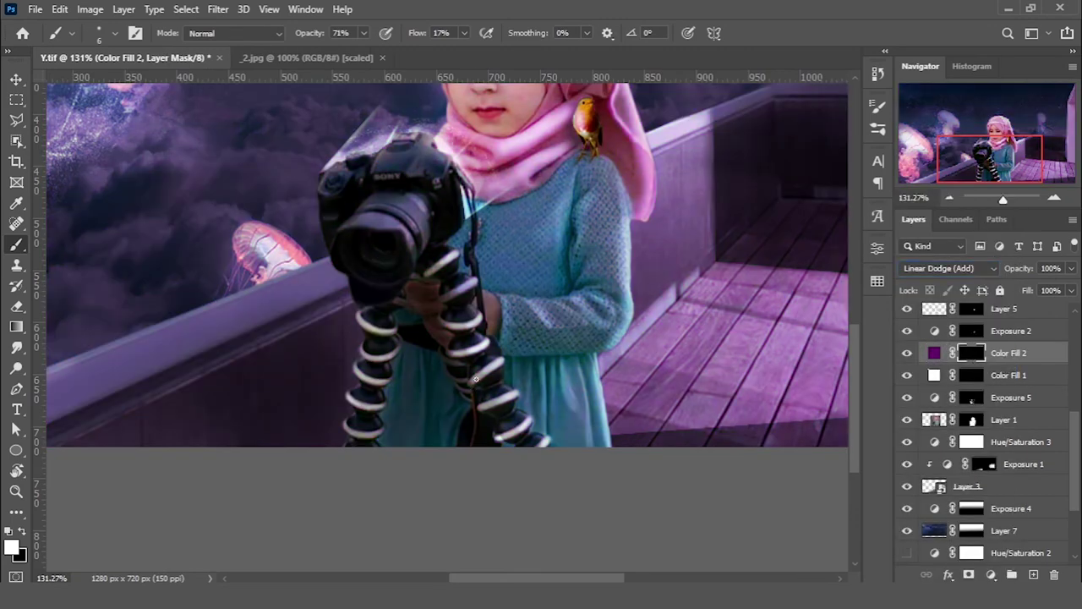
# - Paint the Color Fill 2 glow onto each tripod ring, top to bottom, making them pink
pyautogui.scroll(5, 476, 380)
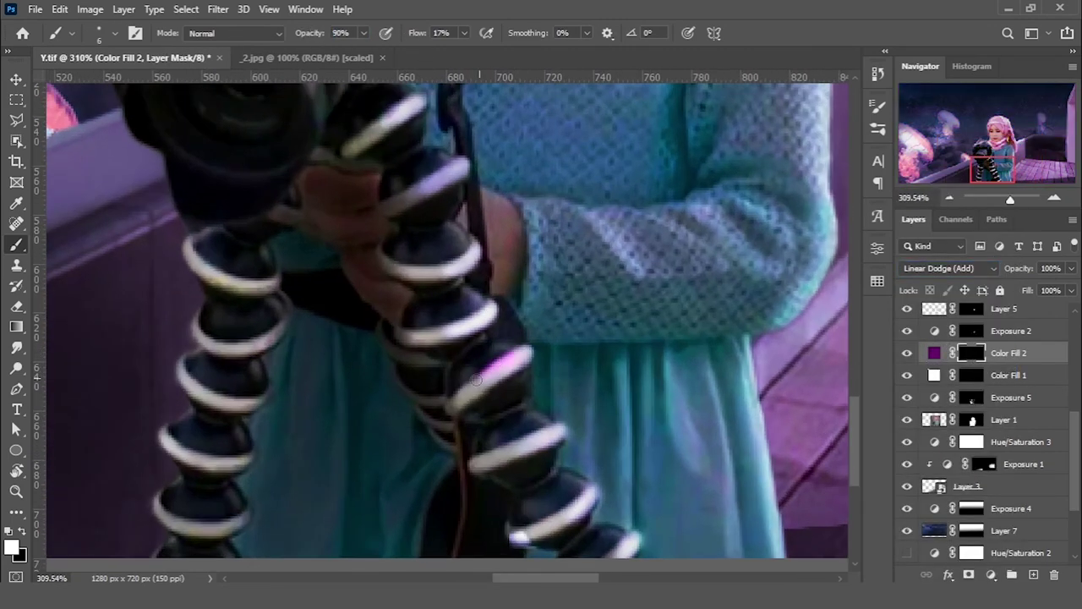
pyautogui.scroll(-2, 485, 379)
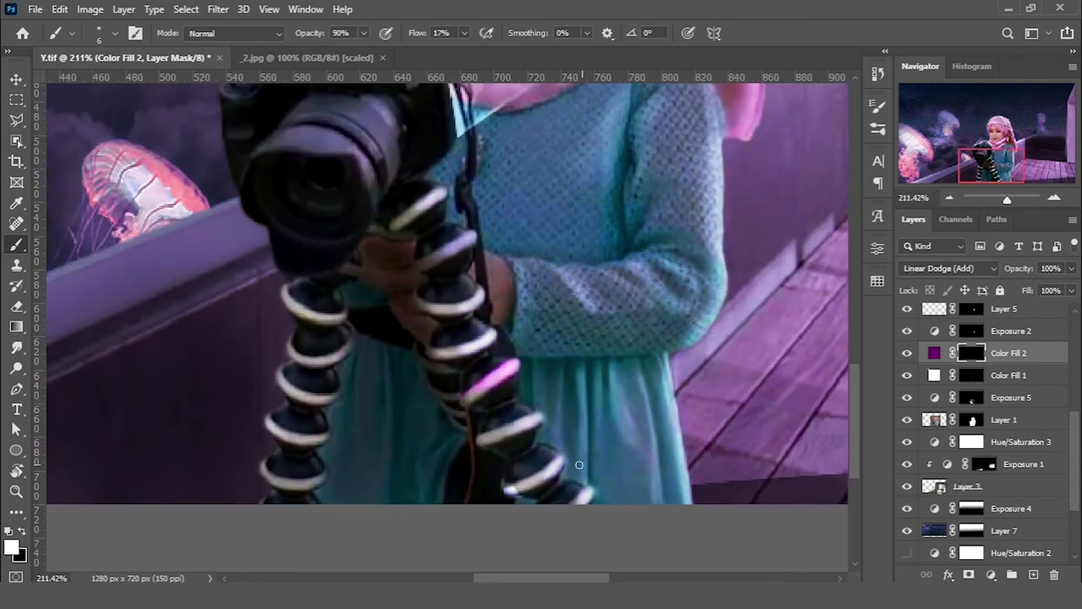
pyautogui.scroll(4, 466, 324)
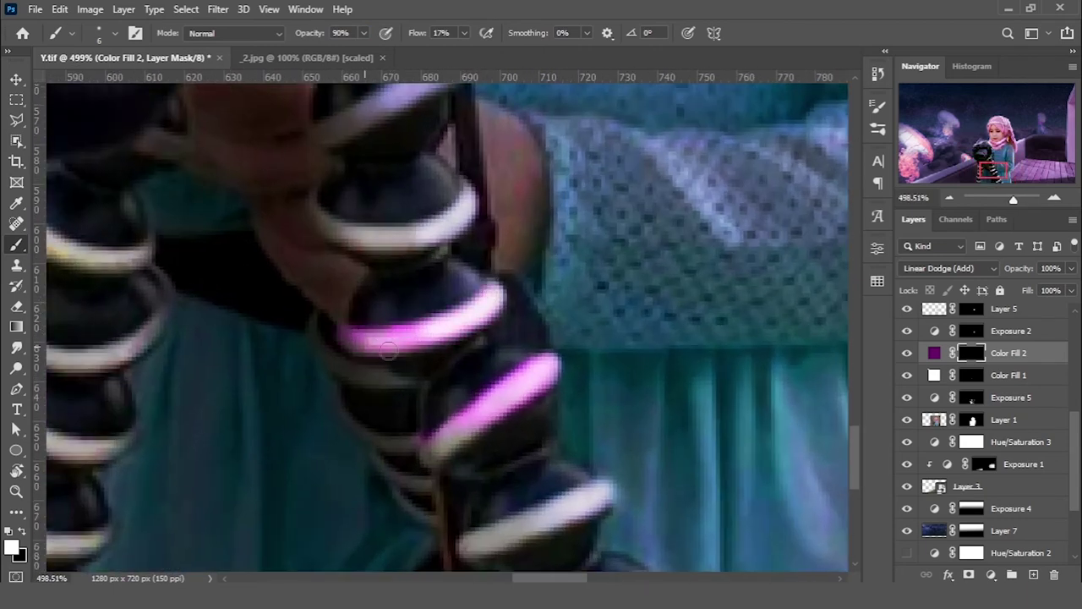
pyautogui.scroll(-4, 363, 347)
pyautogui.scroll(3, 495, 434)
pyautogui.scroll(1, 494, 396)
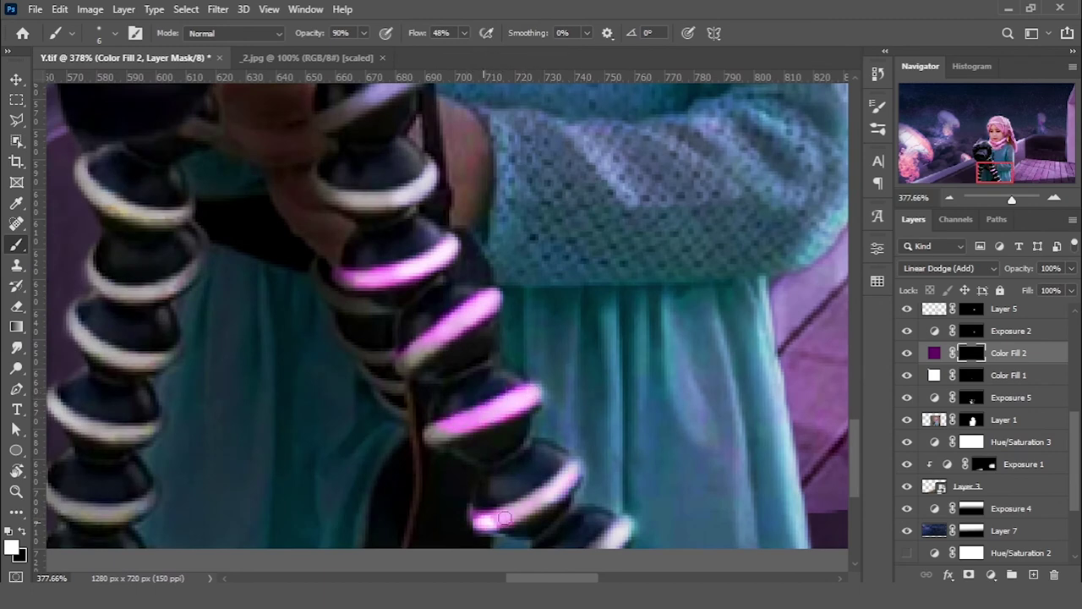
pyautogui.scroll(-2, 542, 423)
pyautogui.scroll(3, 423, 310)
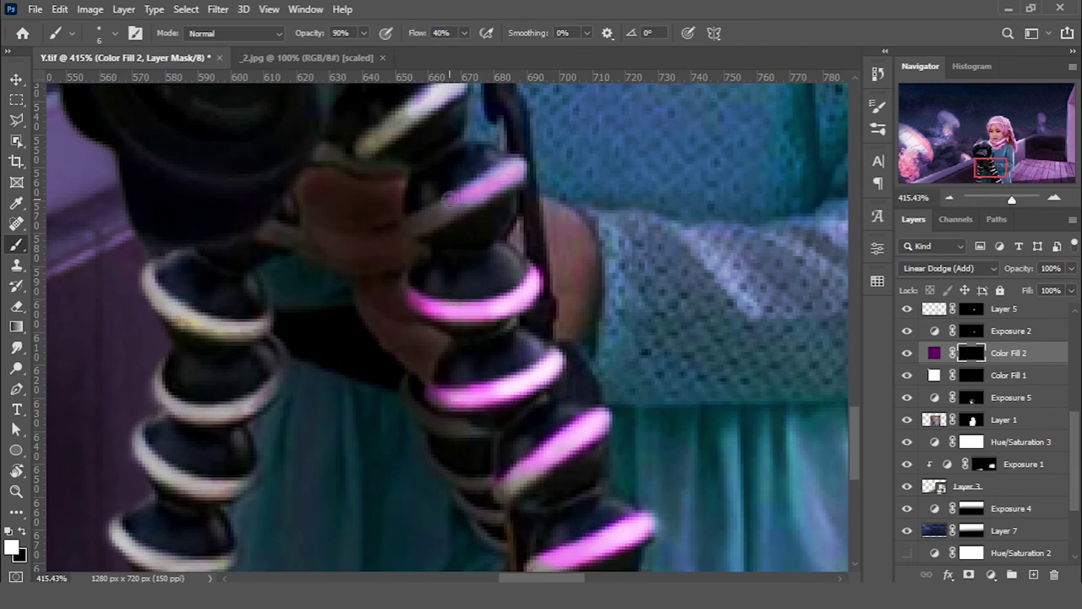
pyautogui.scroll(3, 498, 226)
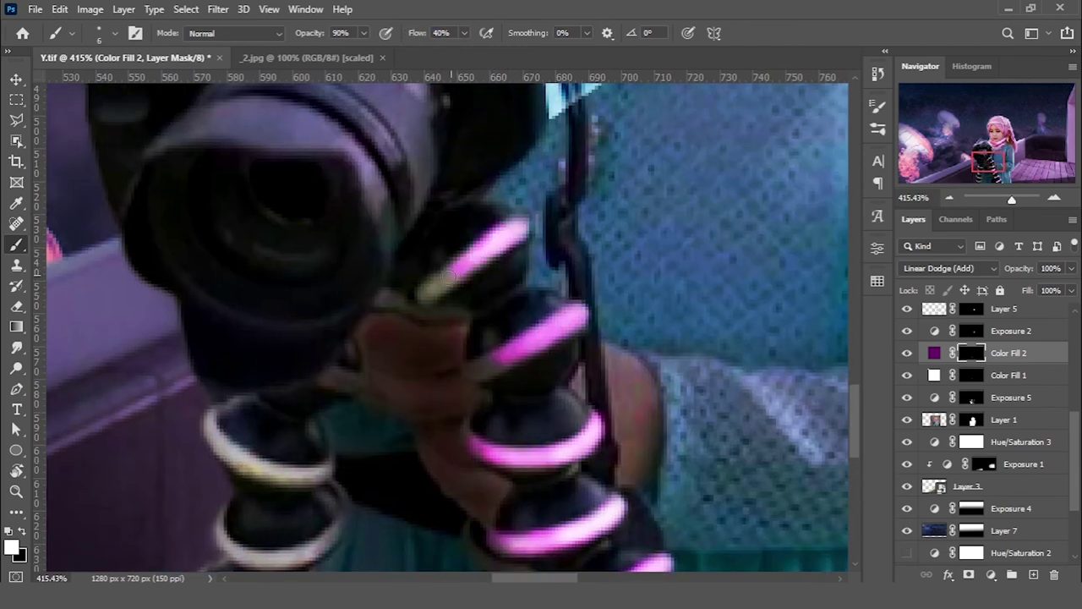
pyautogui.scroll(-5, 558, 341)
pyautogui.scroll(6, 409, 256)
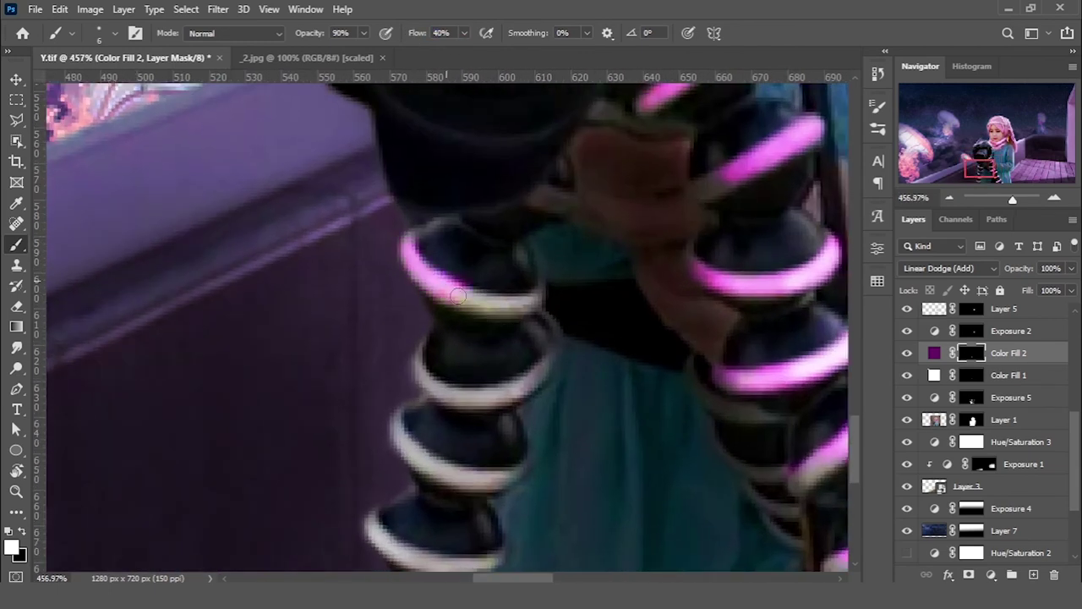
pyautogui.moveTo(458, 295); pyautogui.dragTo(533, 301)
pyautogui.moveTo(491, 381); pyautogui.dragTo(468, 393)
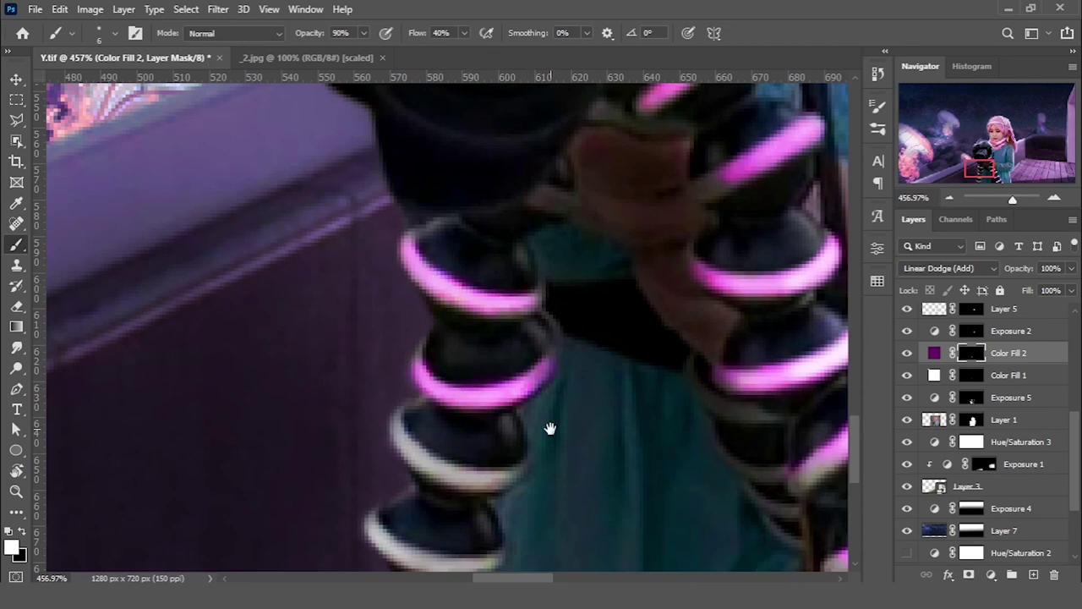
pyautogui.moveTo(549, 429); pyautogui.dragTo(613, 260)
pyautogui.moveTo(457, 253); pyautogui.dragTo(482, 294)
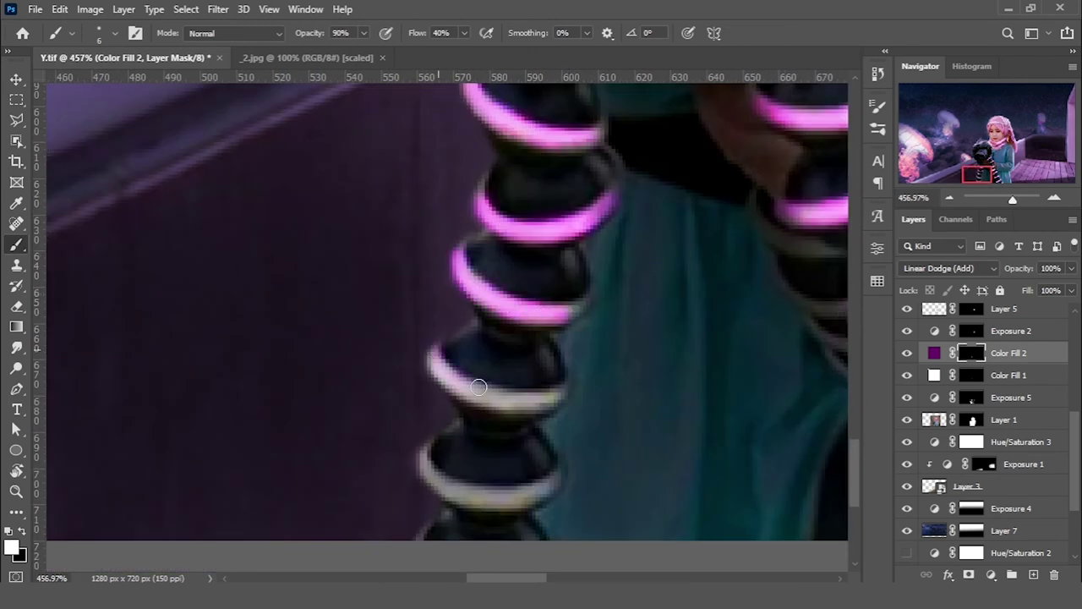
pyautogui.moveTo(478, 387); pyautogui.dragTo(470, 394)
pyautogui.moveTo(424, 452)
pyautogui.mouseDown()
pyautogui.moveTo(411, 386)
pyautogui.moveTo(459, 430)
pyautogui.moveTo(519, 428)
pyautogui.mouseUp()
# - At 17% brush Flow, tint the tripod balls and dress faint purple, then set Flow to 18%
pyautogui.scroll(-5, 369, 373)
pyautogui.scroll(2, 369, 373)
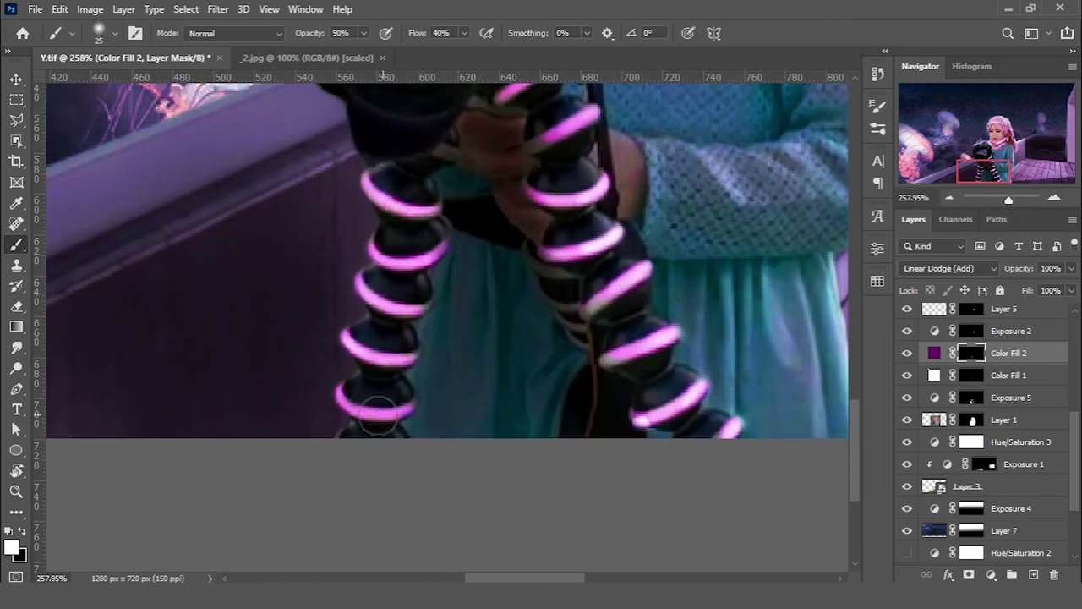
pyautogui.moveTo(421, 39); pyautogui.dragTo(401, 34)
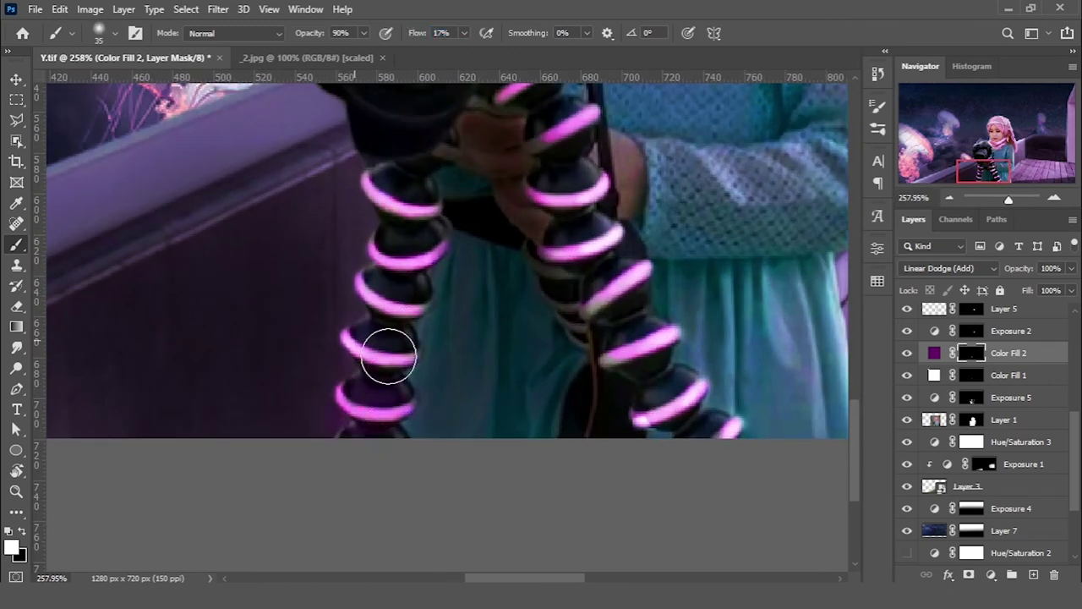
pyautogui.moveTo(693, 332)
pyautogui.mouseDown()
pyautogui.moveTo(686, 387)
pyautogui.moveTo(665, 273)
pyautogui.moveTo(628, 220)
pyautogui.moveTo(530, 181)
pyautogui.mouseUp()
pyautogui.scroll(-2, 593, 472)
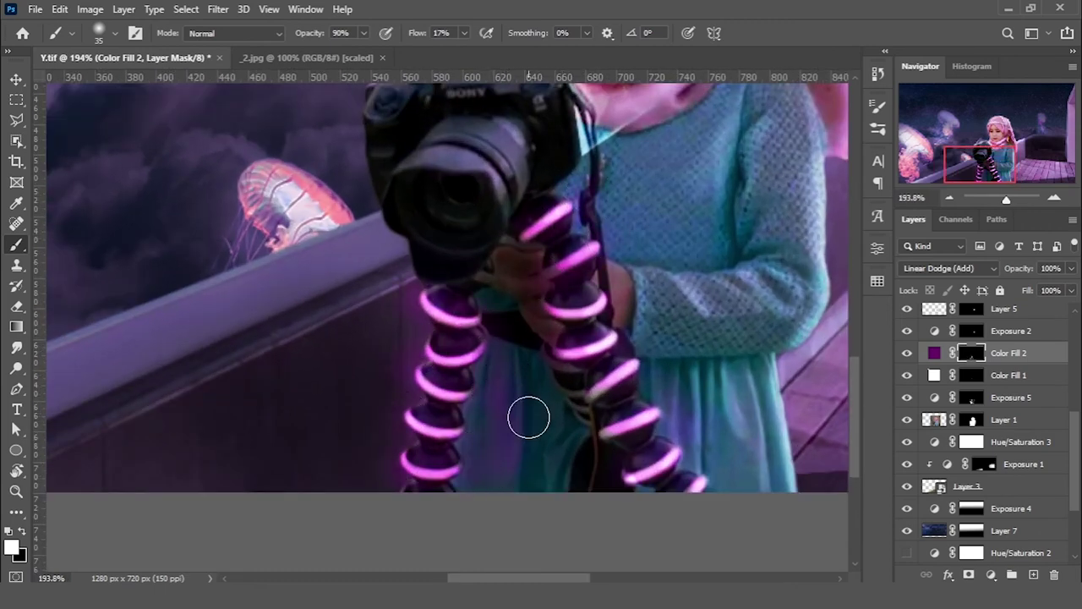
pyautogui.scroll(1, 522, 414)
pyautogui.scroll(1, 542, 422)
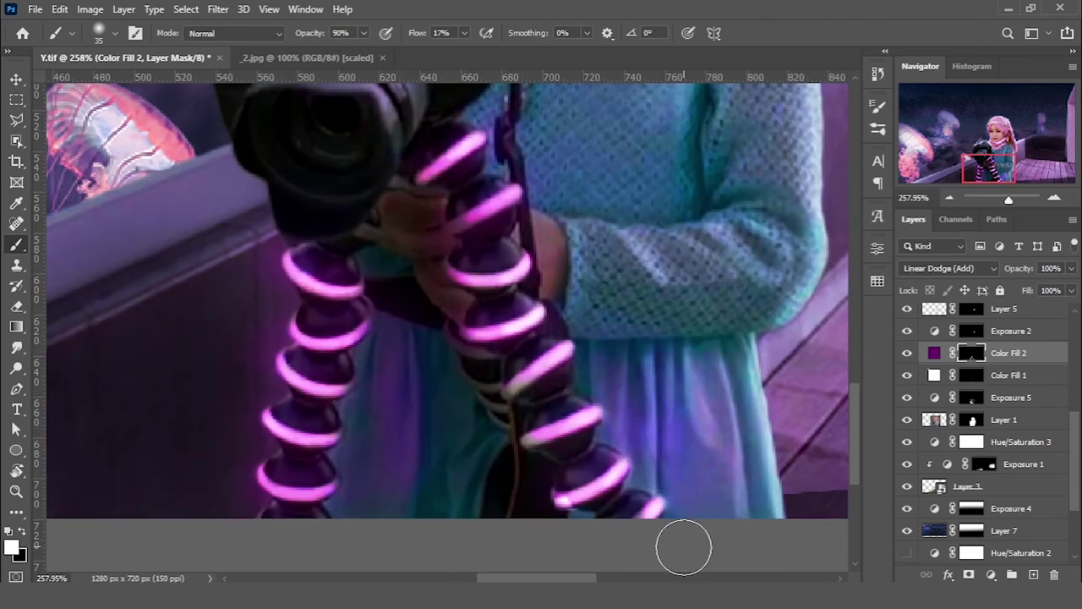
pyautogui.scroll(1, 677, 508)
pyautogui.scroll(-1, 400, 435)
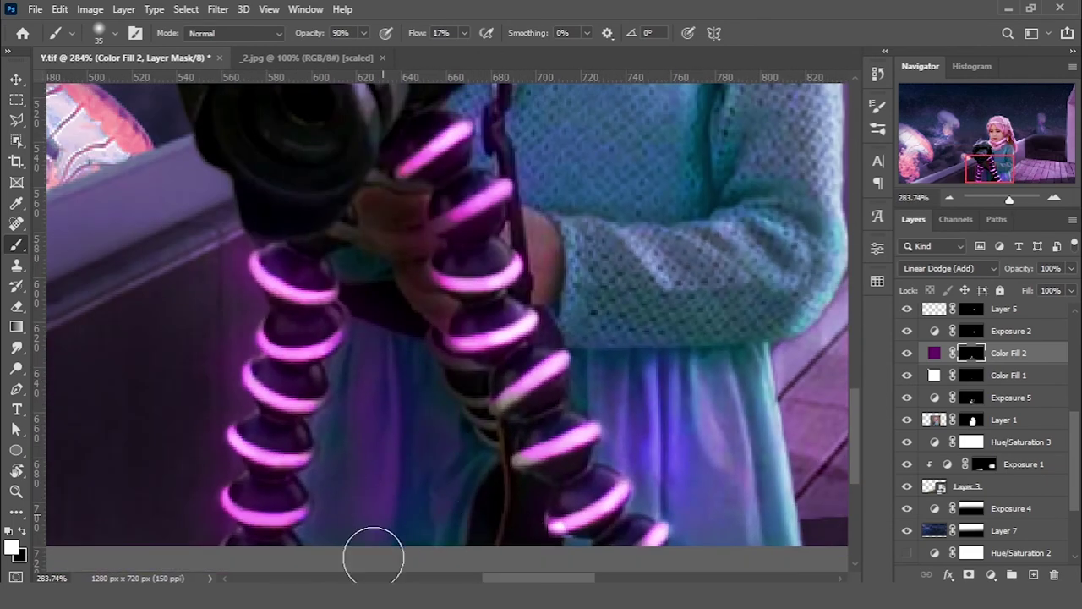
pyautogui.scroll(-1, 381, 508)
pyautogui.scroll(-1, 461, 396)
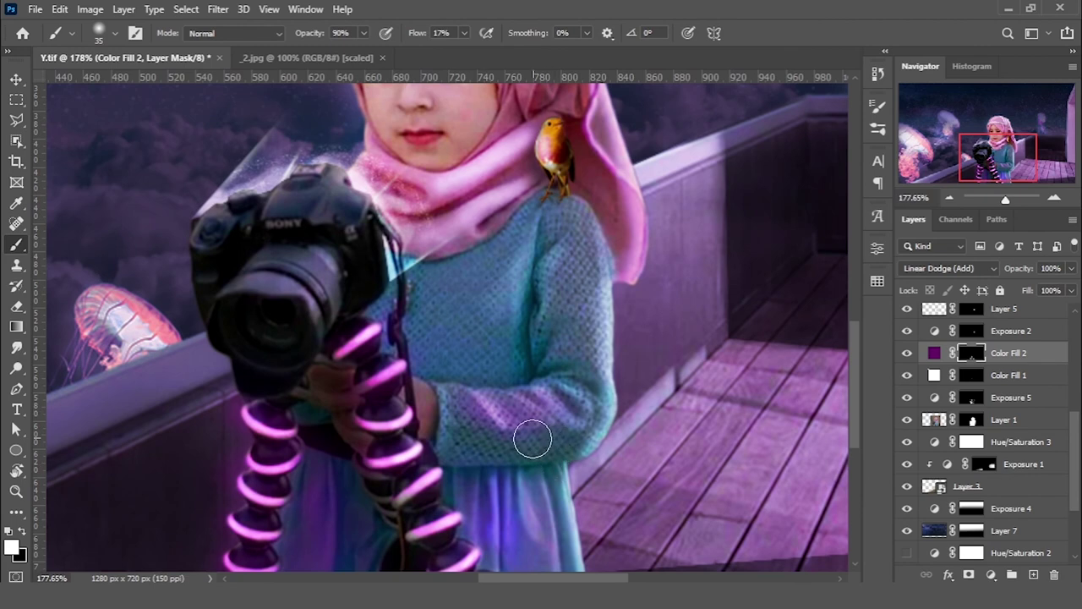
pyautogui.scroll(1, 512, 519)
pyautogui.scroll(1, 448, 411)
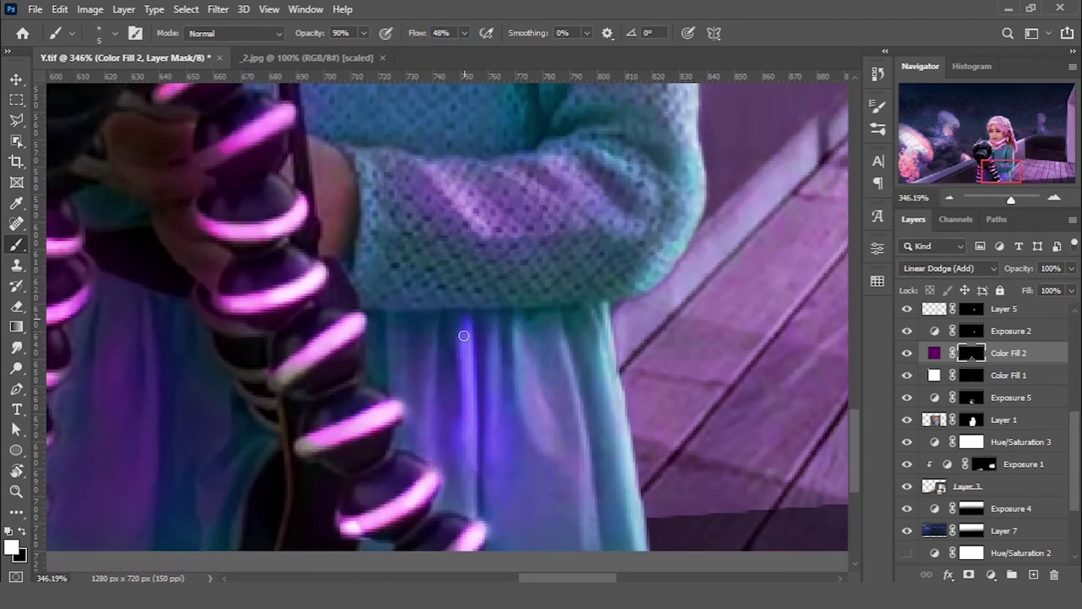
pyautogui.scroll(-2, 432, 331)
pyautogui.scroll(1, 273, 314)
pyautogui.scroll(-1, 321, 423)
pyautogui.scroll(1, 462, 317)
pyautogui.scroll(-2, 462, 316)
pyautogui.scroll(1, 293, 509)
pyautogui.scroll(1, 292, 509)
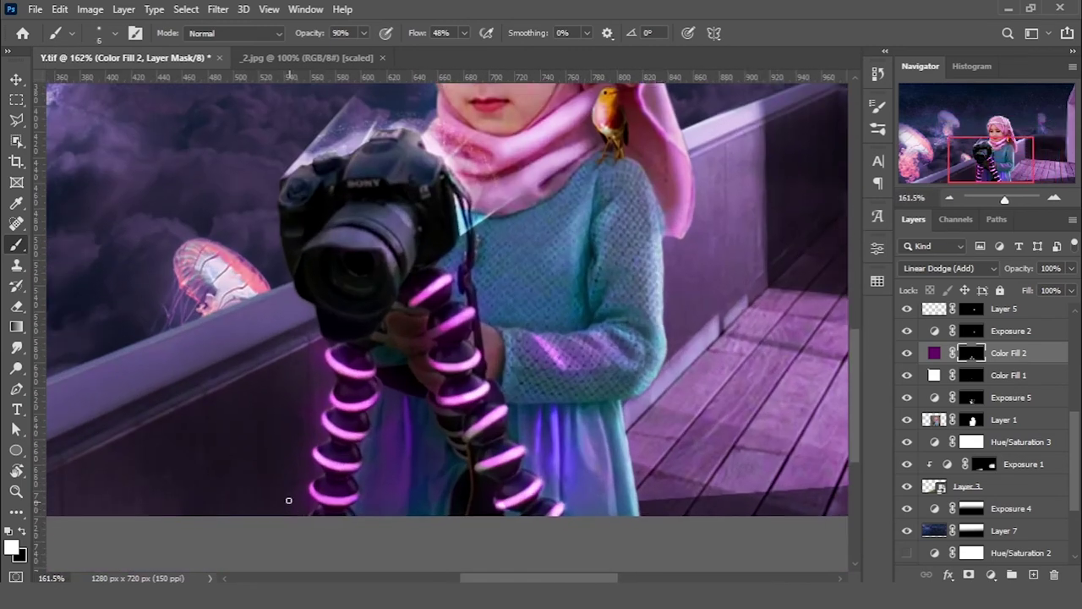
pyautogui.hotkey('shift', '1')
pyautogui.hotkey('shift', '8')
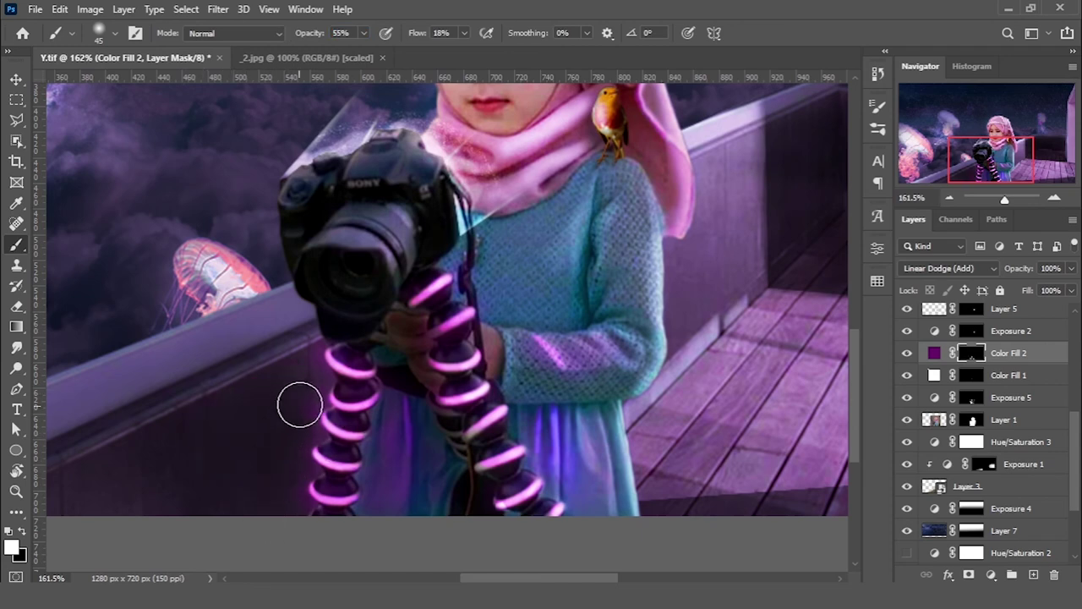
# - Zoom out to view the whole composite and save Y.tif
pyautogui.scroll(-1, 294, 445)
pyautogui.scroll(1, 294, 446)
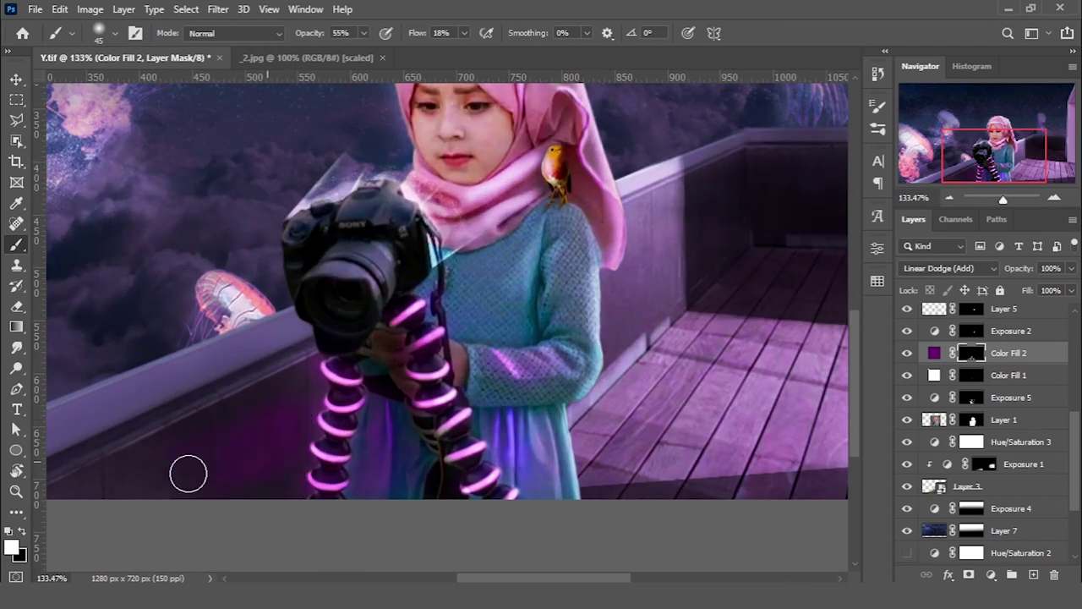
pyautogui.scroll(-1, 293, 517)
pyautogui.scroll(-1, 293, 516)
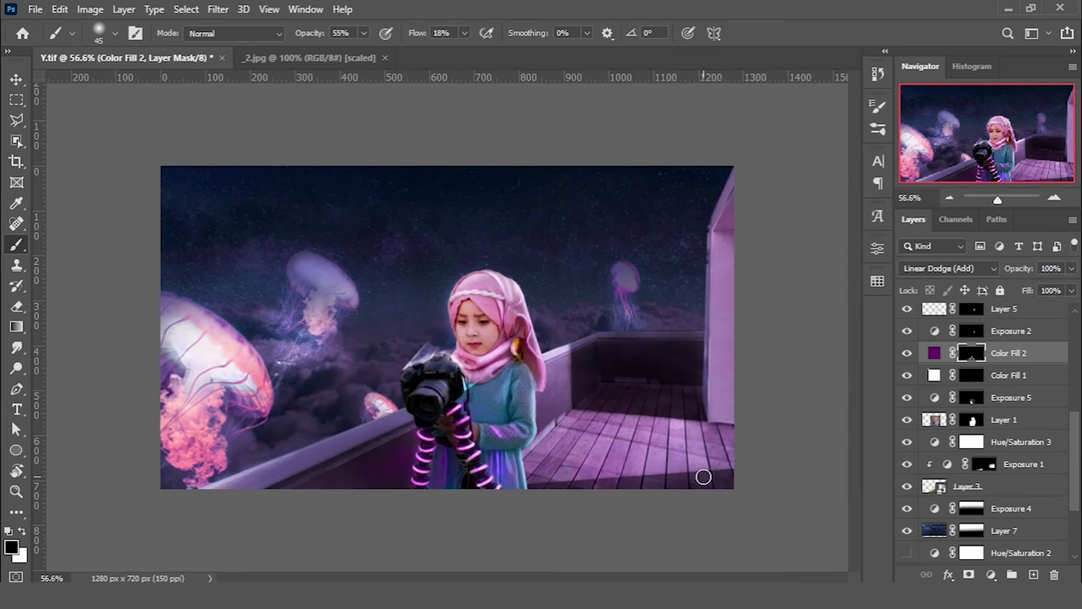
pyautogui.hotkey('ctrl', 's')
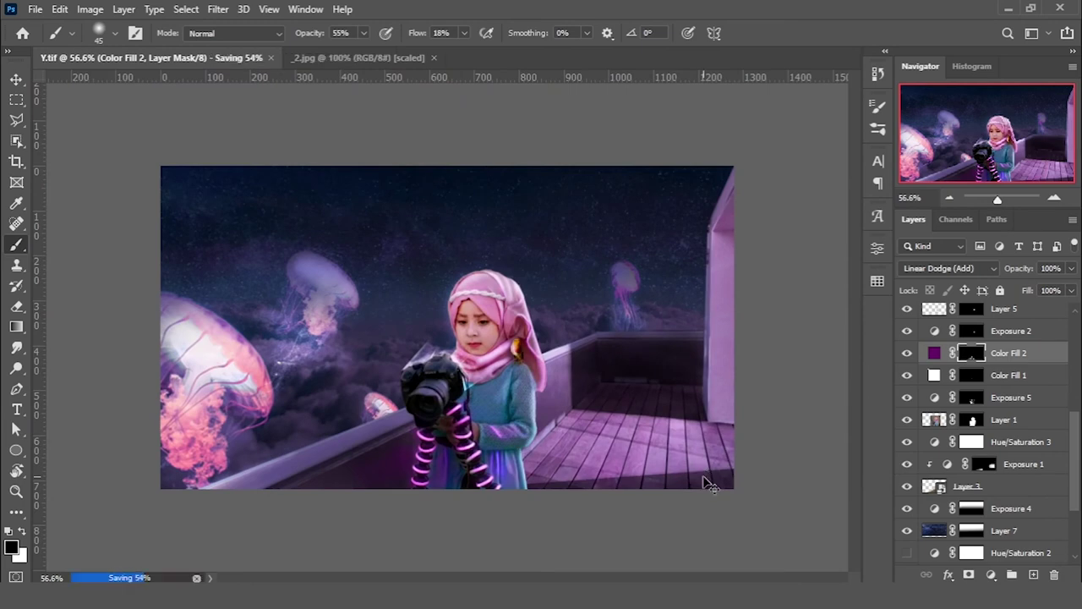
pyautogui.scroll(2, 574, 517)
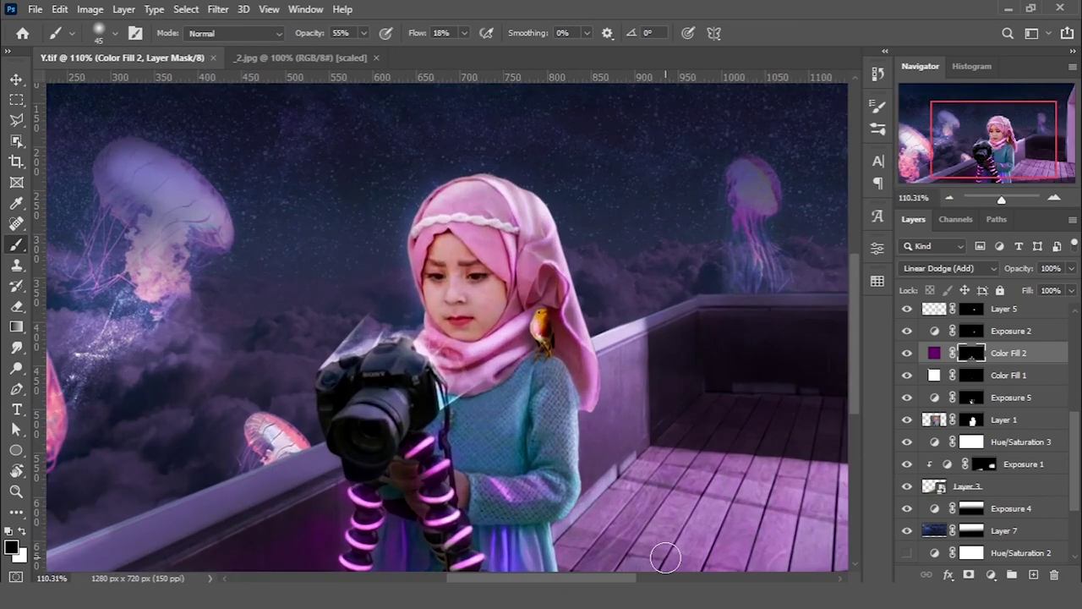
# - Change the Color Fill 2 colour from purple to yellow-green (5b6600)
pyautogui.scroll(-1, 273, 297)
pyautogui.scroll(-1, 273, 296)
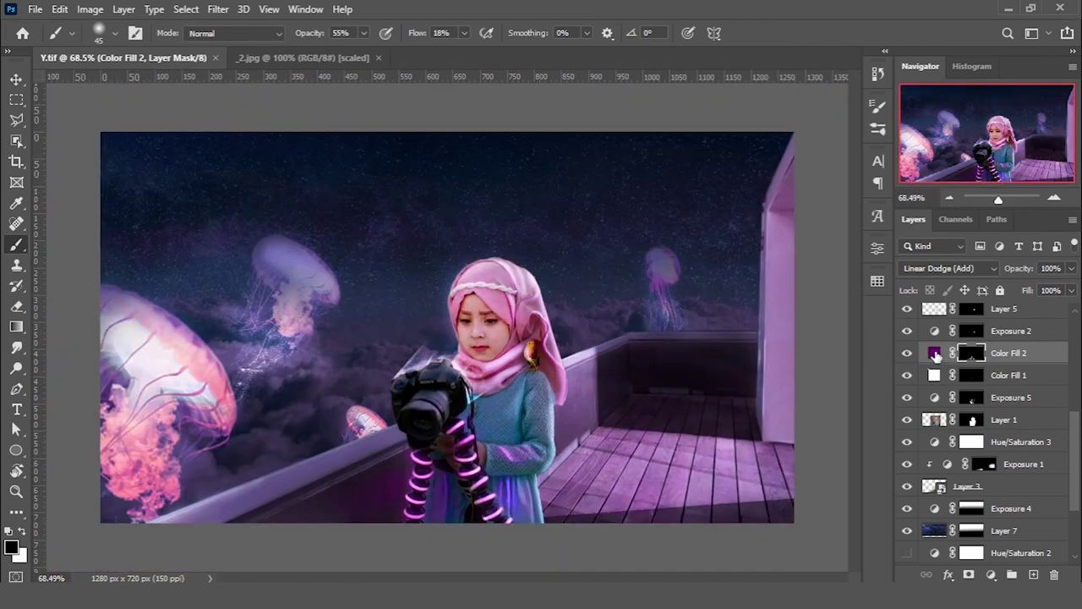
pyautogui.doubleClick(934, 352)
pyautogui.moveTo(848, 355); pyautogui.dragTo(856, 480)
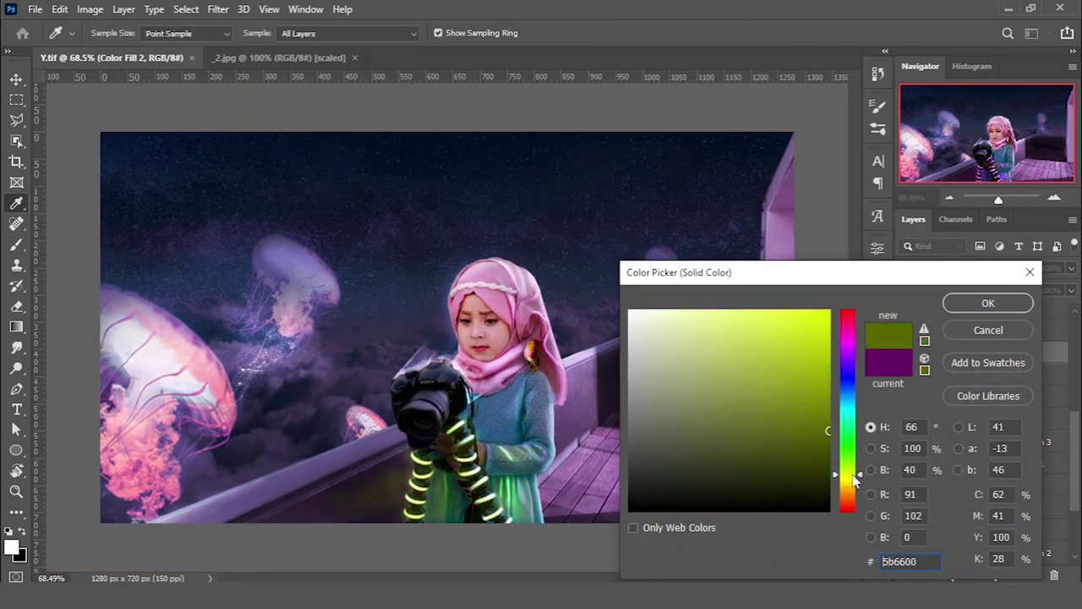
pyautogui.click(993, 308)
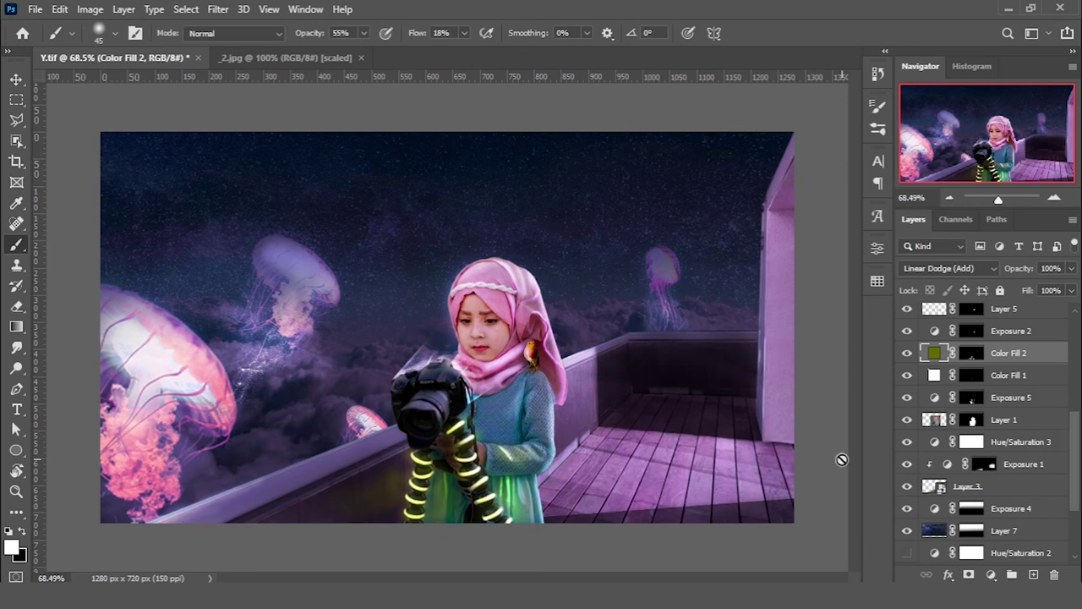
# - Switch to the Move tool and select the topmost adjustment layer
pyautogui.scroll(-1, 817, 401)
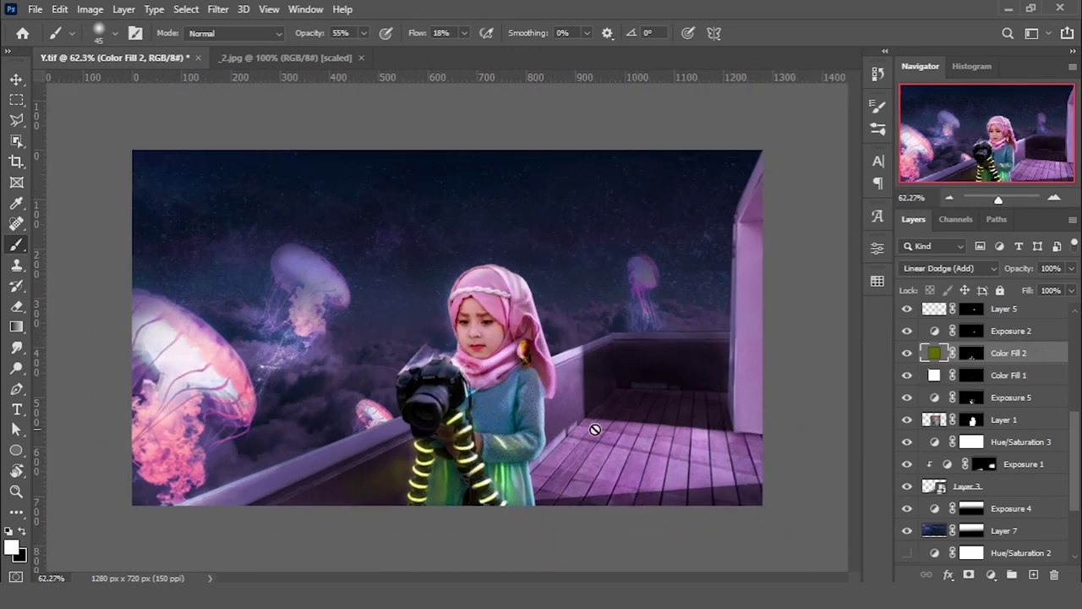
pyautogui.press('v')
pyautogui.click(548, 555)
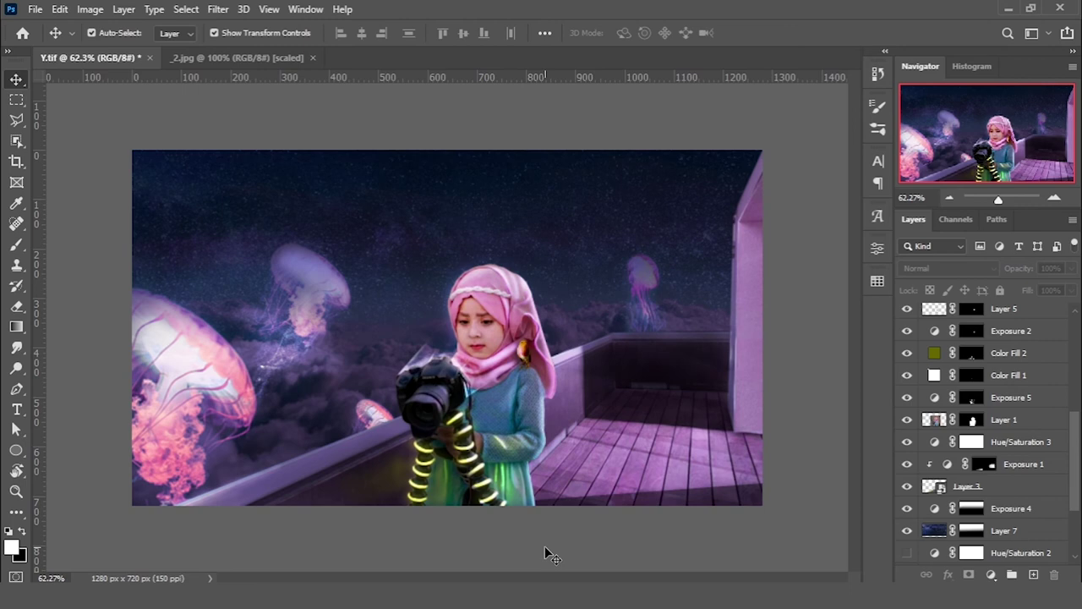
pyautogui.scroll(7, 445, 456)
pyautogui.scroll(-3, 446, 457)
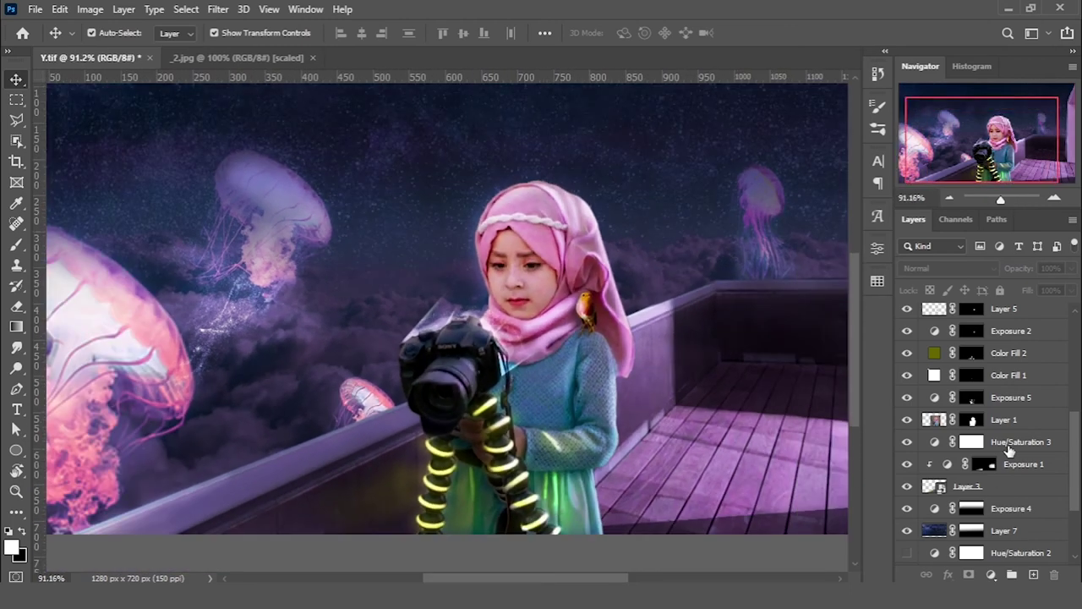
pyautogui.scroll(10, 1009, 451)
pyautogui.click(1007, 337)
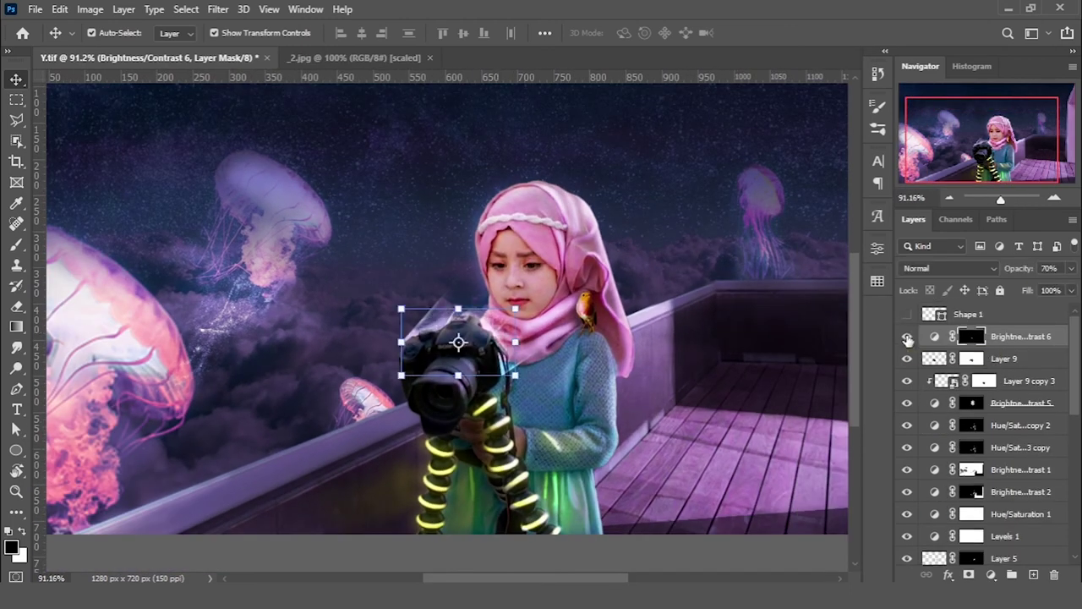
# - Group the top four layers into Group 2, compare its visibility, and paint a lens glow
pyautogui.keyDown('shift'); pyautogui.click(1021, 409); pyautogui.keyUp('shift')
pyautogui.hotkey('ctrl', 'g')
pyautogui.click(906, 336)
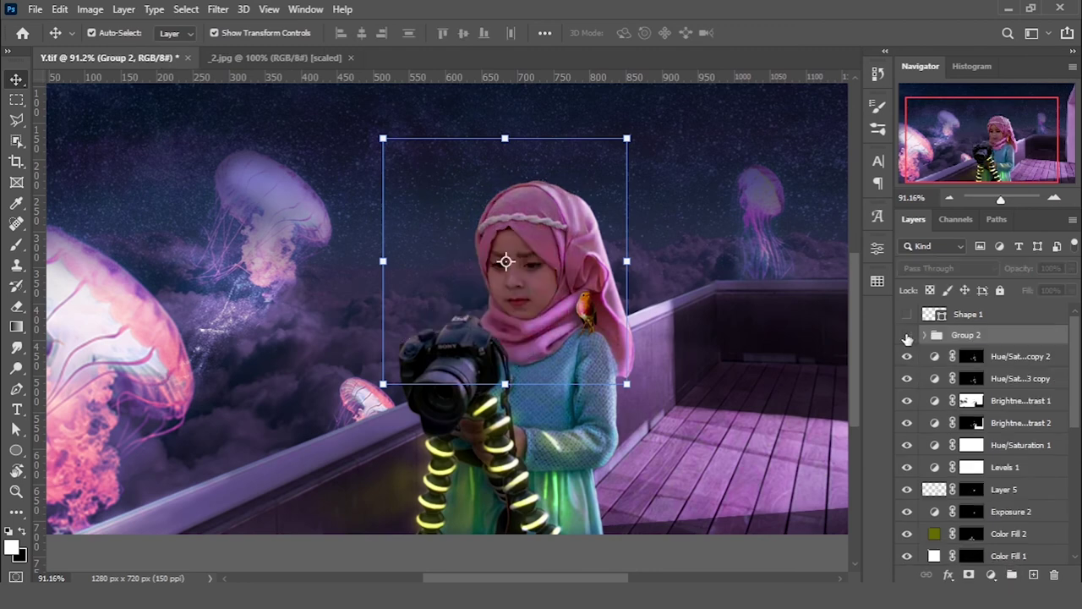
pyautogui.click(907, 337)
pyautogui.click(906, 337)
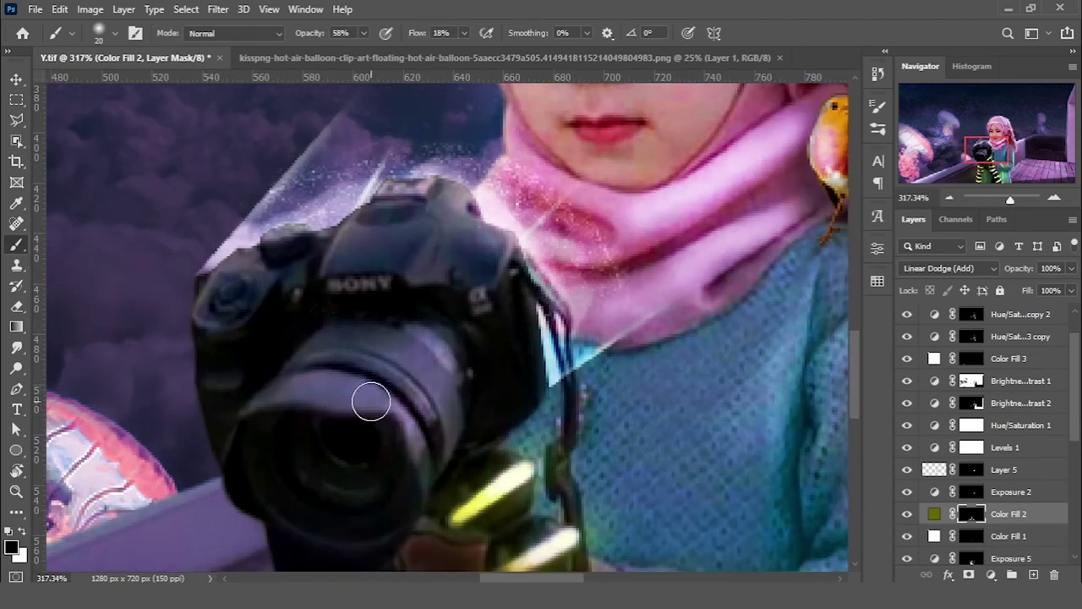
pyautogui.moveTo(372, 402)
pyautogui.mouseDown()
pyautogui.moveTo(387, 401)
pyautogui.moveTo(402, 372)
pyautogui.moveTo(416, 375)
pyautogui.mouseUp()
pyautogui.scroll(-3, 416, 374)
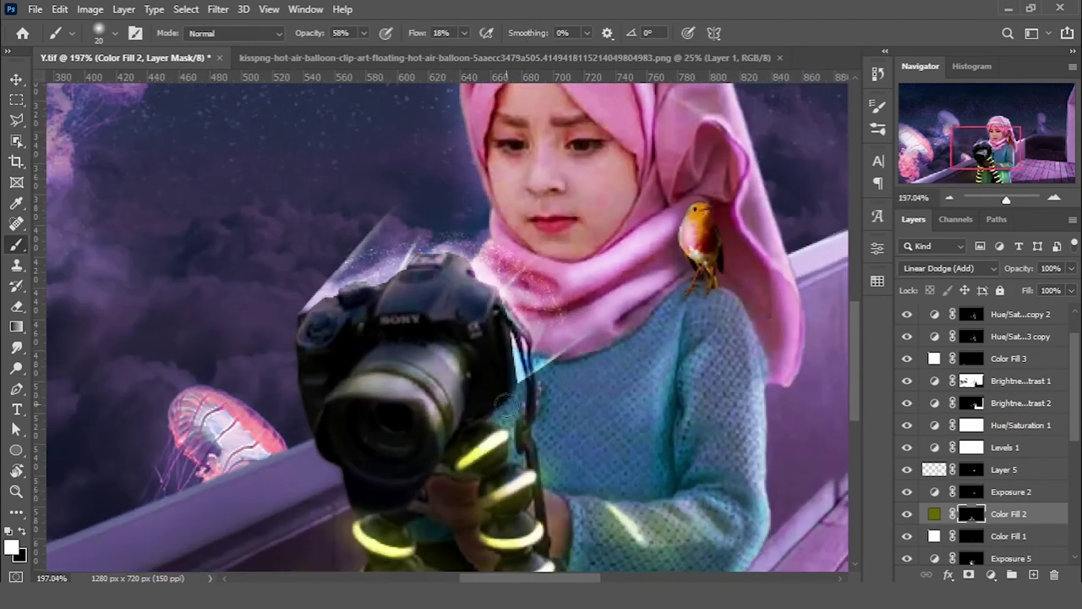
# - Paint black on the Color Fill 2 mask to darken the lens highlight
pyautogui.scroll(2, 450, 239)
pyautogui.press('x')
pyautogui.moveTo(476, 426); pyautogui.dragTo(438, 376)
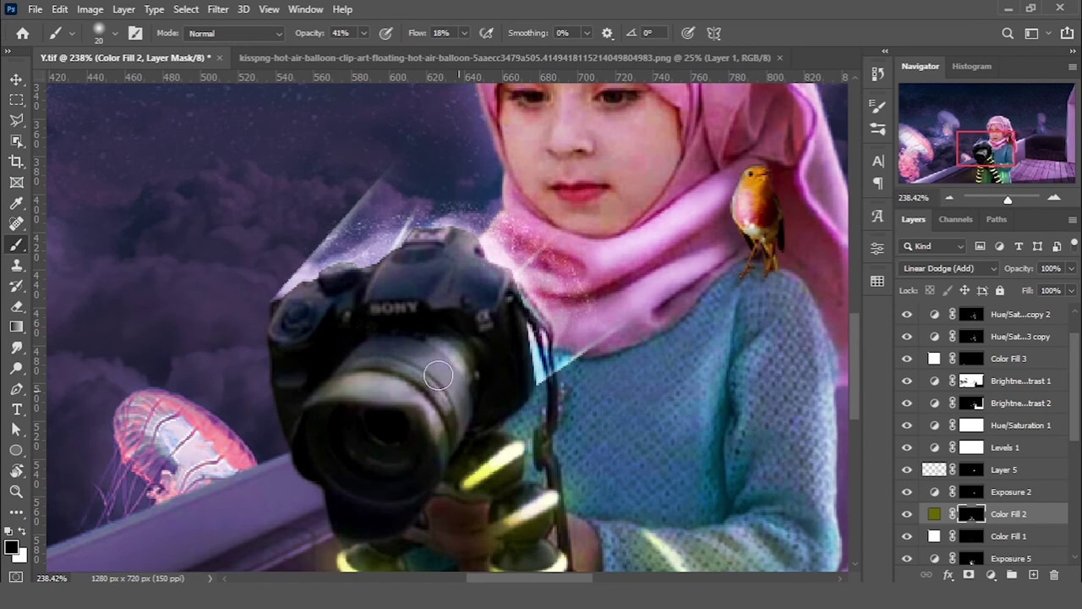
pyautogui.scroll(1, 451, 269)
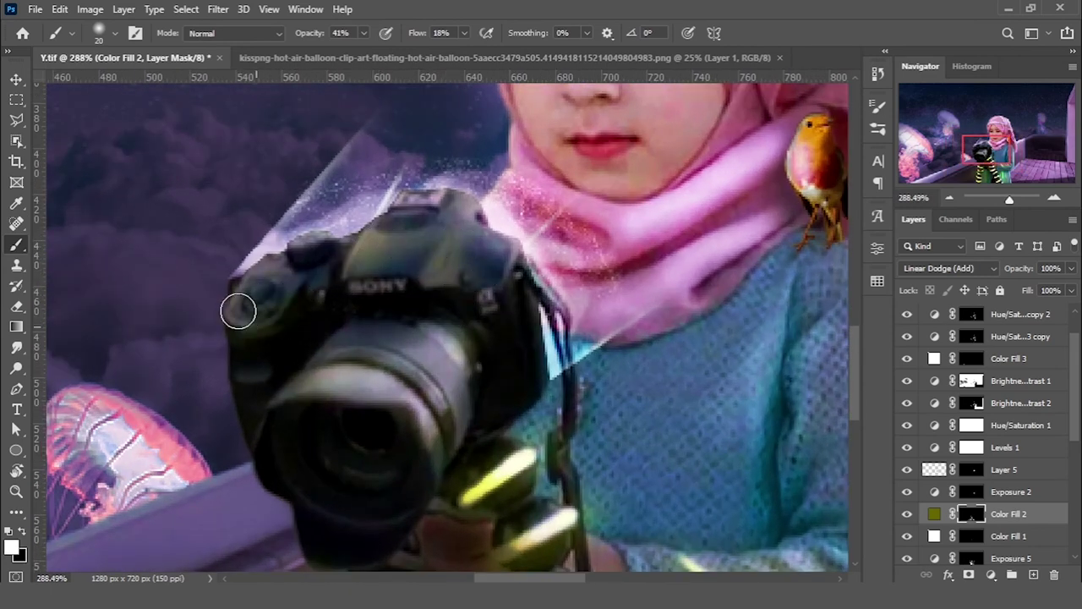
pyautogui.scroll(-1, 430, 345)
pyautogui.scroll(1, 447, 333)
# - With a size-6 brush, paint yellow-green glow along the lens rim and left dial
pyautogui.press('[')
pyautogui.press('[')
pyautogui.press('[')
pyautogui.click(340, 34)
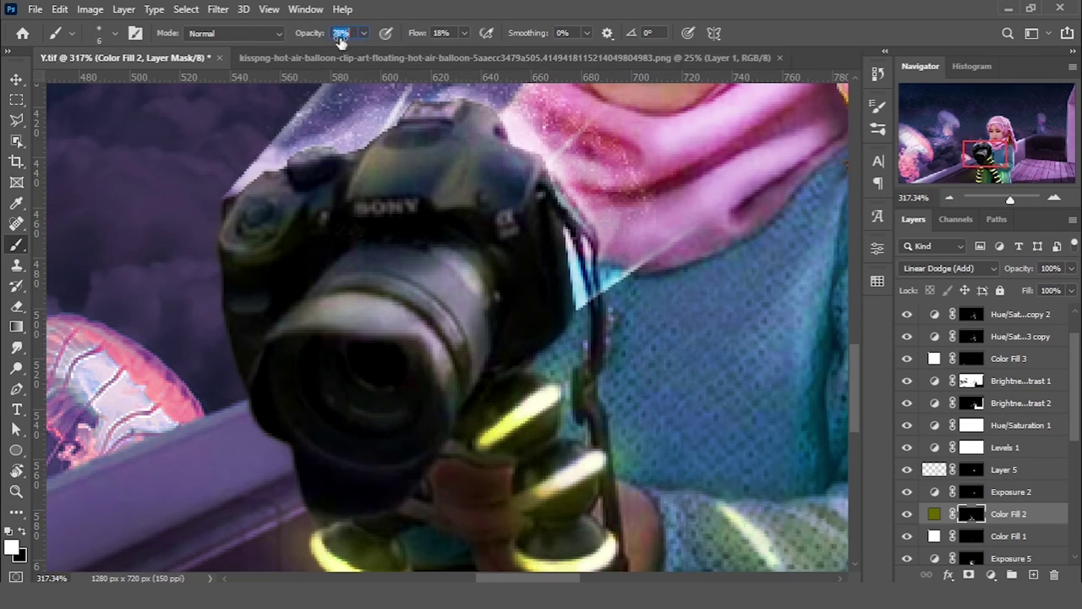
pyautogui.moveTo(436, 303); pyautogui.dragTo(421, 294)
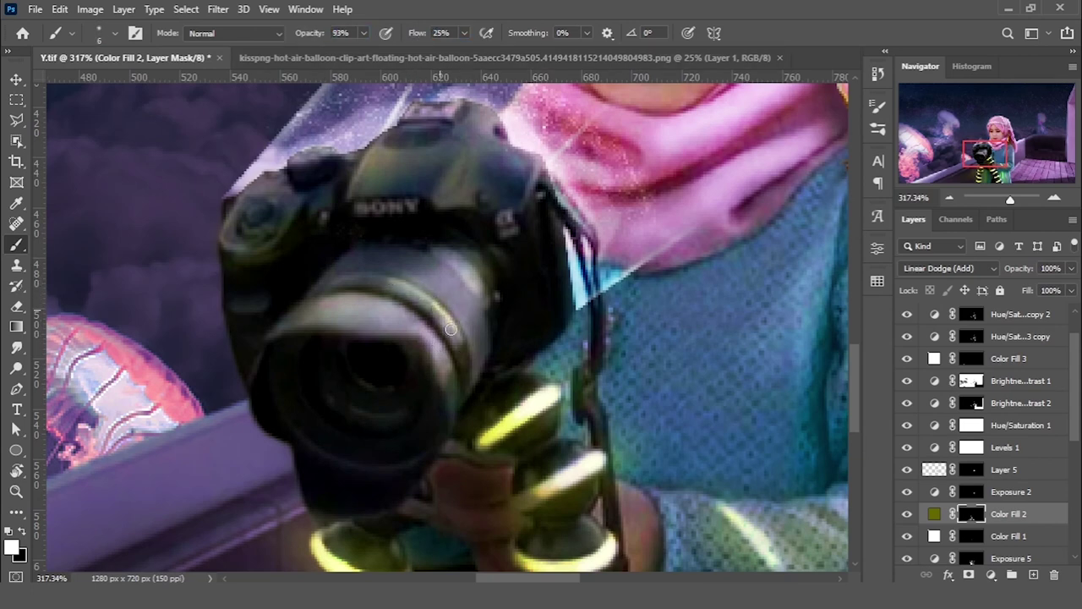
pyautogui.scroll(1, 372, 339)
pyautogui.moveTo(308, 338)
pyautogui.mouseDown()
pyautogui.moveTo(525, 420)
pyautogui.moveTo(310, 352)
pyautogui.mouseUp()
pyautogui.moveTo(335, 195); pyautogui.dragTo(303, 237)
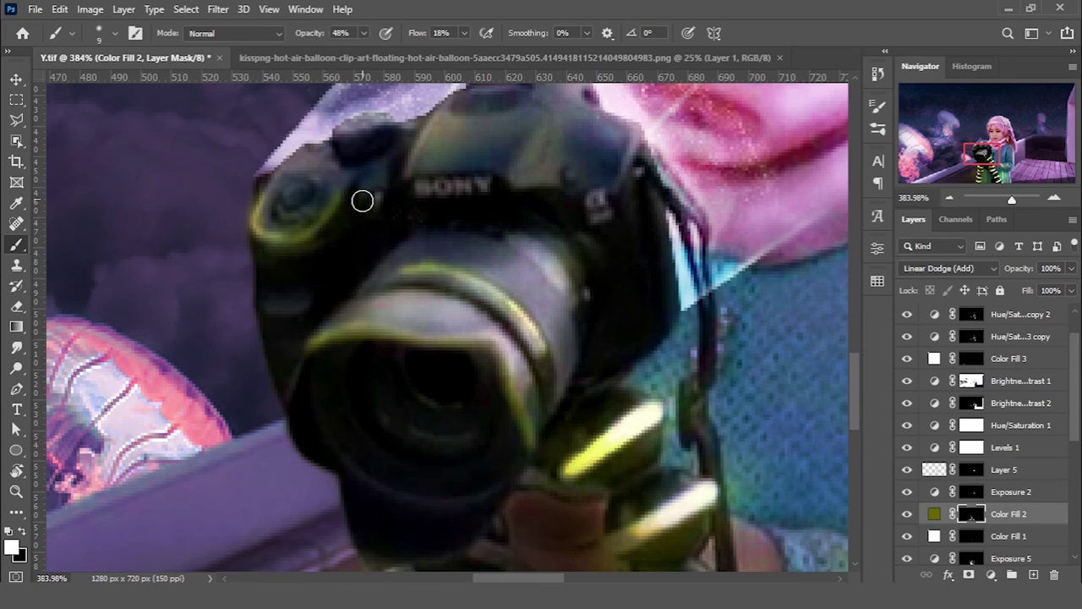
# - Enlarge the brush to 25 and brighten the glow on the camera's left dial
pyautogui.press(']')
pyautogui.press(']')
pyautogui.press(']')
pyautogui.moveTo(279, 190); pyautogui.dragTo(345, 242)
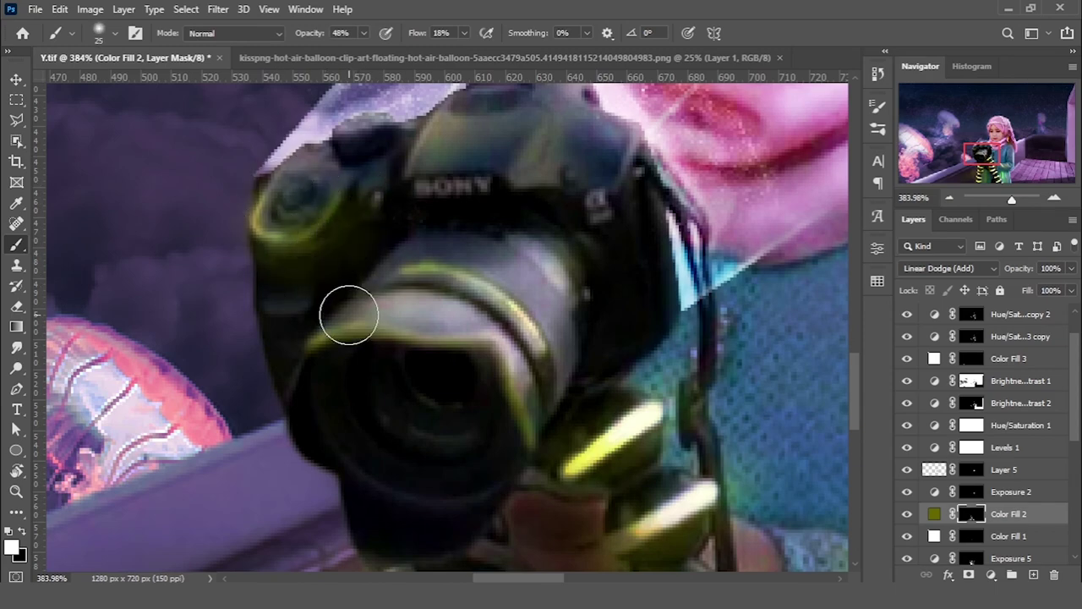
pyautogui.scroll(-2, 506, 368)
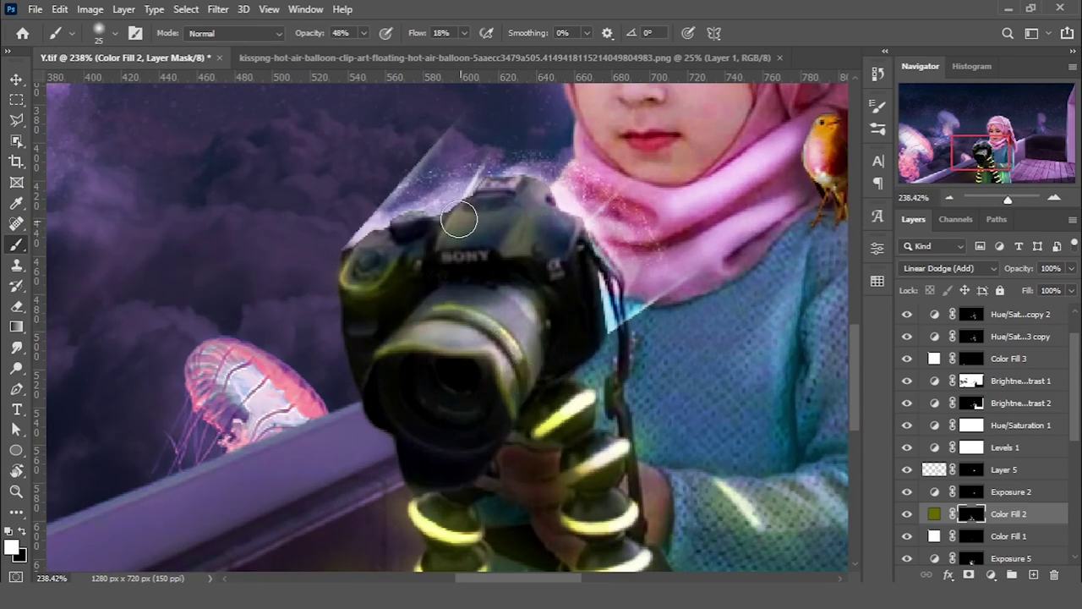
pyautogui.scroll(1, 446, 197)
pyautogui.scroll(2, 446, 197)
pyautogui.scroll(-1, 459, 224)
# - Shrink the brush, lower flow to 15%, and duplicate the Color Fill 2 layer
pyautogui.press('[')
pyautogui.press('[')
pyautogui.press('[')
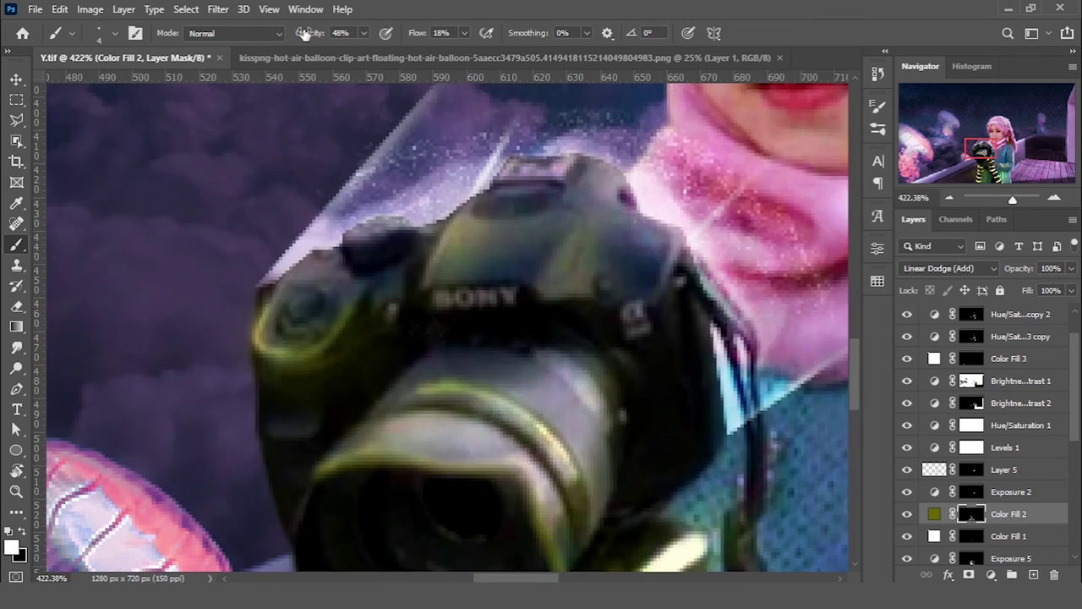
pyautogui.scroll(-5, 581, 247)
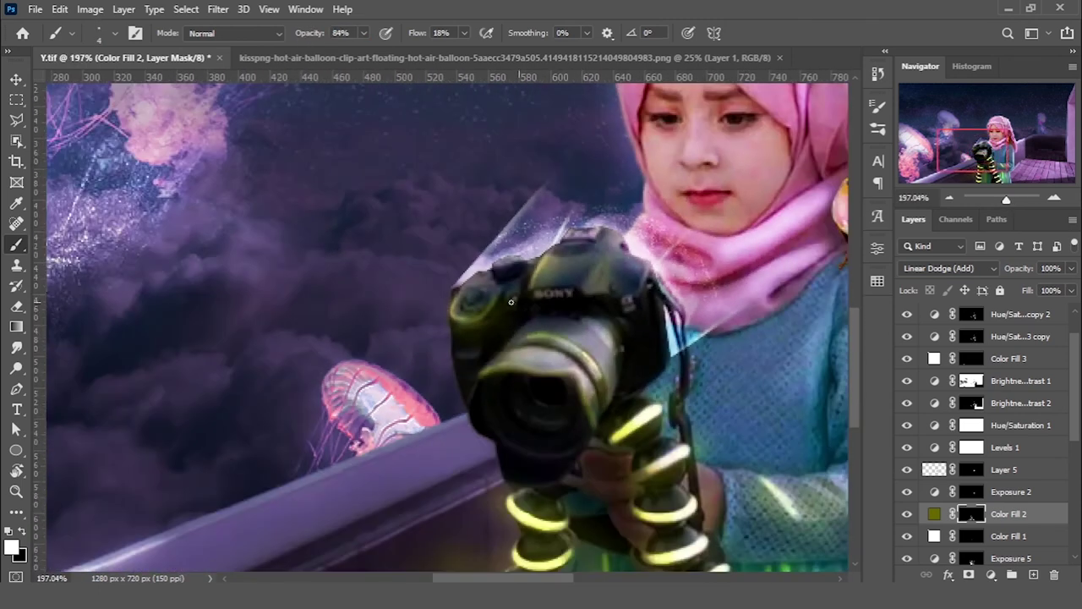
pyautogui.moveTo(416, 34); pyautogui.dragTo(410, 35)
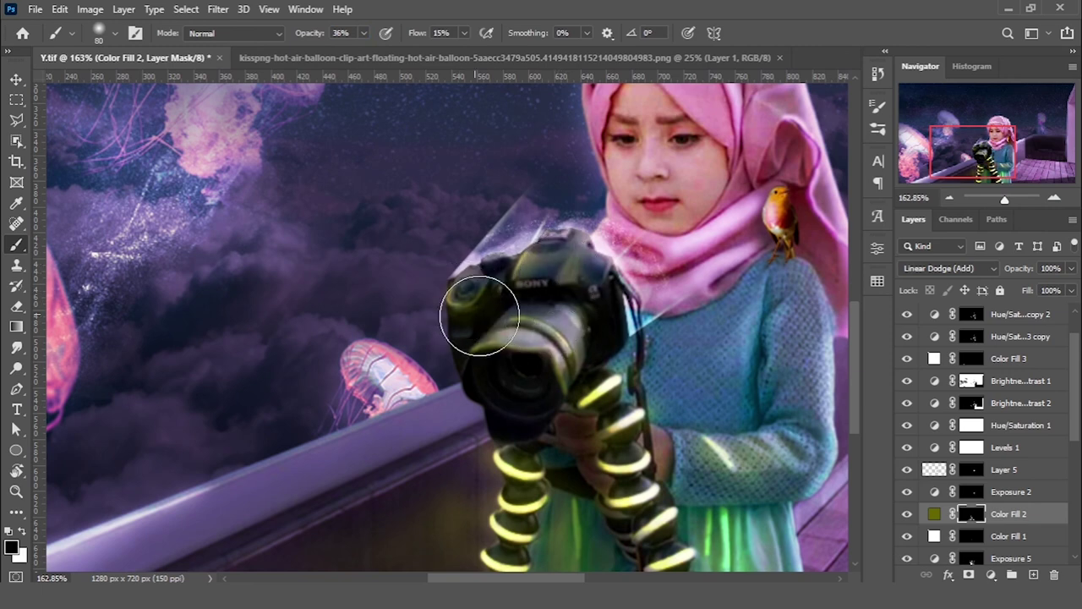
pyautogui.scroll(-2, 536, 271)
pyautogui.scroll(-2, 551, 392)
pyautogui.scroll(5, 515, 321)
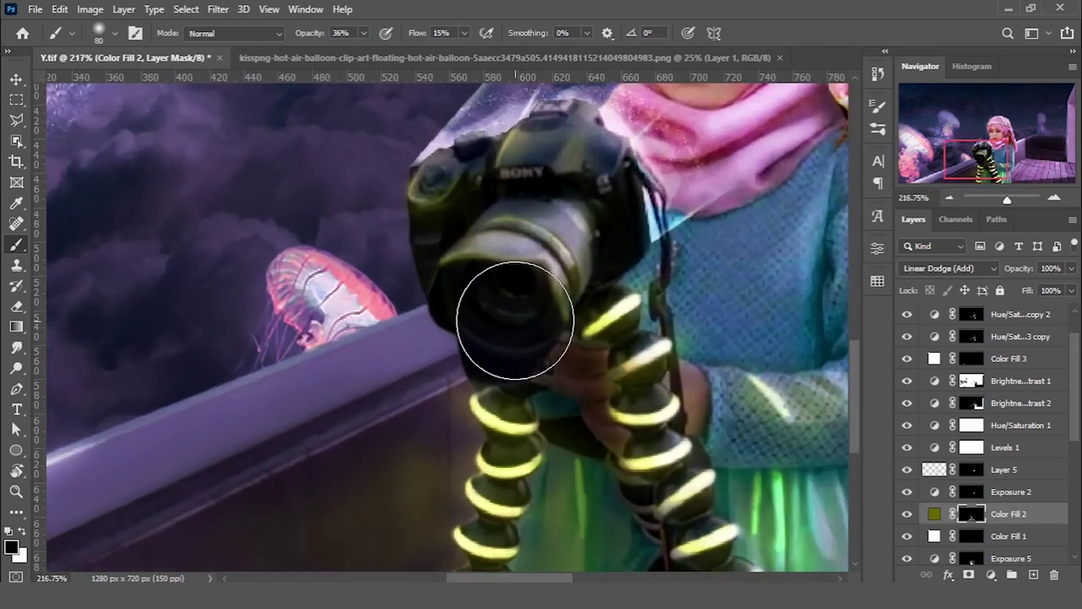
pyautogui.scroll(1, 515, 321)
pyautogui.hotkey('ctrl', 'j')
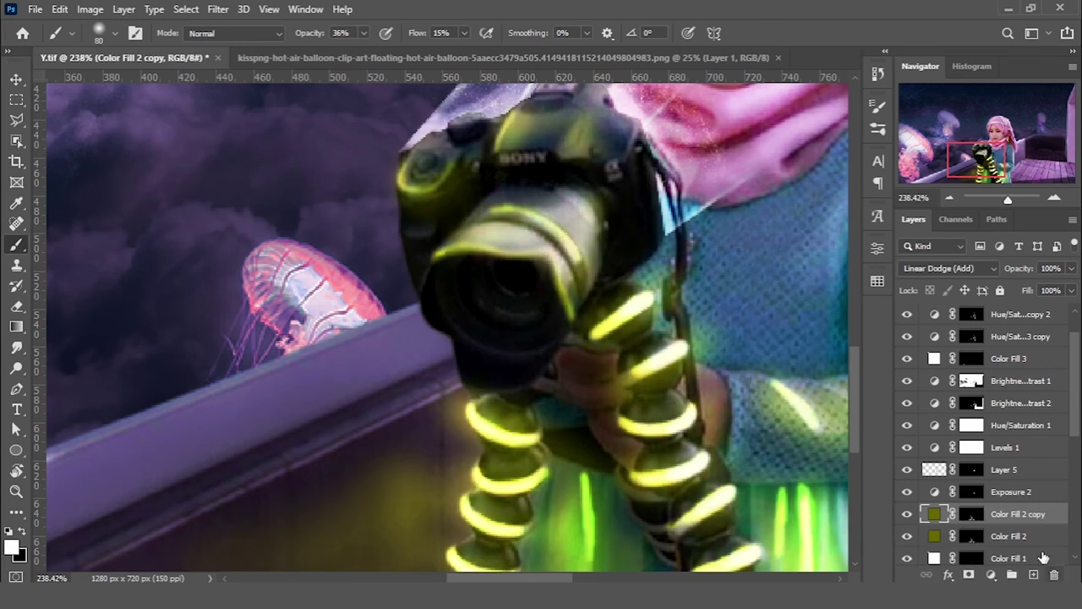
# - Replace the Color Fill 2 copy's mask with a new black, hide-all mask
pyautogui.rightClick(975, 518)
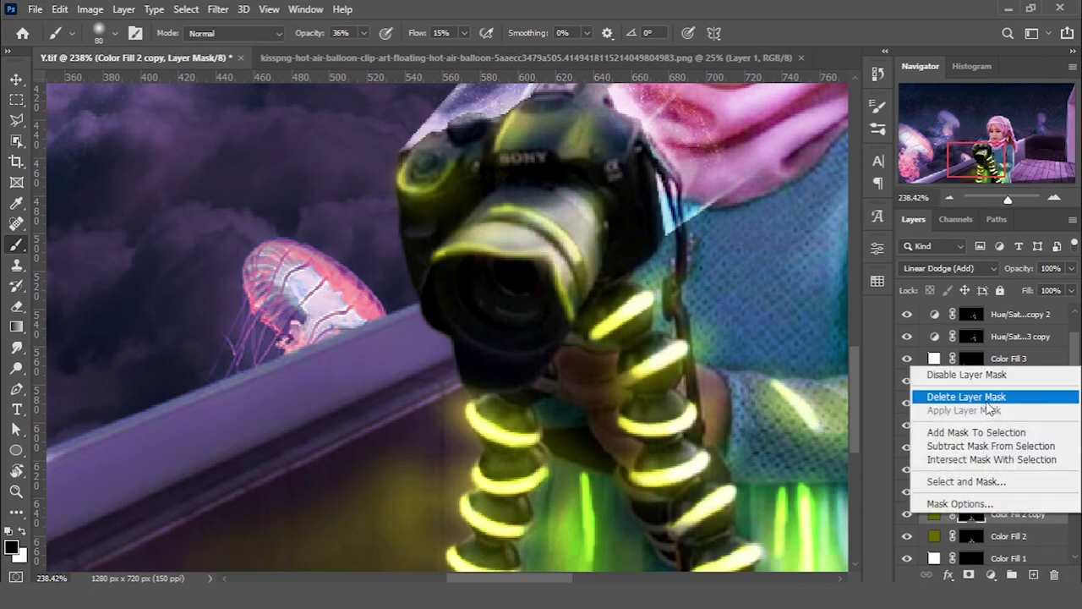
pyautogui.click(959, 397)
pyautogui.click(969, 575)
pyautogui.hotkey('ctrl', 'i')
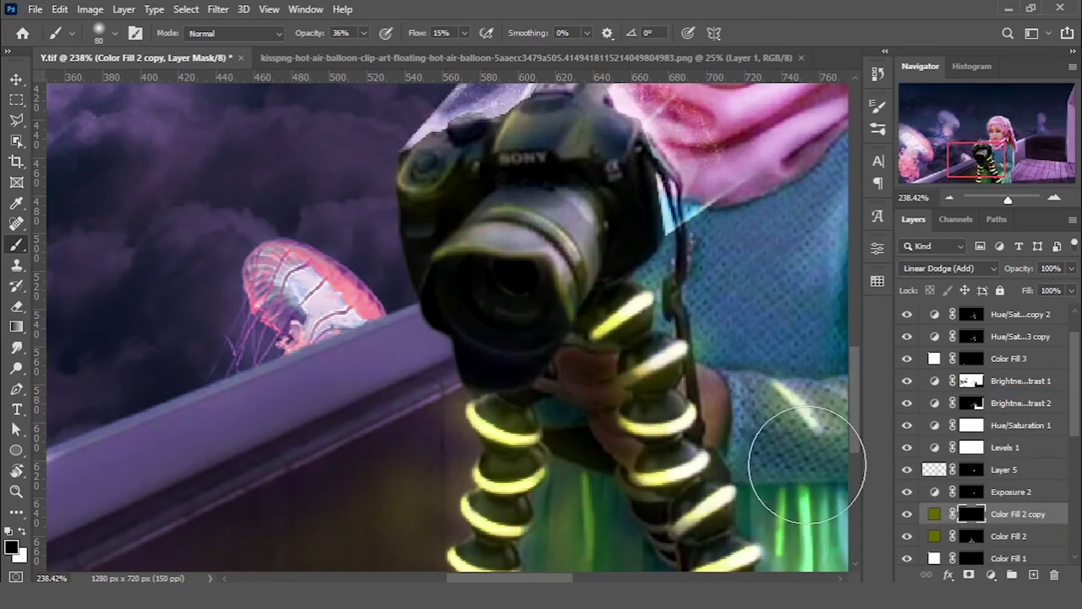
# - At 42% flow, paint a white yellow-green spot into the camera lens
pyautogui.moveTo(429, 35); pyautogui.dragTo(436, 35)
pyautogui.press('x')
pyautogui.click(510, 291)
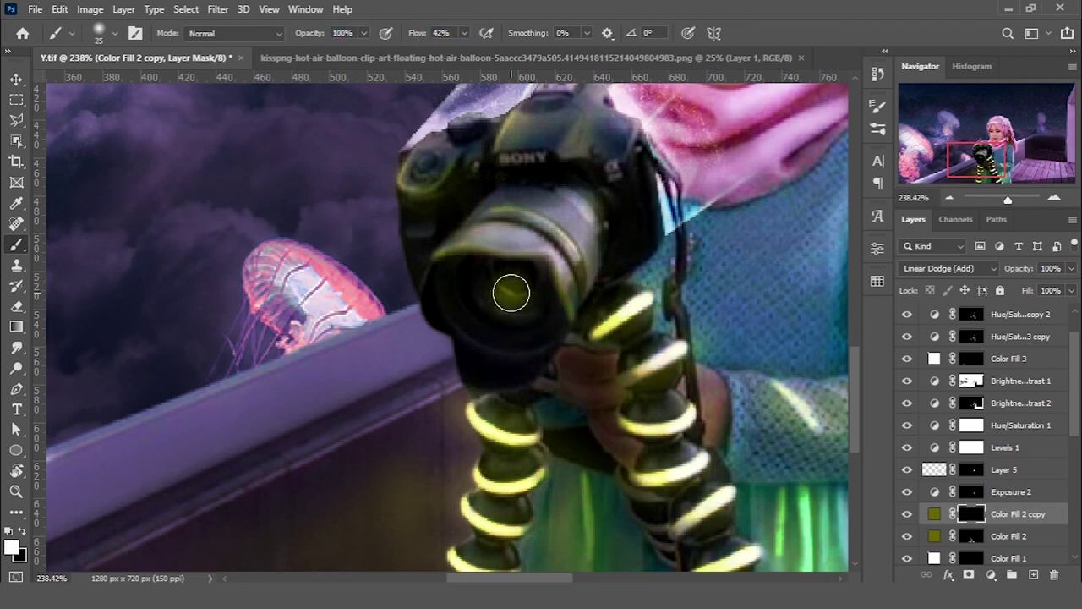
pyautogui.scroll(1, 516, 310)
pyautogui.press('p')
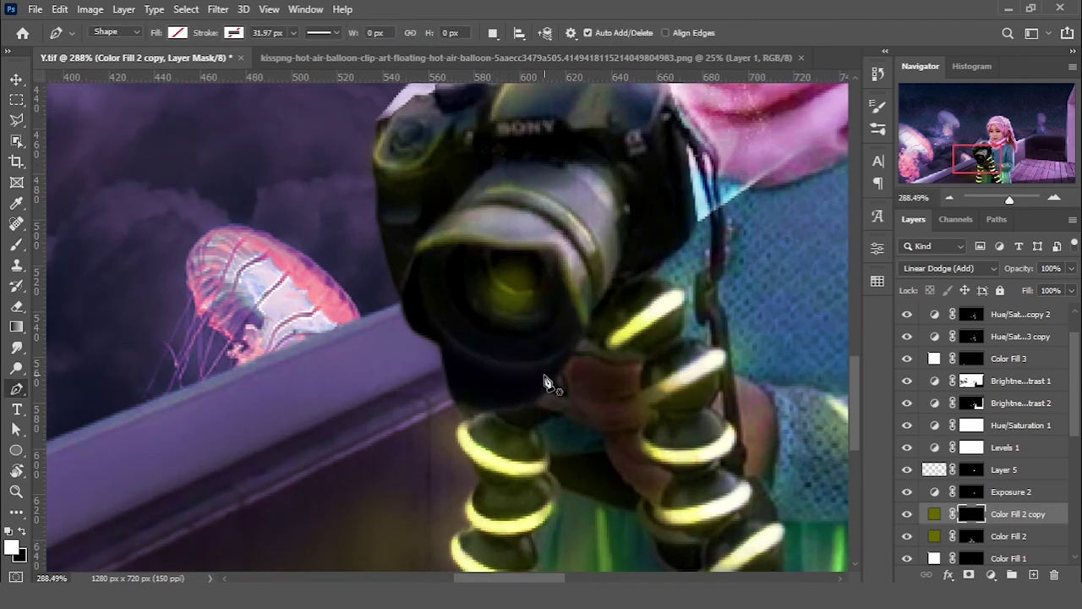
pyautogui.press('b')
# - Adjust the brush to size 8 at 9% flow, then enlarge it to 20
pyautogui.scroll(1, 489, 318)
pyautogui.press('[')
pyautogui.press('[')
pyautogui.press('[')
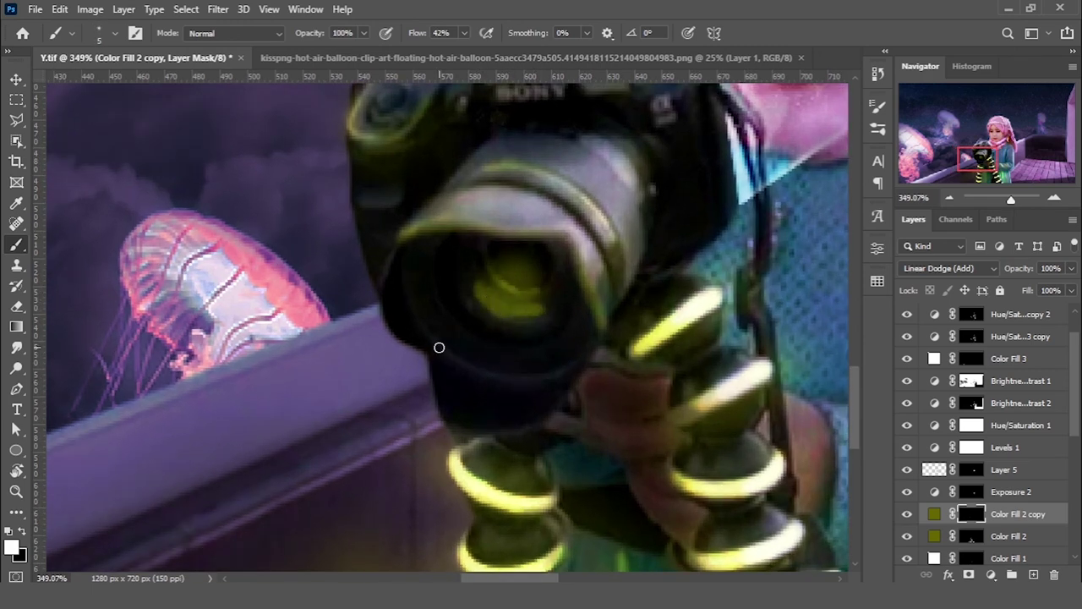
pyautogui.moveTo(425, 34); pyautogui.dragTo(397, 34)
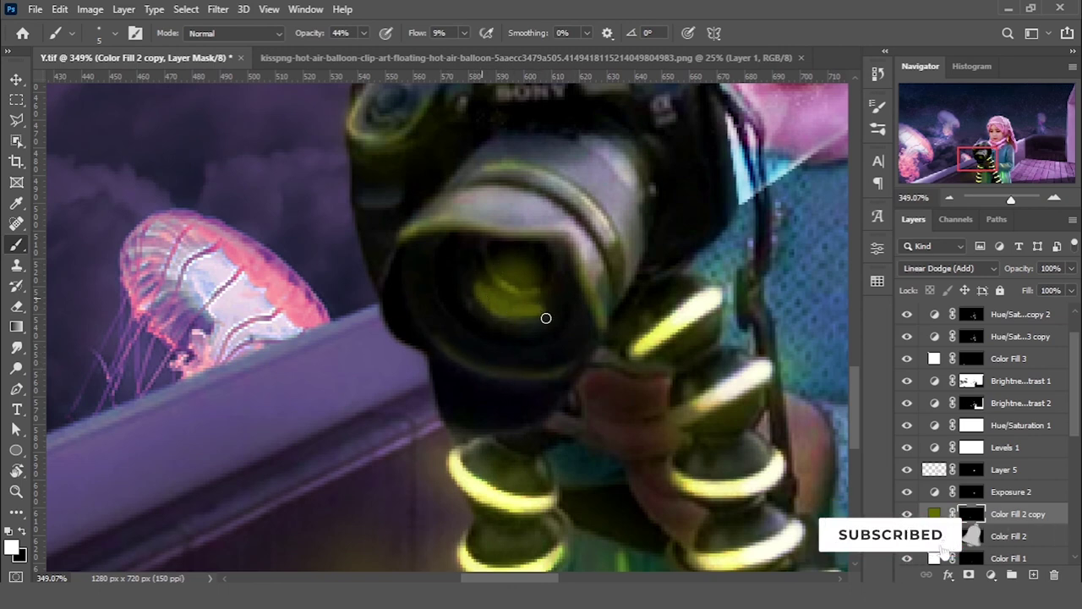
pyautogui.press(']')
pyautogui.press(']')
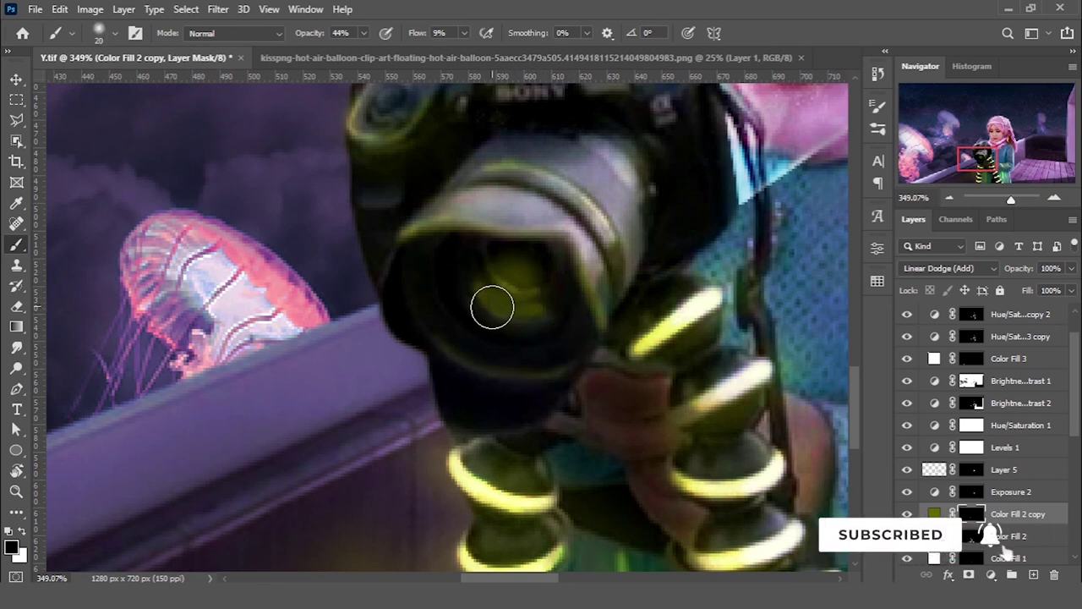
pyautogui.scroll(-3, 507, 309)
pyautogui.scroll(2, 529, 308)
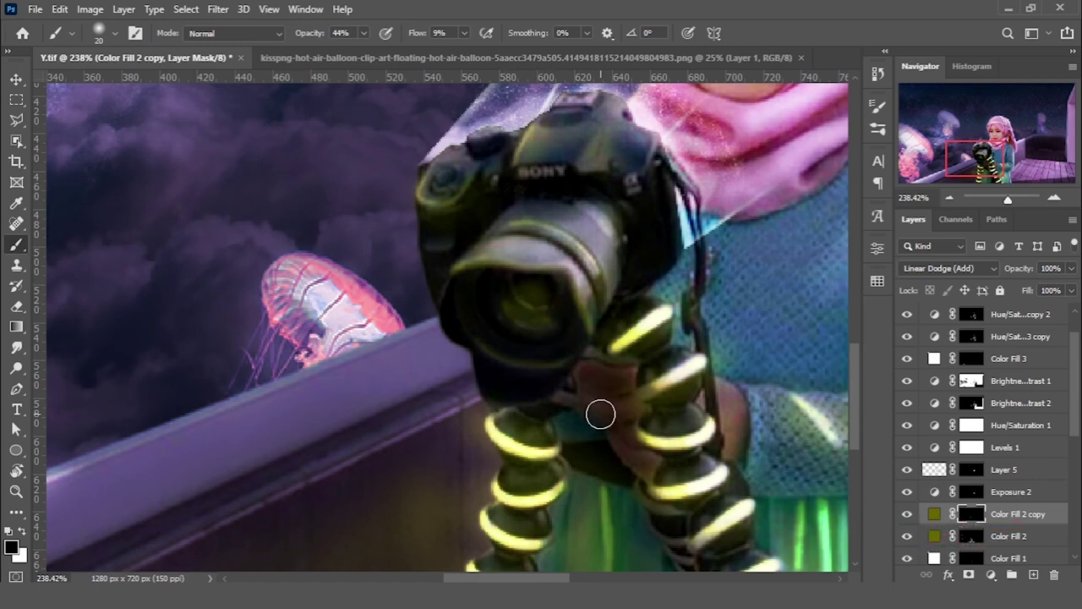
pyautogui.scroll(-3, 558, 347)
pyautogui.scroll(2, 533, 313)
pyautogui.scroll(-2, 487, 295)
pyautogui.scroll(-2, 520, 355)
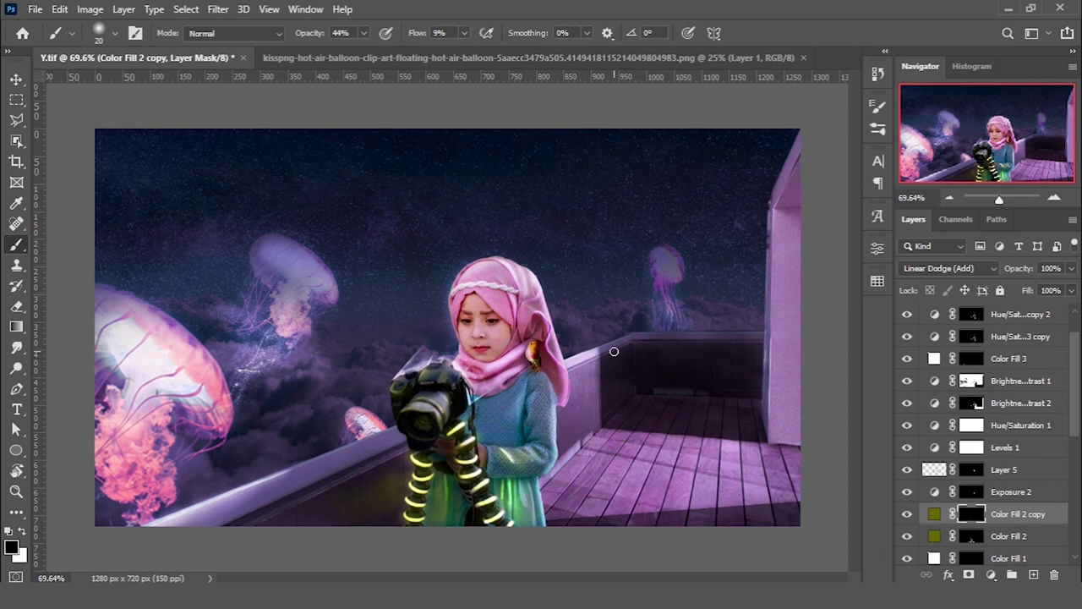
pyautogui.scroll(-1, 614, 351)
pyautogui.scroll(2, 981, 423)
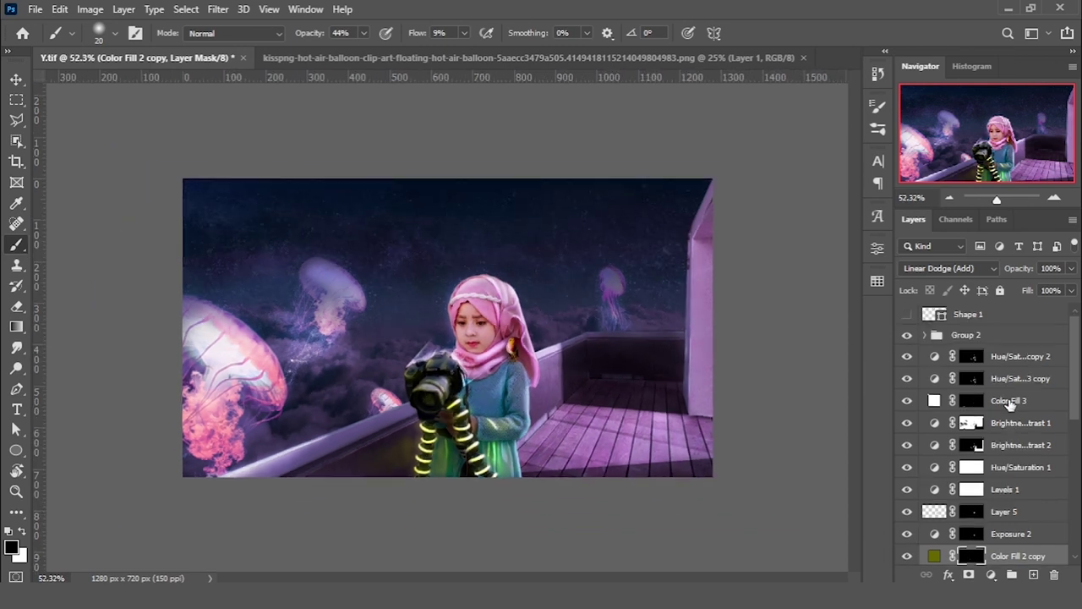
pyautogui.click(964, 335)
pyautogui.click(907, 335)
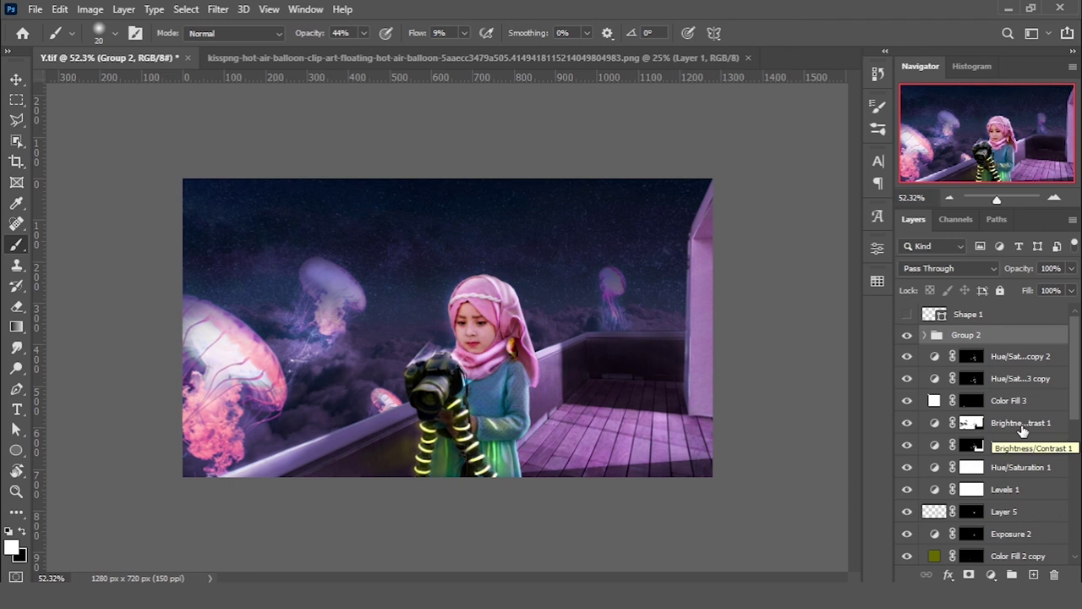
pyautogui.click(995, 356)
pyautogui.press('v')
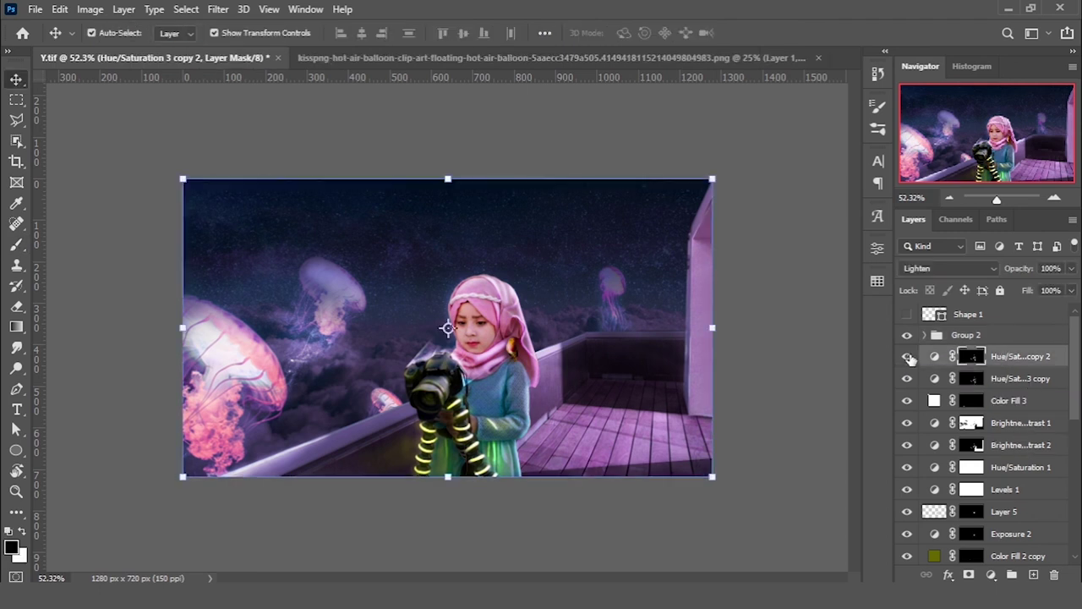
pyautogui.click(1018, 339)
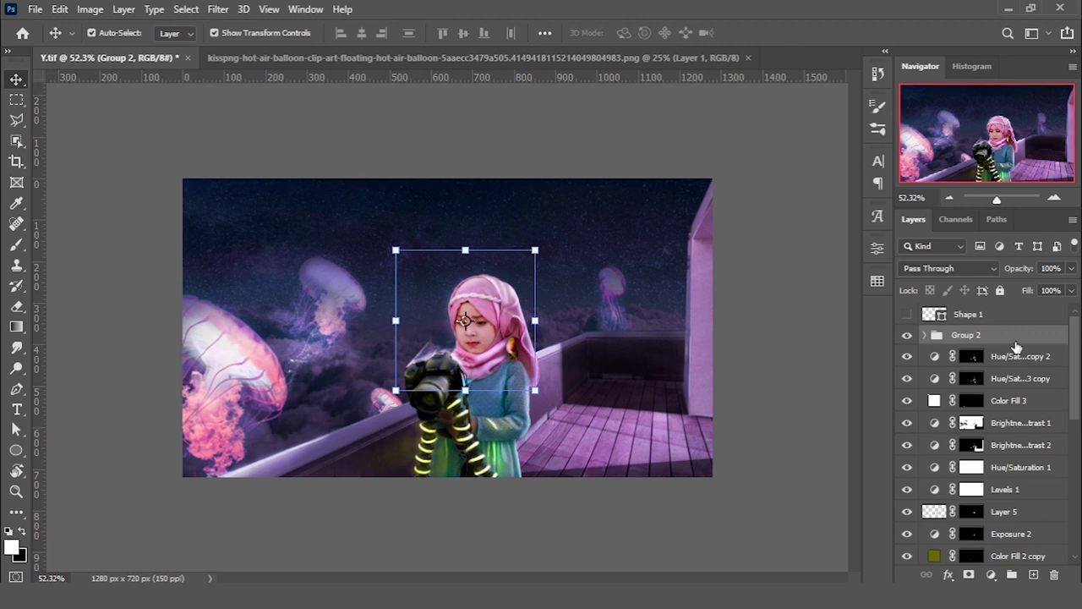
pyautogui.scroll(-4, 1028, 471)
pyautogui.click(971, 489)
pyautogui.scroll(2, 411, 469)
pyautogui.press('b')
pyautogui.scroll(3, 406, 478)
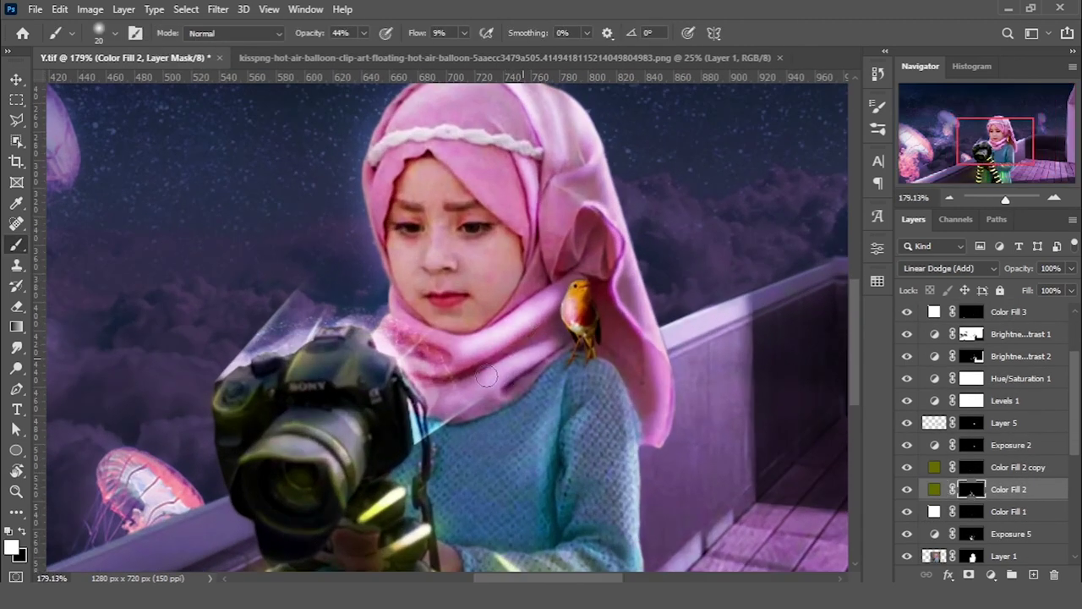
# - Brush faint glow over the pink scarf and the hijab around forehead and cheek
pyautogui.moveTo(487, 377); pyautogui.dragTo(508, 396)
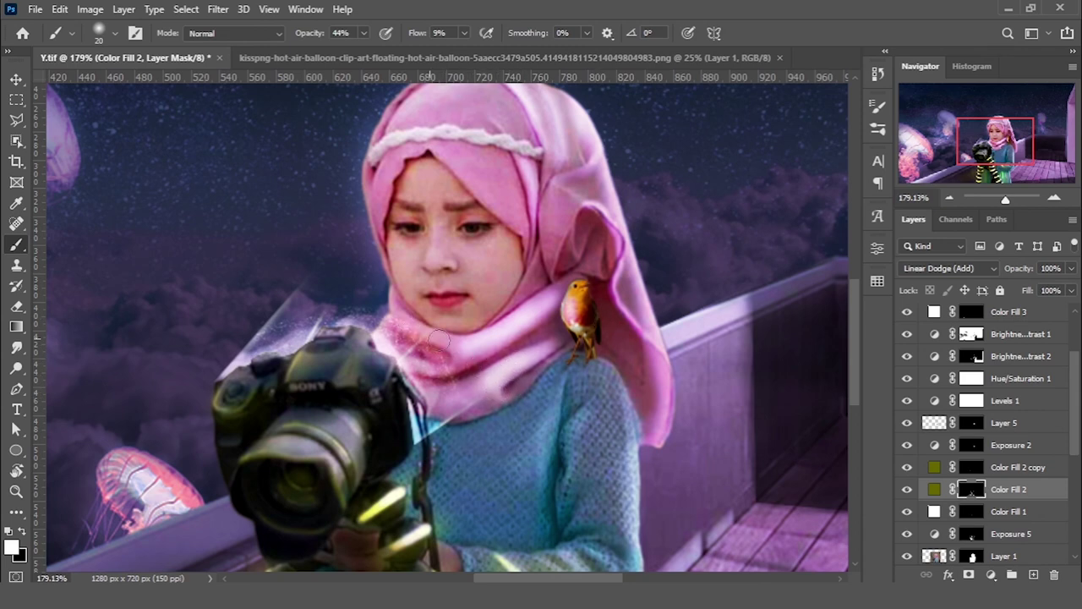
pyautogui.scroll(1, 540, 339)
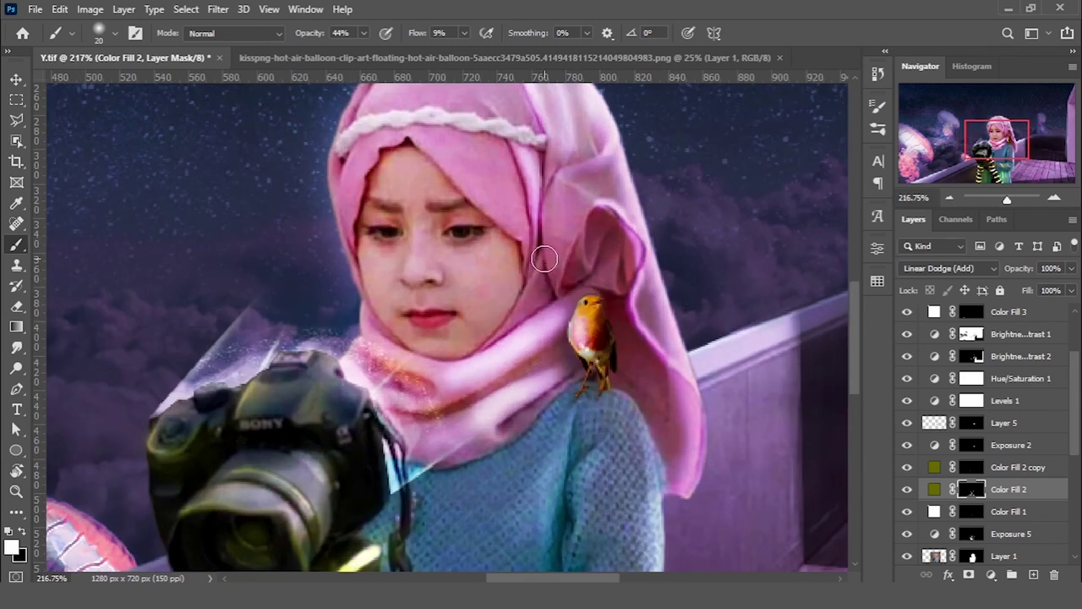
pyautogui.moveTo(545, 267)
pyautogui.mouseDown()
pyautogui.moveTo(534, 192)
pyautogui.moveTo(440, 127)
pyautogui.moveTo(499, 219)
pyautogui.mouseUp()
pyautogui.scroll(-3, 677, 389)
# - Toggle the Color Fill 2 glow to compare, and zoom out to check
pyautogui.click(907, 488)
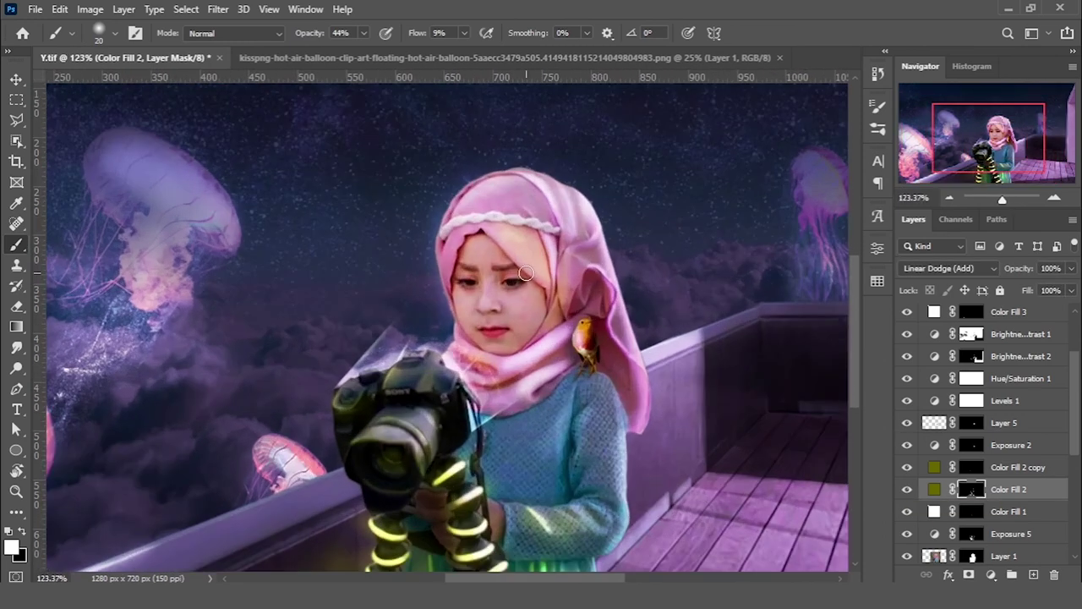
pyautogui.scroll(-3, 589, 291)
pyautogui.scroll(1, 503, 251)
pyautogui.scroll(-1, 503, 252)
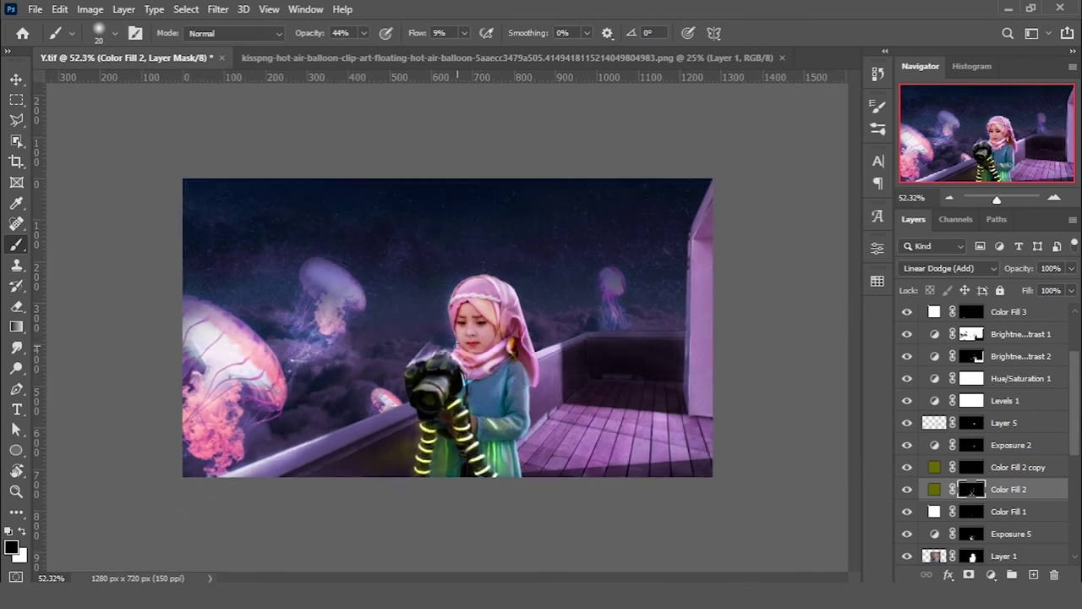
pyautogui.scroll(-1, 455, 340)
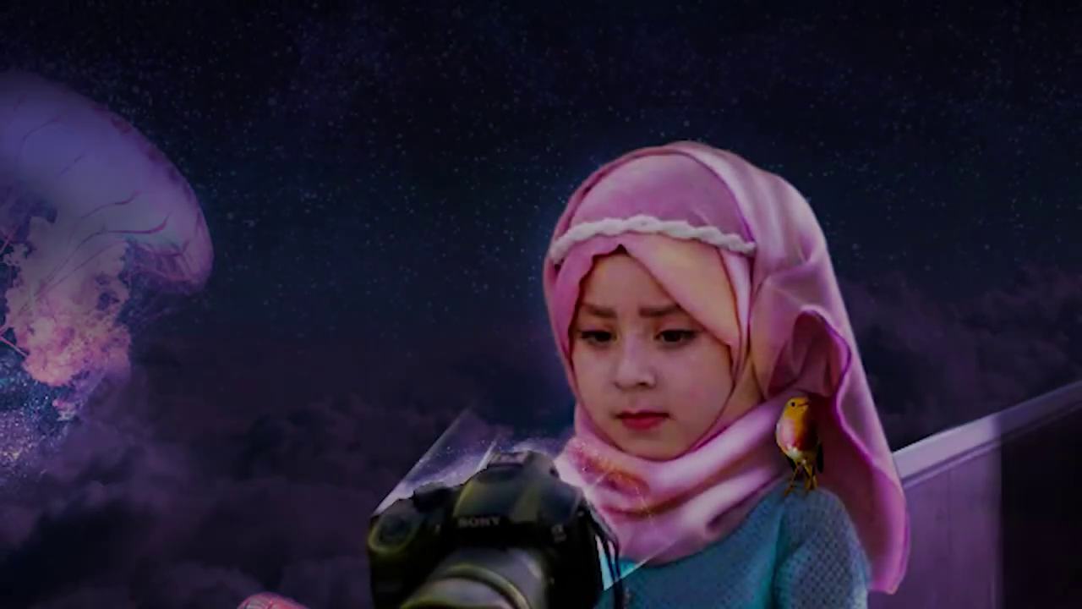